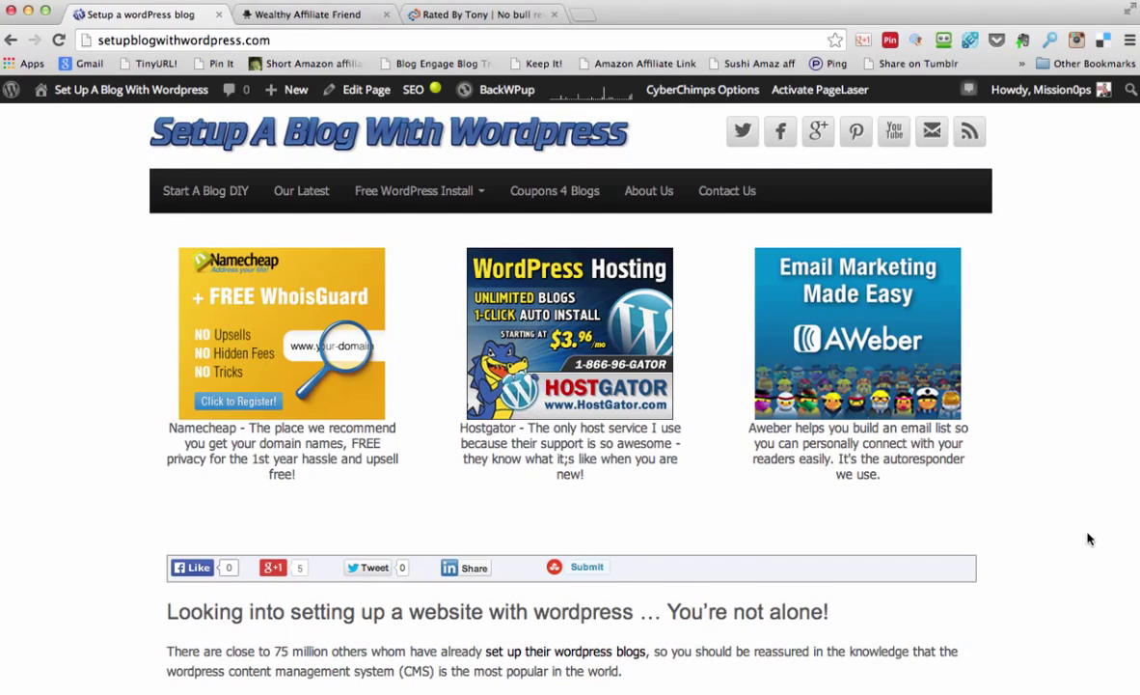
Examine the theme layout of the Set Up A Blog With Wordpress home page and the Wealthy Affiliate Friend blog, down to their footers
scroll(1071, 516, "down", 10)
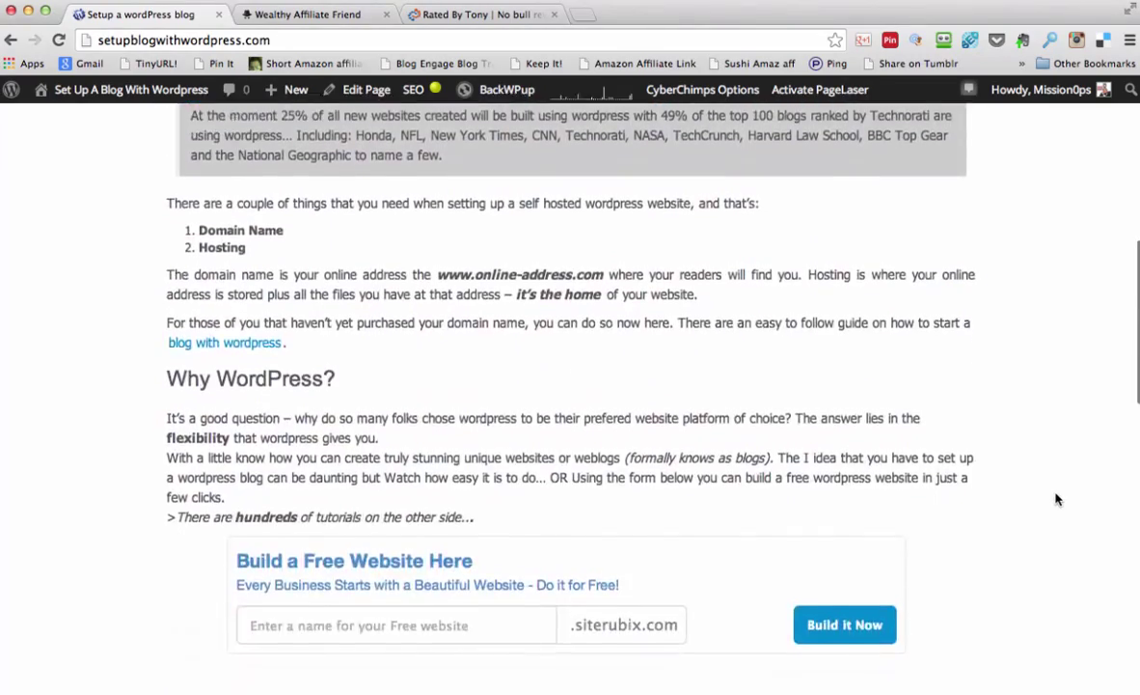
scroll(1057, 499, "down", 15)
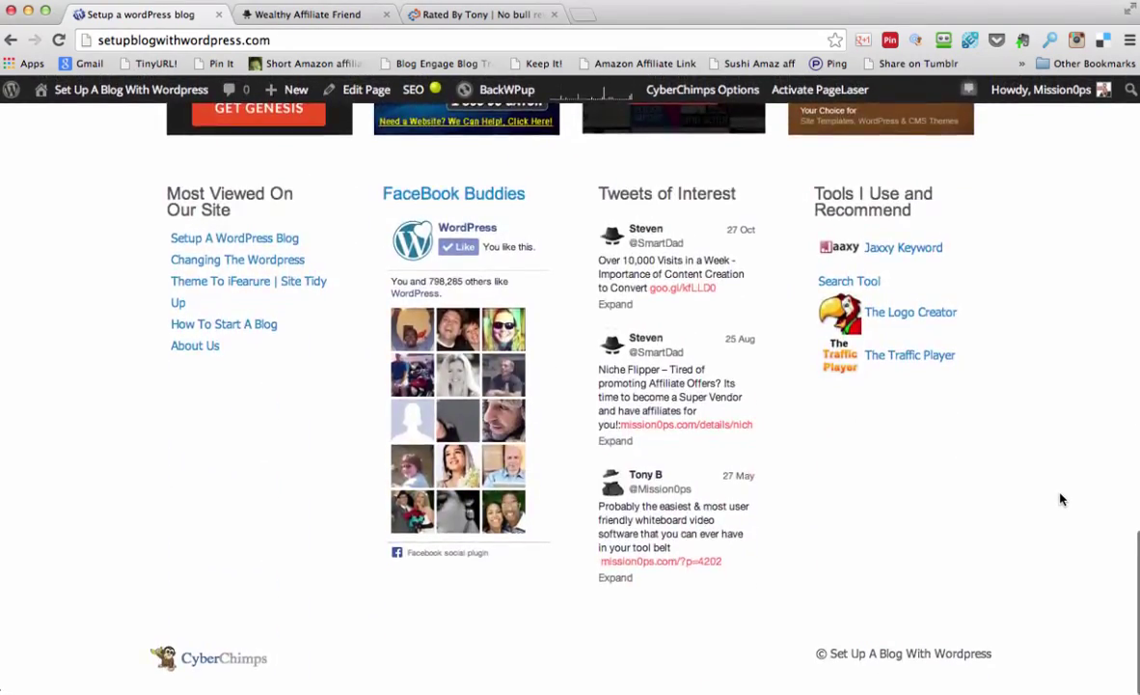
scroll(1061, 499, "up", 15)
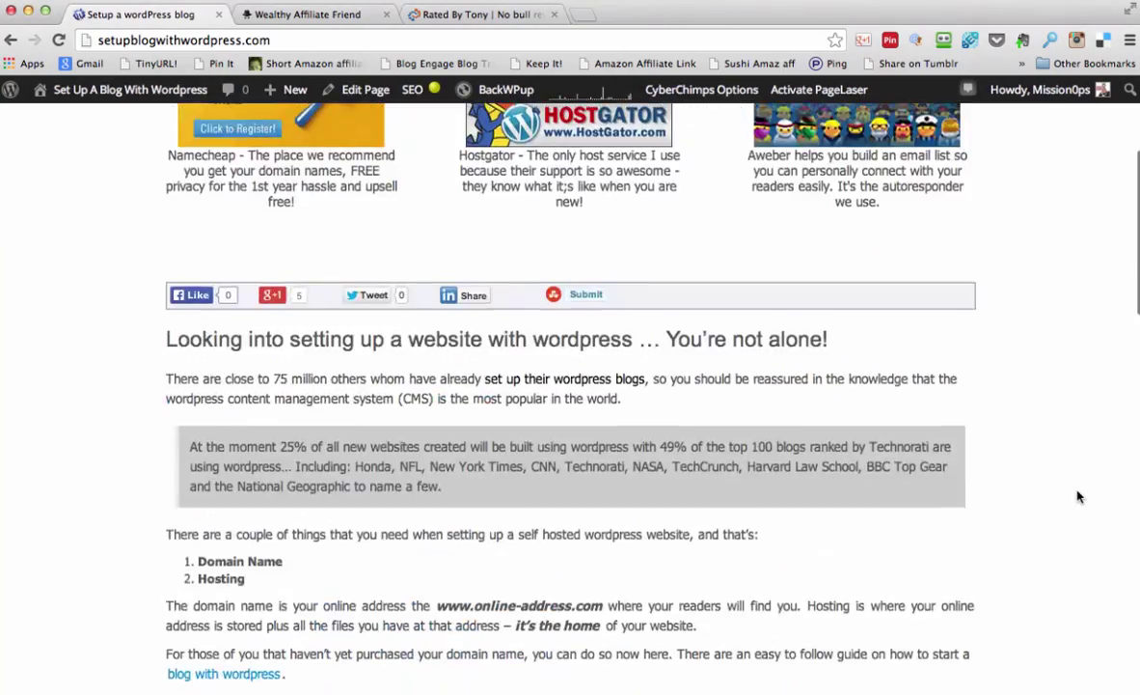
scroll(1079, 497, "up", 5)
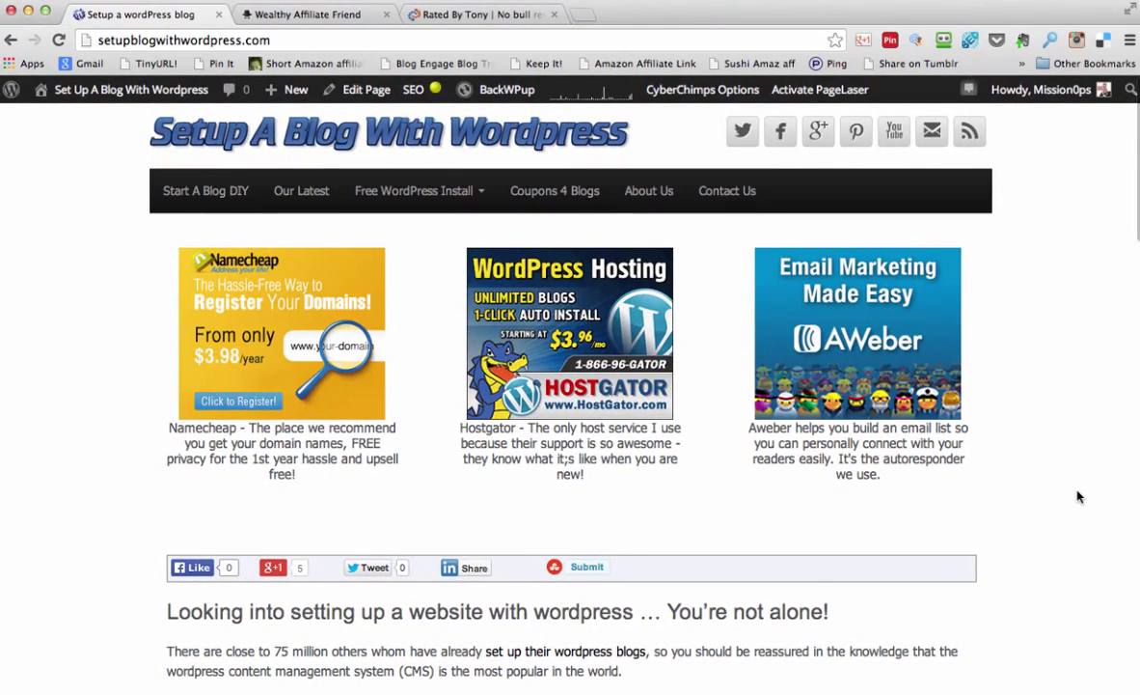
left_click(296, 16)
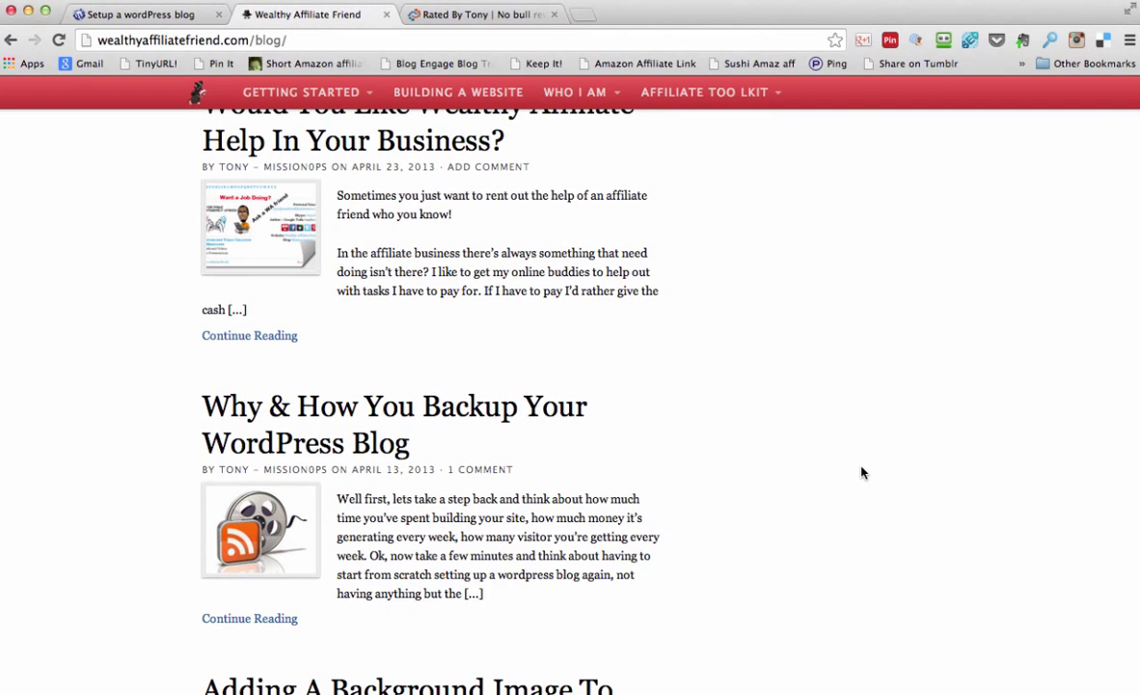
scroll(863, 472, "down", 10)
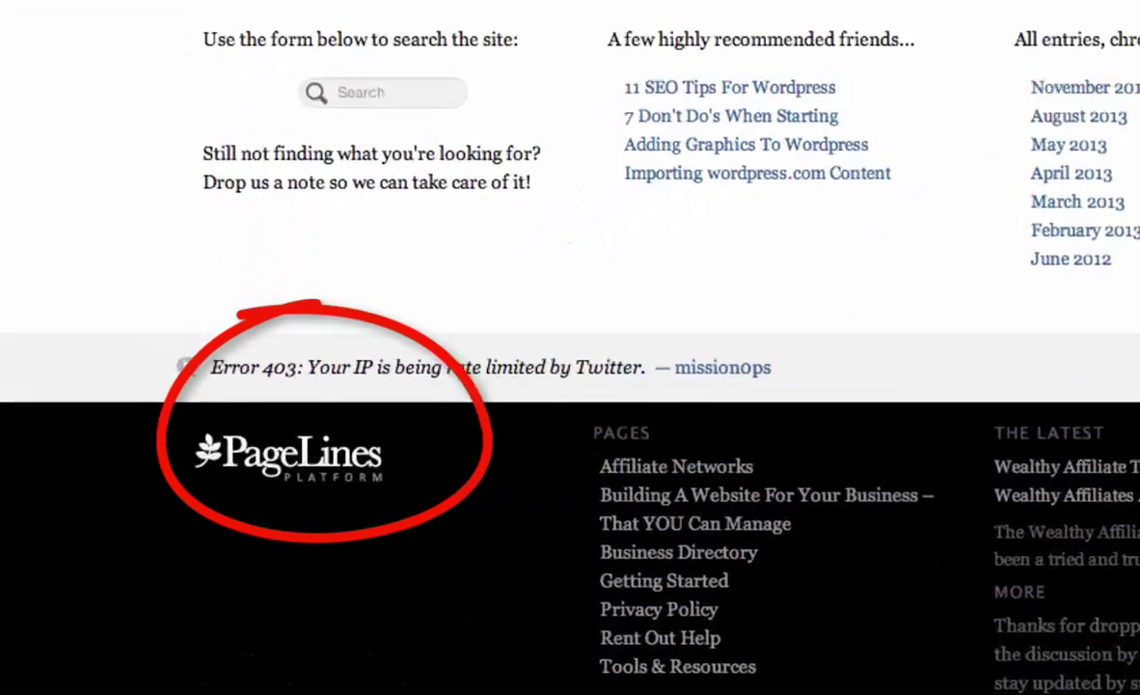
scroll(963, 338, "up", 15)
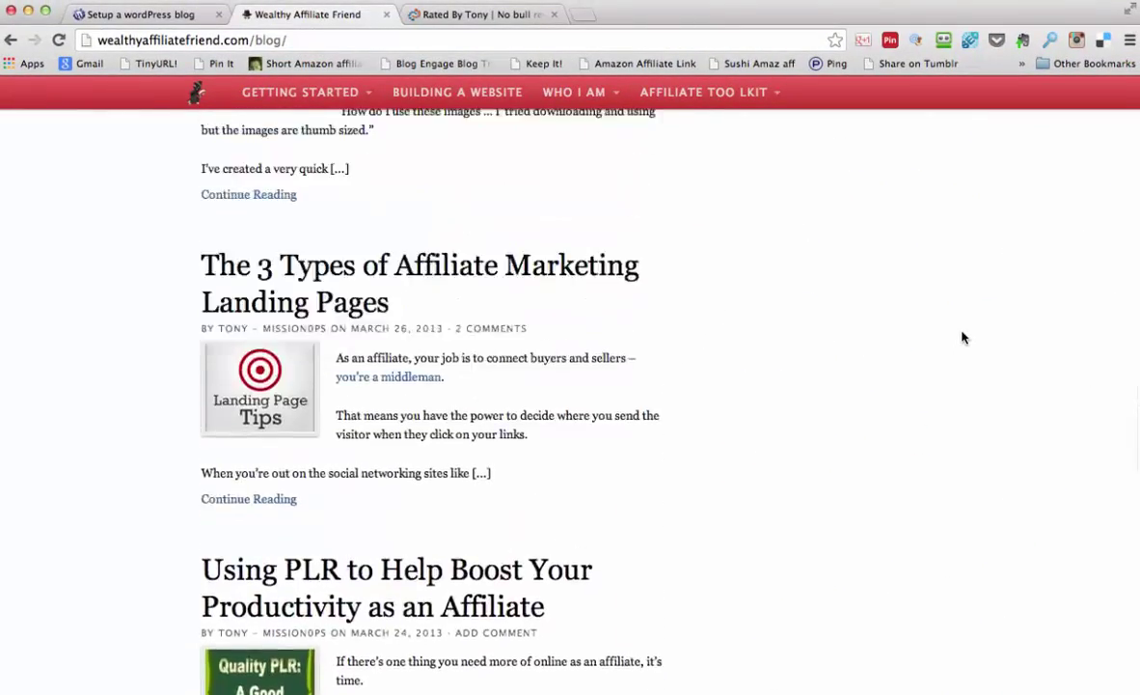
scroll(963, 338, "up", 15)
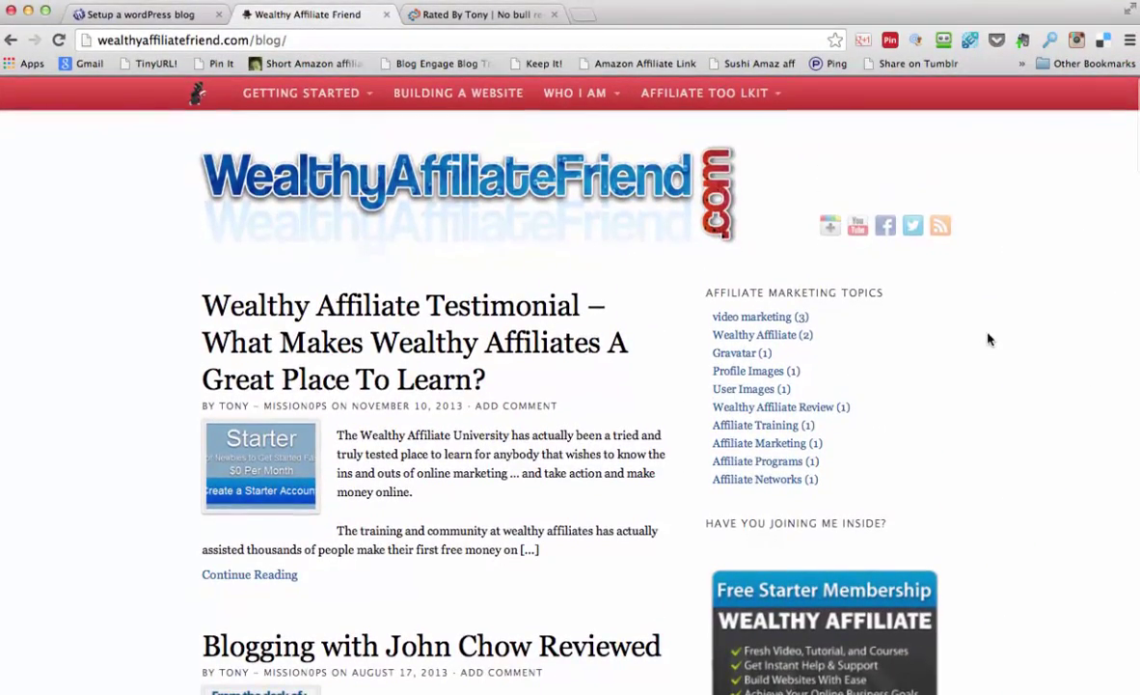
Examine the ratedbytony.com home page layout and compare it with the Set Up A Blog With Wordpress home page
left_click(474, 16)
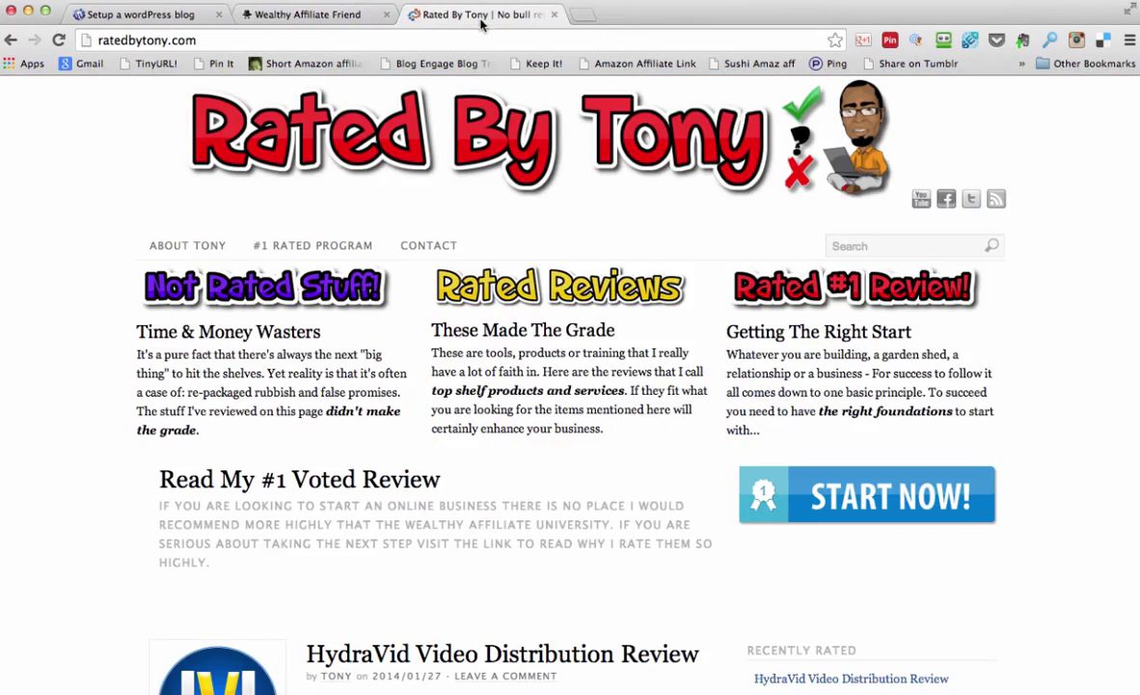
scroll(1081, 294, "down", 10)
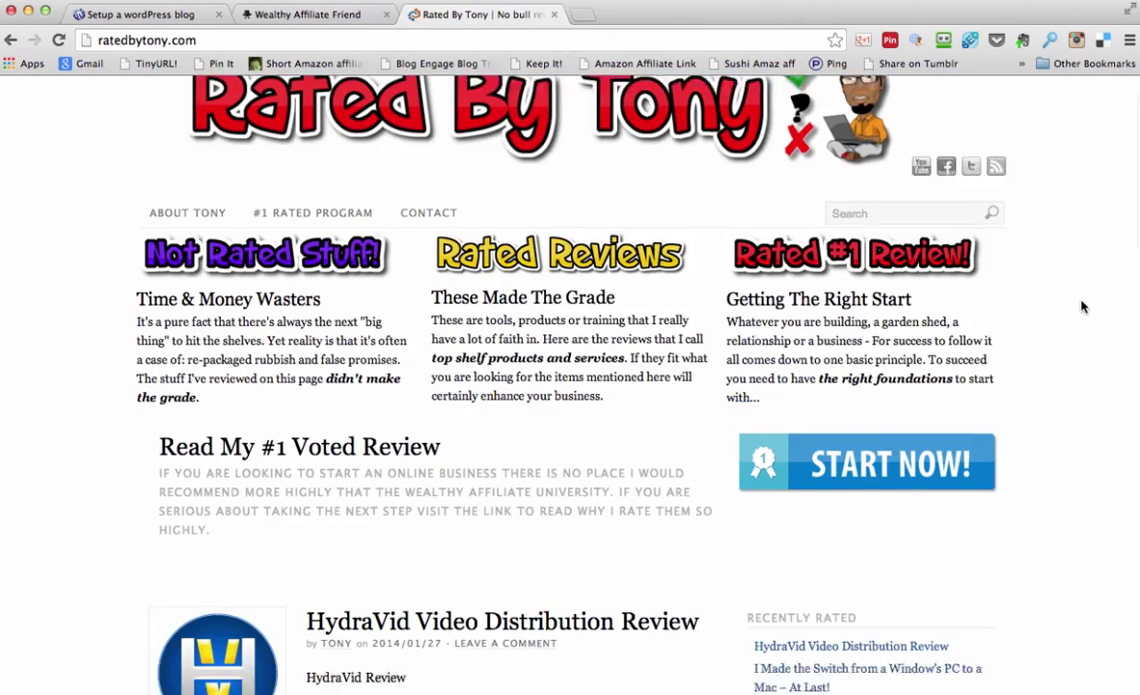
scroll(1085, 309, "up", 15)
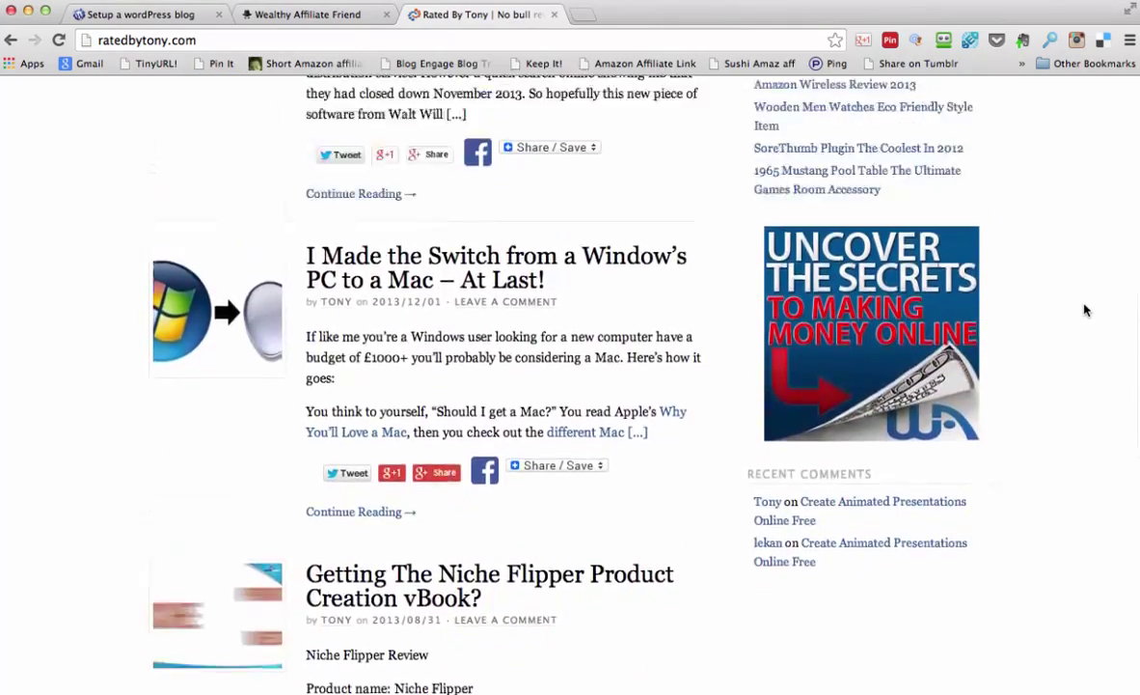
scroll(1085, 311, "down", 15)
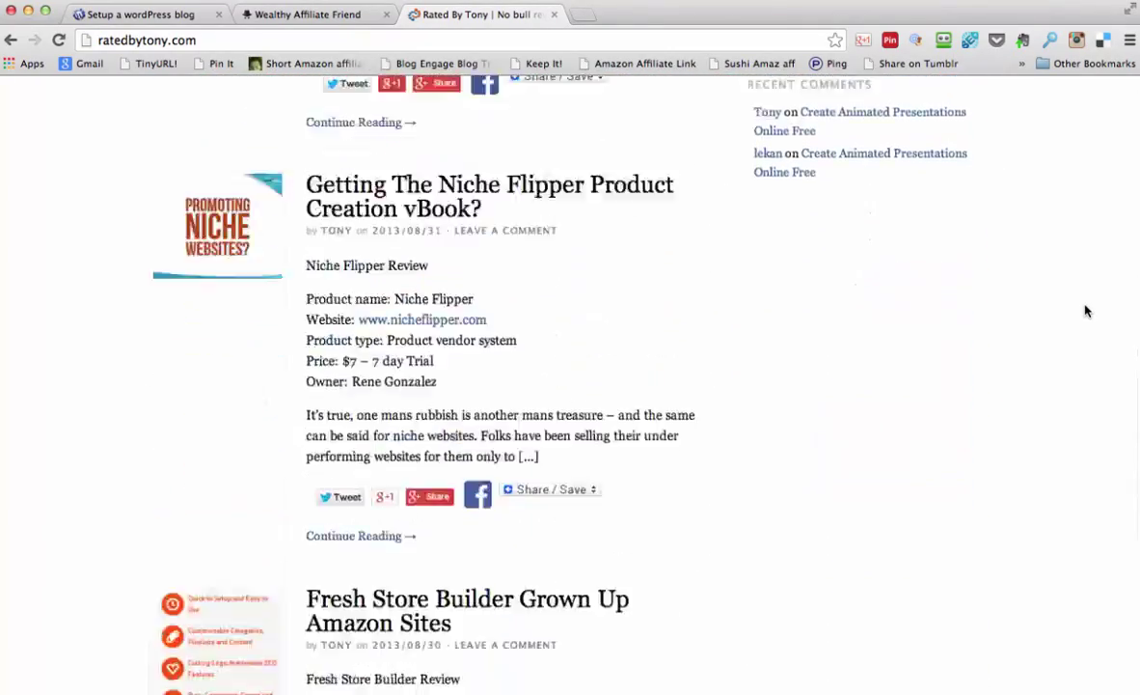
scroll(1085, 310, "up", 20)
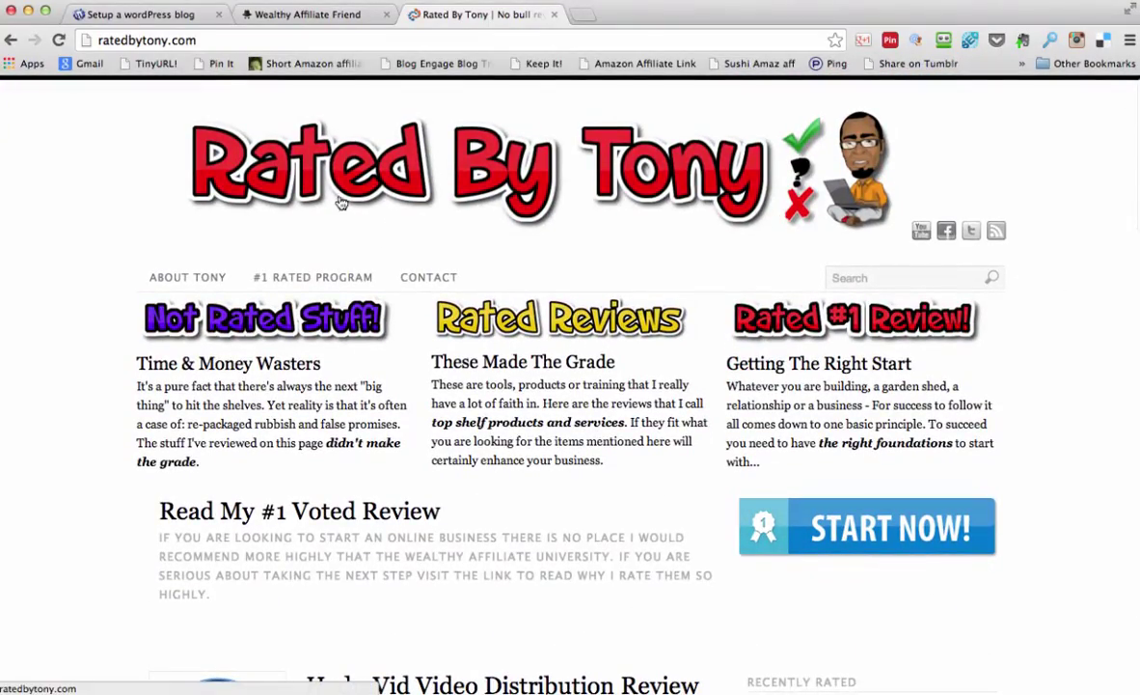
left_click(128, 15)
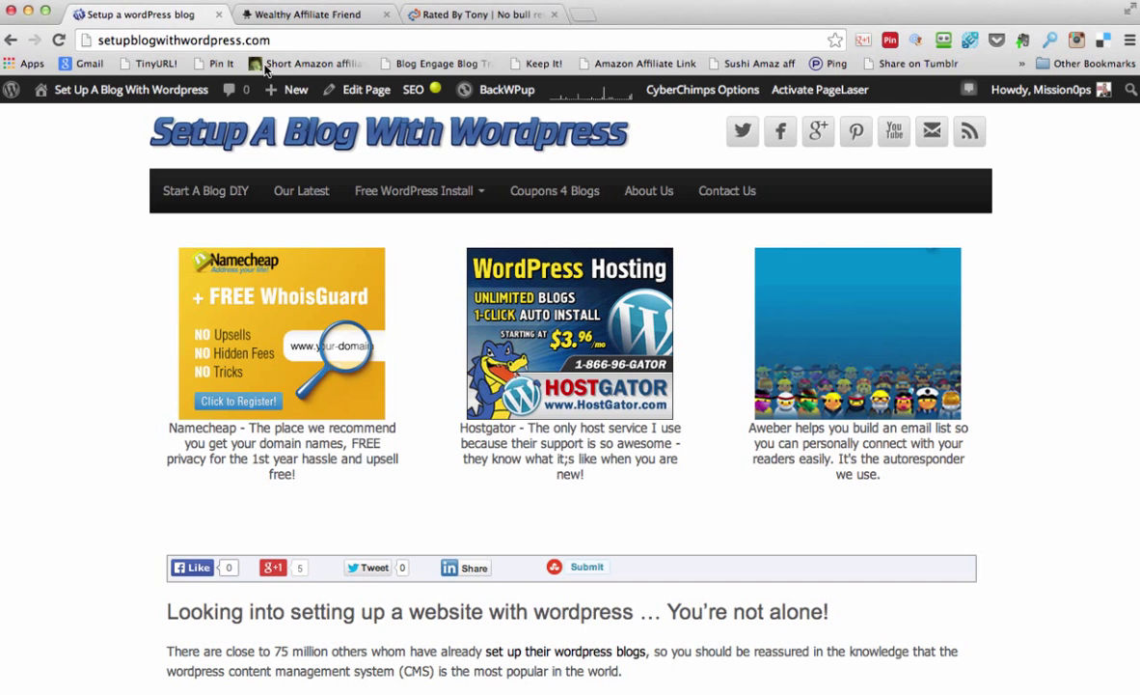
left_click(500, 13)
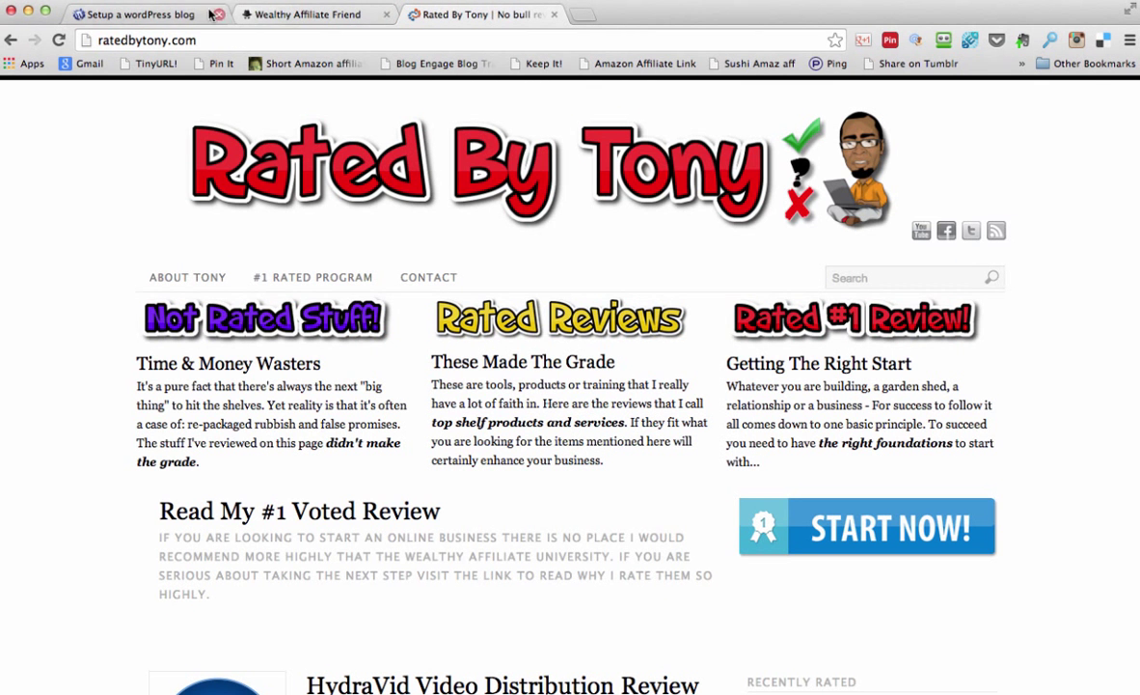
left_click(174, 15)
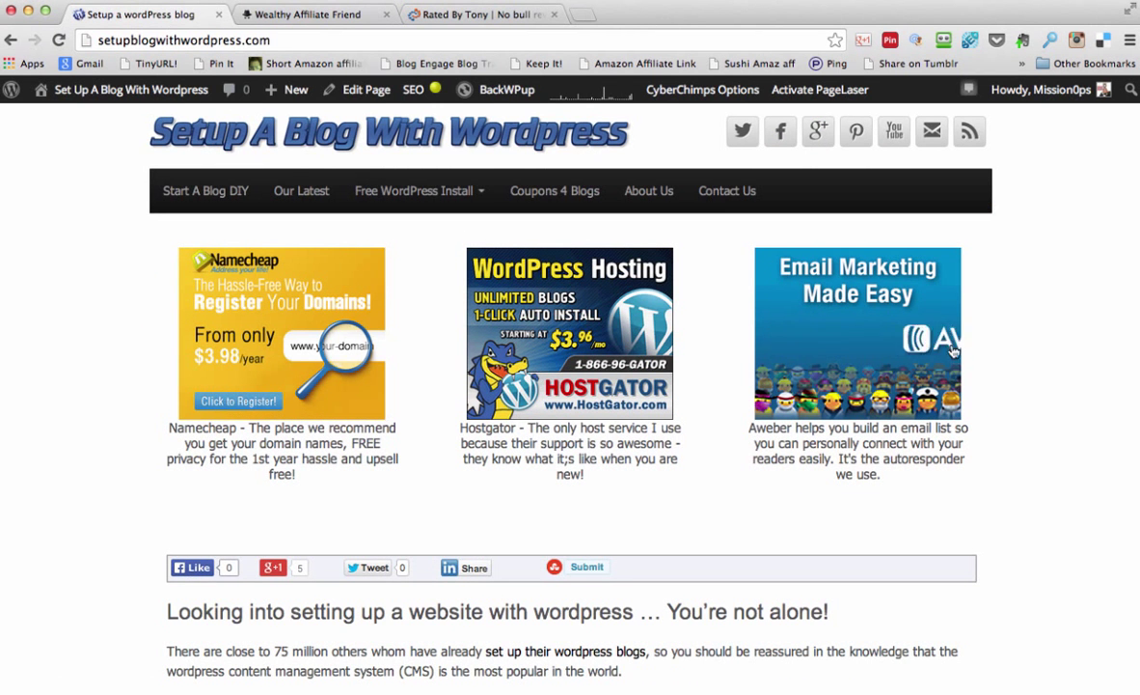
Close the ratedbytony.com and Wealthy Affiliate Friend pages, and open the admin Dashboard of Set Up A Blog With Wordpress
left_click(554, 15)
left_click(387, 14)
mouse_move(116, 89)
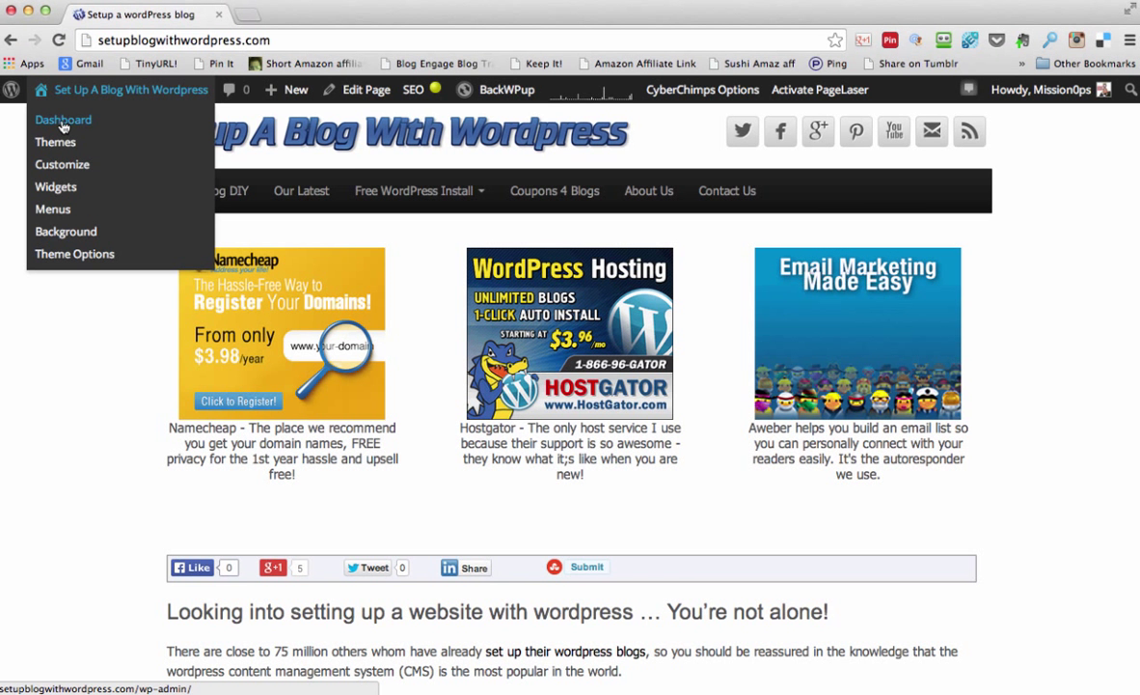
left_click(63, 126)
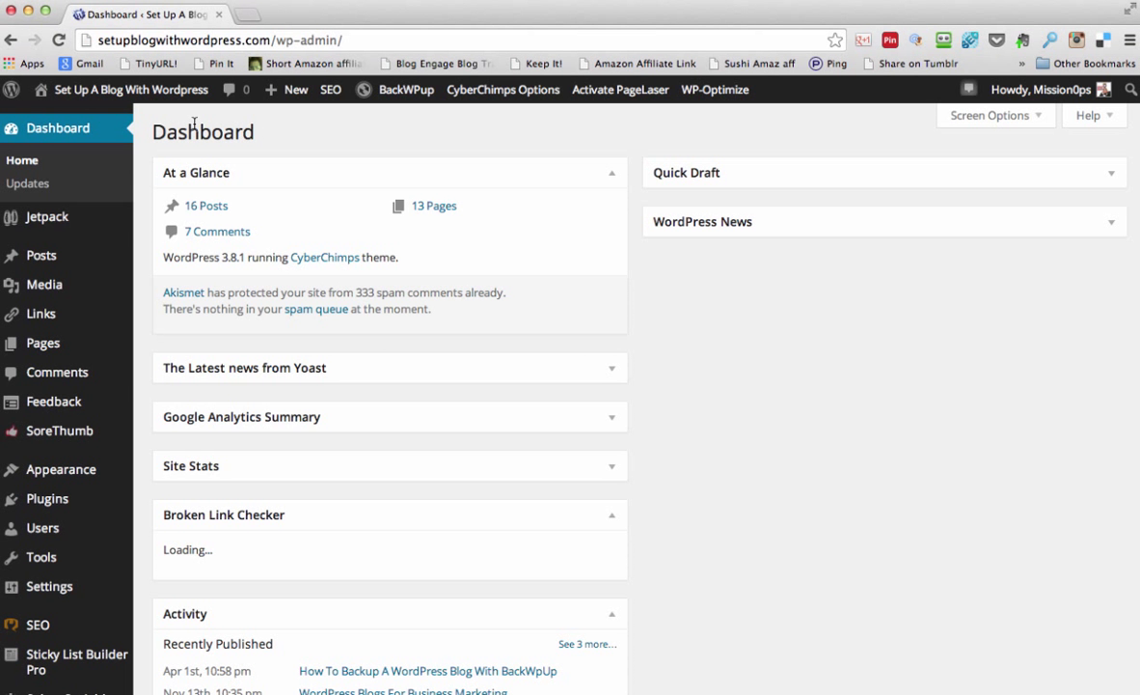
From the site's theme management, search the installable themes for "pagelines"
mouse_move(54, 469)
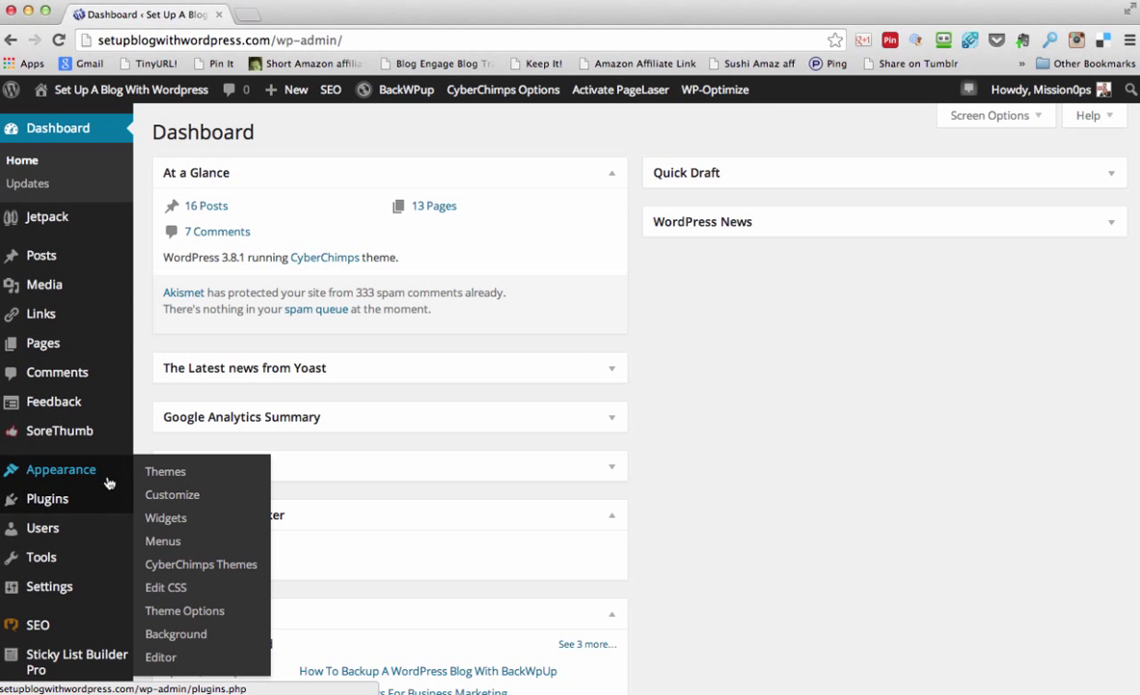
left_click(178, 473)
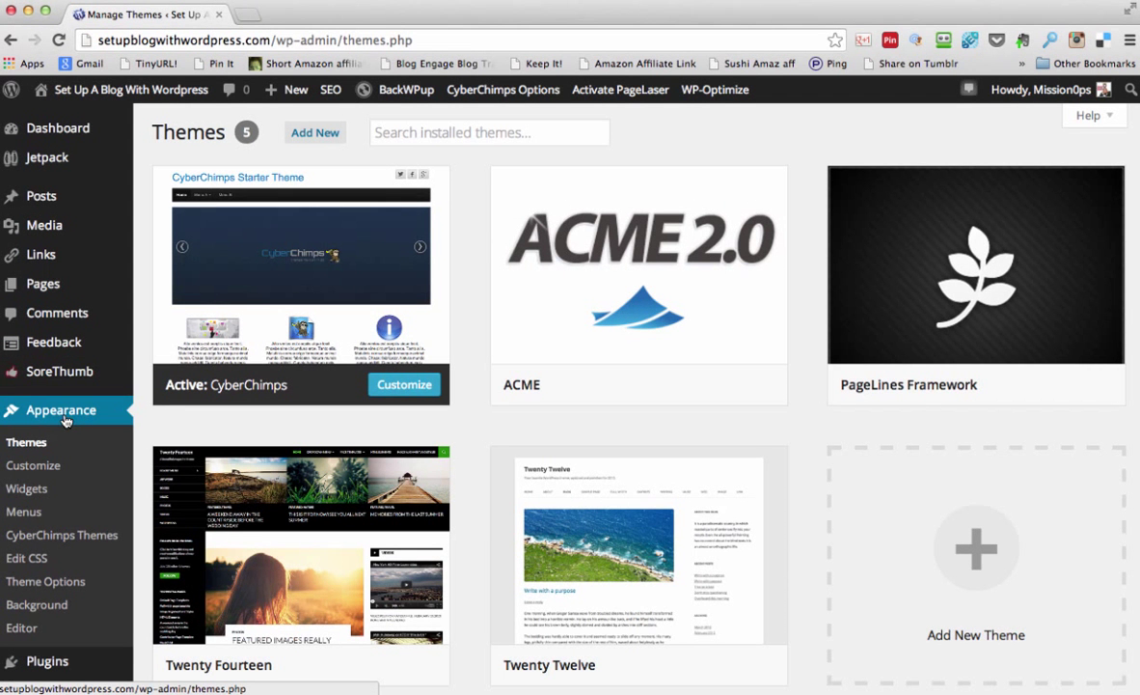
left_click(310, 141)
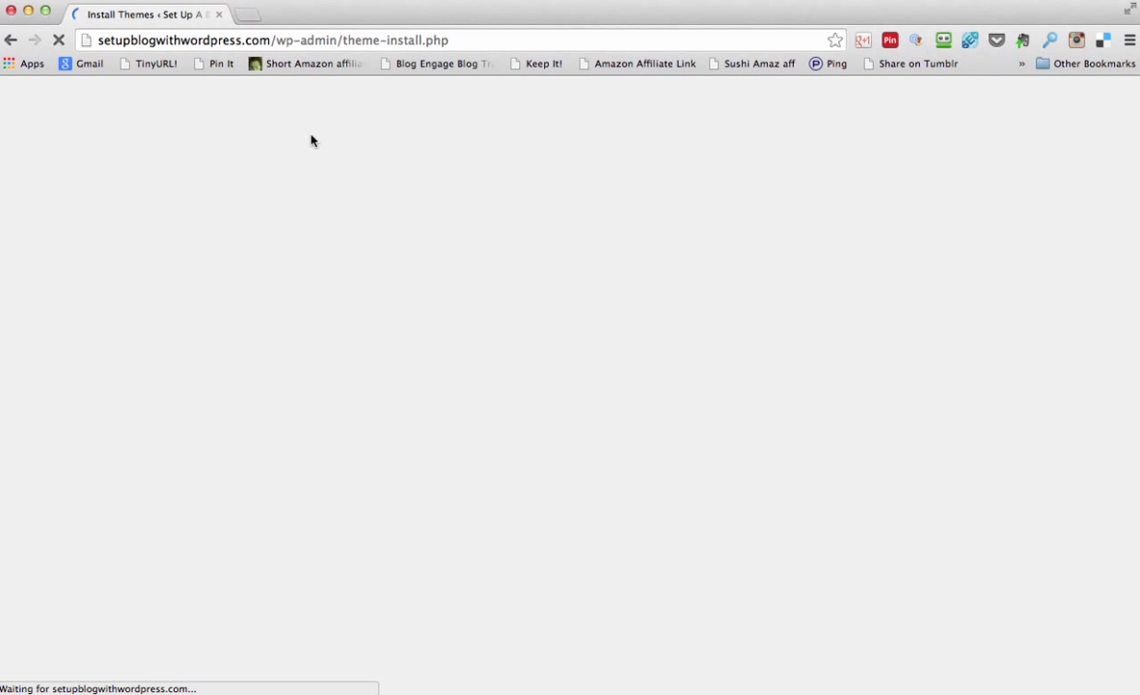
left_click(216, 219)
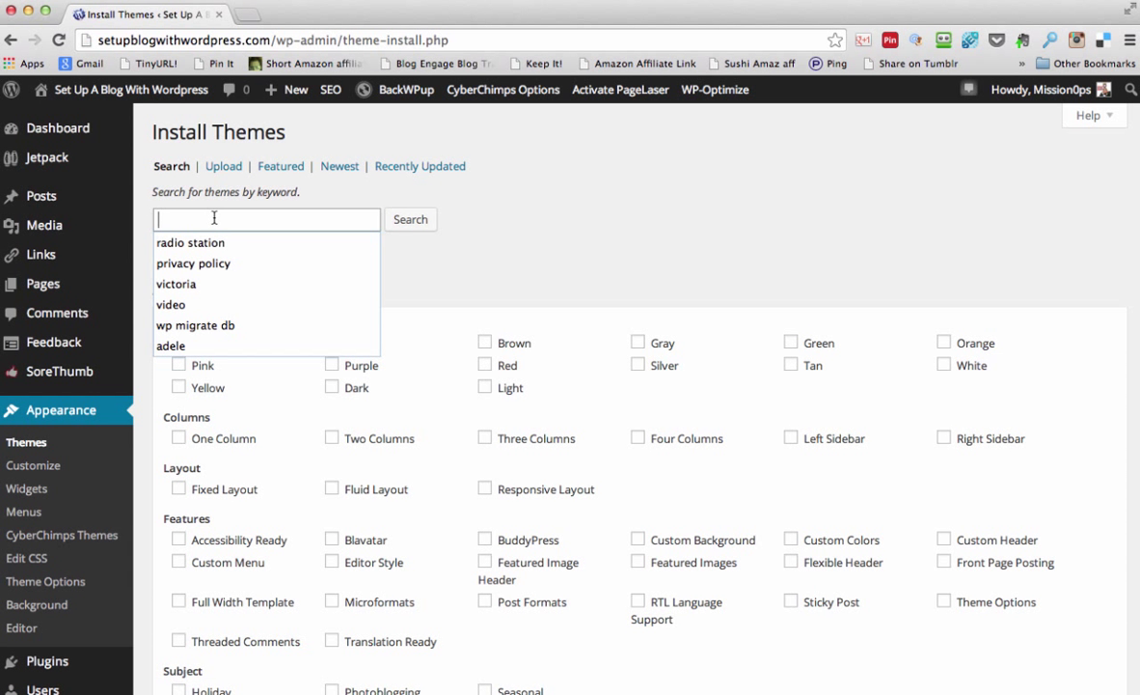
type("pagelines")
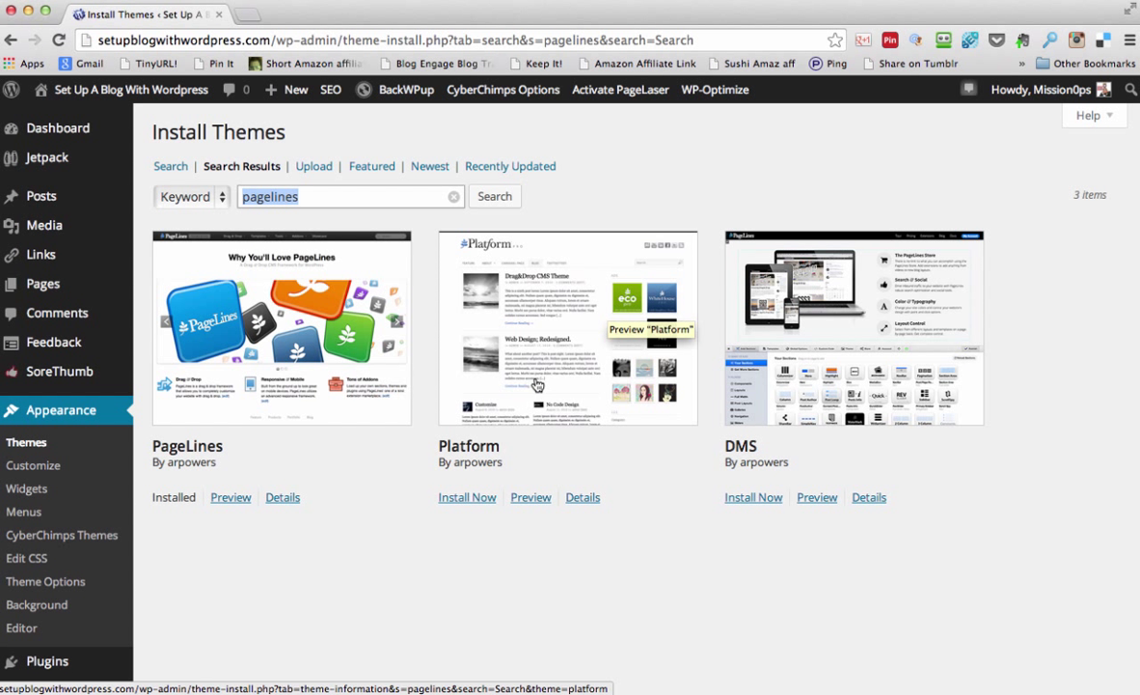
Return to the installed themes and activate the PageLines Framework theme
left_click(33, 415)
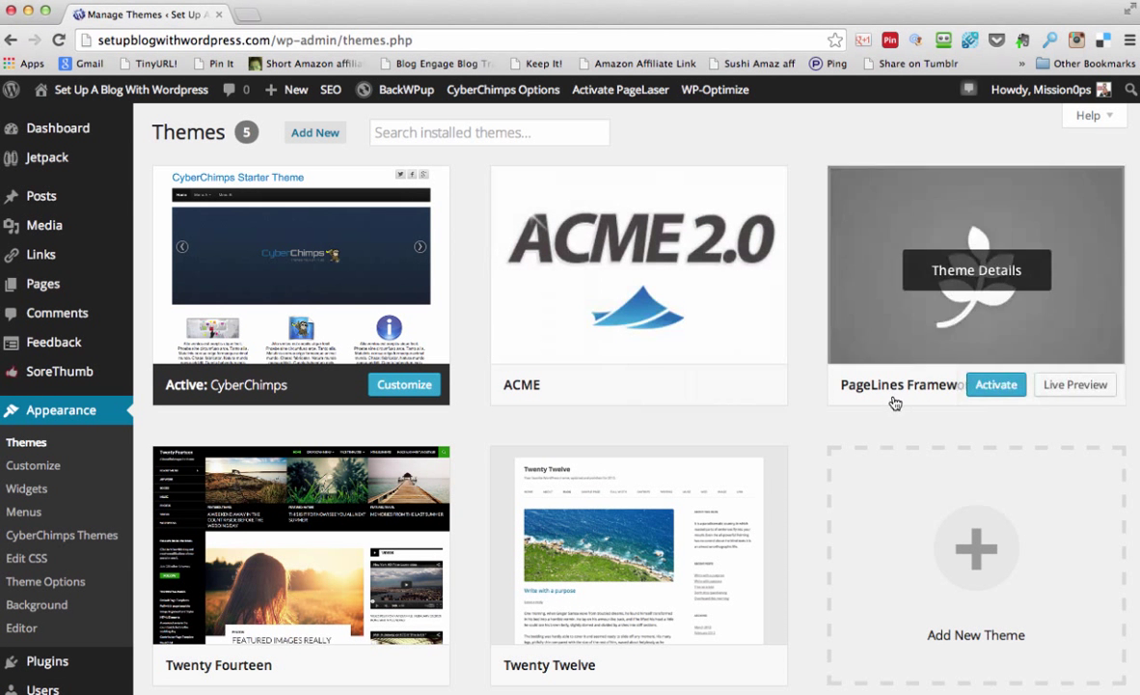
left_click(996, 386)
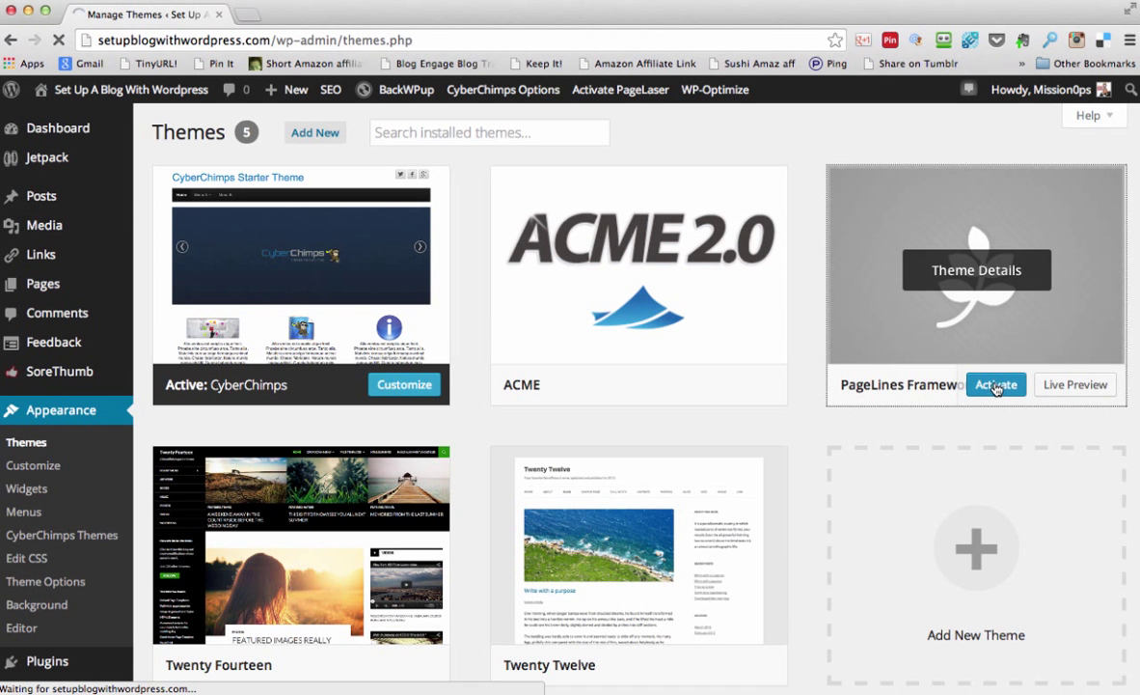
scroll(186, 326, "down", 5)
scroll(187, 326, "down", 2)
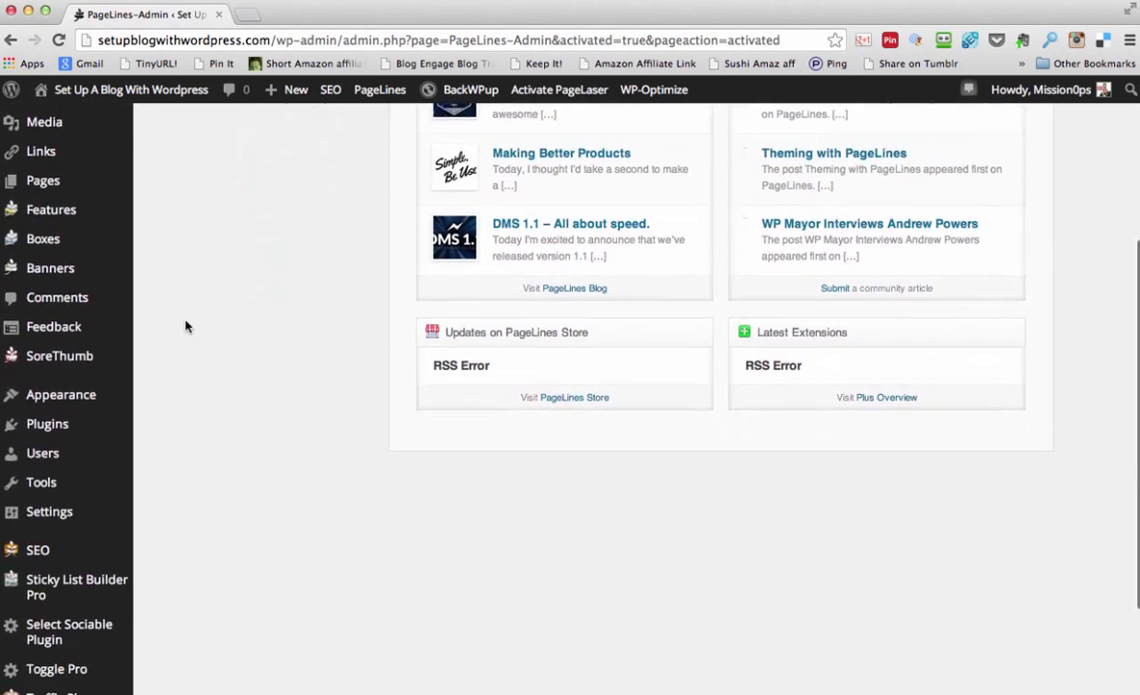
scroll(187, 326, "up", 6)
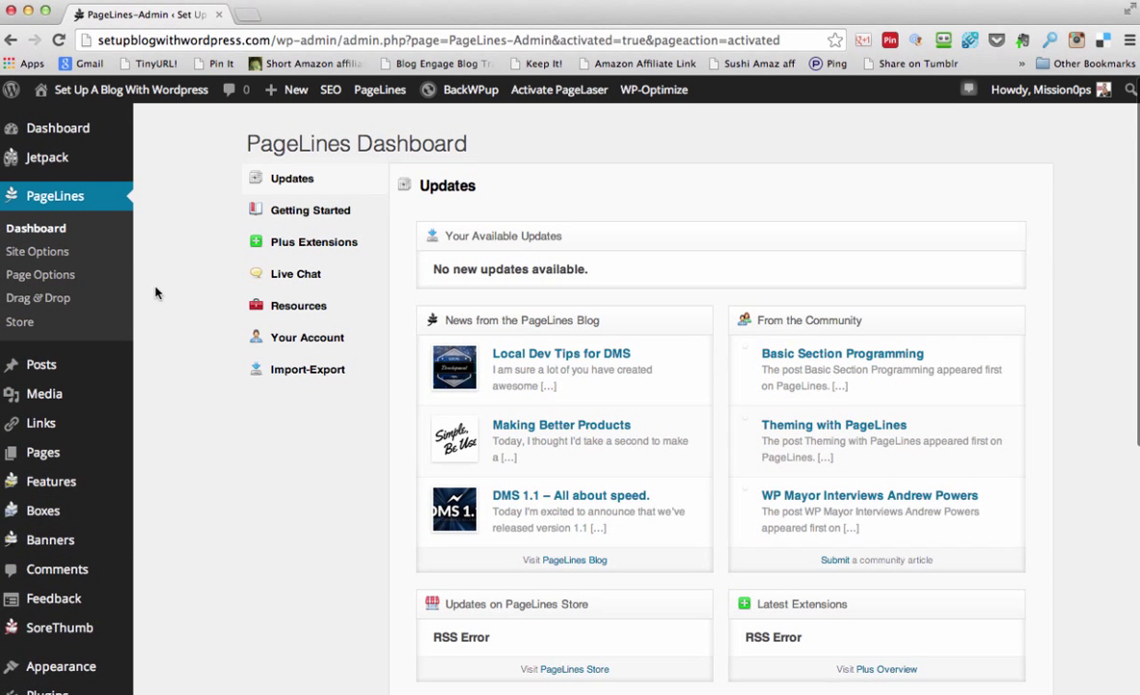
Open the theme customizer for PageLines Framework, and close it to return to the installed themes
scroll(155, 293, "down", 4)
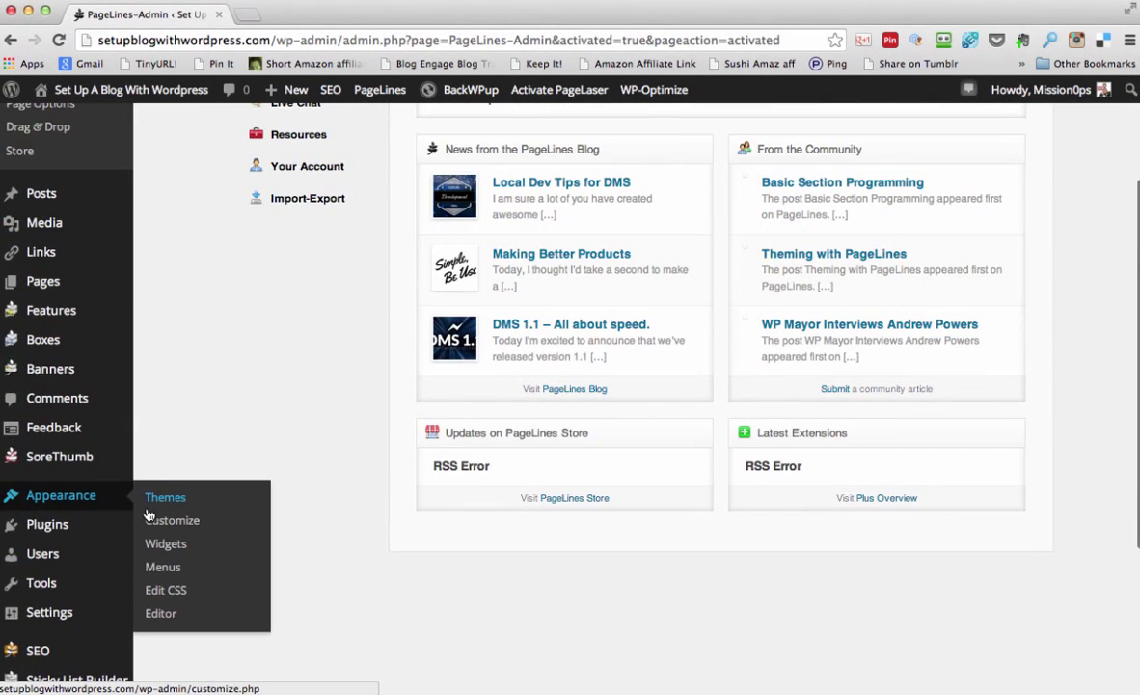
left_click(162, 522)
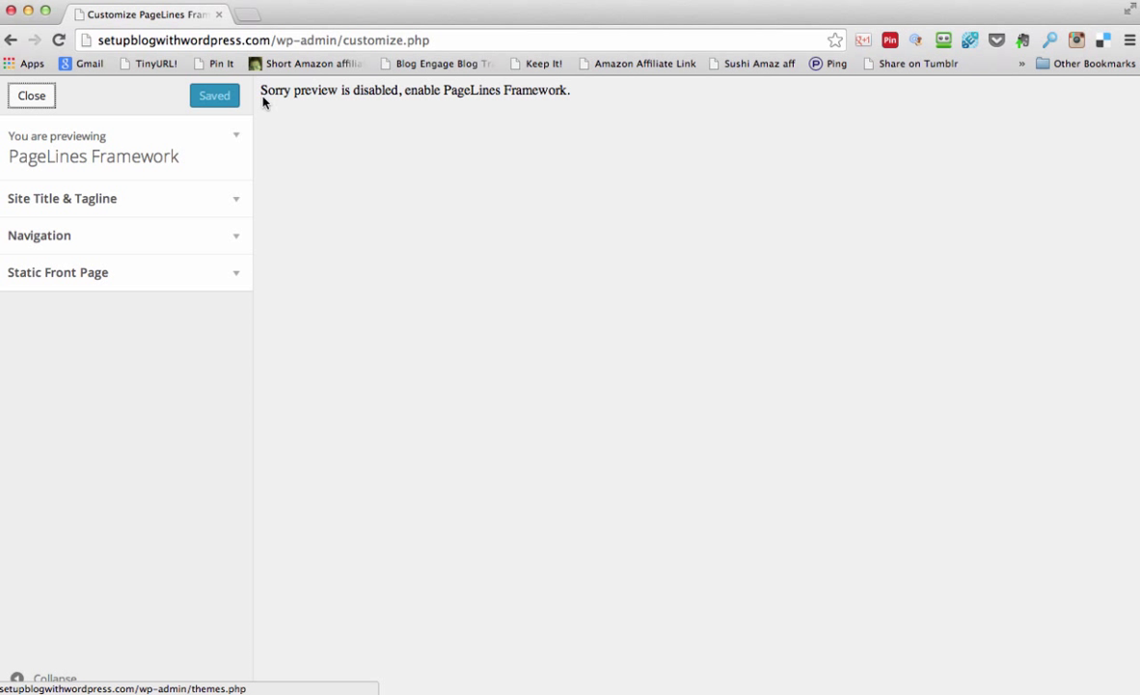
left_click(35, 99)
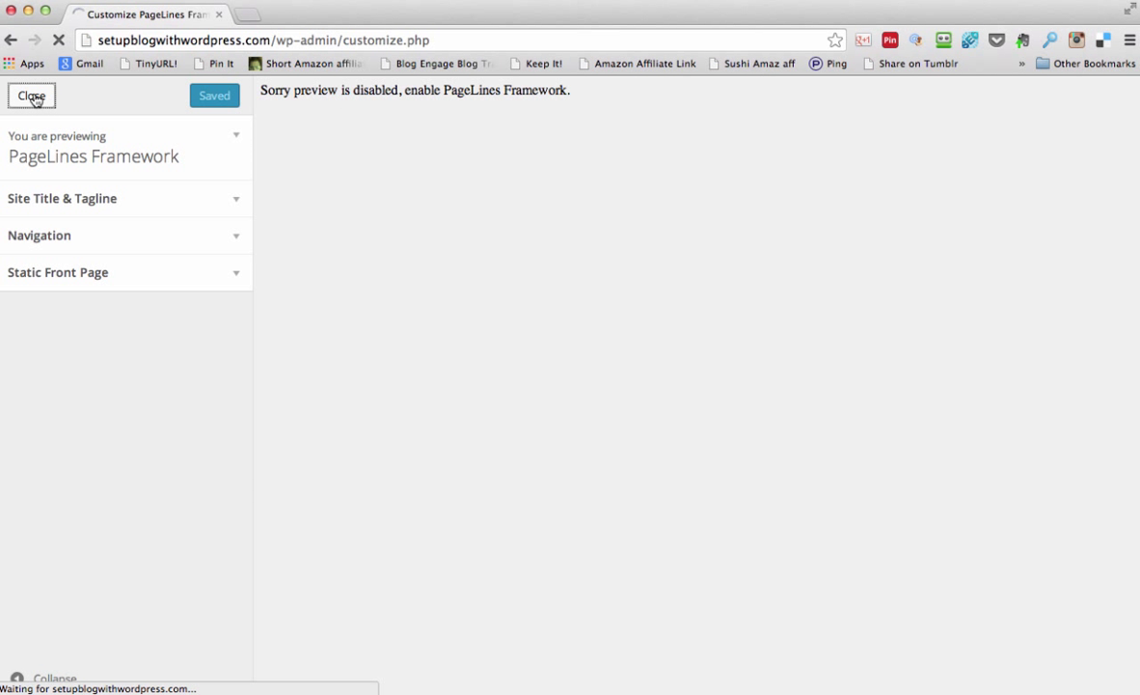
Open the live site in a separate tab and examine how its home page looks with the PageLines theme
mouse_move(106, 88)
right_click(62, 111)
left_click(145, 115)
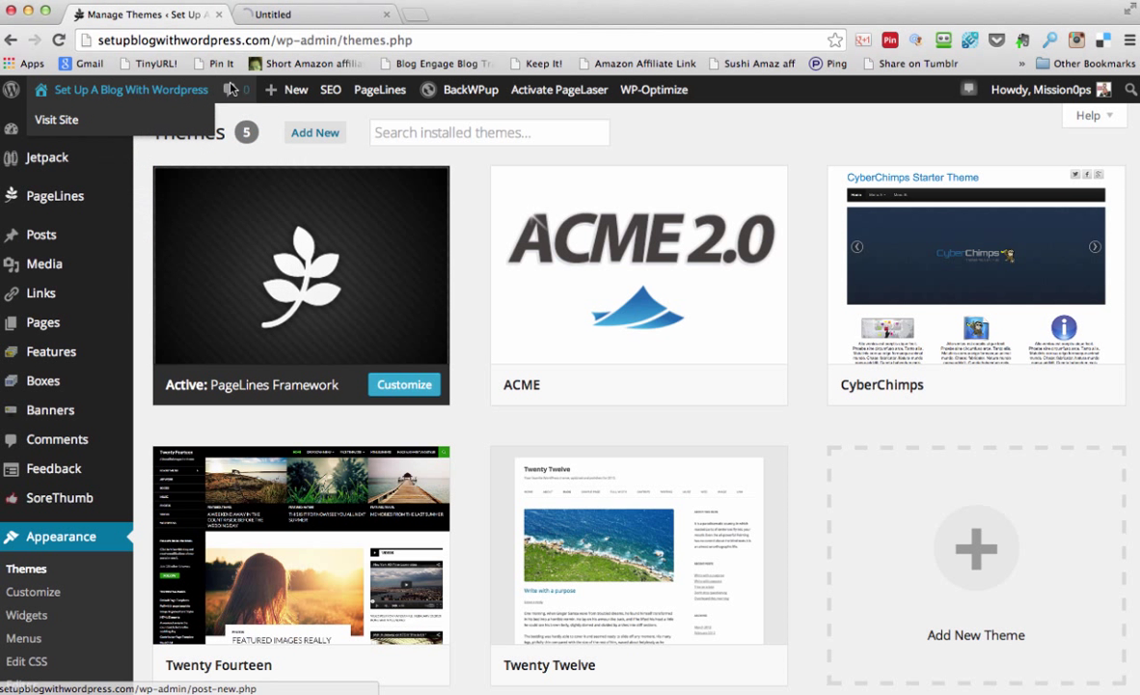
left_click(309, 16)
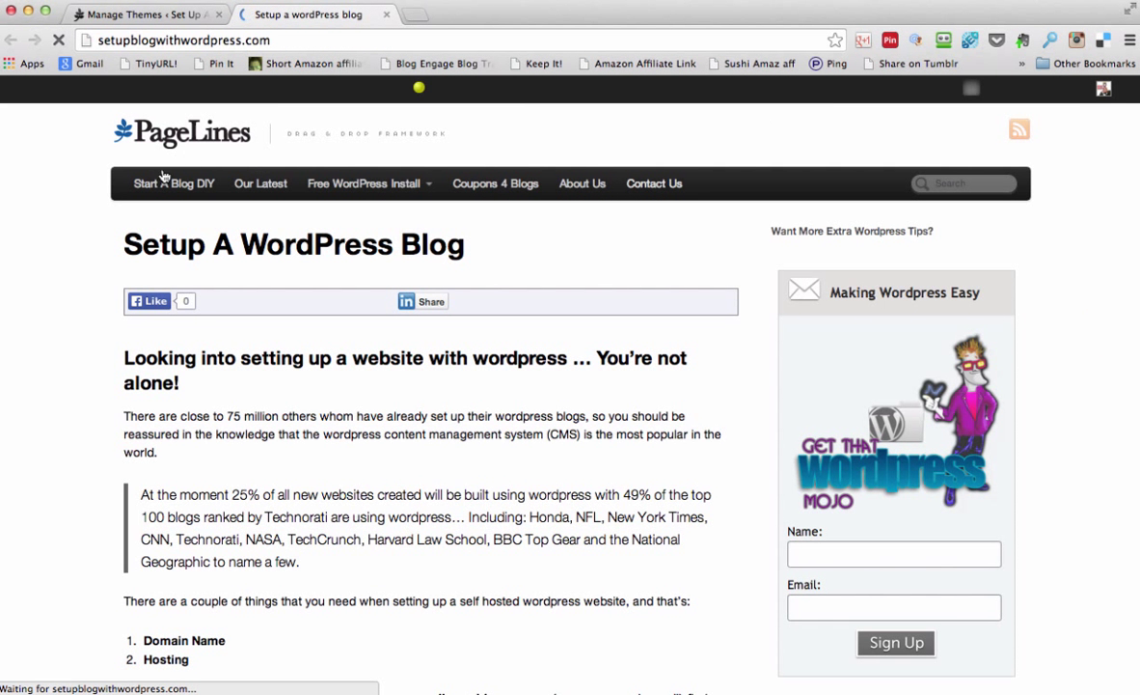
scroll(1115, 321, "down", 10)
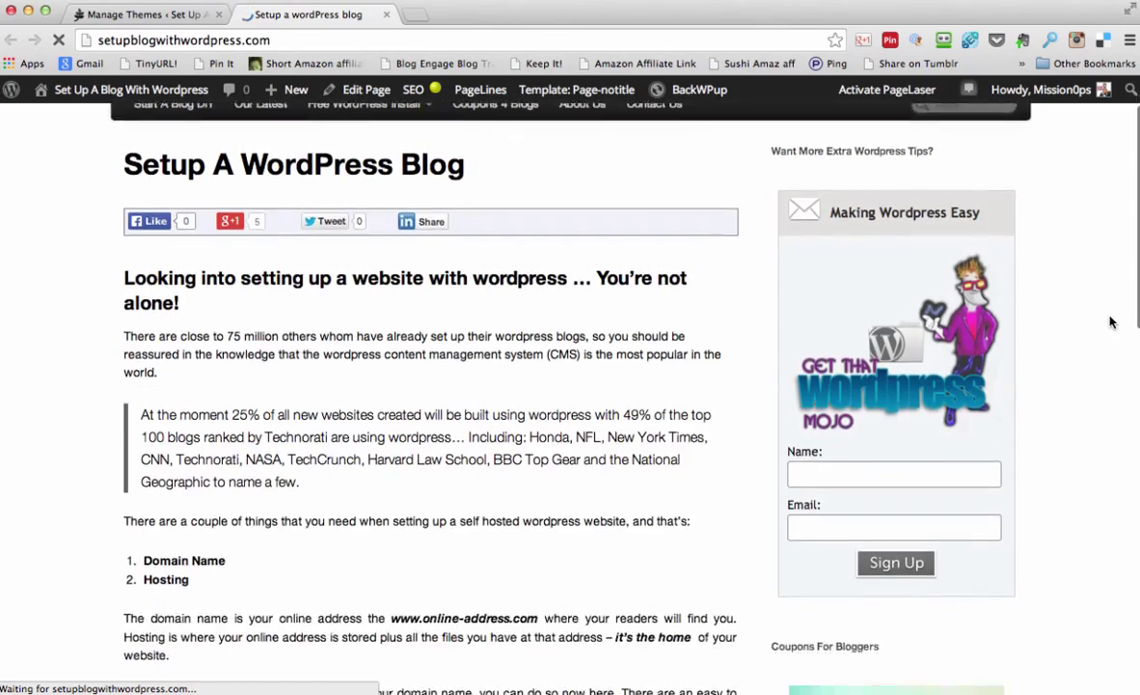
scroll(1112, 322, "down", 10)
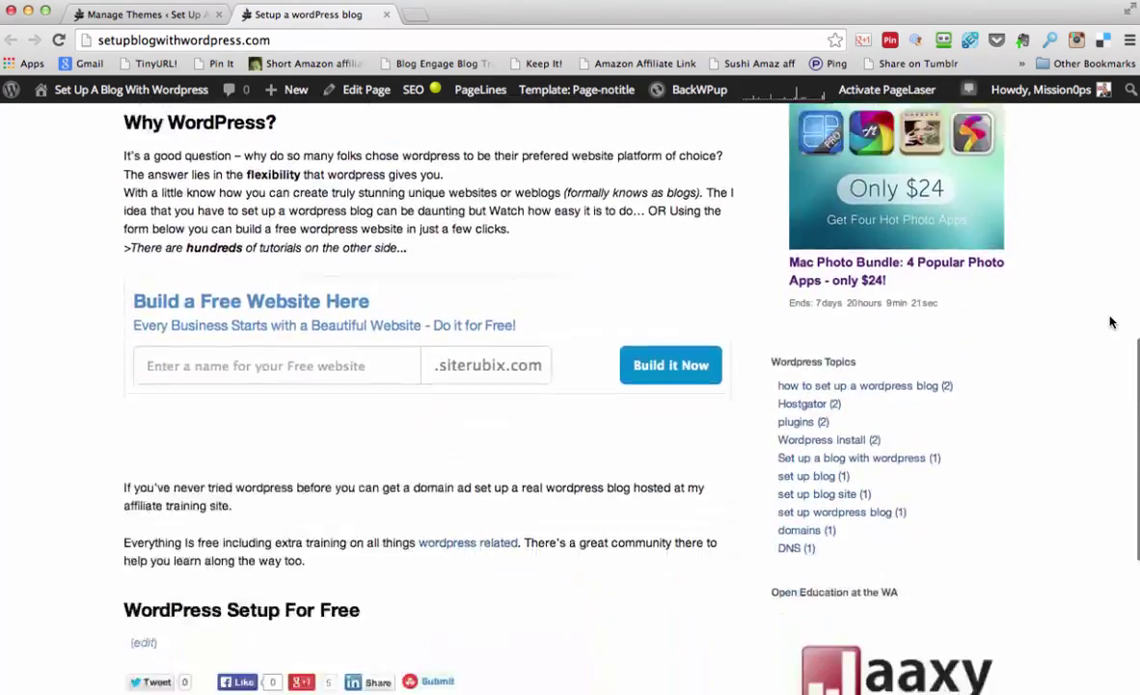
scroll(1112, 321, "up", 4)
scroll(1111, 321, "up", 20)
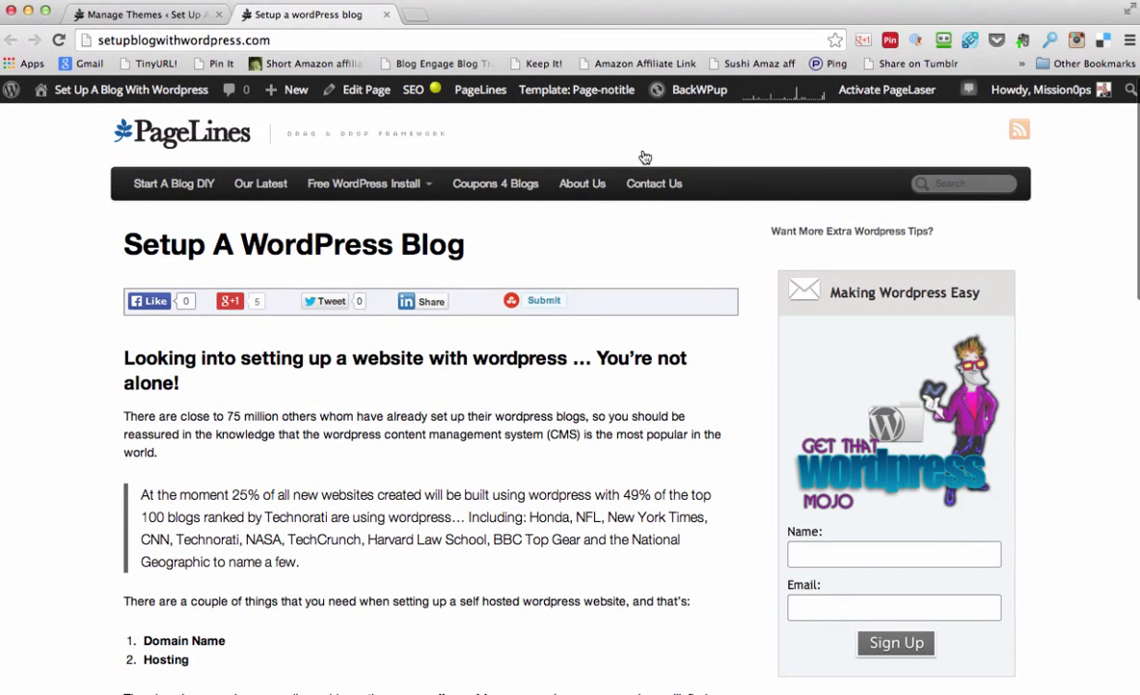
Return to the site's admin and open the PageLines Site Options
left_click(141, 17)
mouse_move(184, 377)
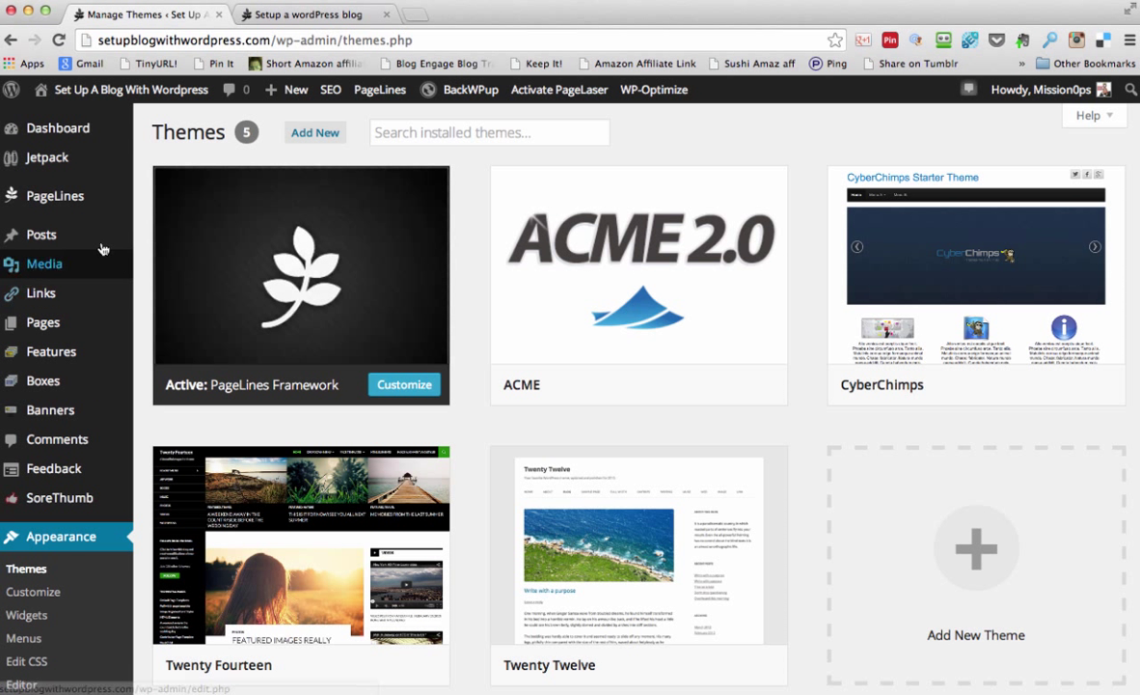
mouse_move(85, 213)
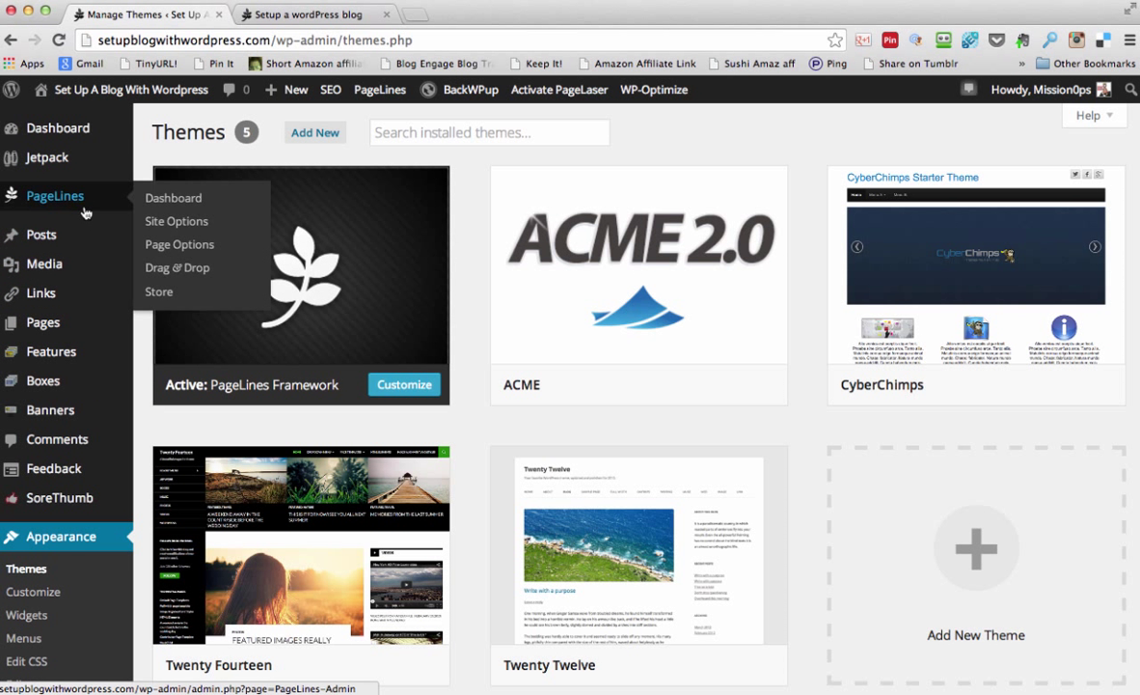
left_click(156, 202)
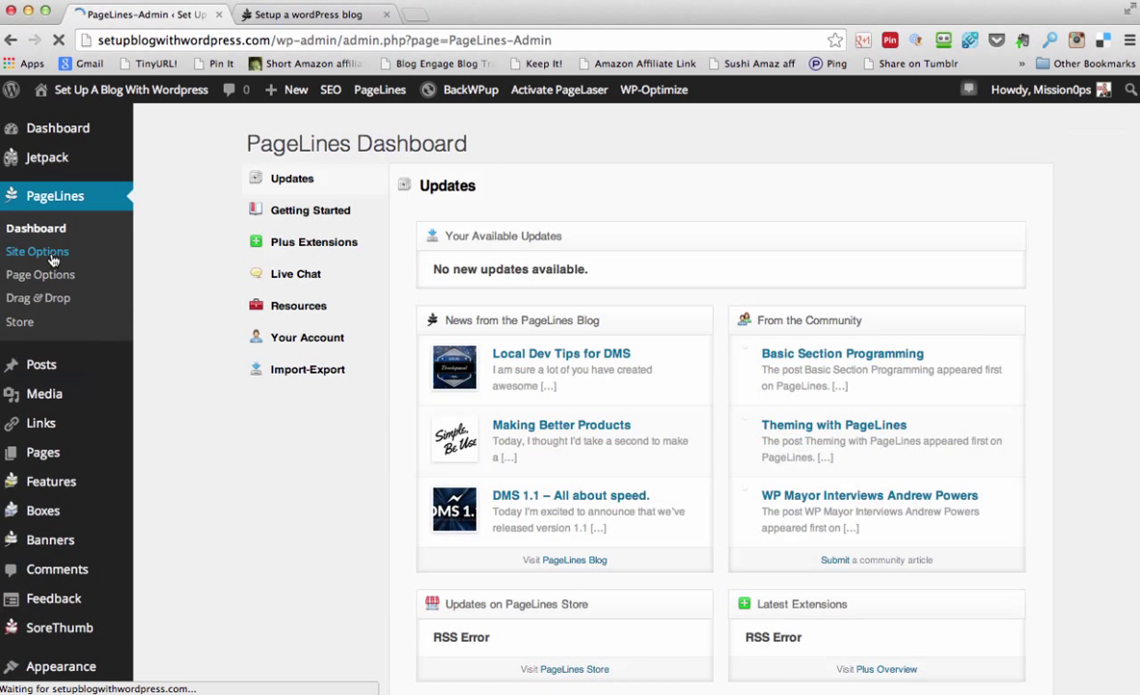
left_click(43, 253)
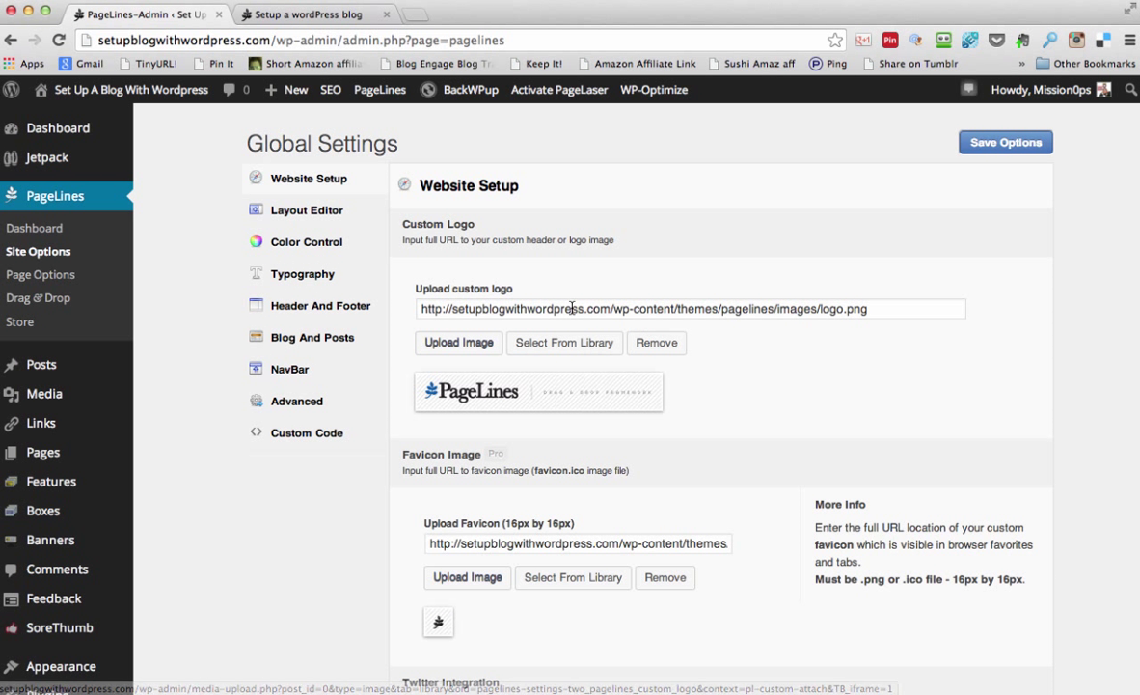
left_click(319, 14)
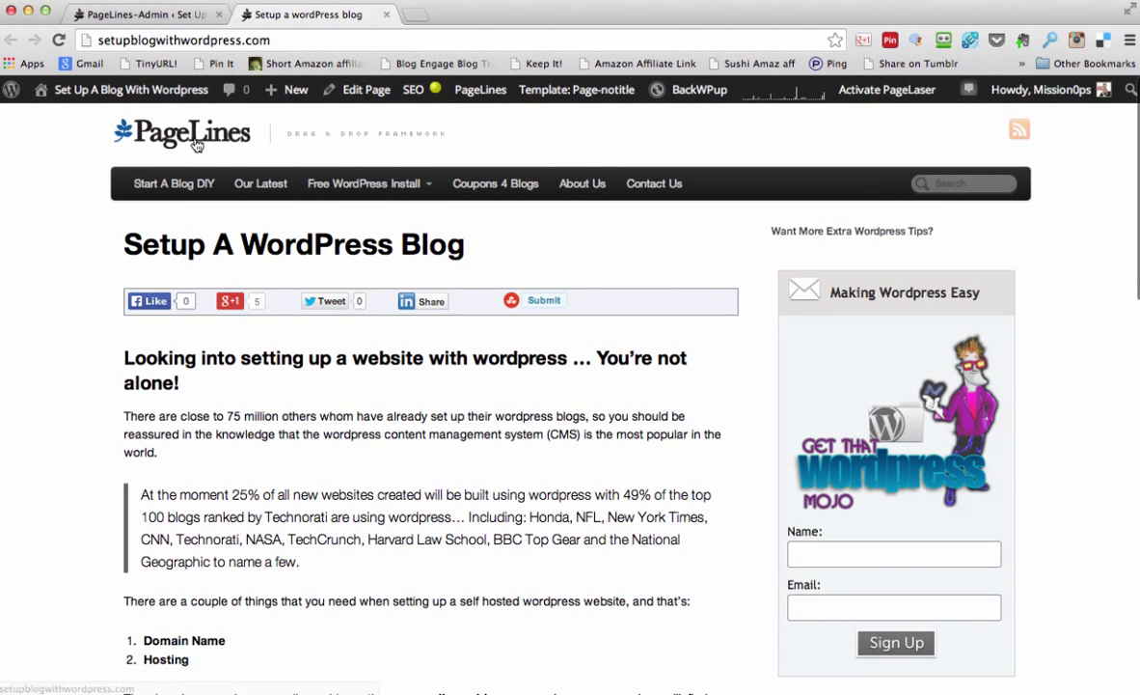
left_click(166, 16)
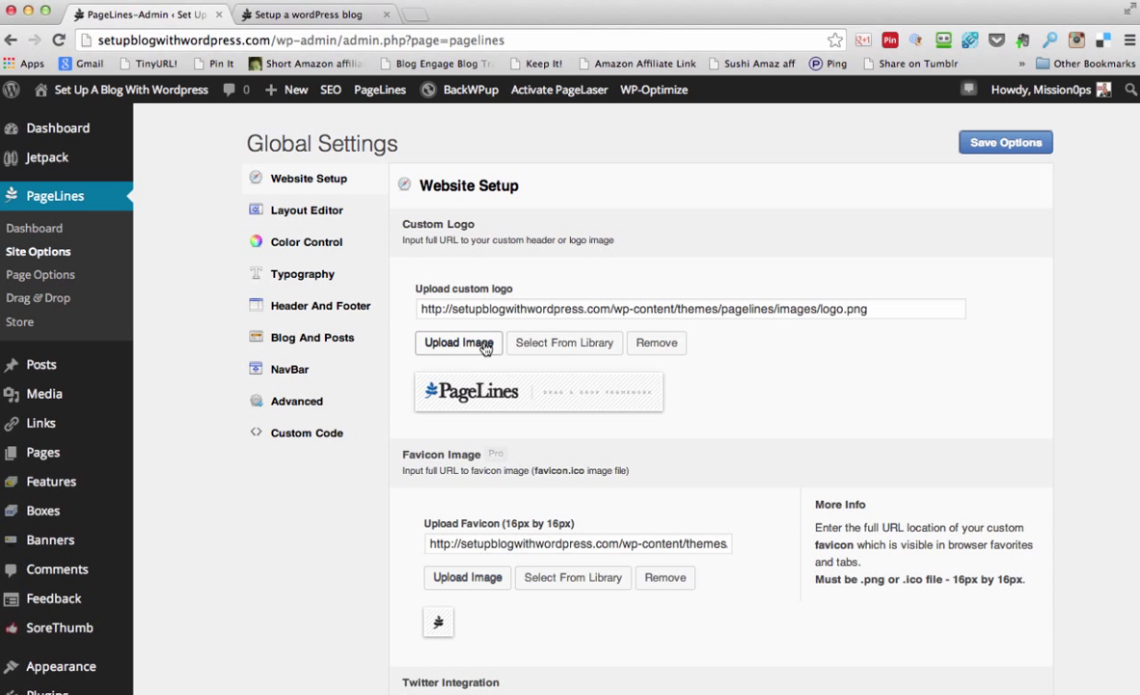
left_click(660, 343)
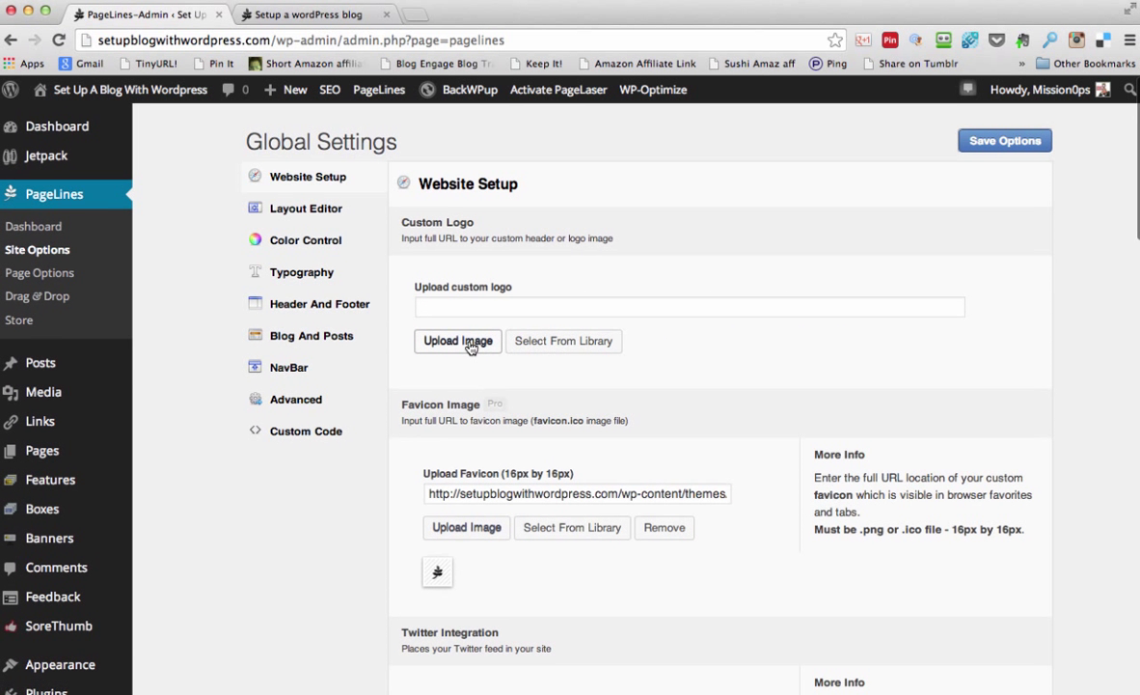
left_click(560, 346)
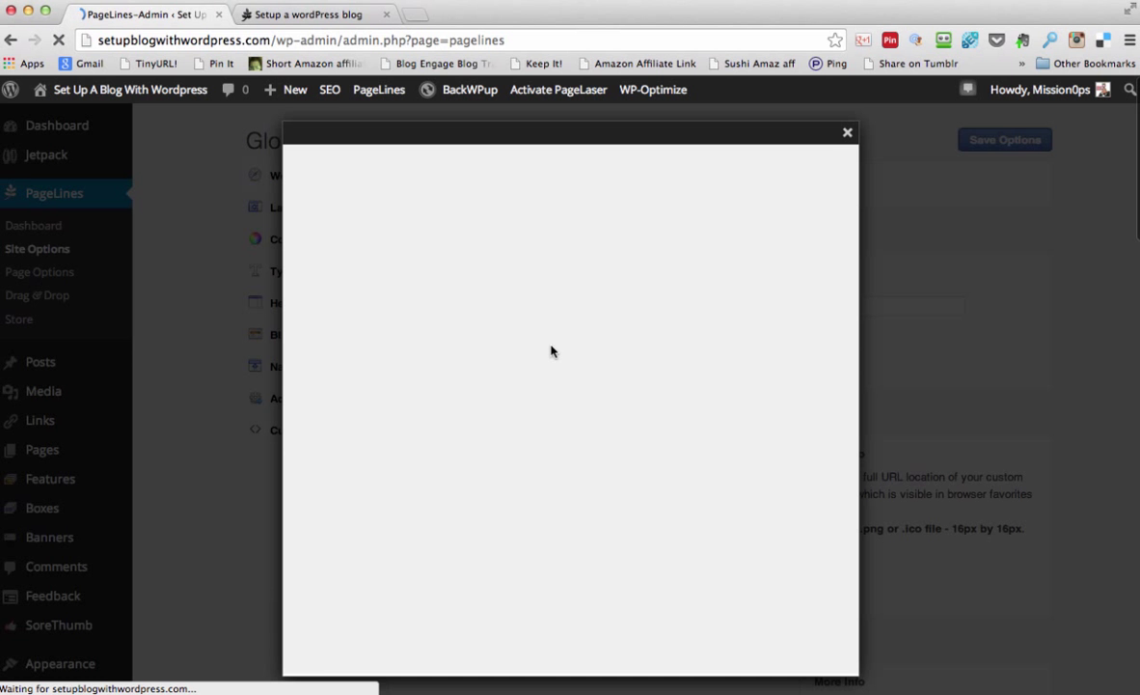
left_click(817, 305)
scroll(745, 311, "down", 1)
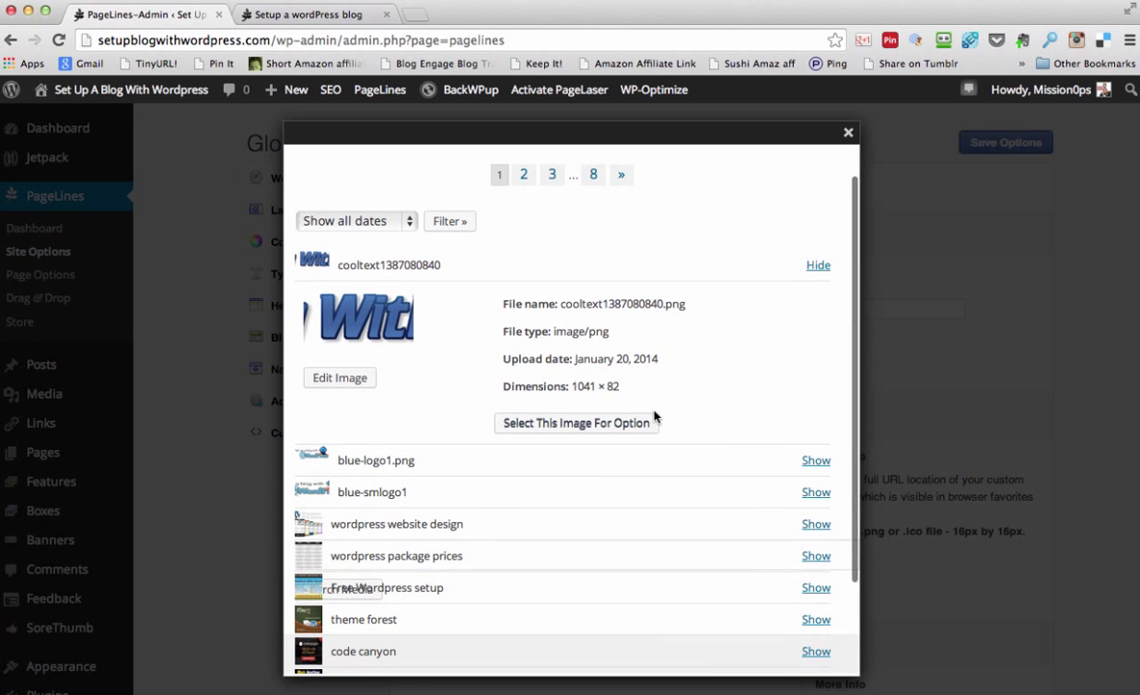
left_click(595, 424)
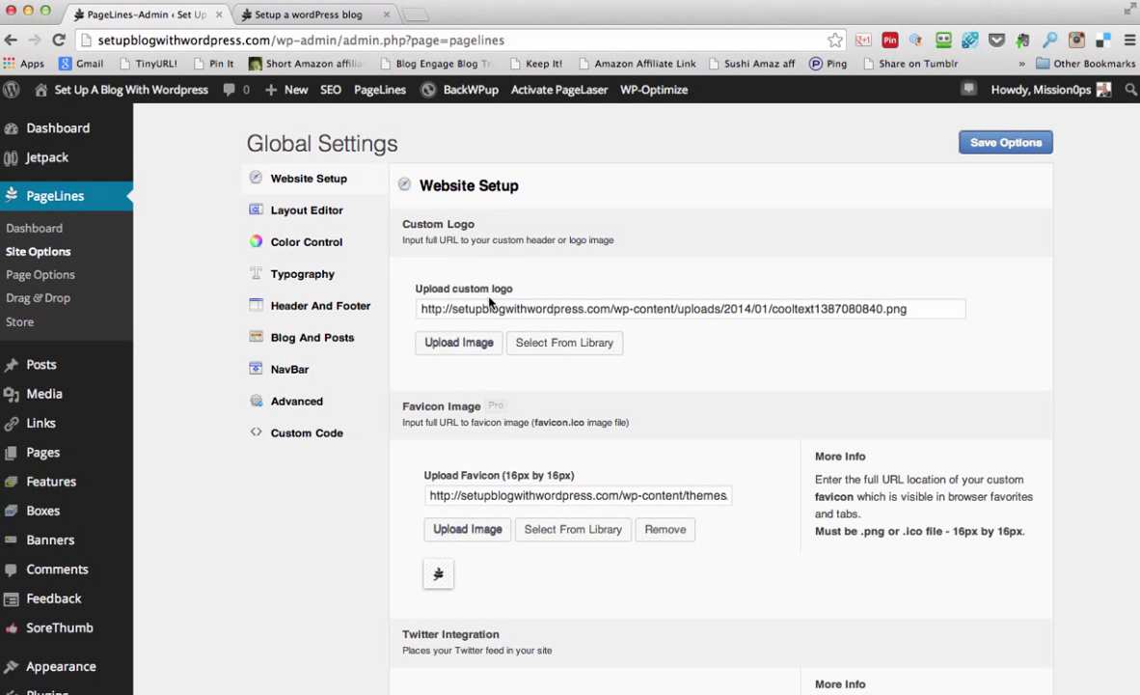
Open cooltext.com in a new tab and look through its logo styles
left_click(415, 14)
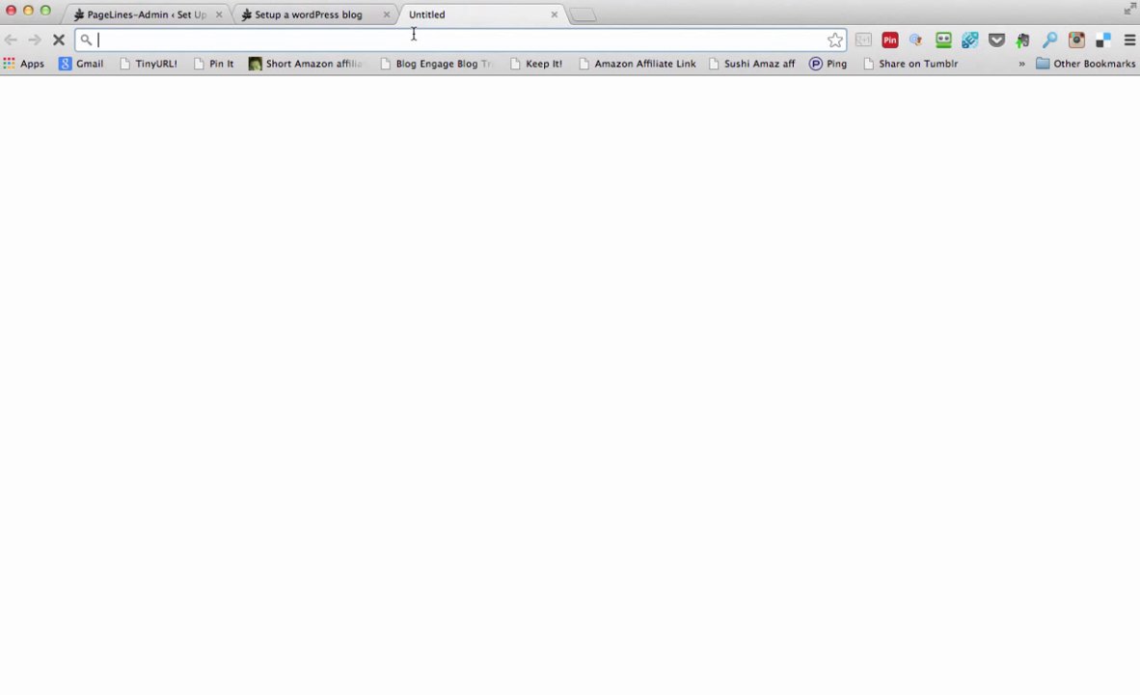
type("cool")
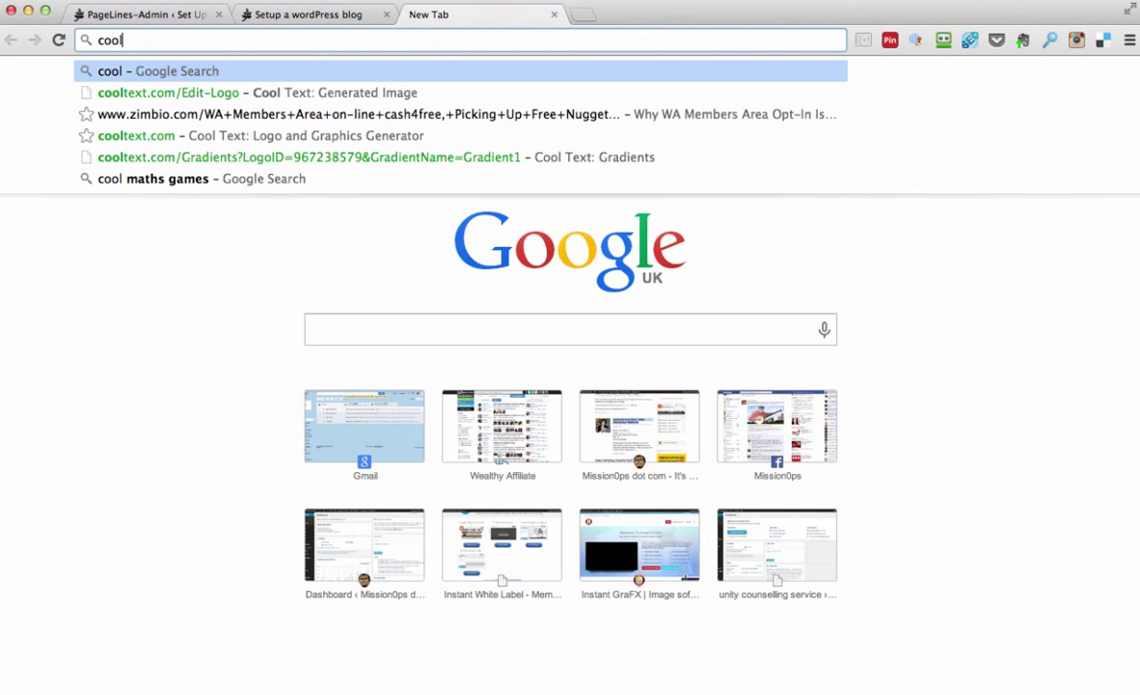
type("text")
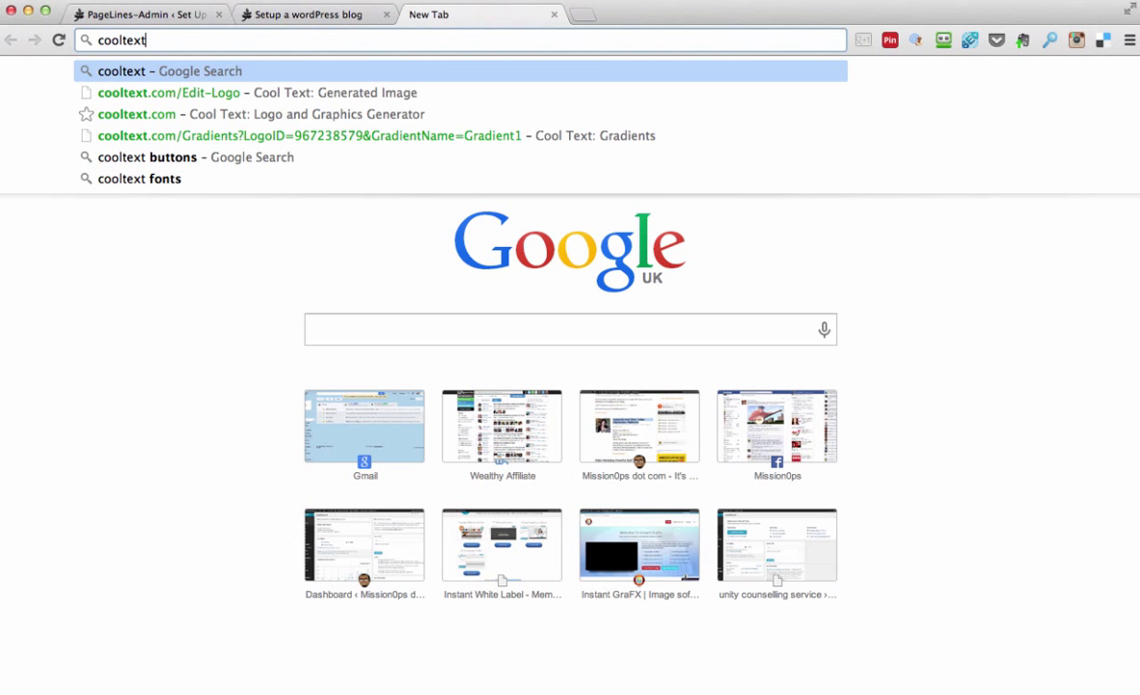
type(".com")
key("Return")
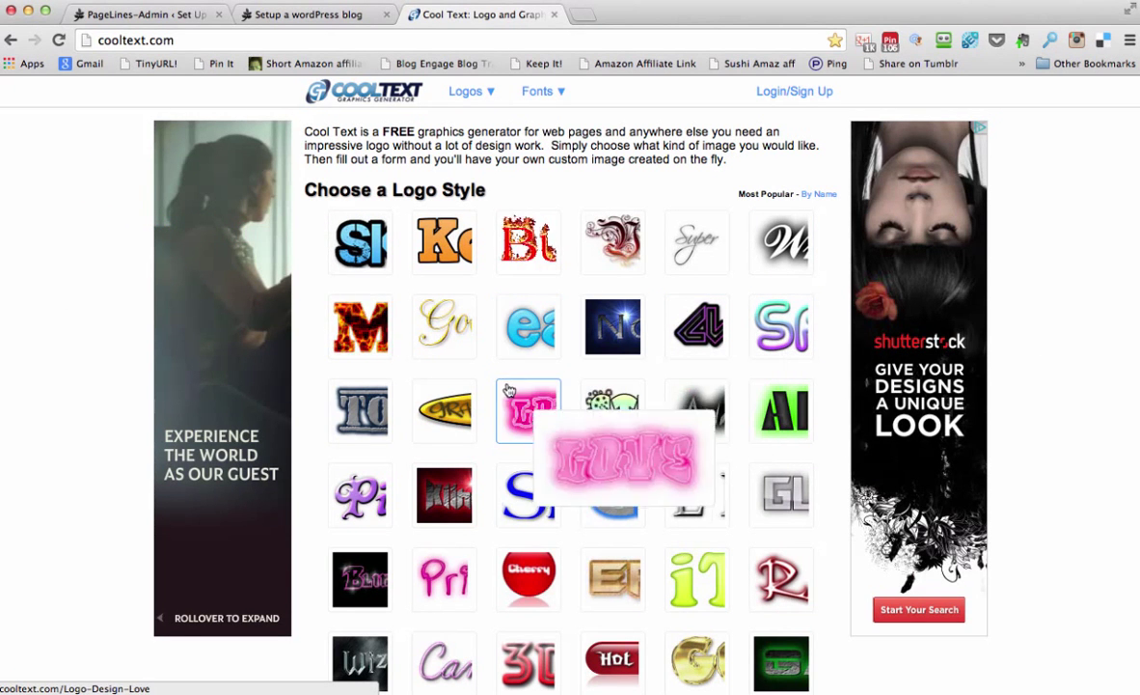
scroll(727, 509, "down", 3)
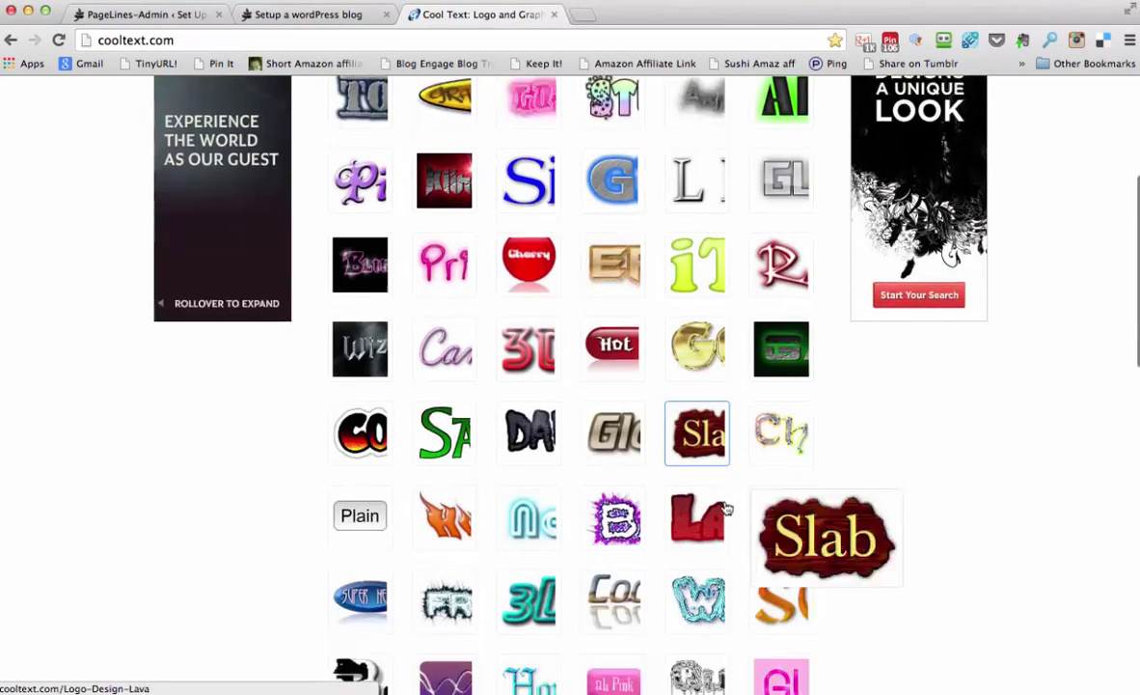
scroll(726, 509, "up", 5)
Search the web for "flaming text" in a new tab, open FlamingText.com and look over its free logo designs
left_click(579, 17)
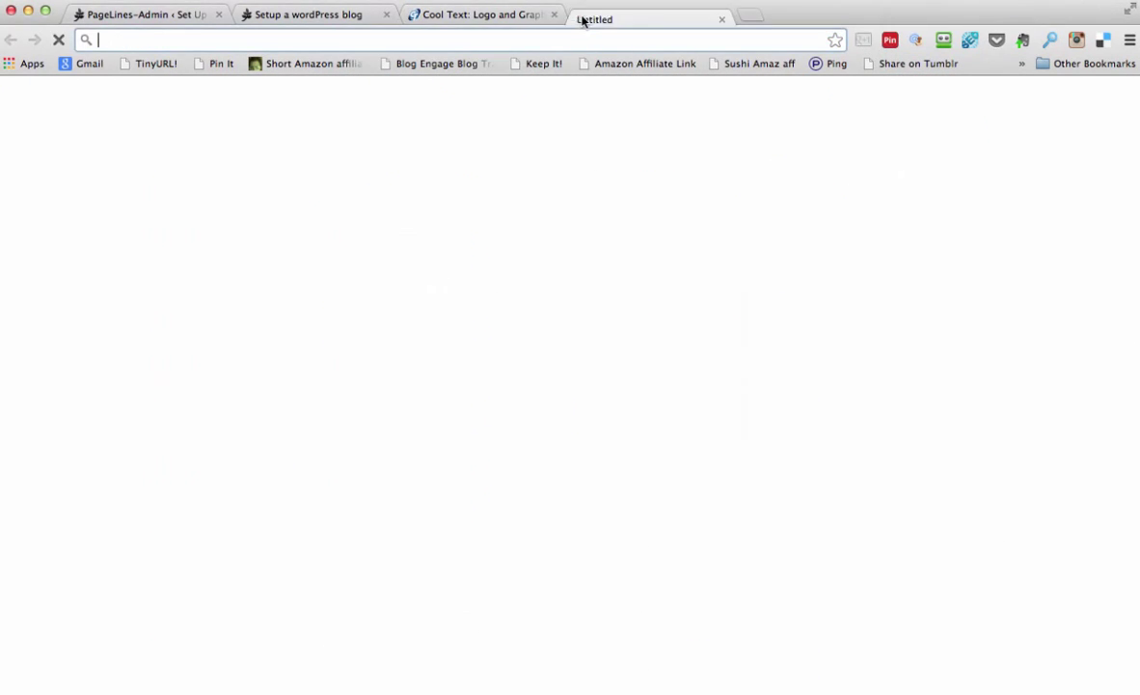
type("fl")
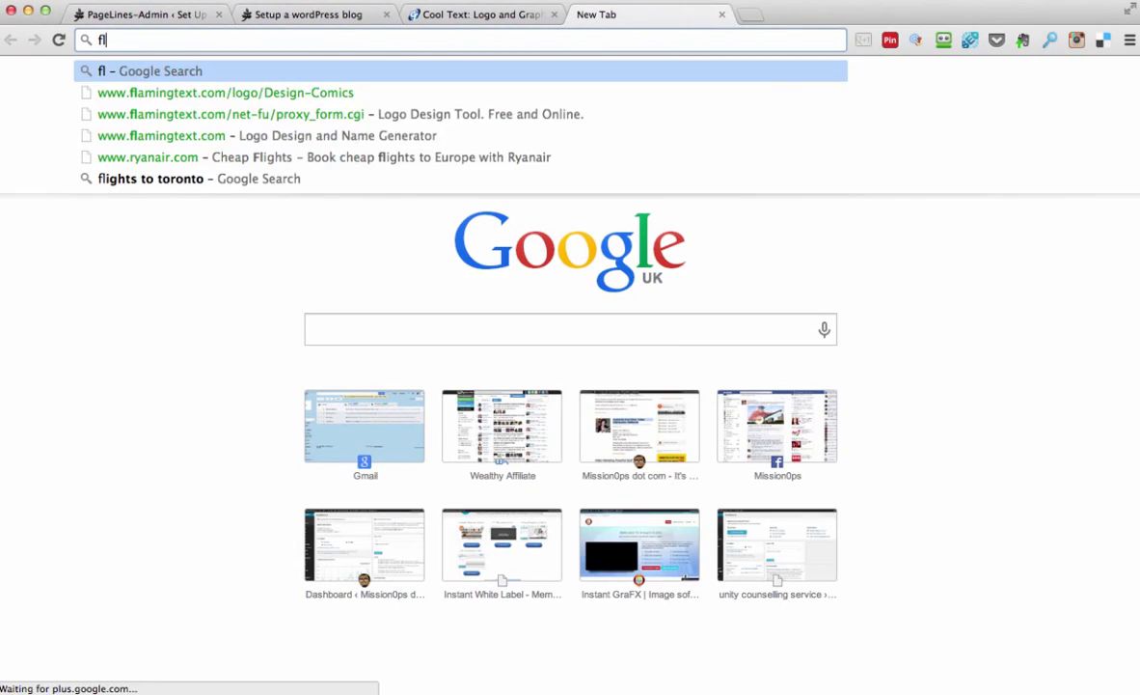
type("aming text")
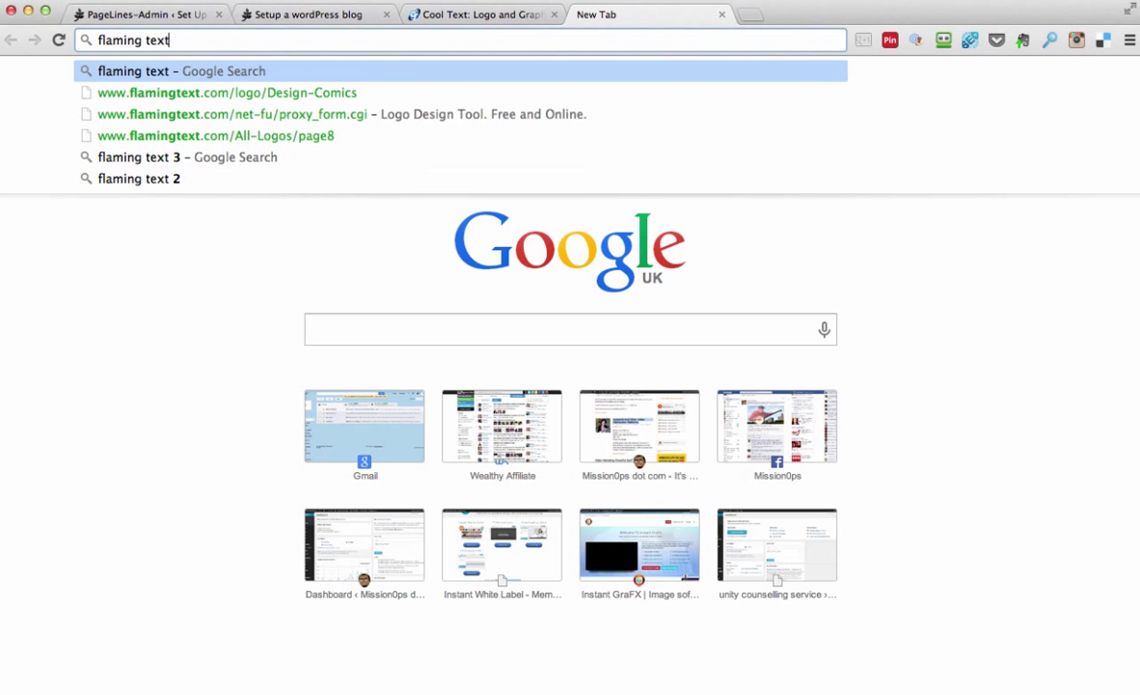
key("Return")
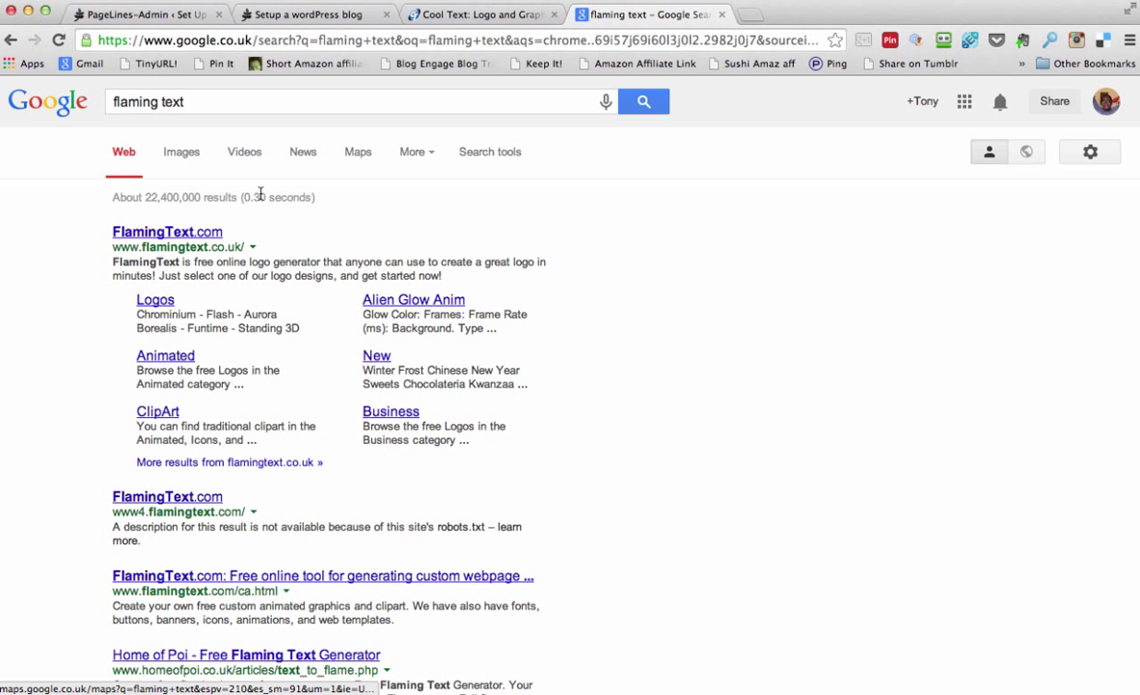
left_click(193, 233)
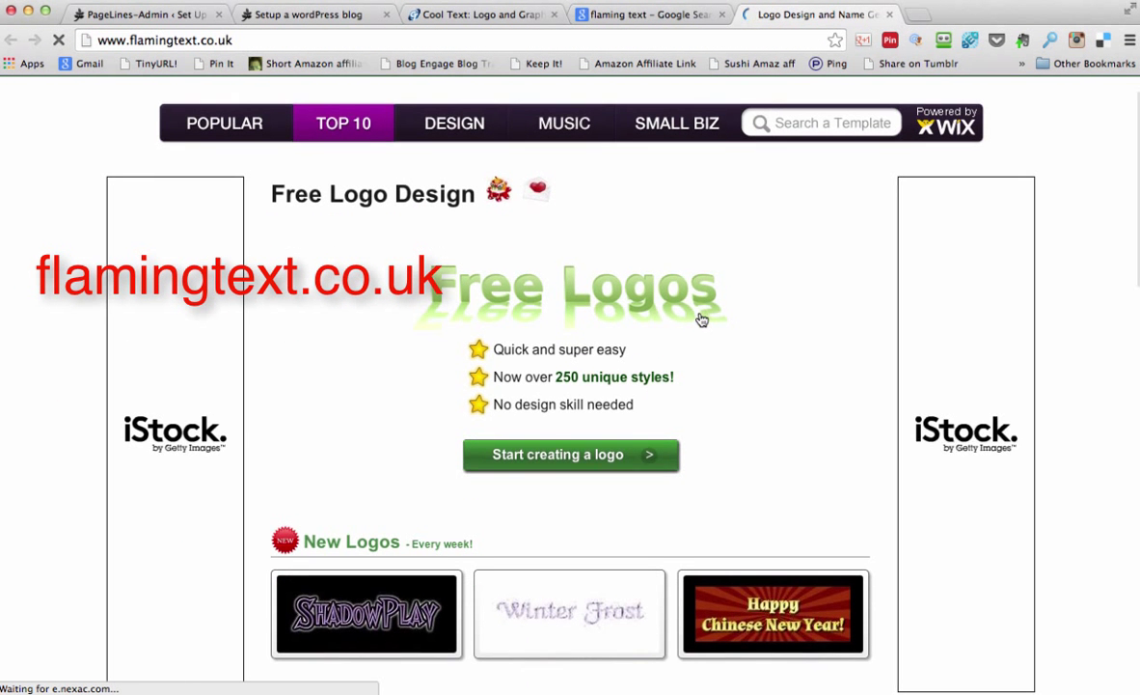
scroll(676, 415, "down", 4)
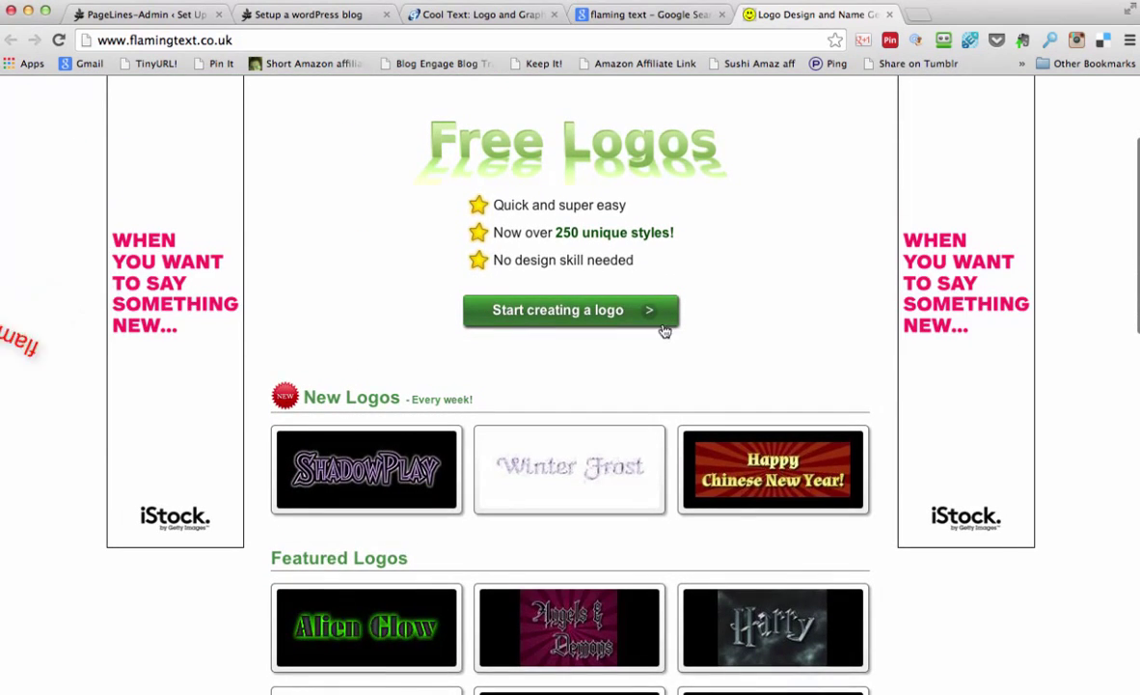
Save the PageLines options and reload the live site's home page to check the new logo
left_click(302, 19)
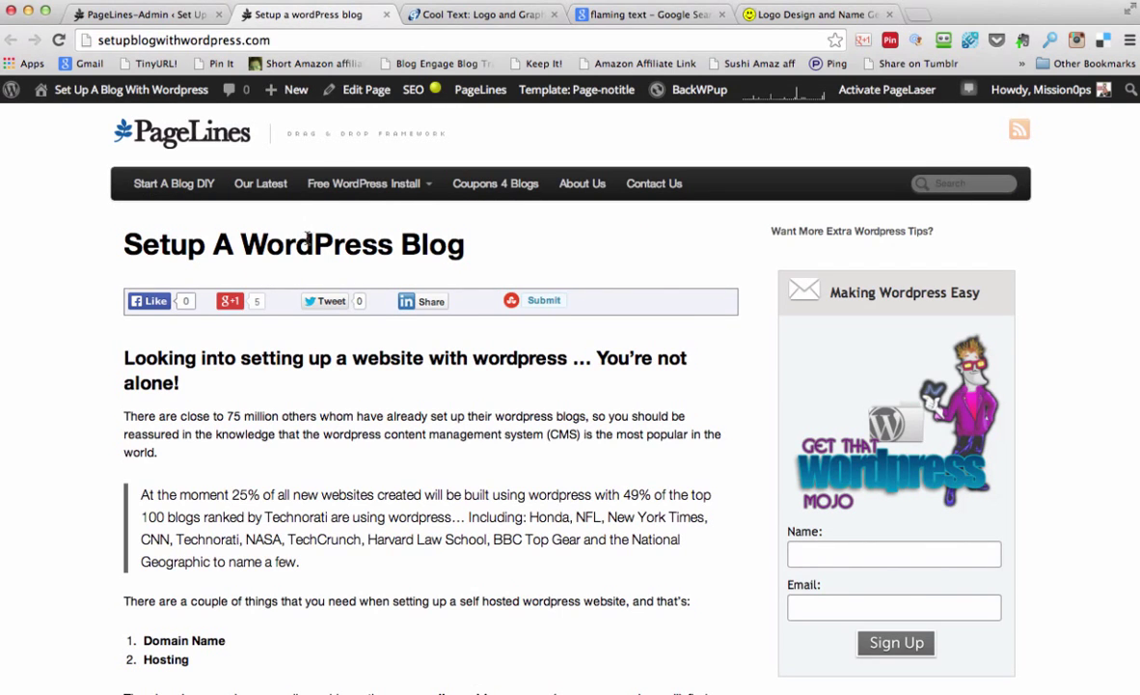
left_click(146, 19)
left_click(302, 14)
key("super+r")
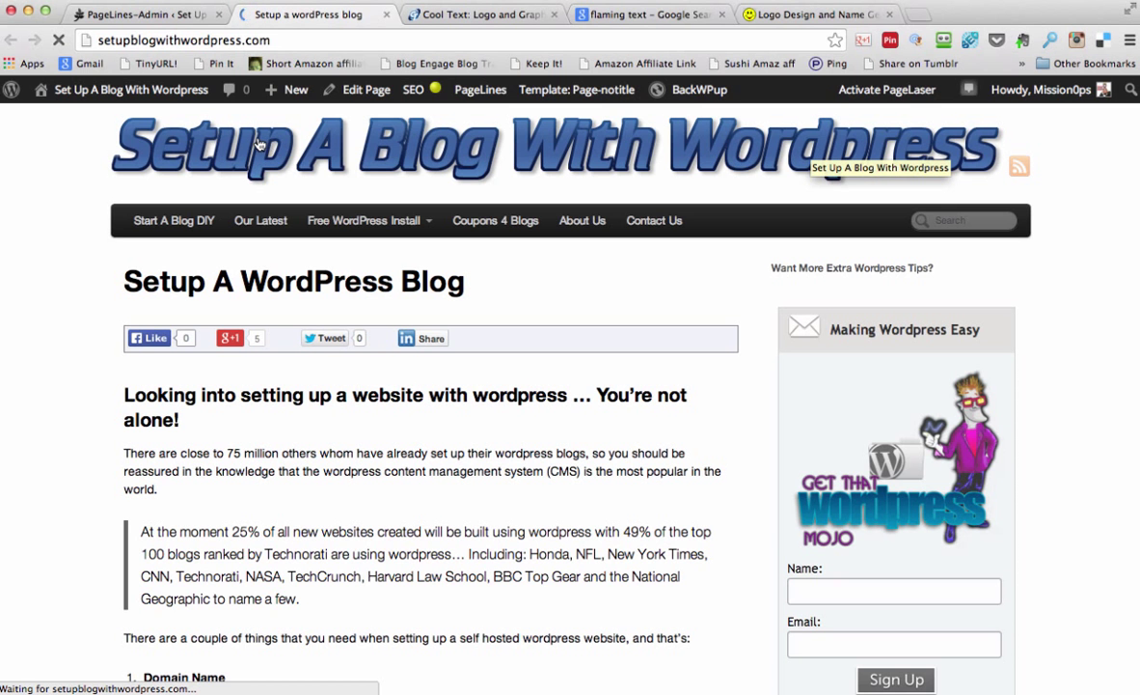
Close the Cool Text, Google search and FlamingText tabs
left_click(474, 15)
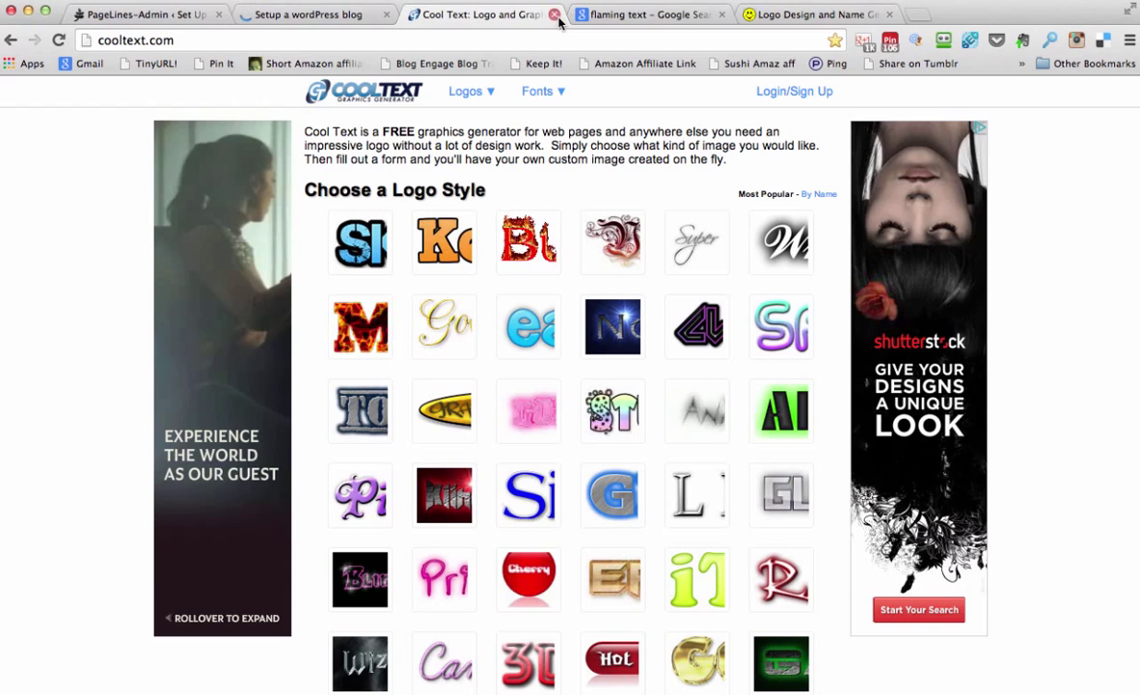
left_click(554, 14)
left_click(556, 15)
left_click(555, 15)
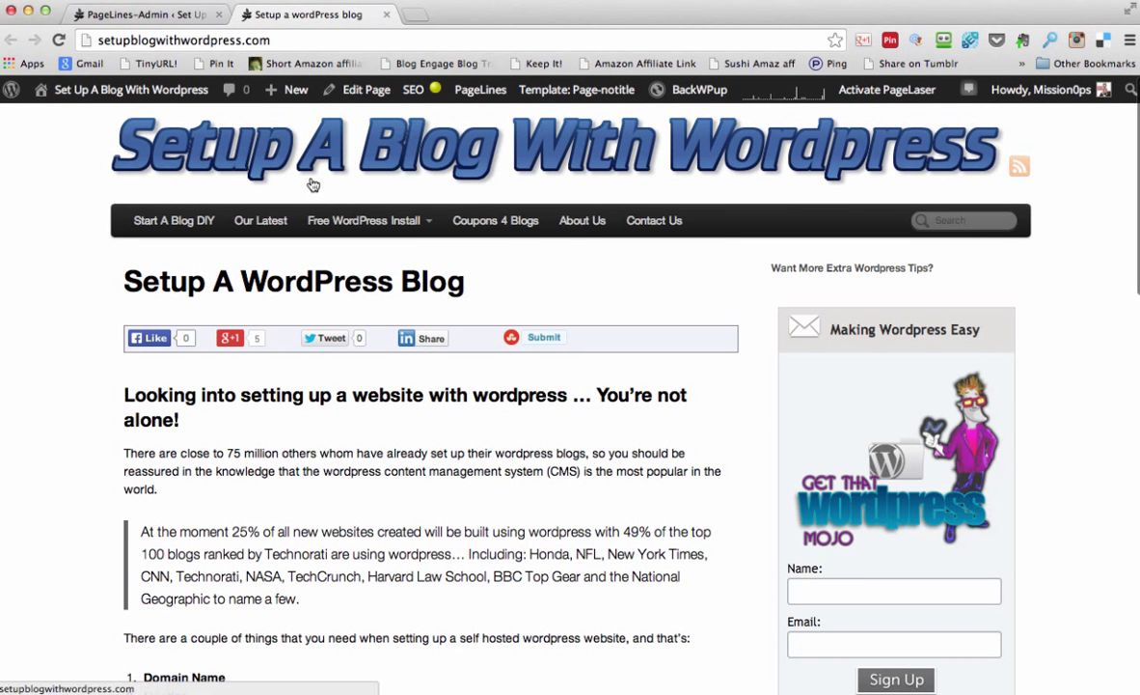
In the PageLines website setup, set the favicon to the inside-wordpress image from page 2 of the media library
left_click(112, 16)
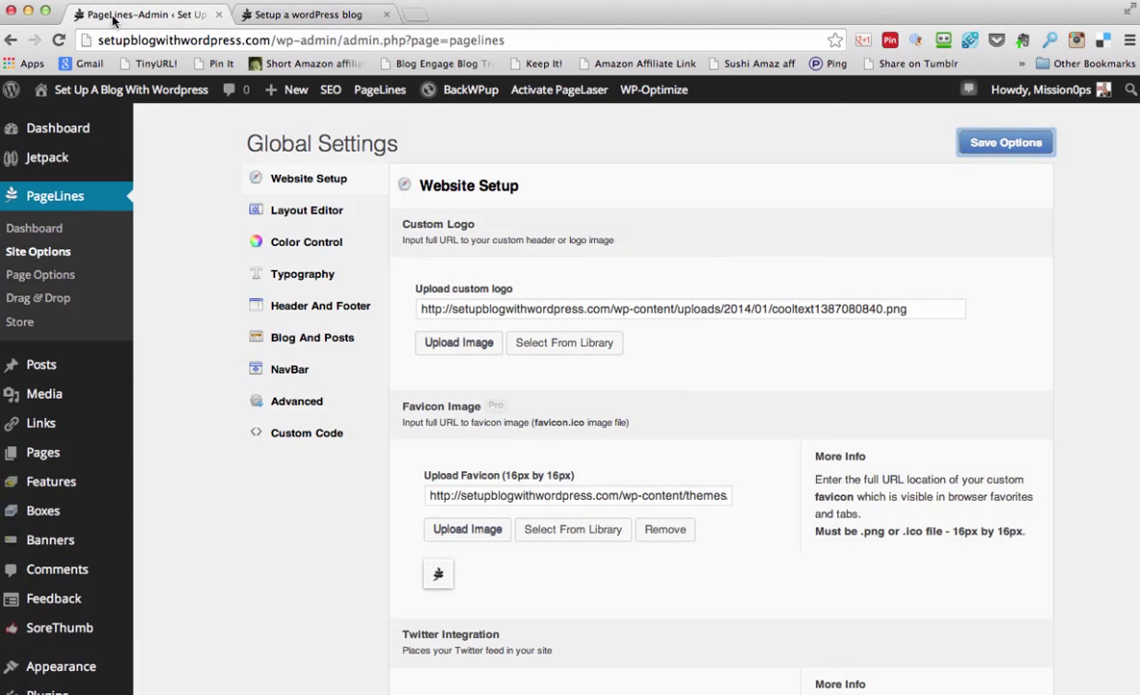
scroll(425, 390, "down", 2)
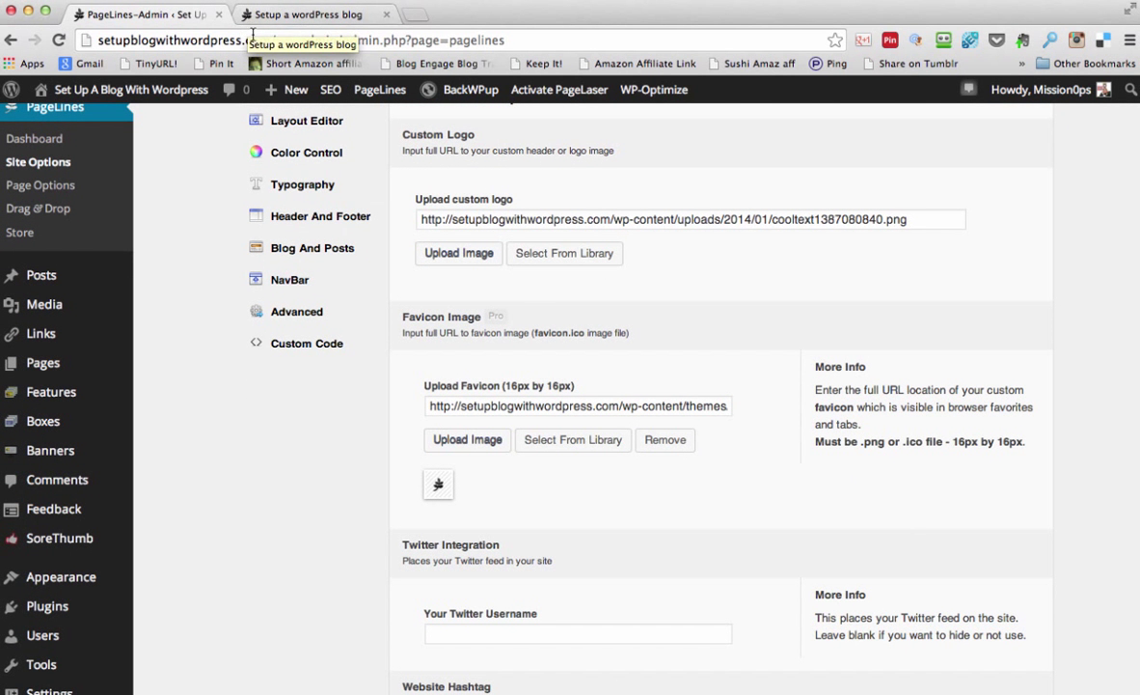
left_click(567, 440)
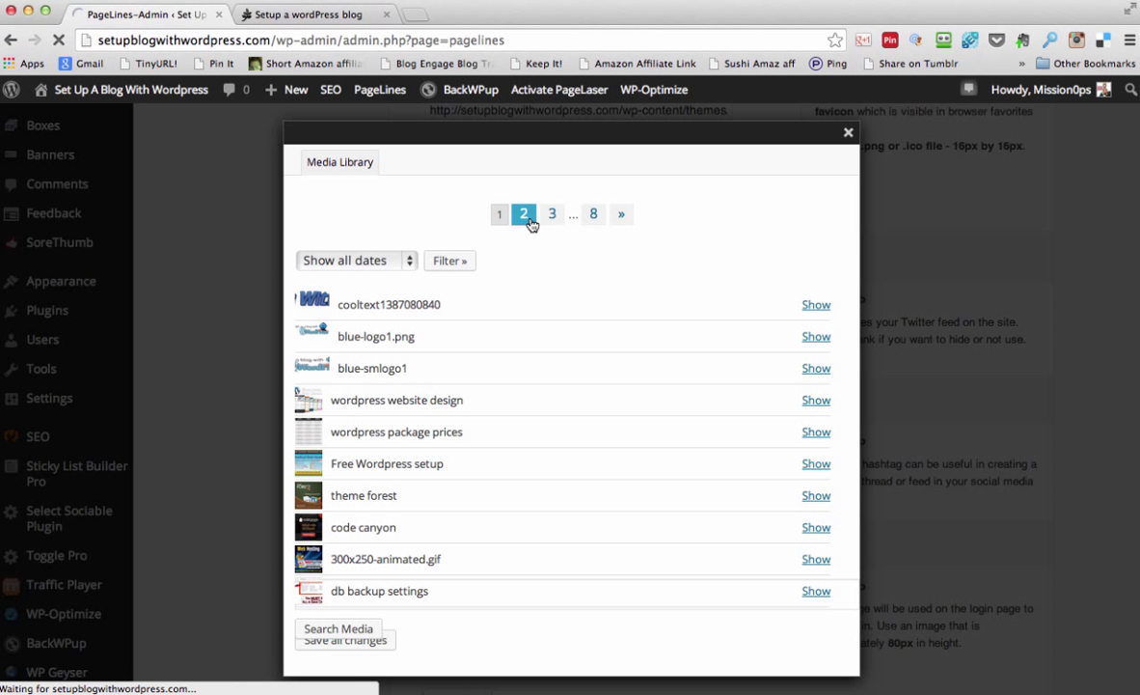
left_click(526, 220)
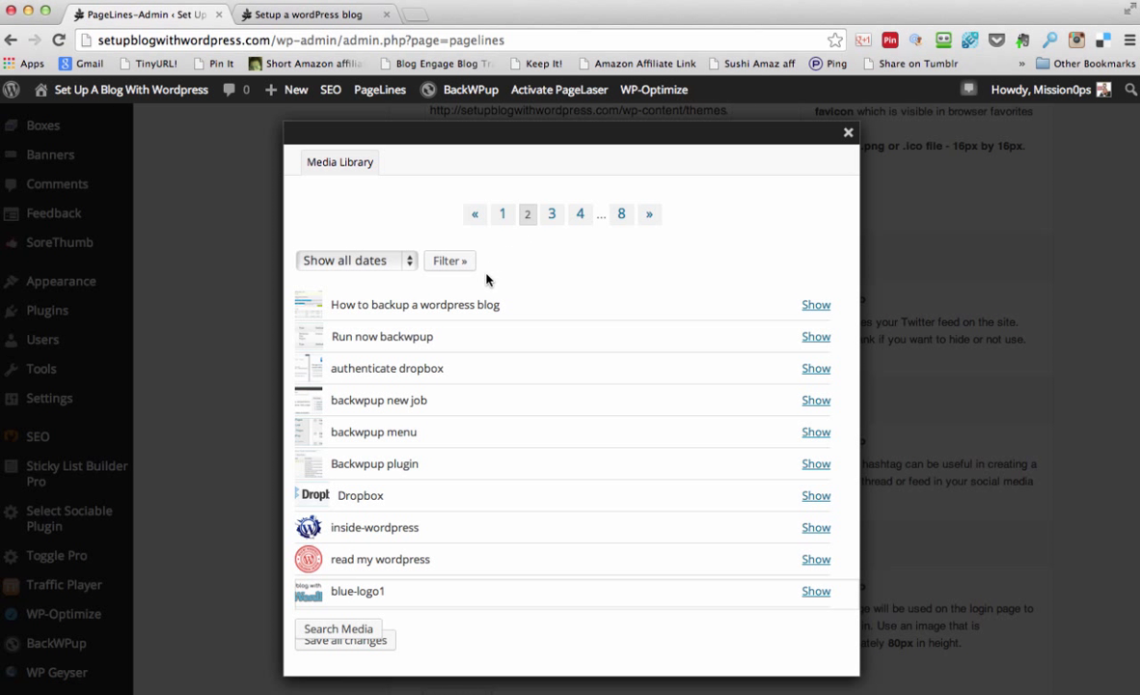
left_click(816, 528)
scroll(801, 527, "down", 2)
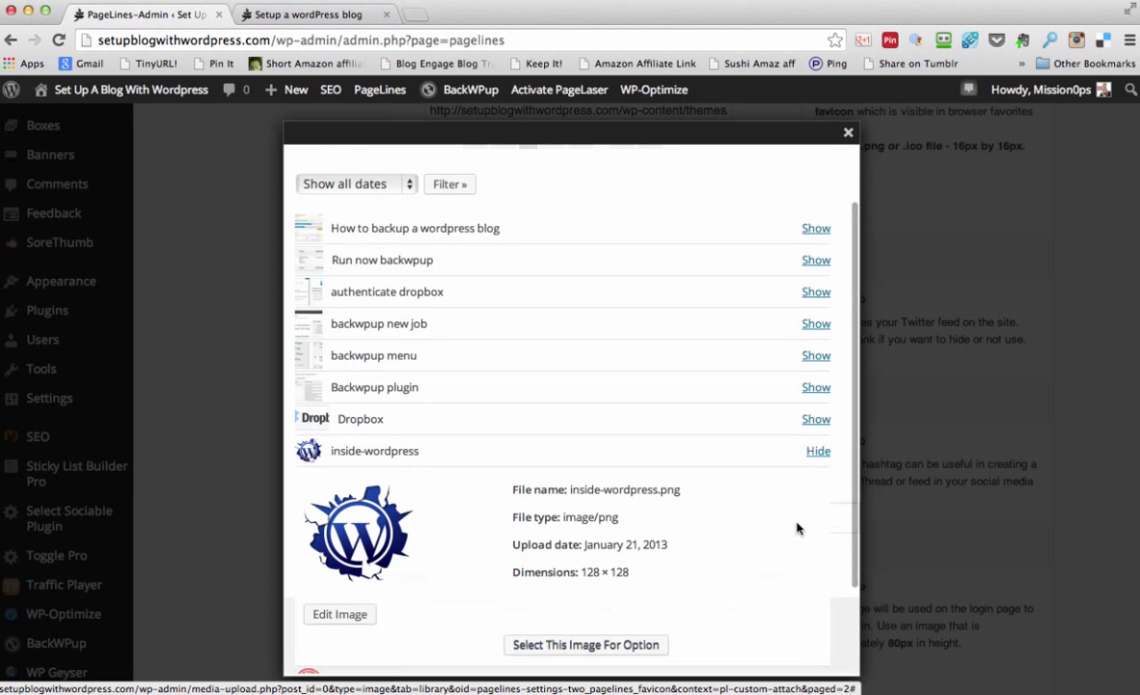
scroll(719, 528, "down", 2)
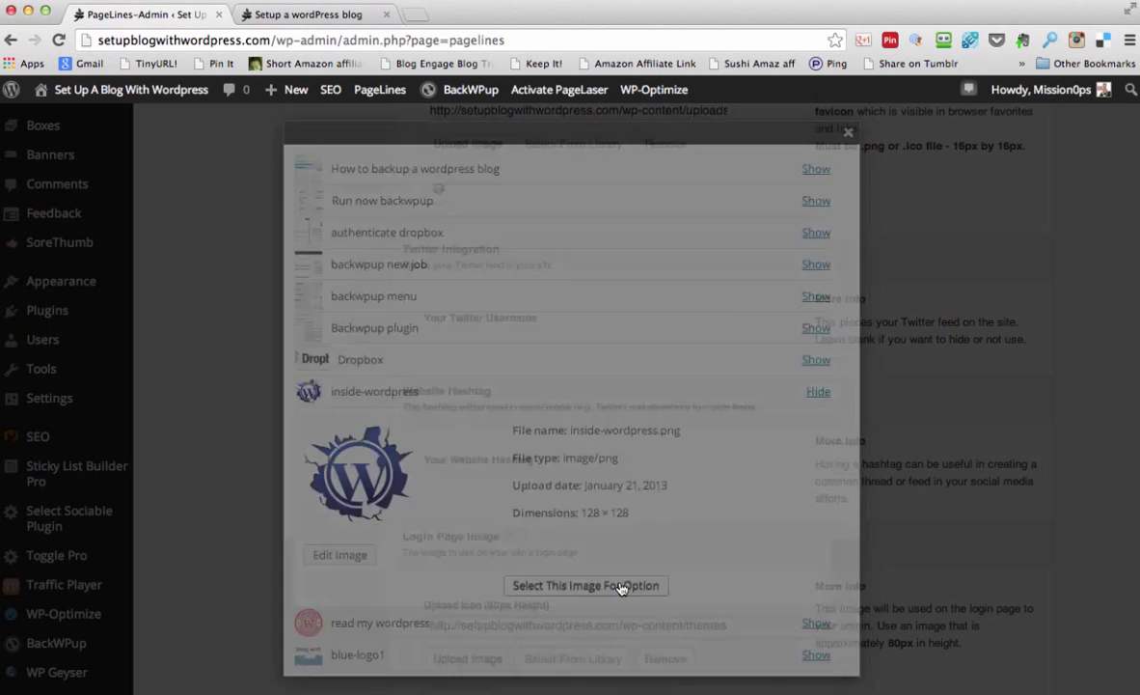
left_click(626, 586)
Enter the site owner's Twitter username and set the website hashtag to #setupwordpress
scroll(521, 290, "down", 2)
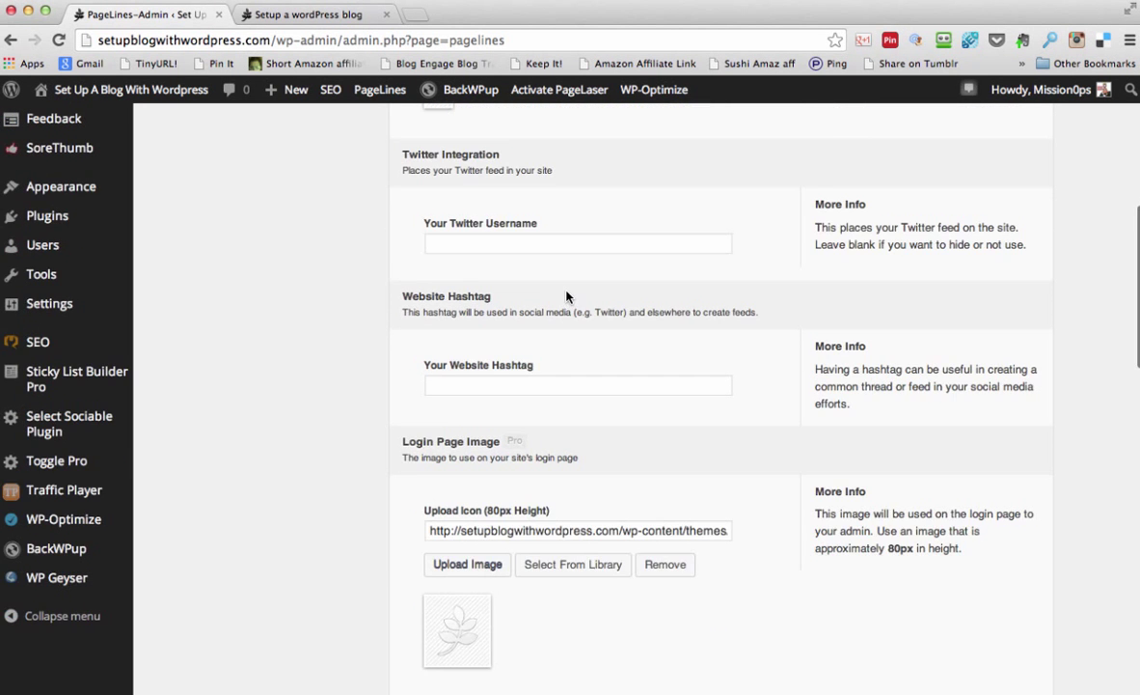
scroll(559, 288, "up", 1)
left_click(547, 304)
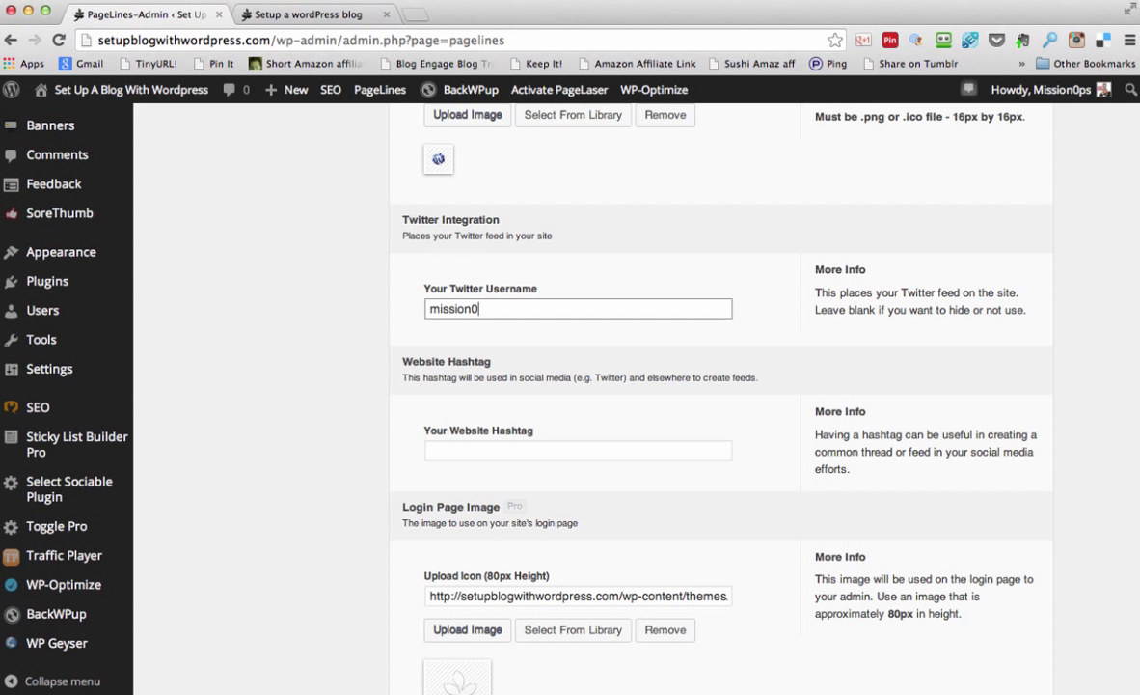
scroll(530, 390, "down", 1)
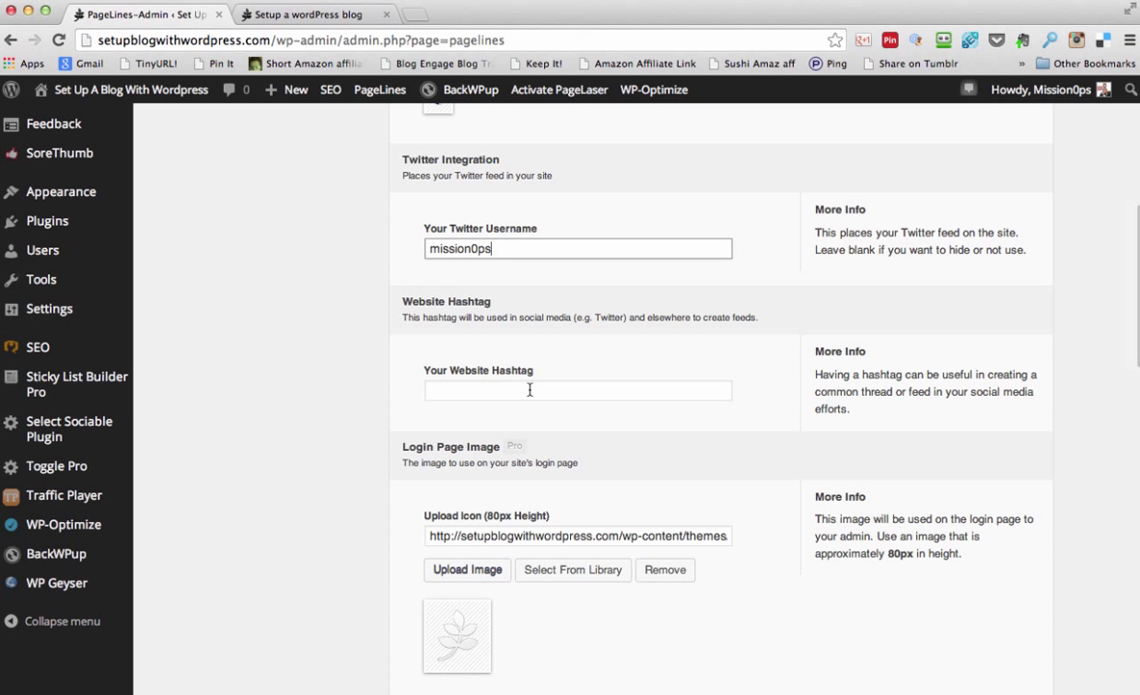
left_click(530, 390)
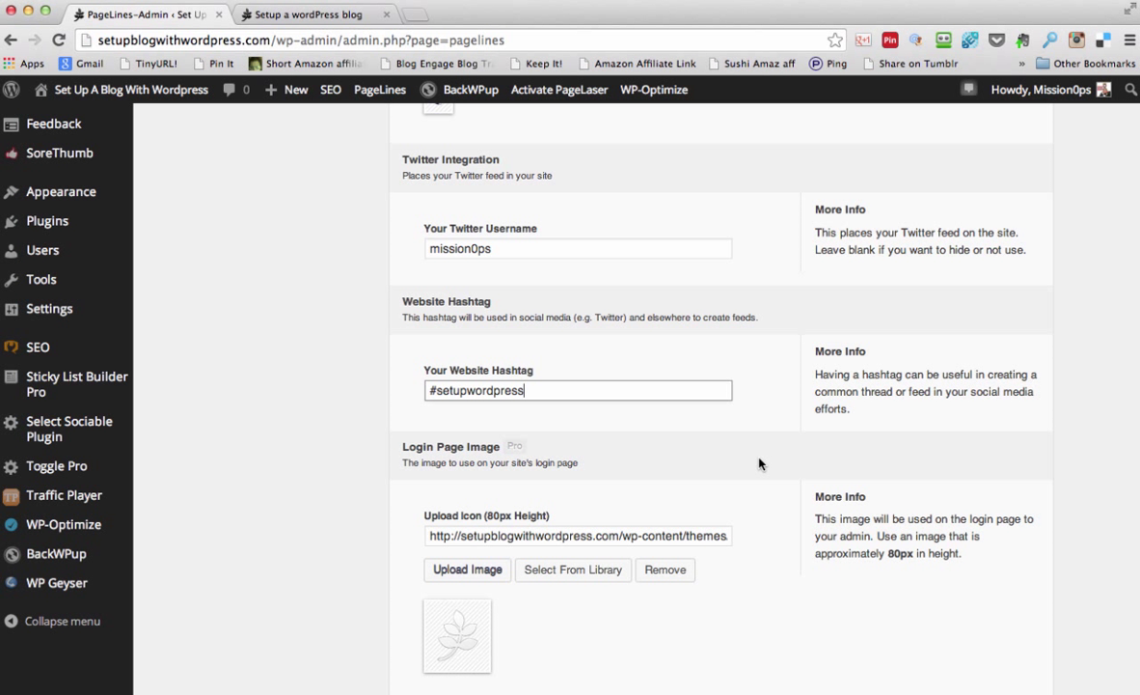
Set the login page image to the inside-wordpress image from page 2 of the media library
scroll(763, 468, "down", 1)
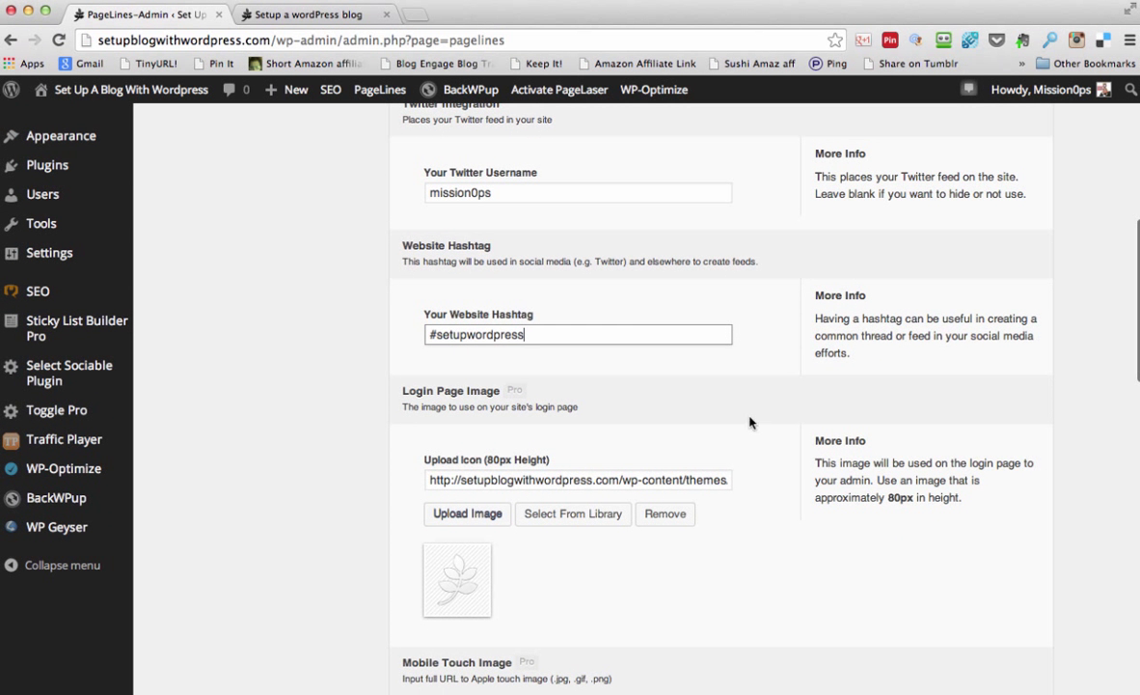
scroll(754, 442, "down", 3)
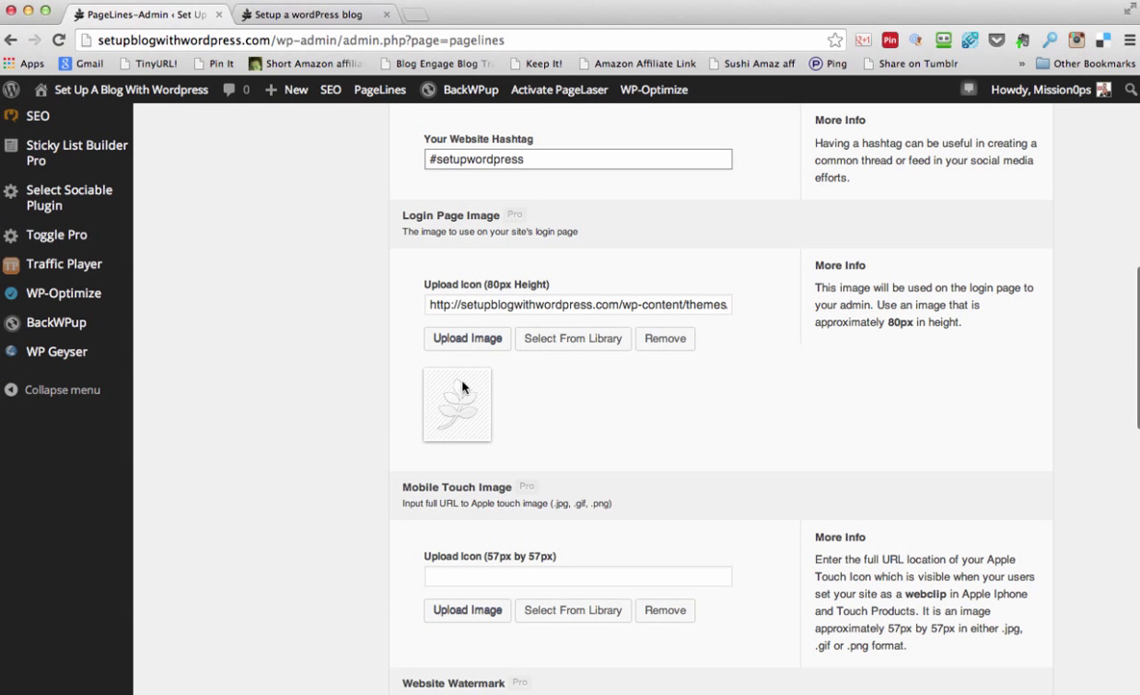
left_click(540, 335)
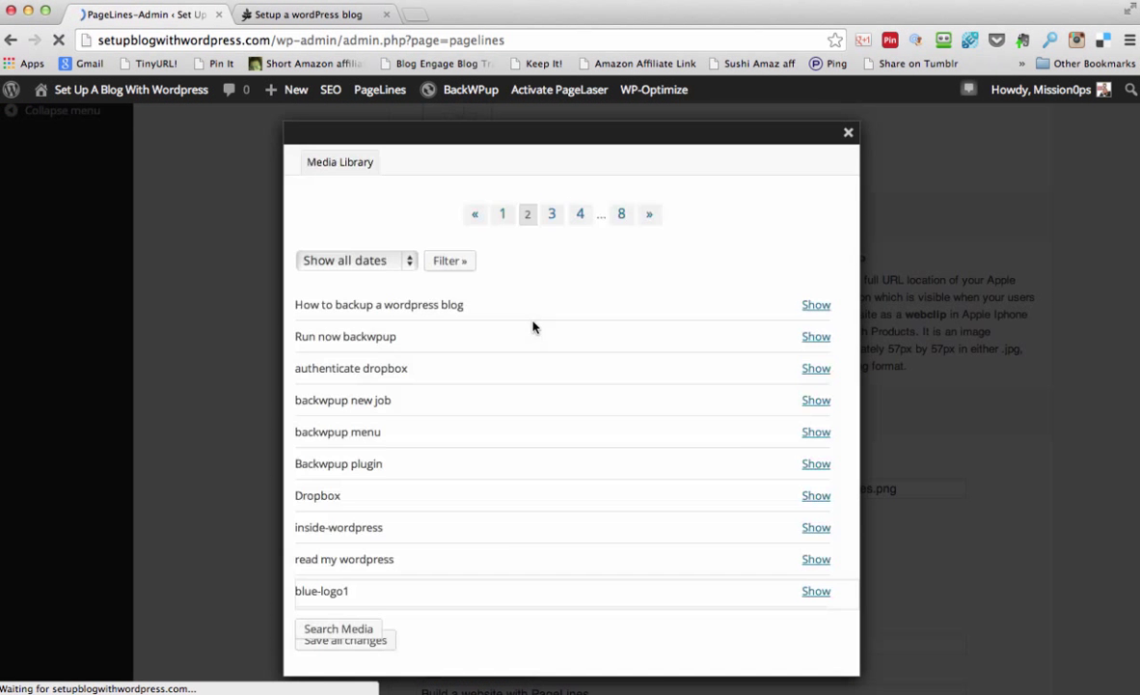
left_click(808, 524)
scroll(792, 535, "down", 3)
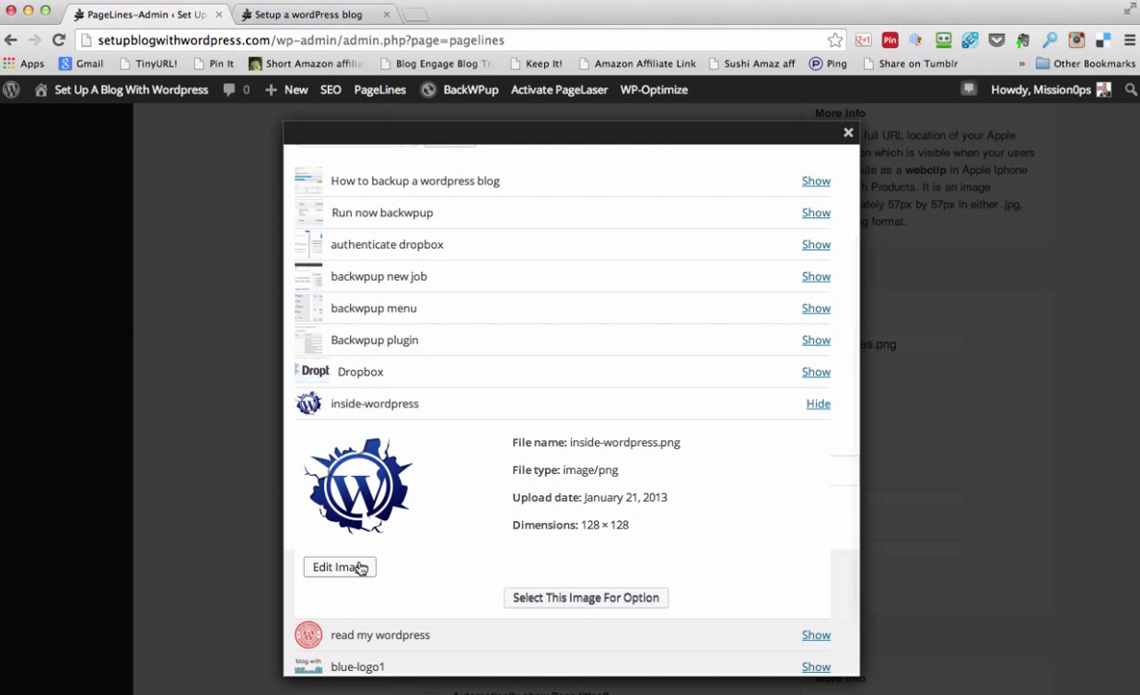
double_click(615, 598)
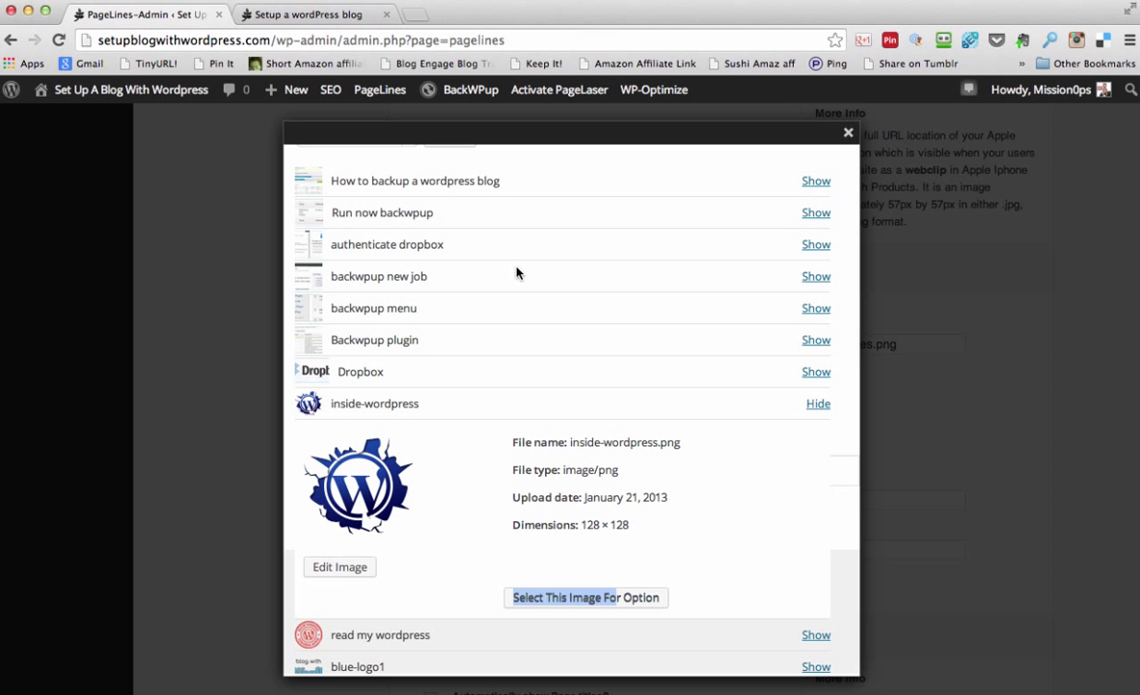
left_click(589, 599)
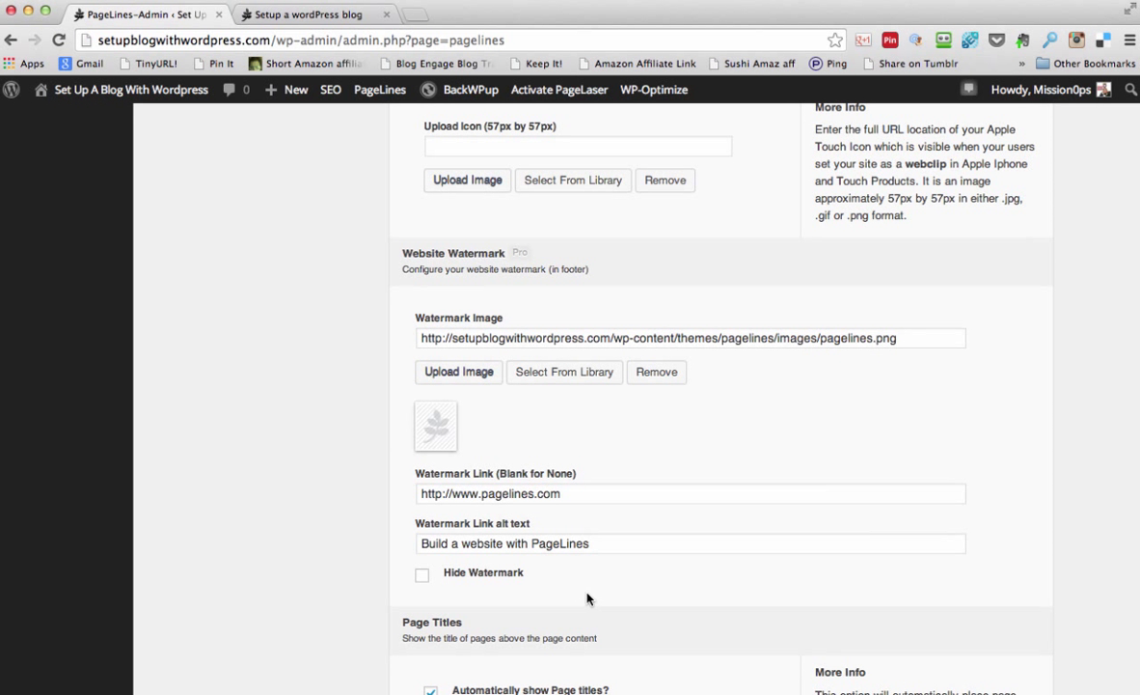
Clear the website watermark's link and hide the watermark
scroll(621, 487, "down", 3)
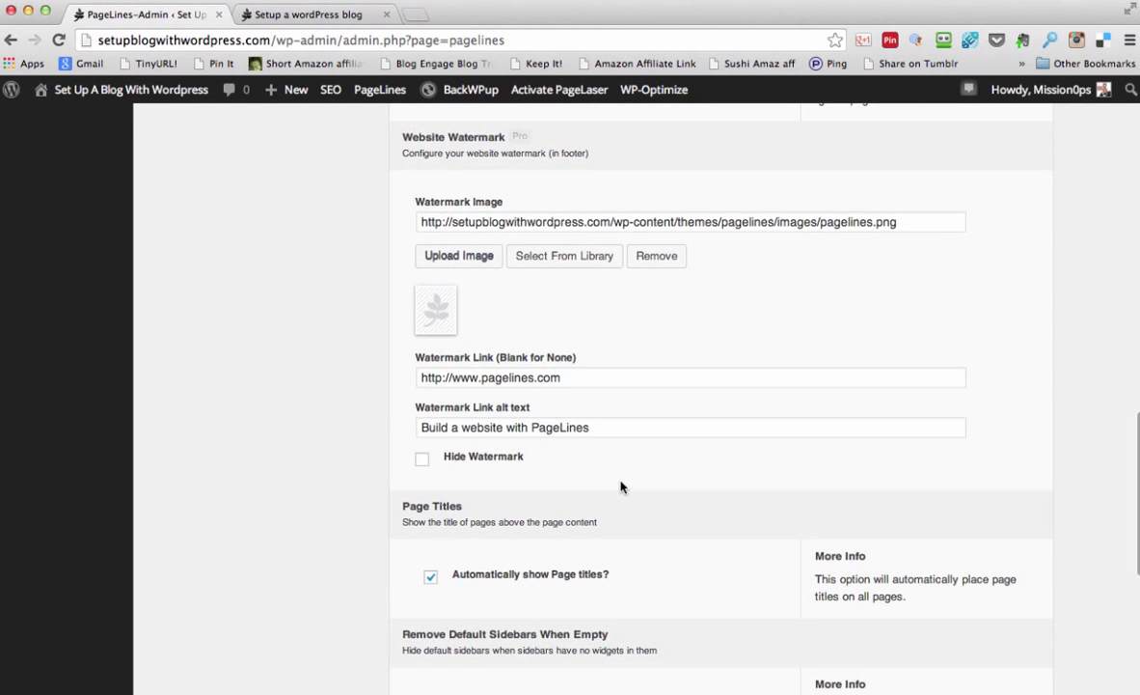
scroll(618, 484, "down", 3)
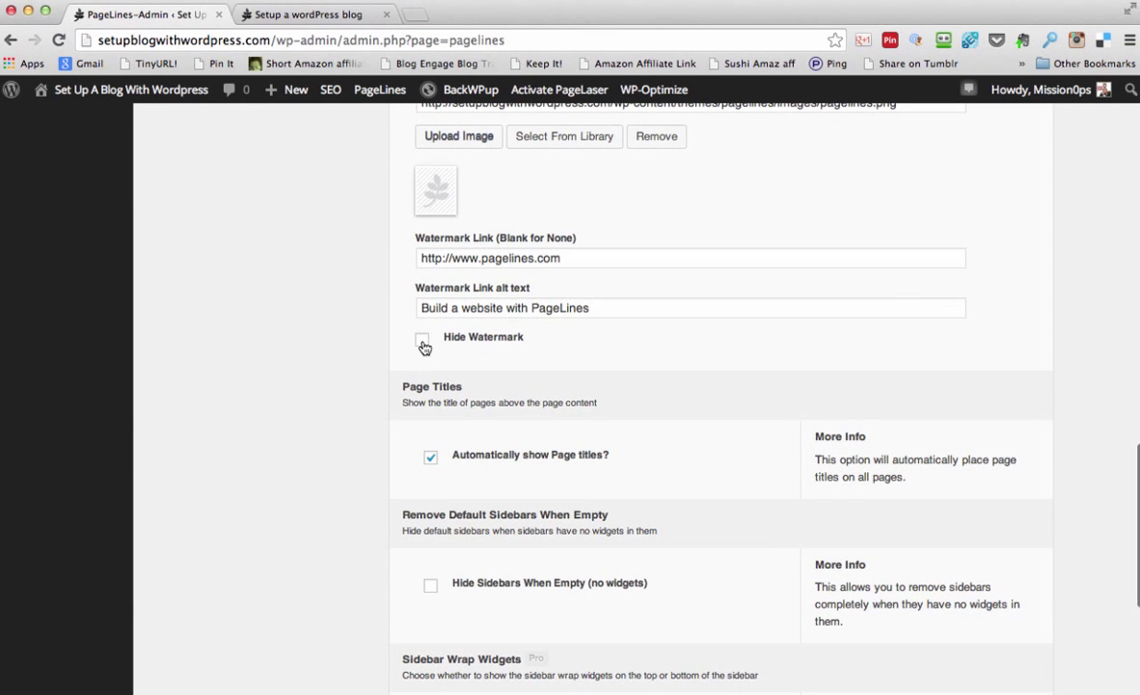
left_click(422, 342)
scroll(578, 382, "down", 2)
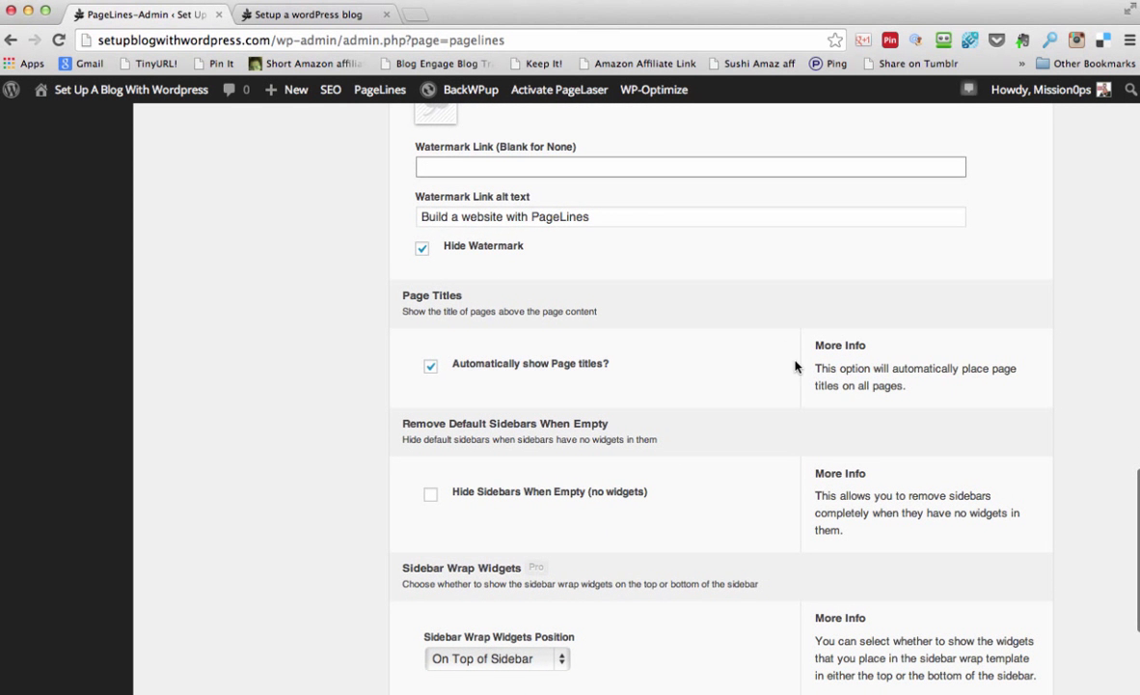
Turn off the automatic display of page titles and save the PageLines options
scroll(781, 372, "down", 1)
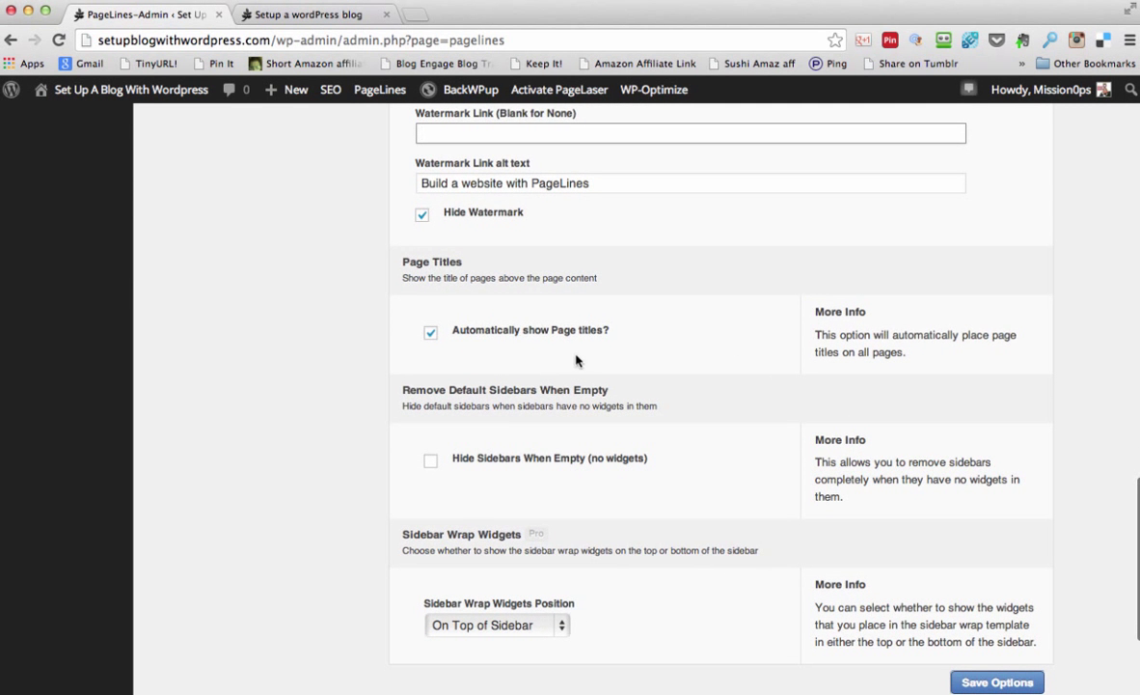
left_click(433, 338)
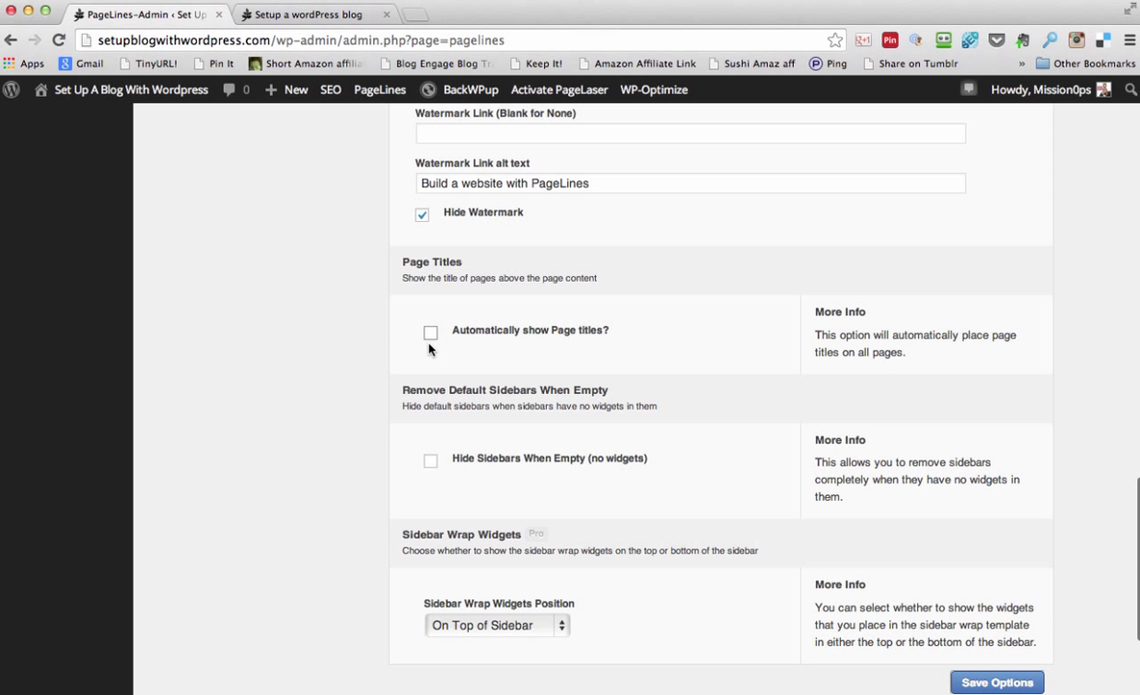
scroll(419, 359, "down", 2)
scroll(419, 366, "down", 1)
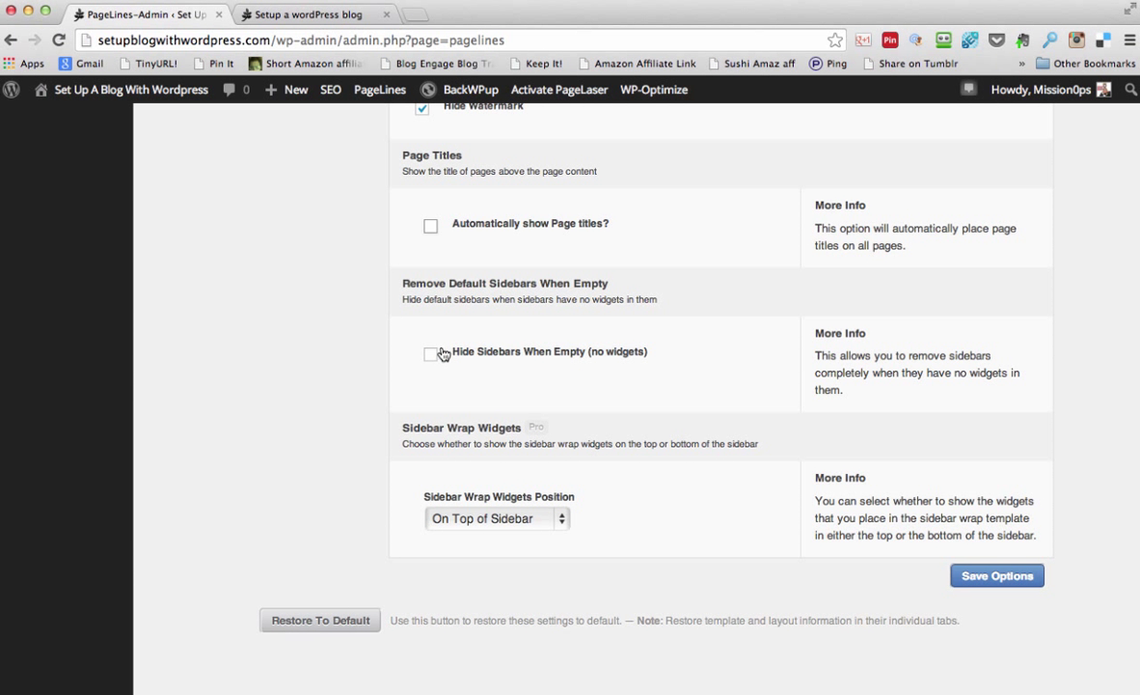
scroll(591, 349, "up", 20)
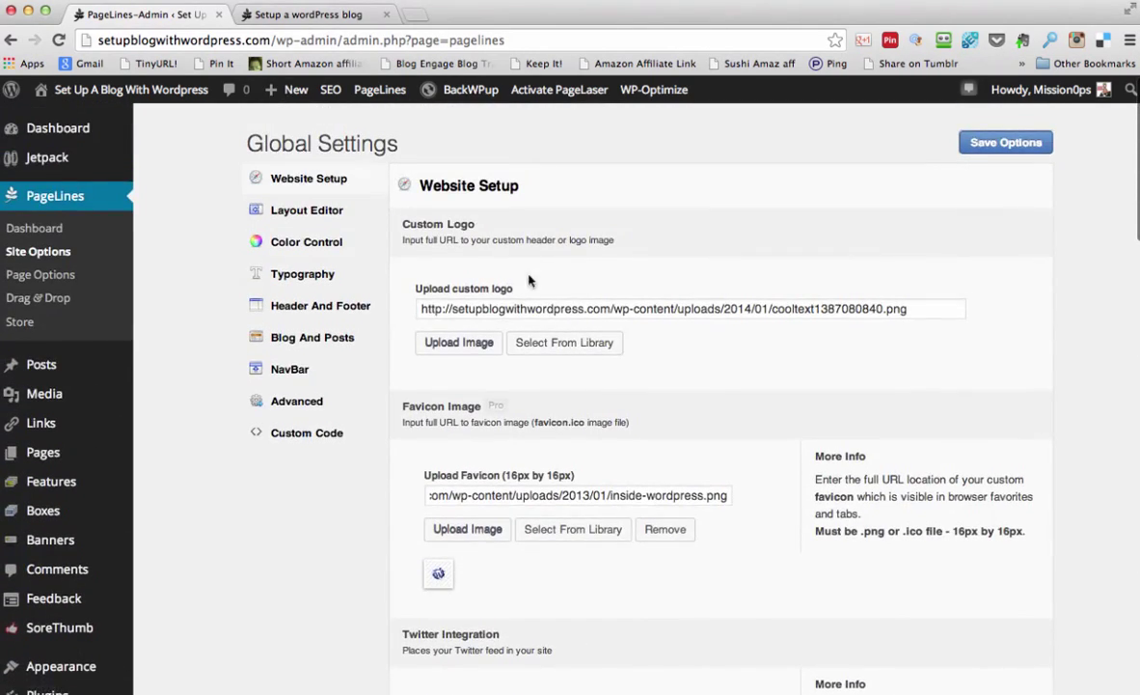
Reload the live site's home page and check its page title area and favicon
left_click(309, 14)
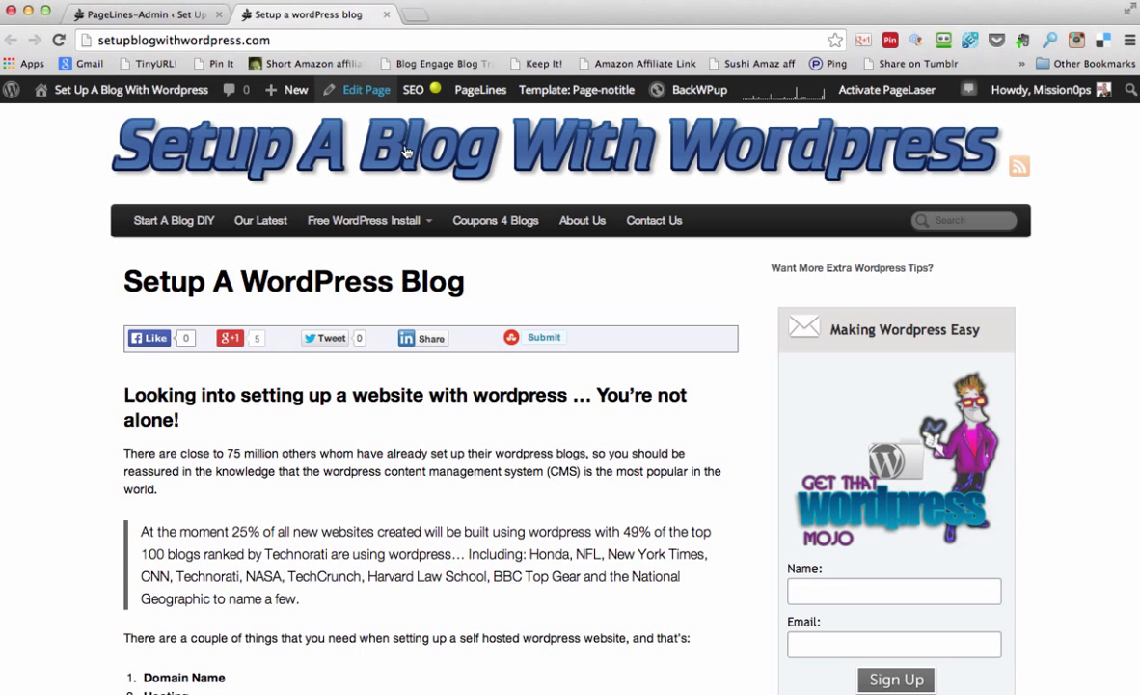
left_click(357, 89)
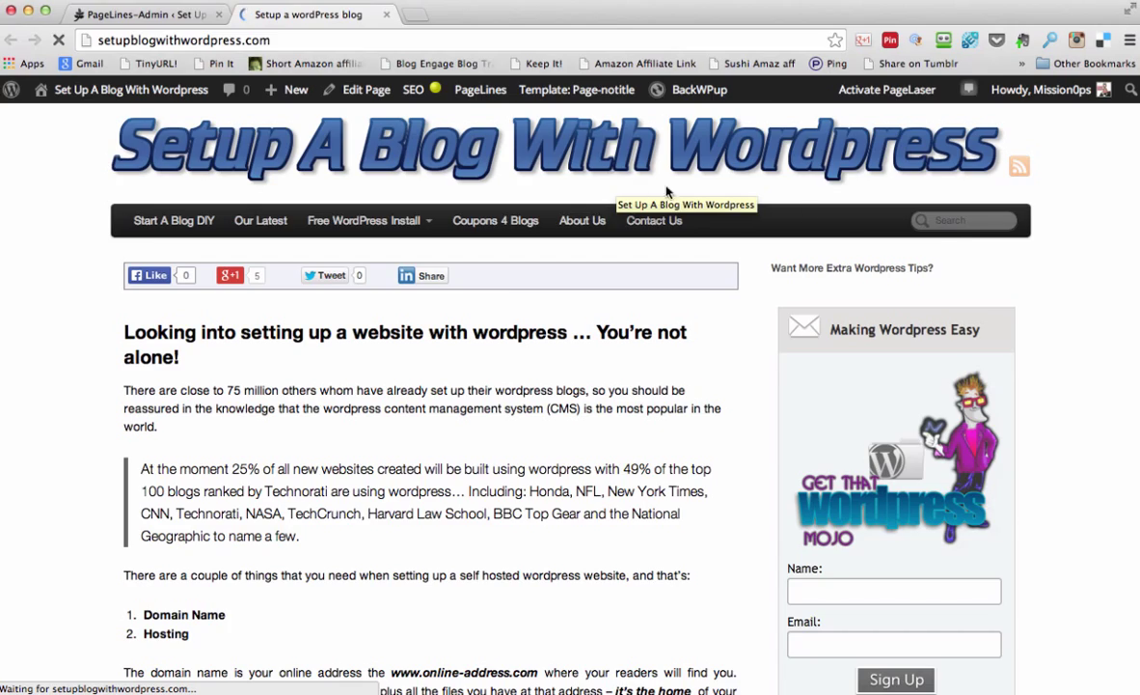
scroll(880, 214, "down", 5)
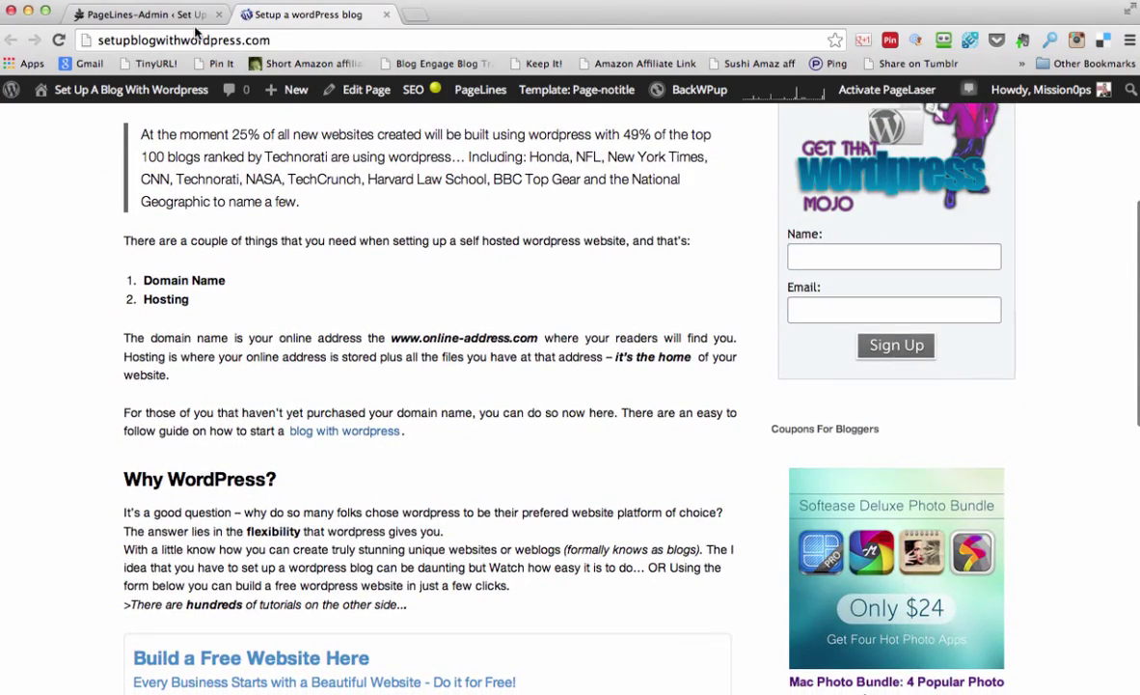
scroll(437, 170, "up", 5)
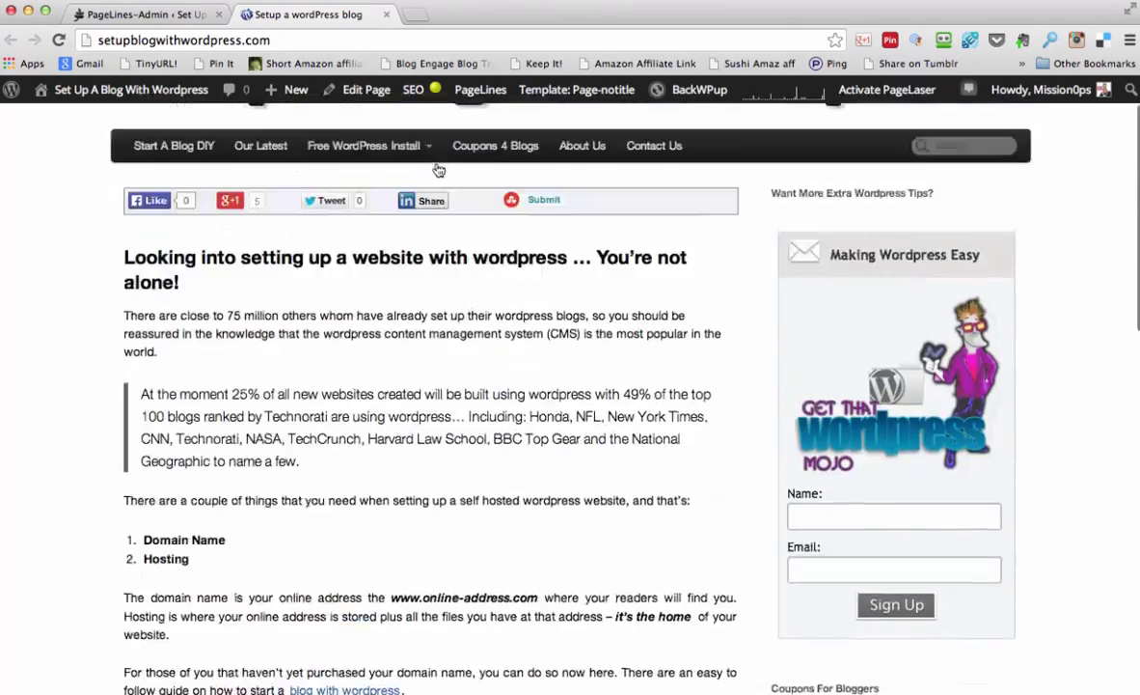
scroll(458, 362, "down", 9)
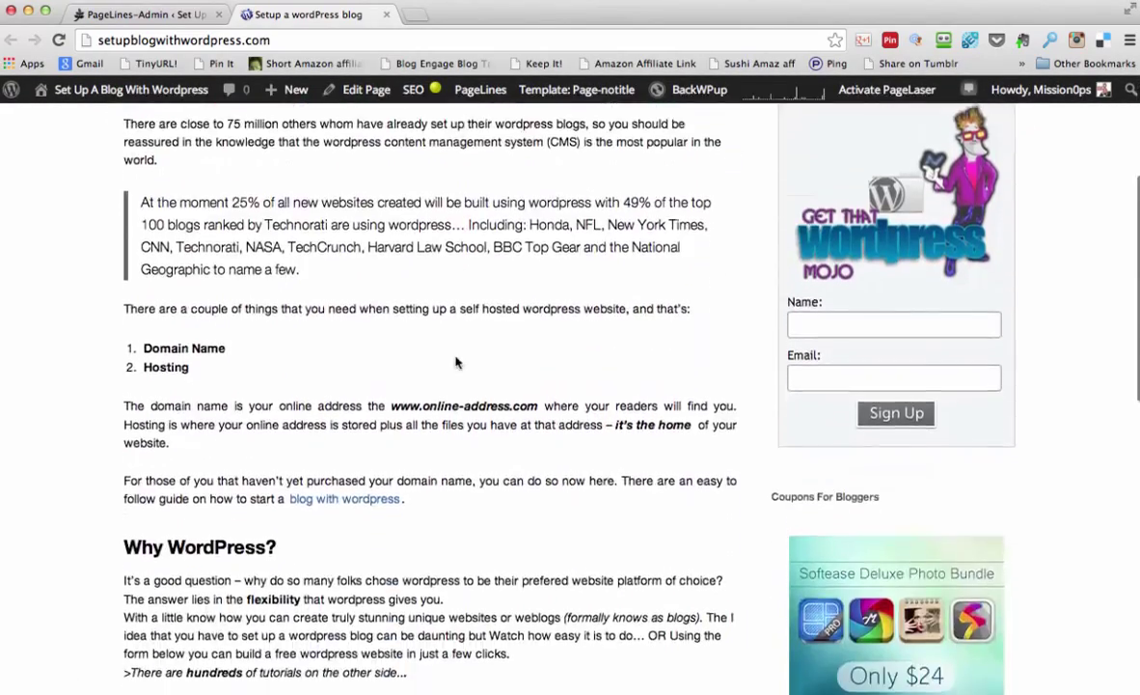
scroll(457, 362, "up", 10)
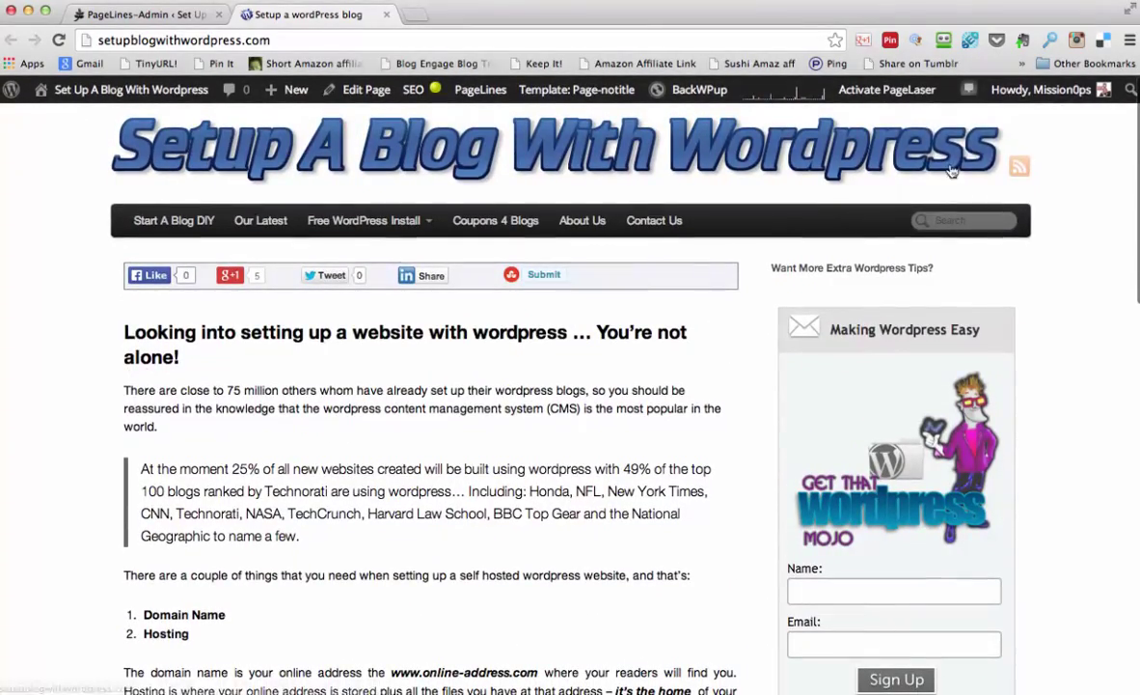
Log out on the live site to check the login page image, and return to the home page
mouse_move(1077, 107)
left_click(998, 177)
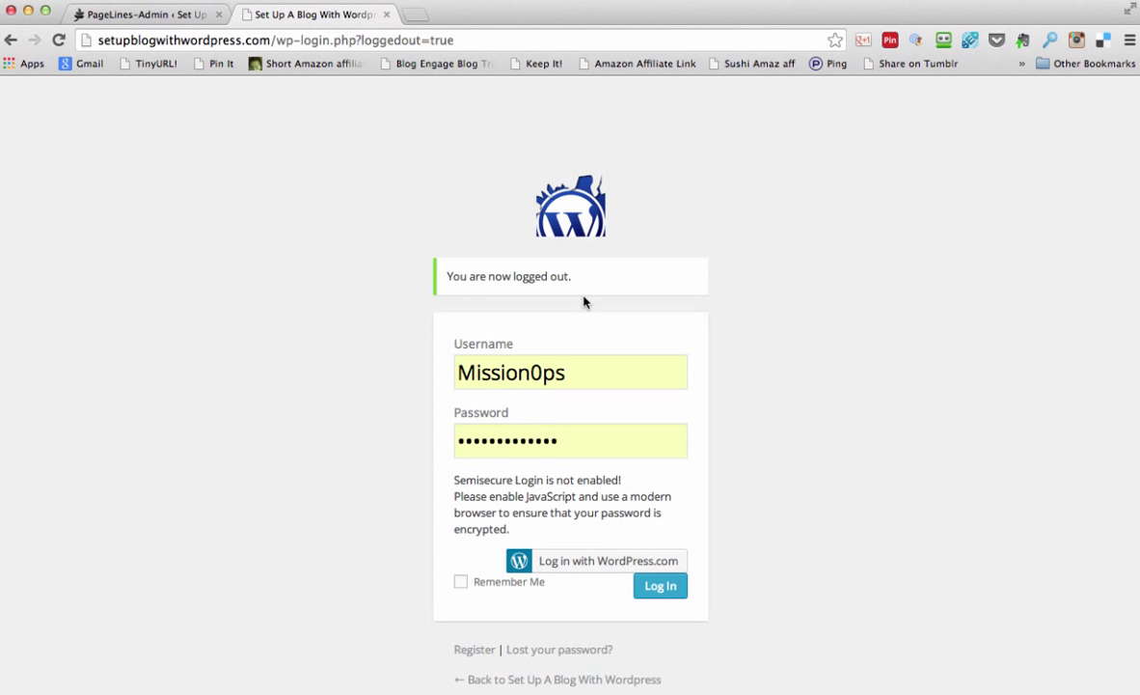
left_click(590, 220)
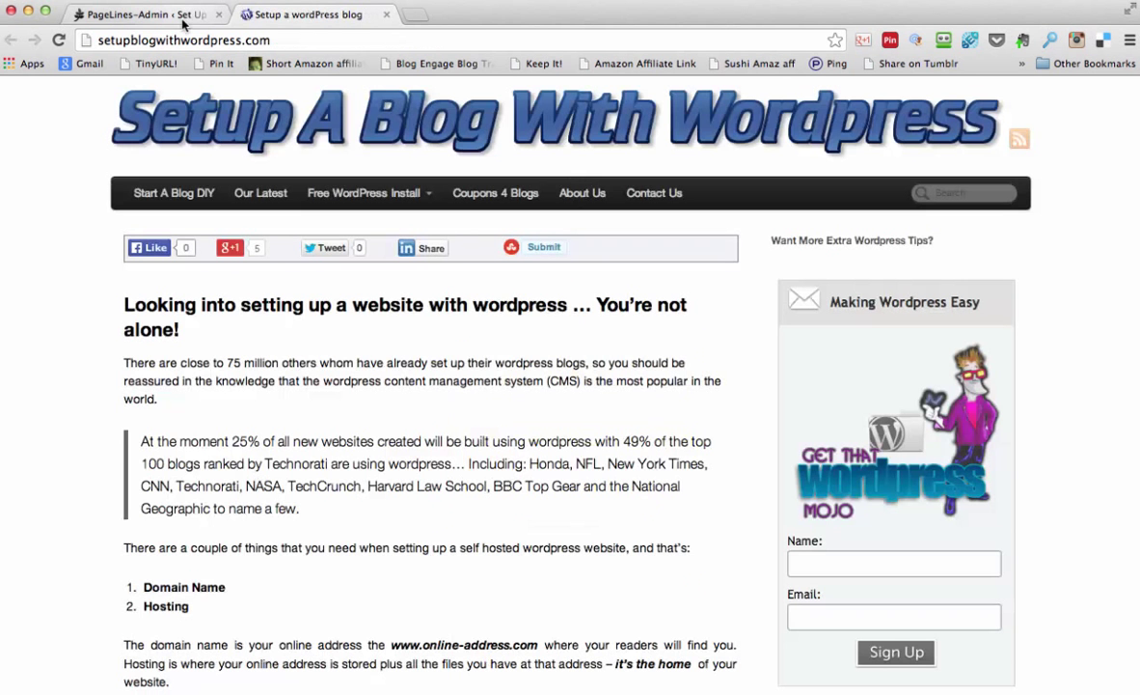
Return to the PageLines admin page and review the website setup options
left_click(172, 17)
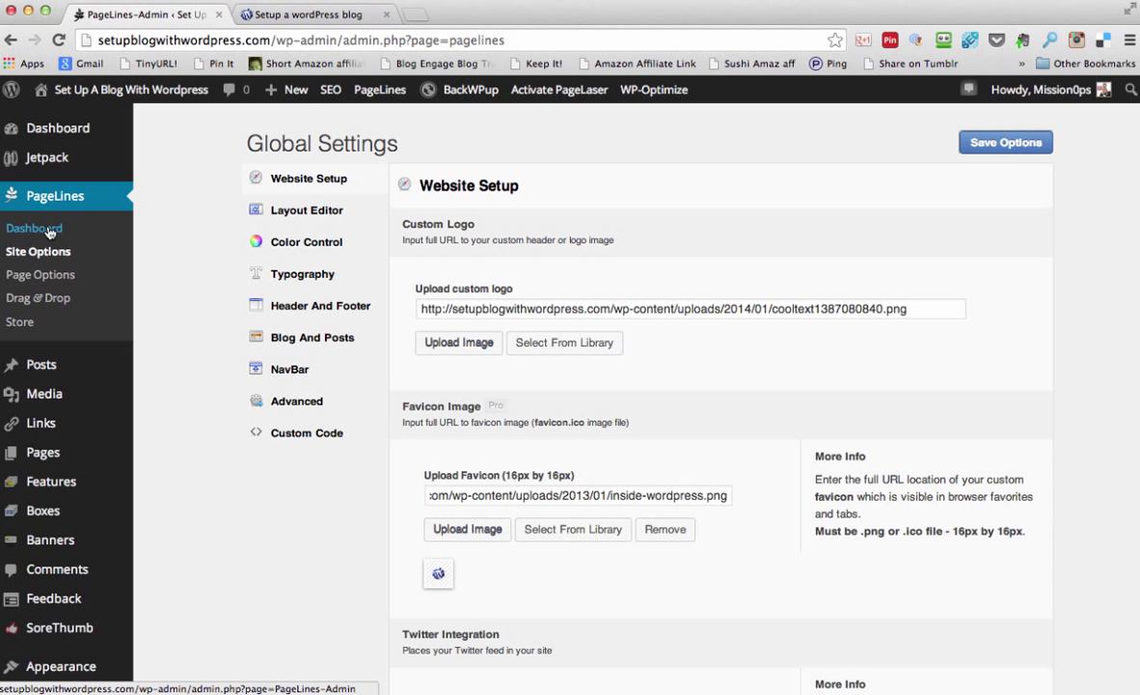
scroll(326, 295, "down", 10)
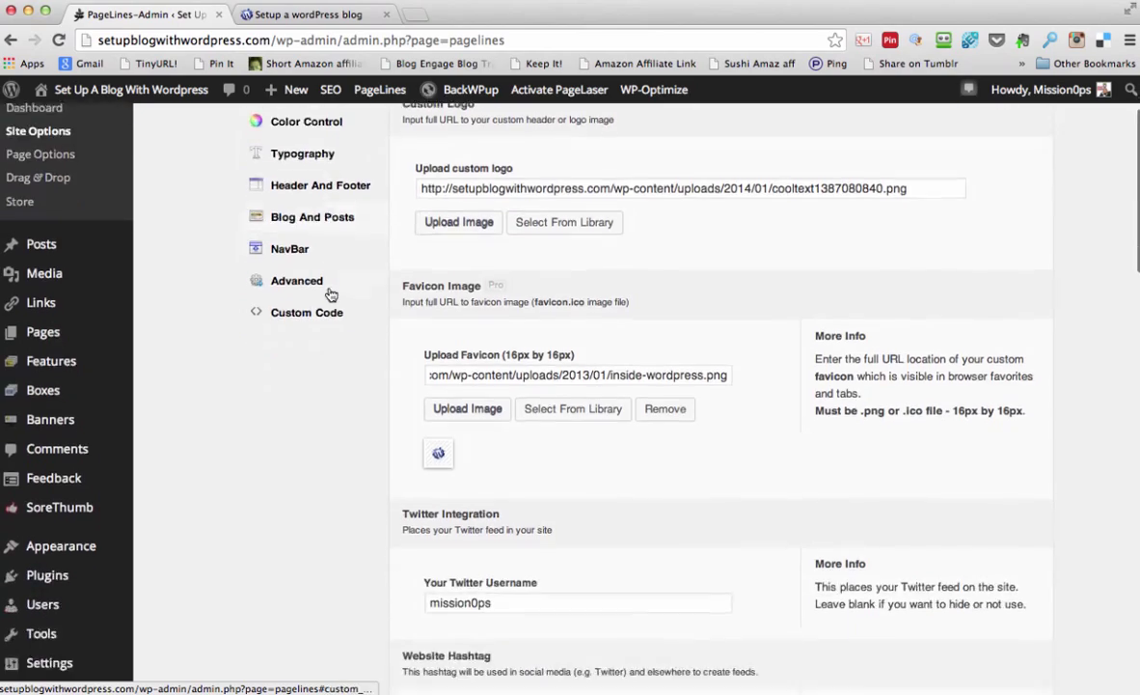
scroll(368, 301, "down", 20)
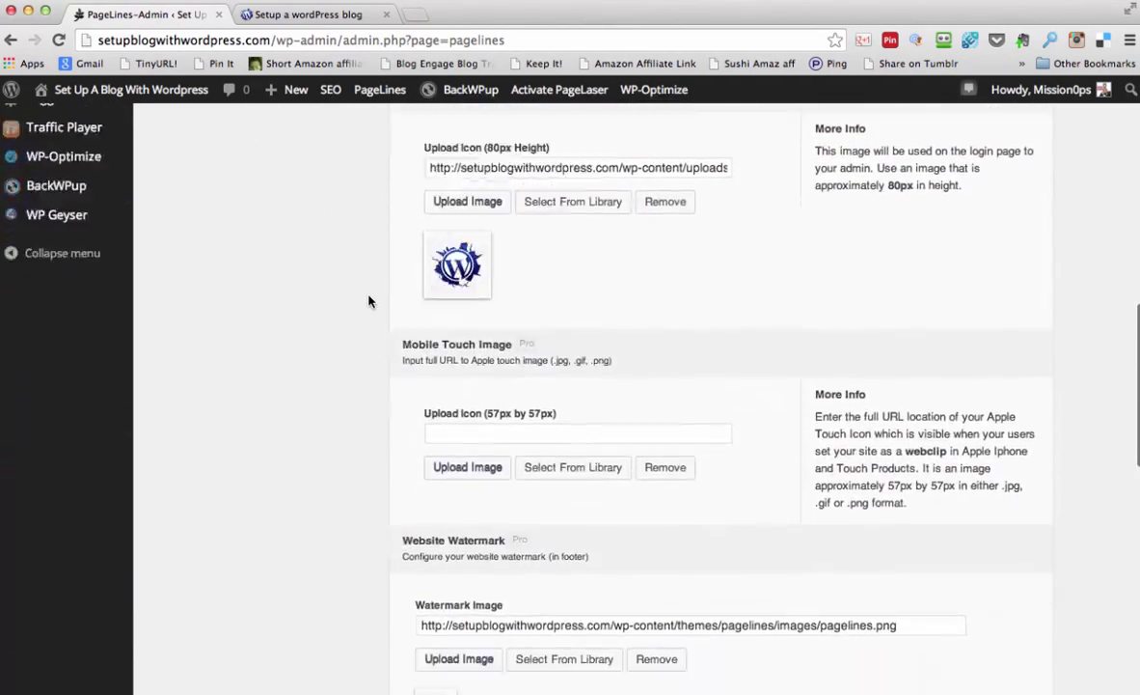
scroll(368, 301, "up", 20)
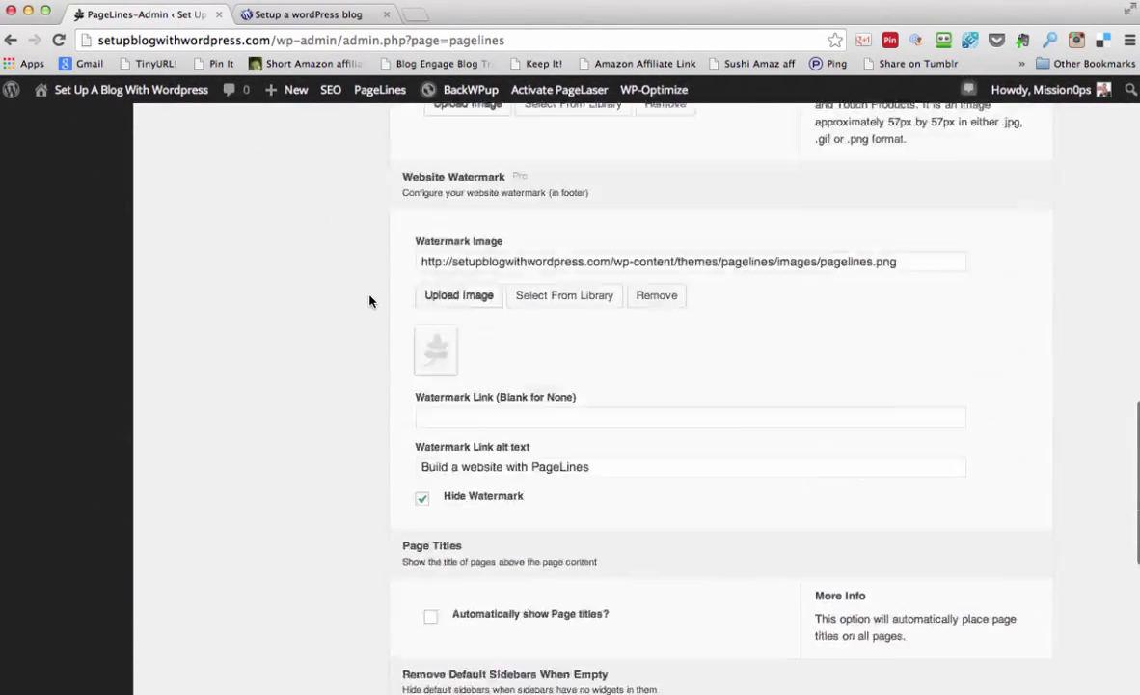
Open the Layout Editor and examine its layout handling, site design mode, default layout and column dimension settings
left_click(305, 211)
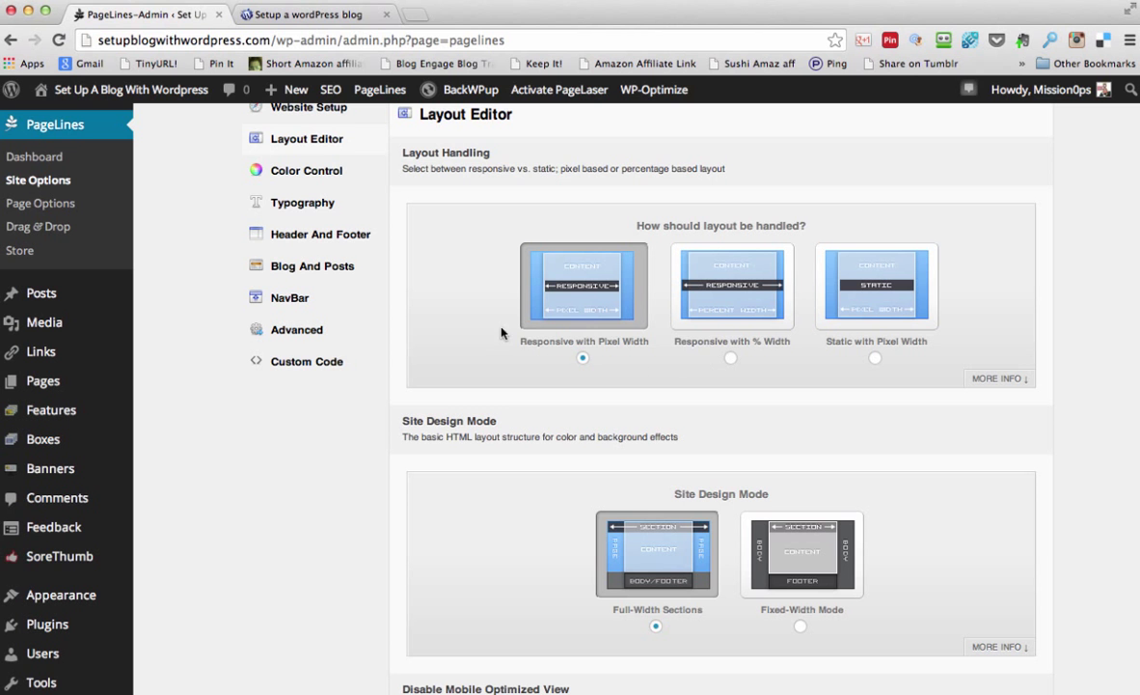
scroll(733, 366, "down", 10)
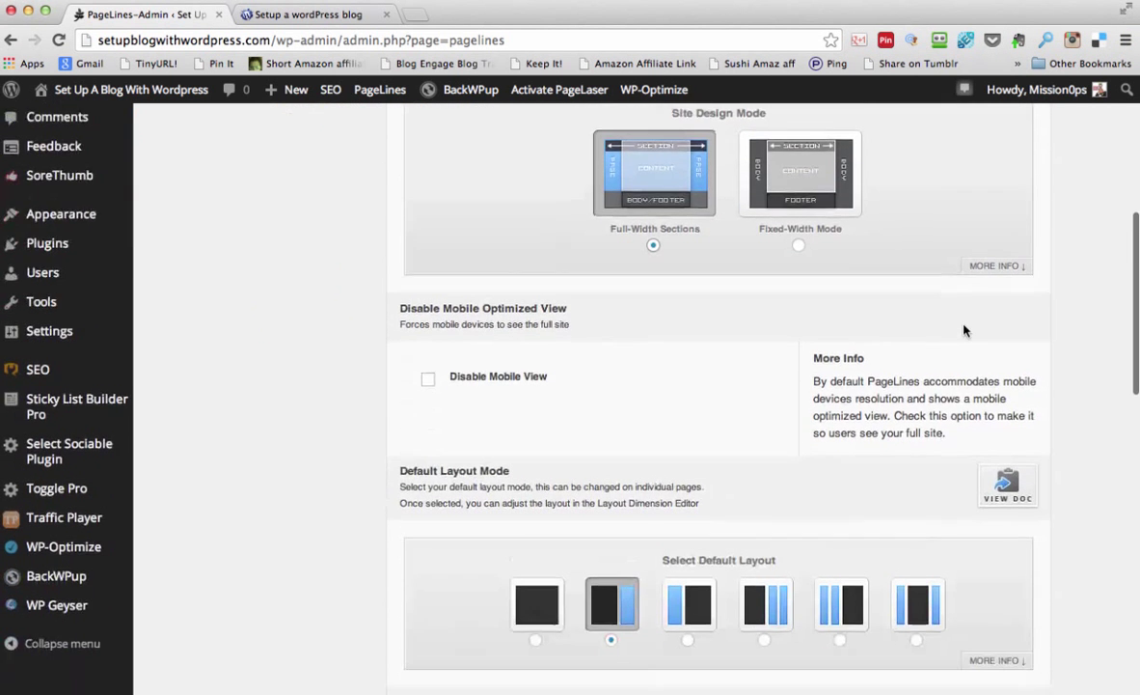
scroll(1040, 356, "down", 2)
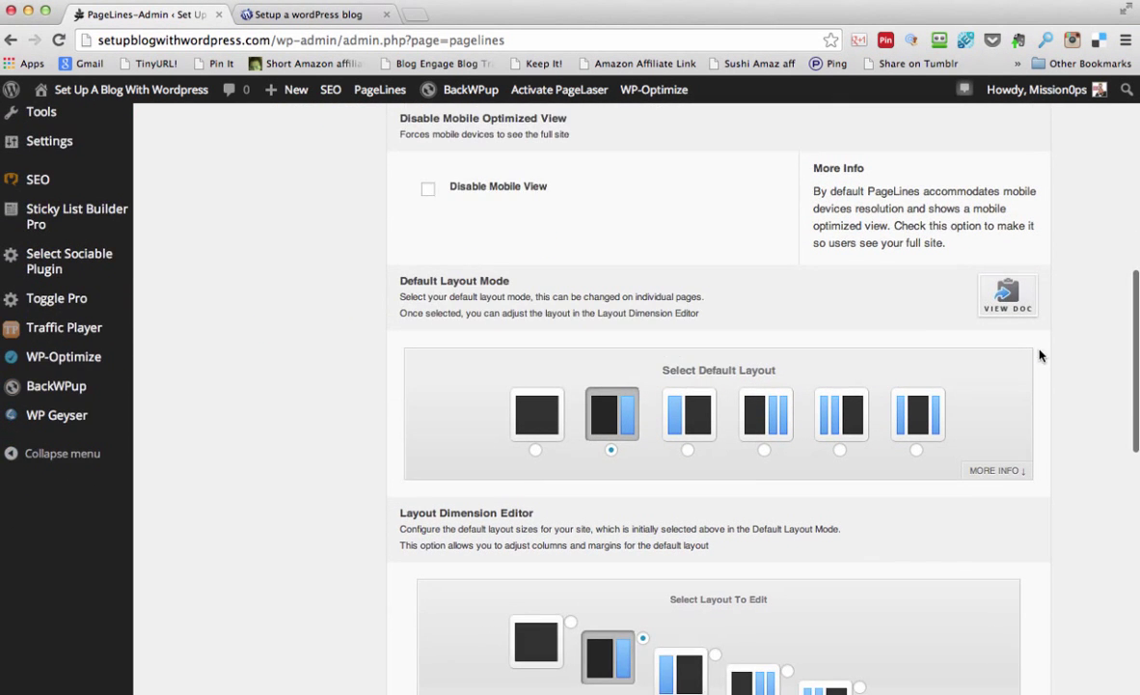
scroll(1040, 356, "down", 2)
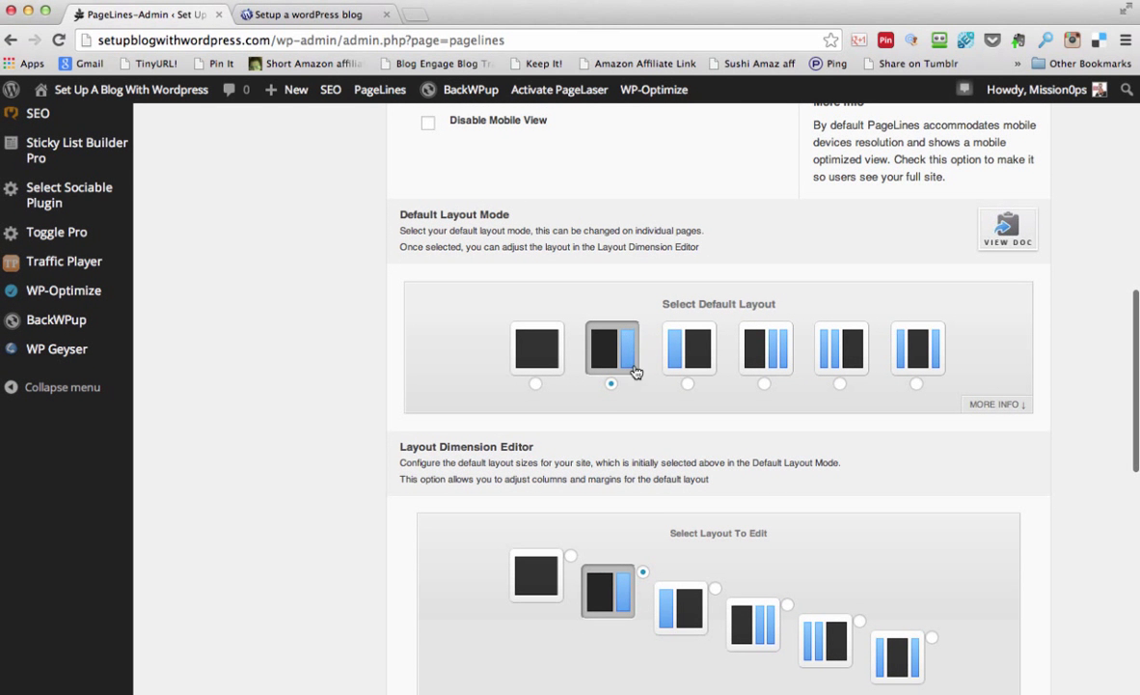
scroll(857, 469, "down", 10)
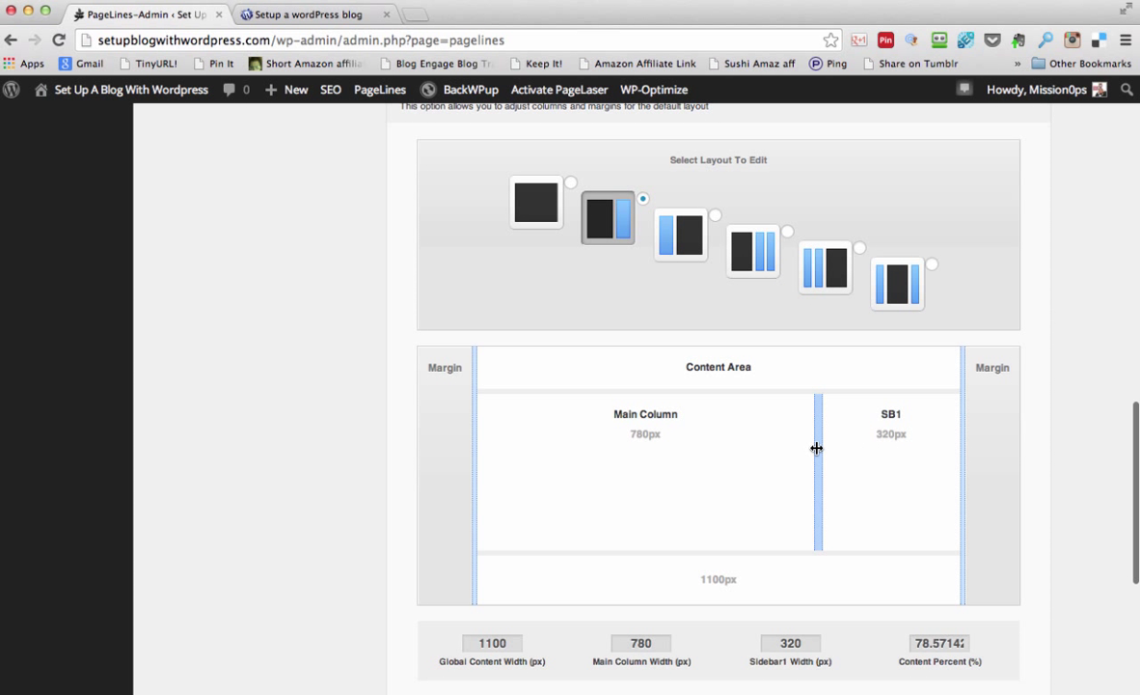
mouse_move(817, 448)
left_mouse_down()
mouse_move(834, 448)
mouse_move(818, 449)
left_mouse_up()
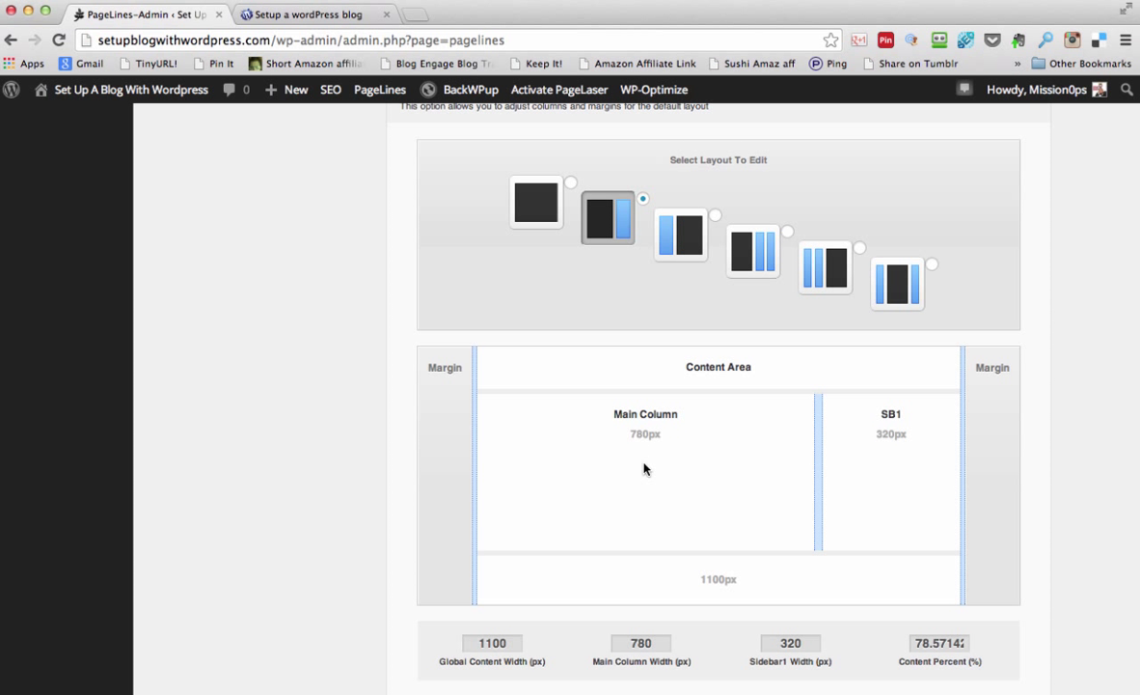
scroll(934, 469, "down", 3)
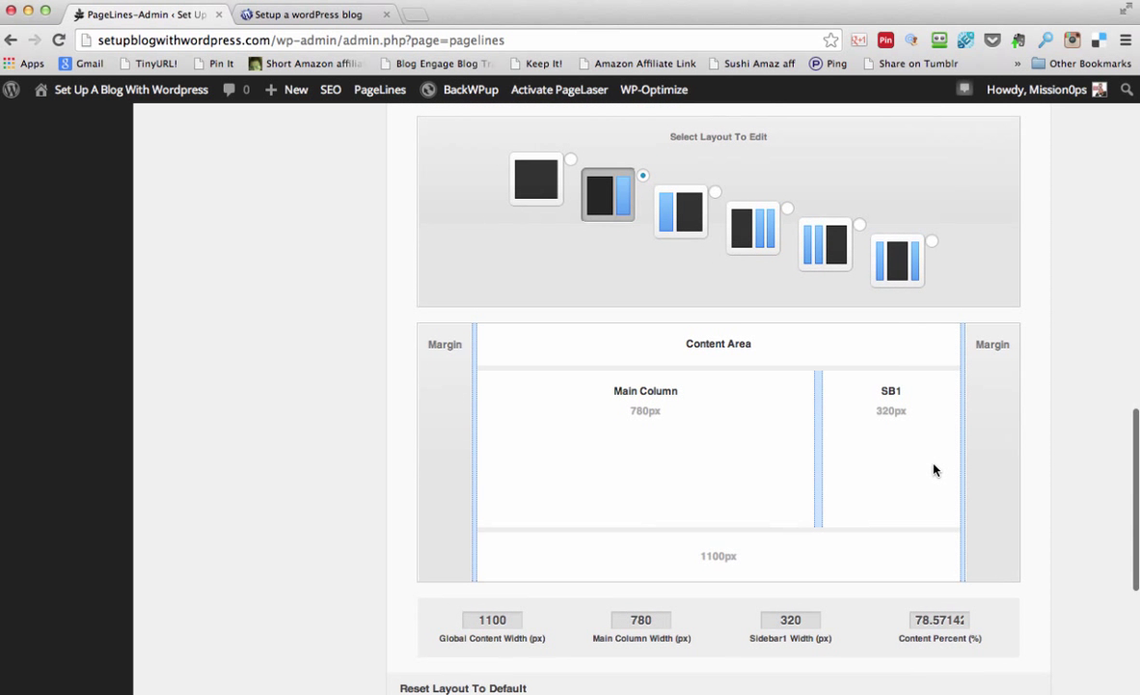
scroll(1002, 472, "down", 5)
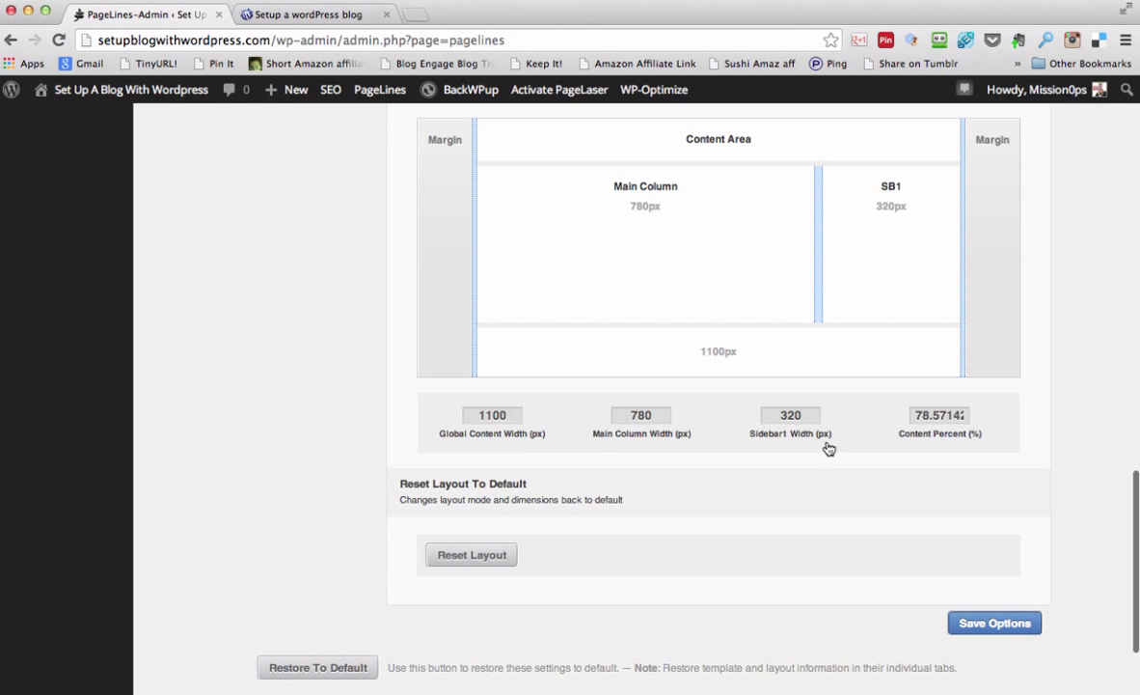
scroll(791, 450, "down", 1)
scroll(791, 450, "down", 3)
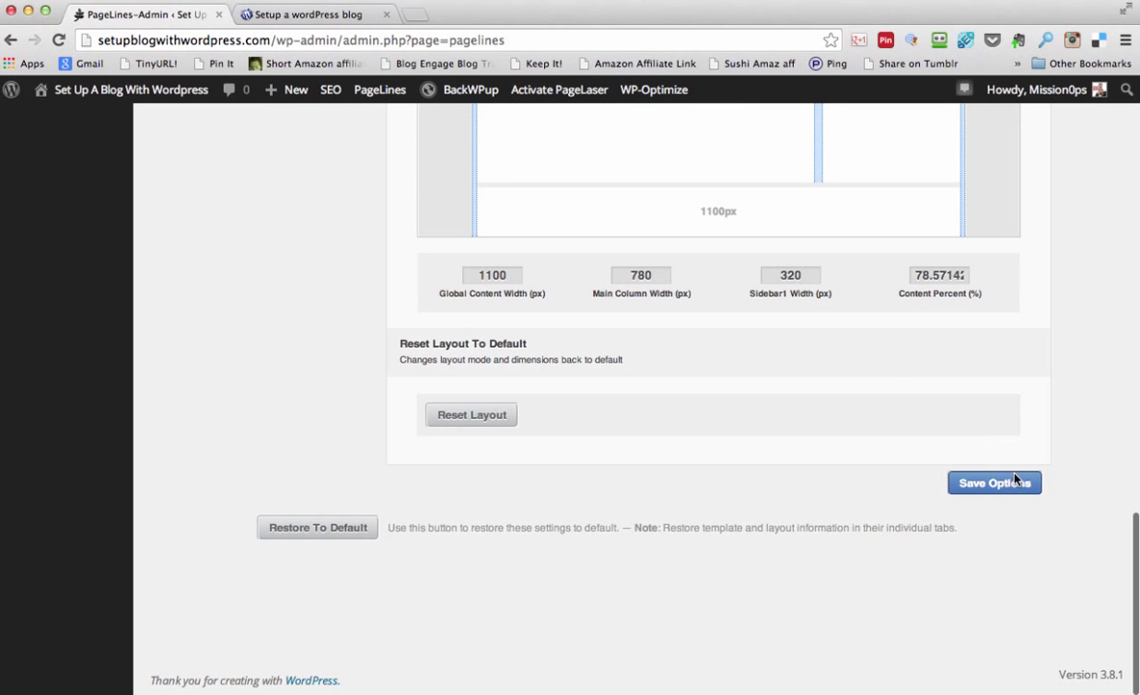
scroll(1085, 393, "up", 9)
scroll(1086, 393, "up", 20)
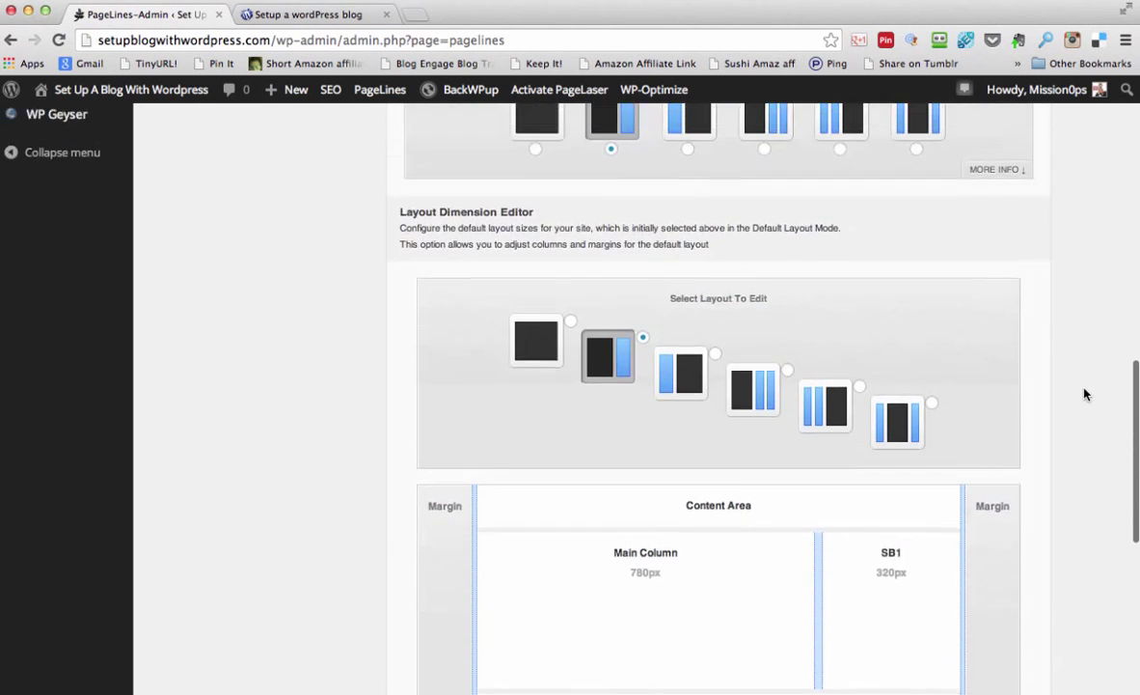
Save the Layout Editor options
scroll(1083, 394, "up", 5)
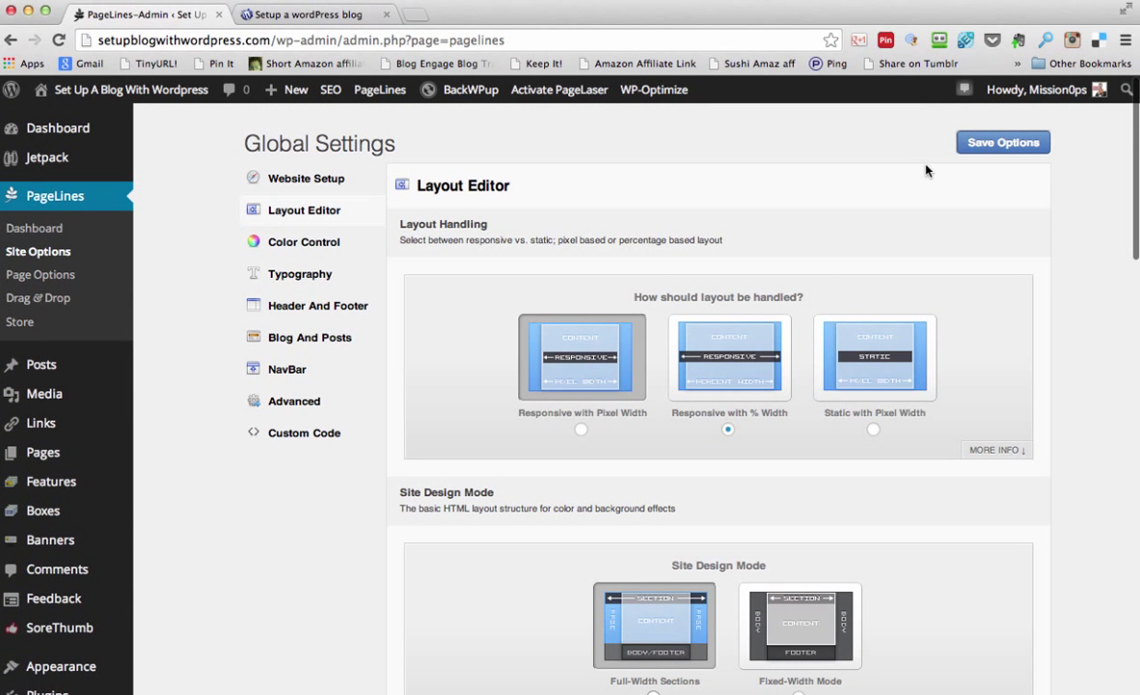
left_click(1004, 142)
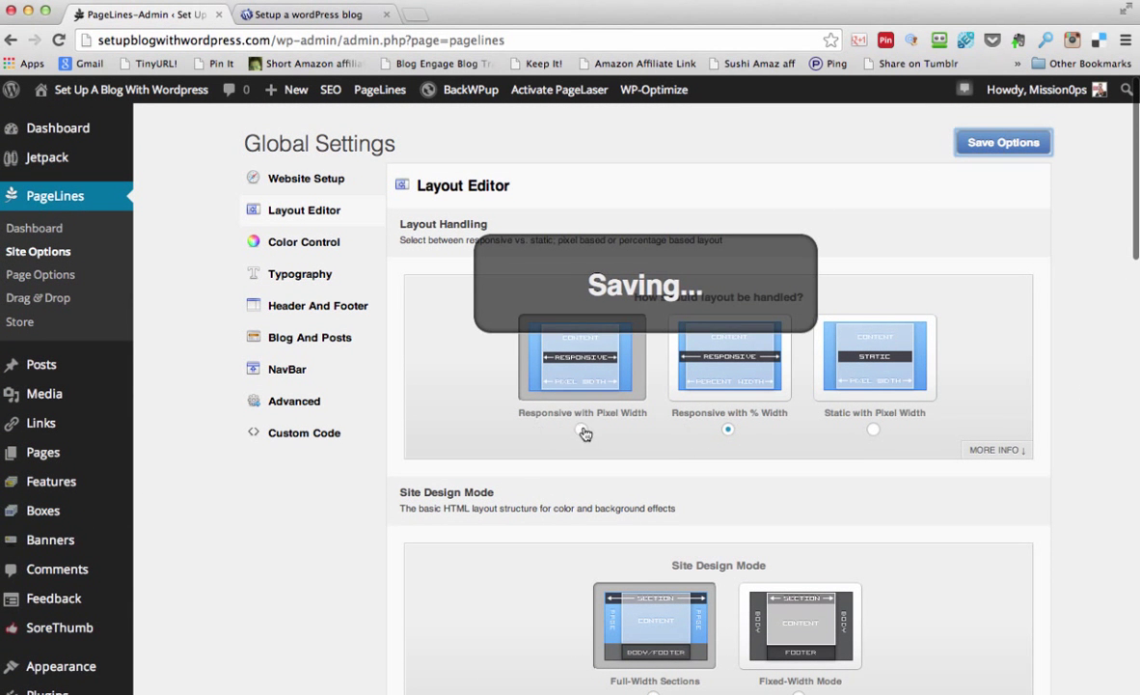
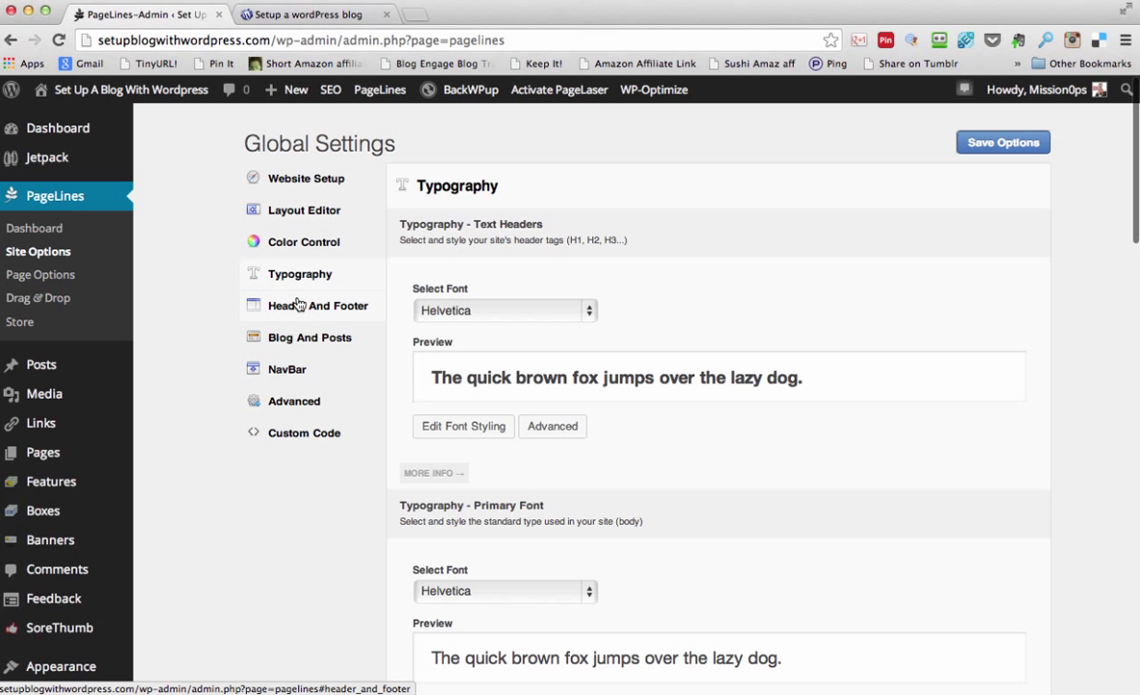
Enable drop down navigation in the Header And Footer options and check the navigation search field on the live site
left_click(299, 306)
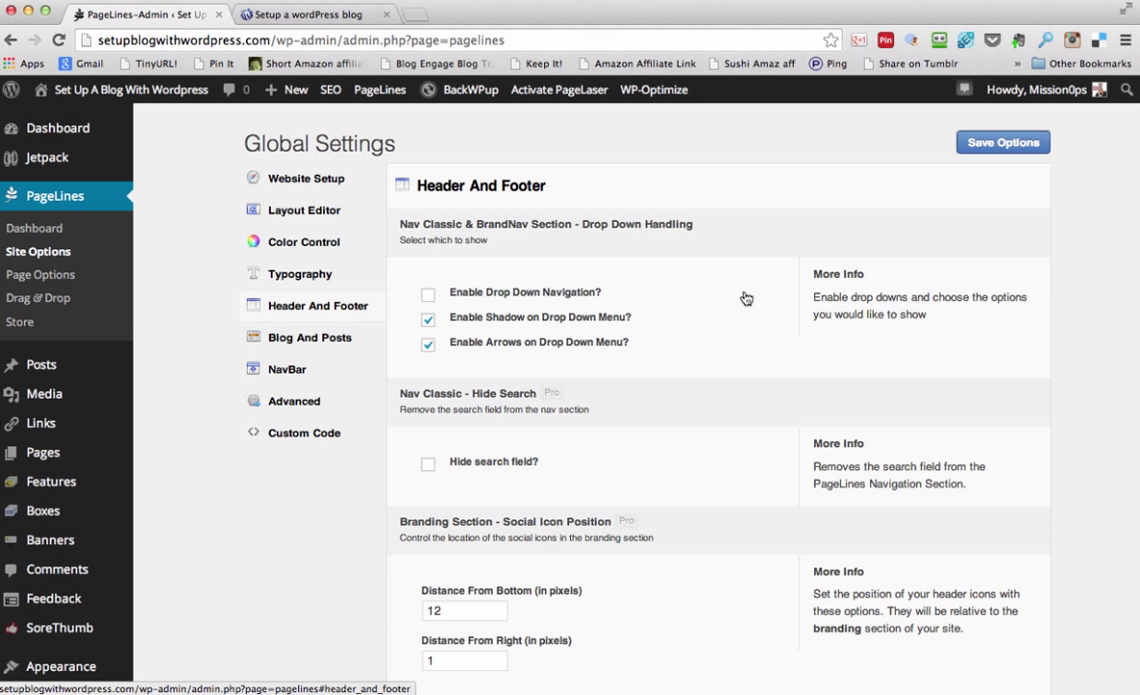
scroll(691, 287, "down", 2)
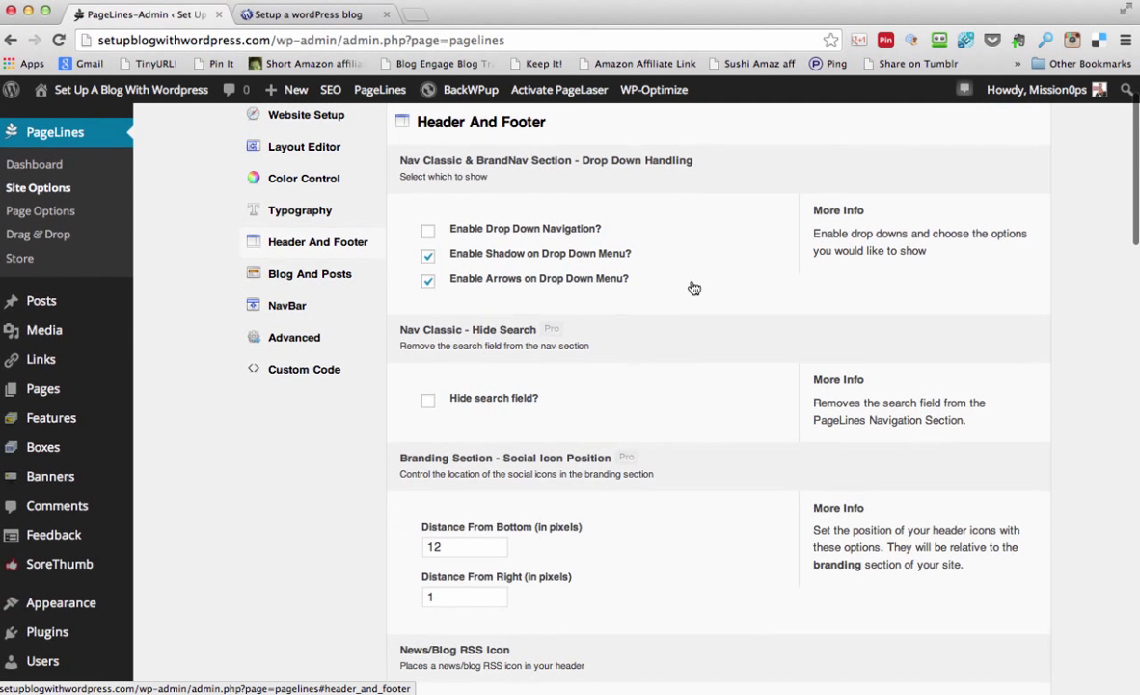
left_click(427, 232)
scroll(723, 294, "down", 2)
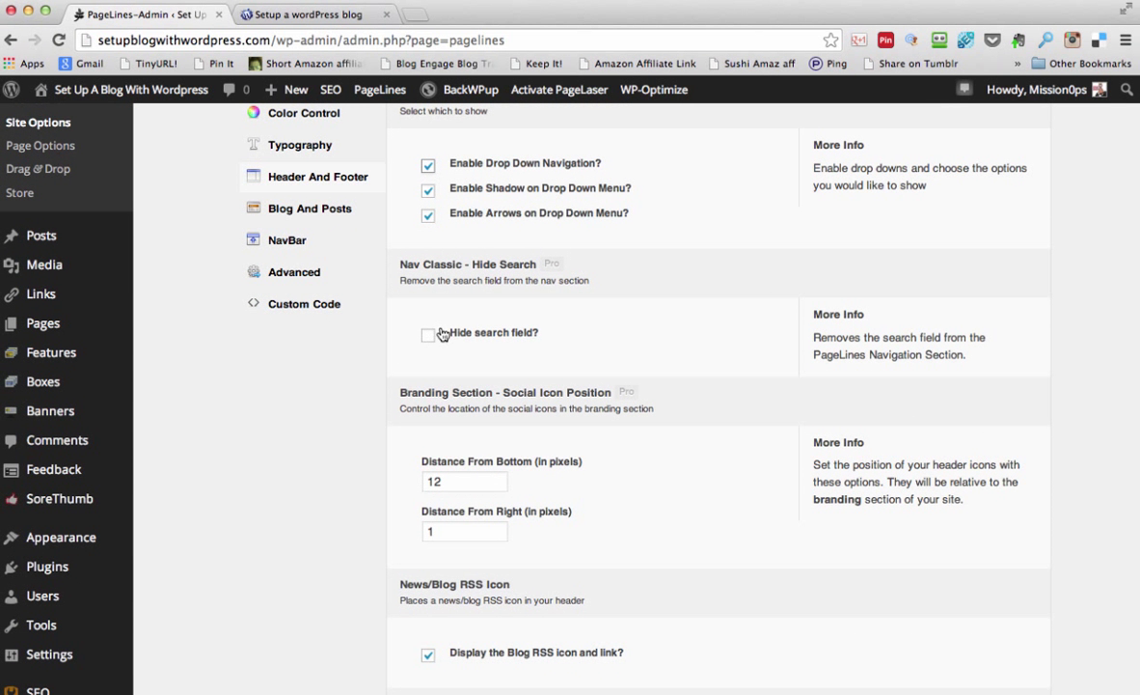
left_click(309, 16)
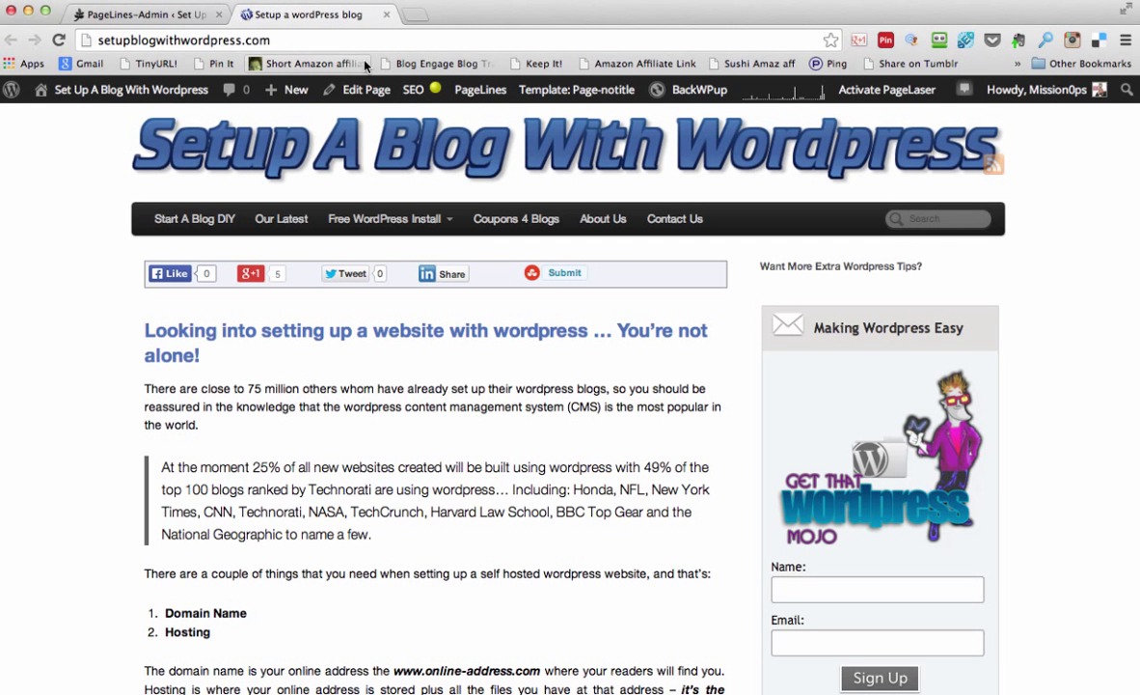
left_click(178, 16)
Fill in # as the Google+, Facebook, Twitter, LinkedIn and YouTube profile URLs of the header social icons
scroll(473, 227, "down", 10)
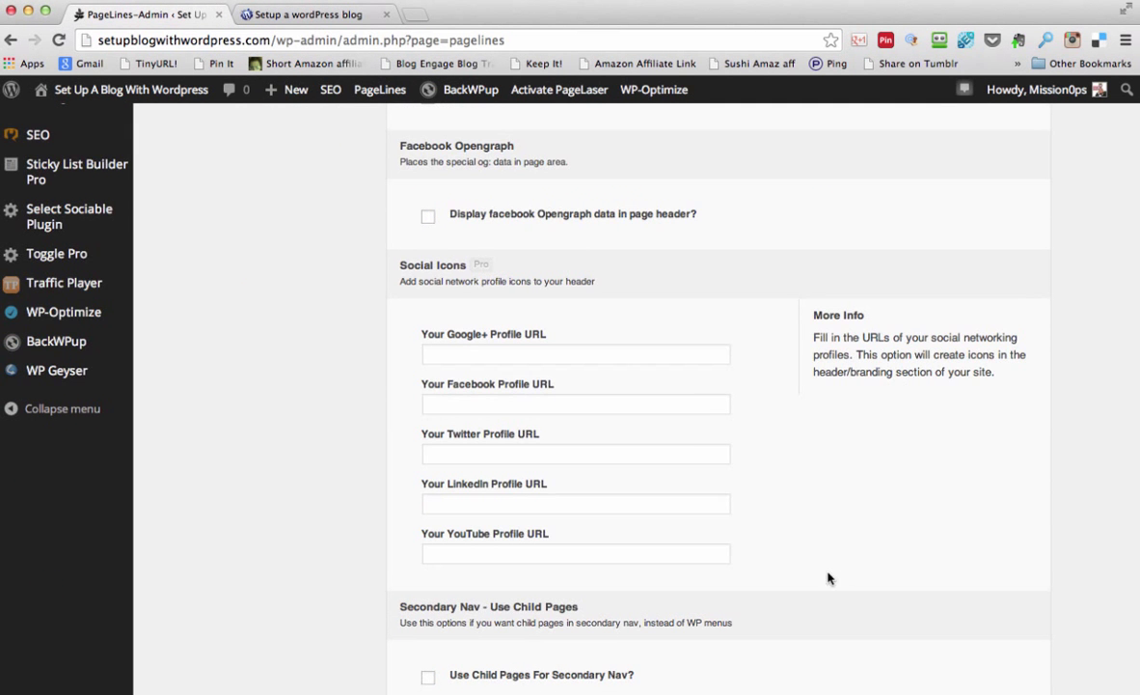
left_click(622, 357)
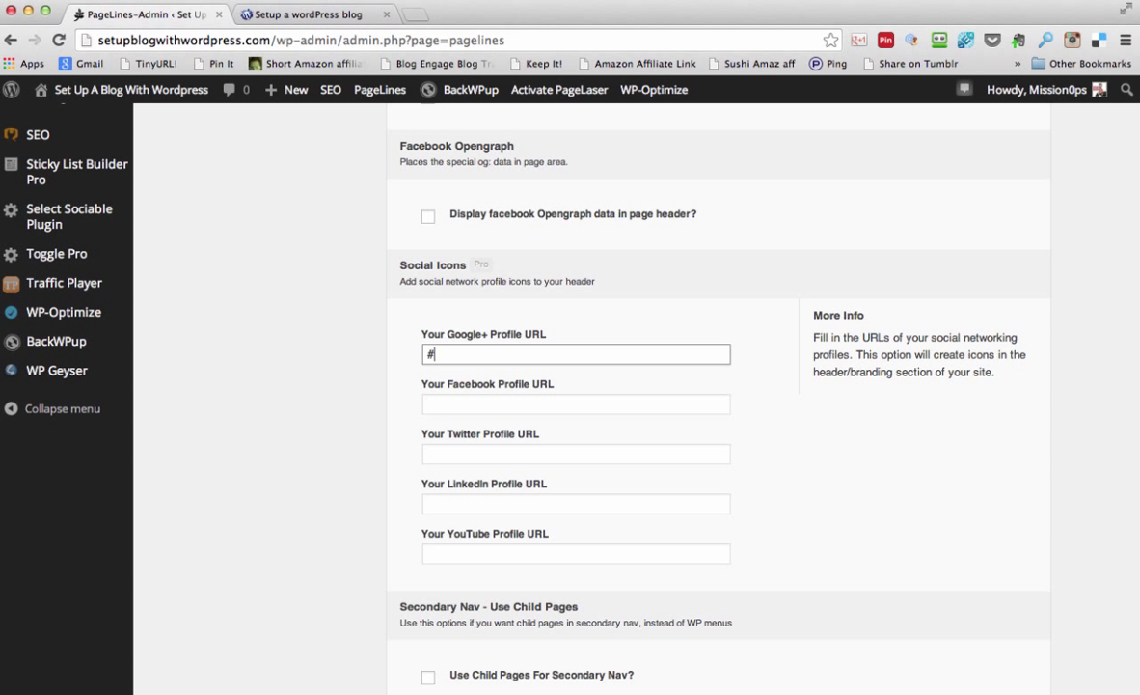
left_click(584, 406)
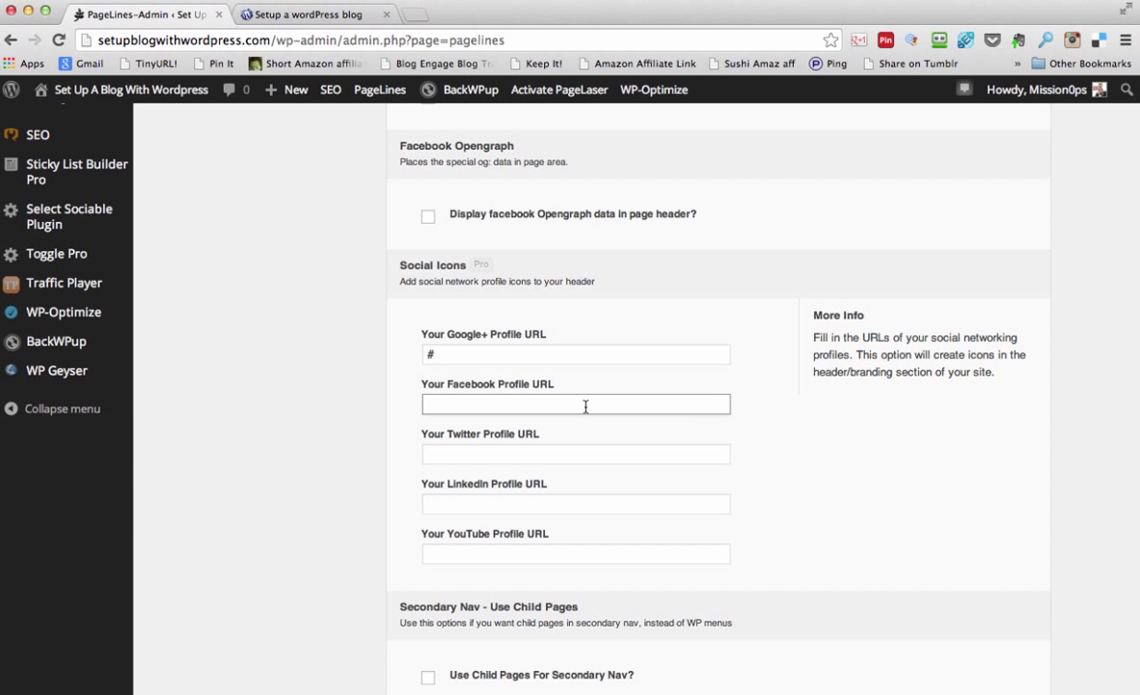
scroll(558, 456, "down", 1)
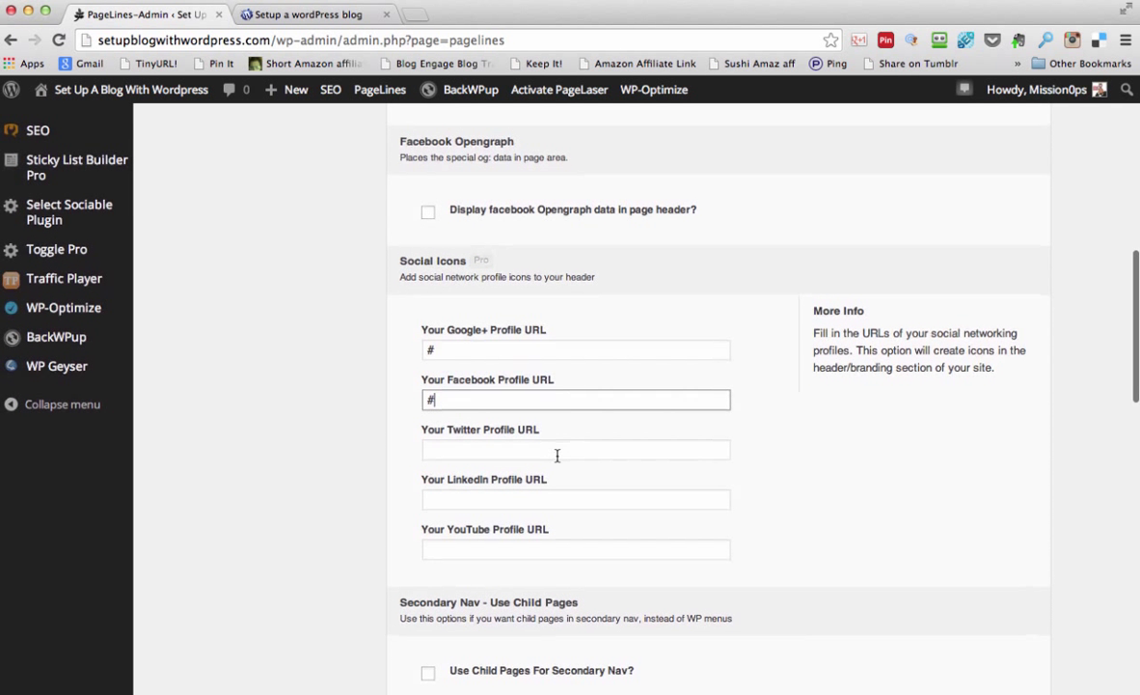
left_click(557, 455)
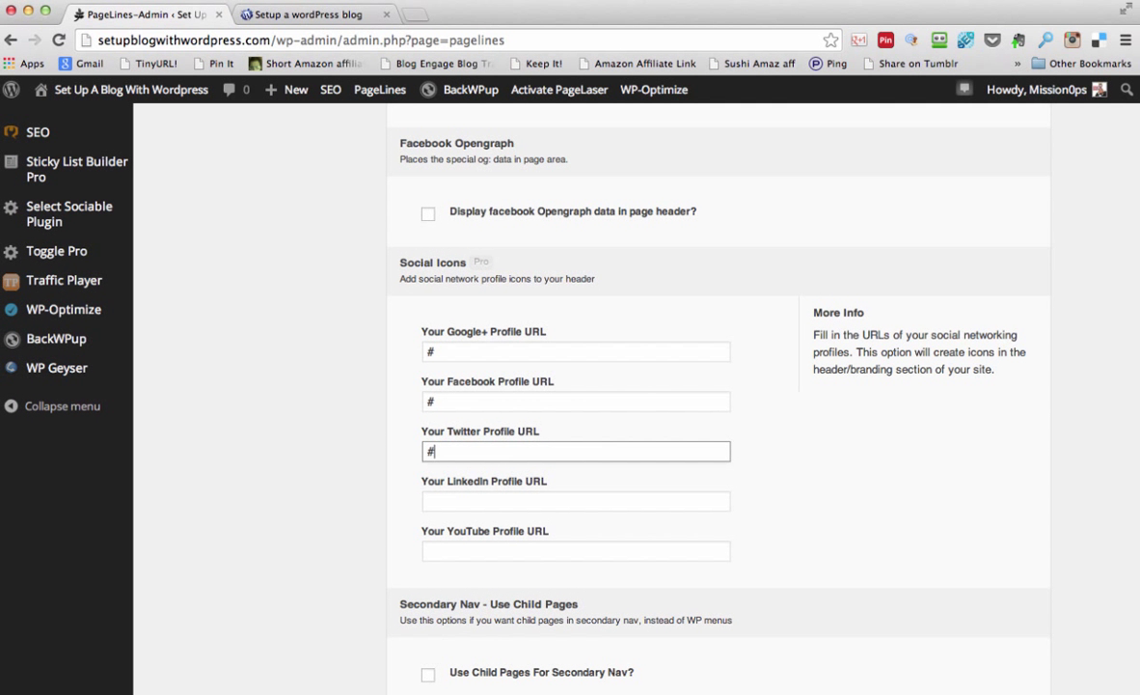
left_click(529, 494)
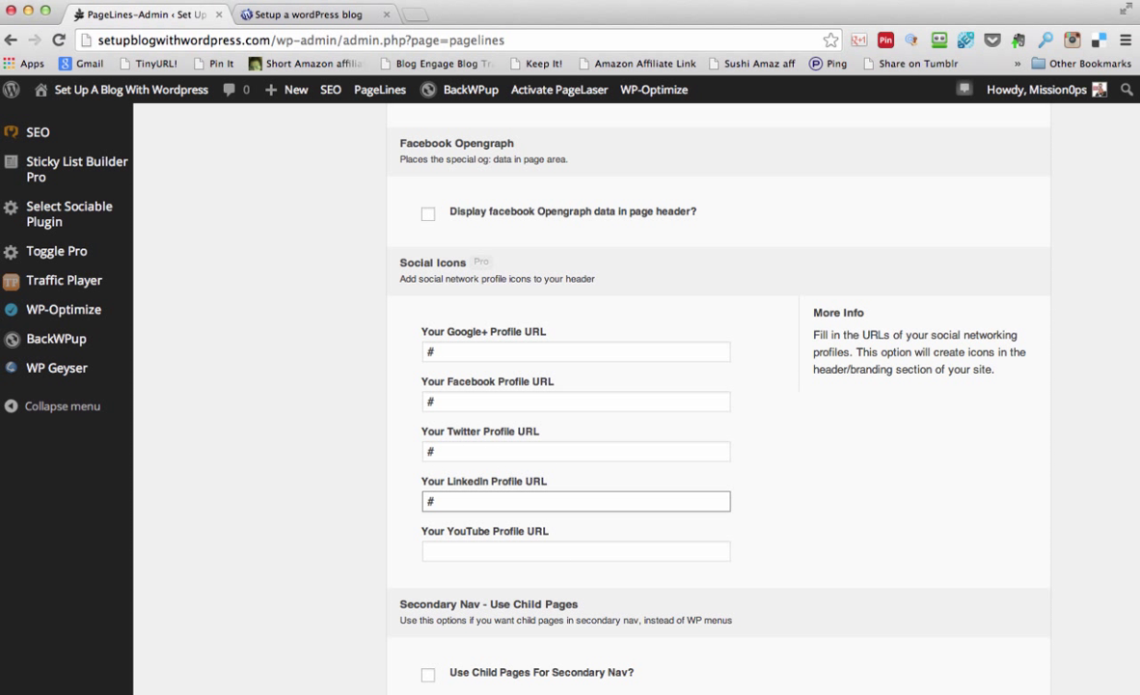
left_click(495, 546)
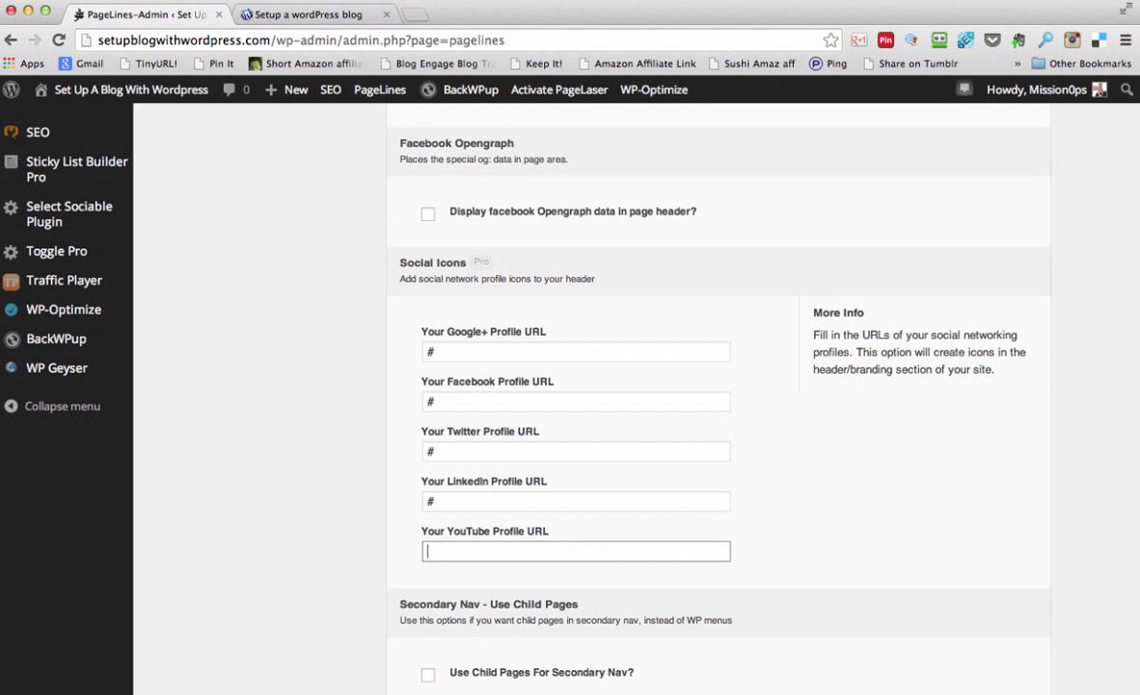
Set the number of footer columns in the FootCols section to 3
scroll(777, 545, "down", 5)
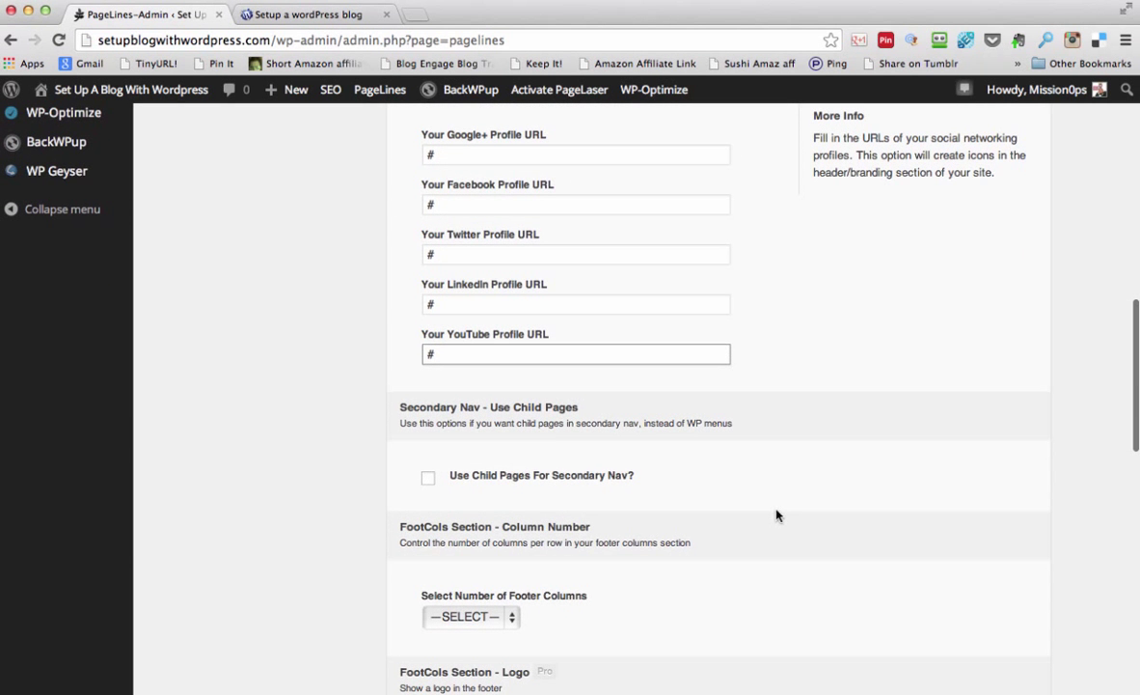
scroll(495, 482, "down", 3)
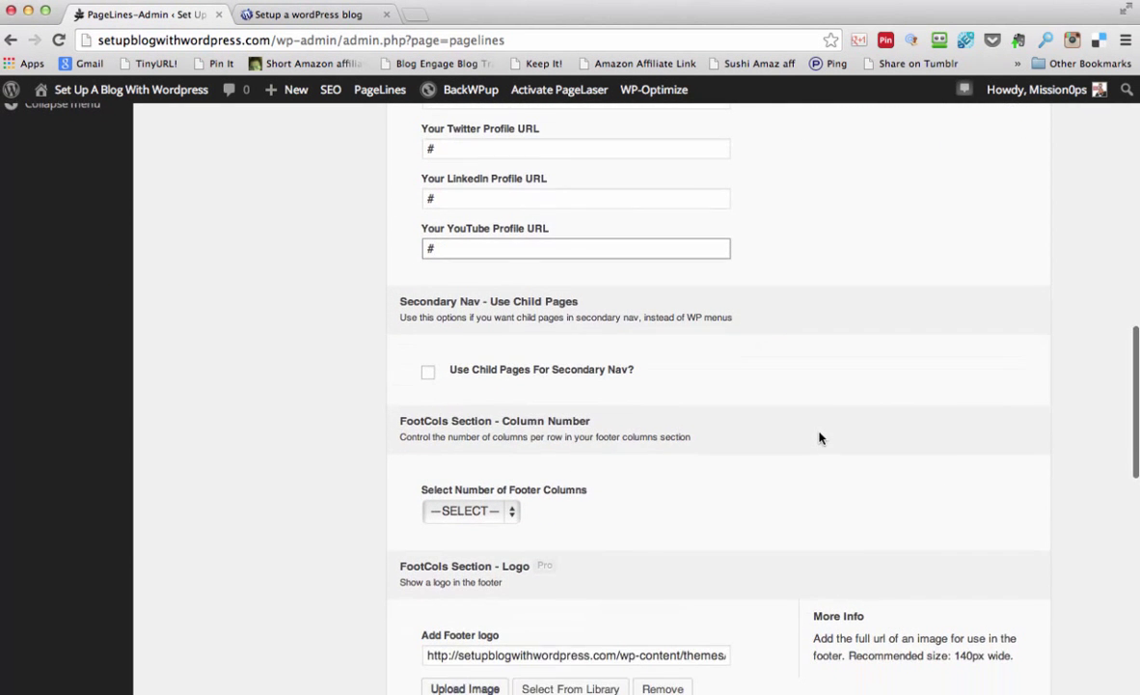
scroll(819, 438, "down", 4)
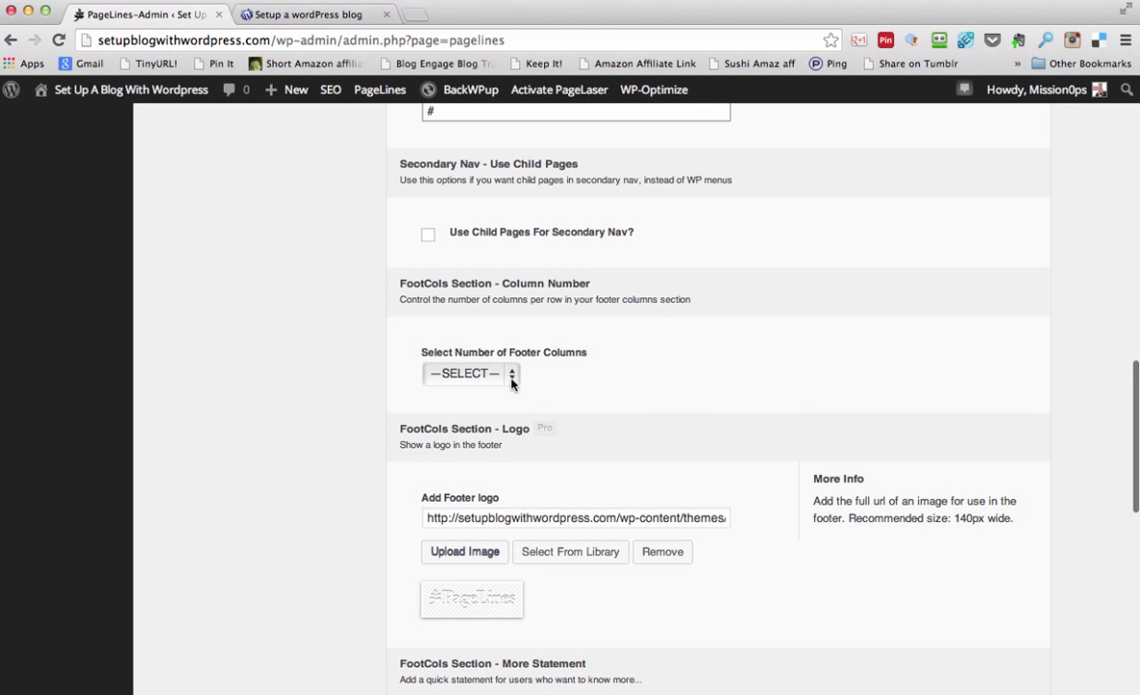
left_click(514, 377)
left_click(489, 423)
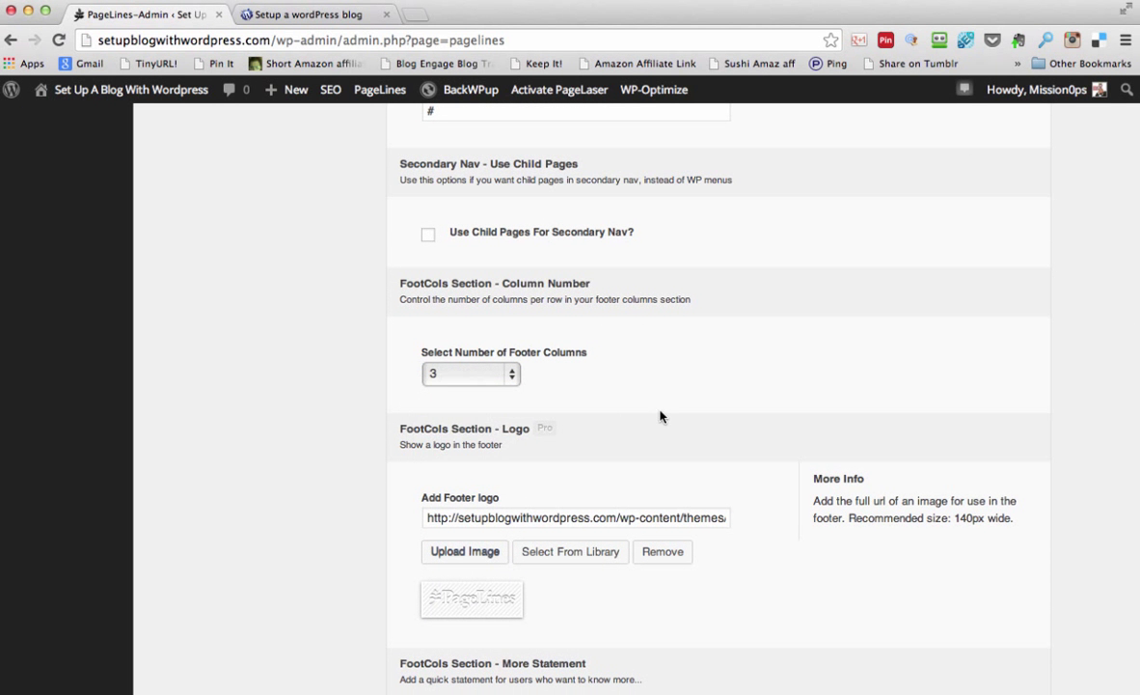
Review the footer logo, More Statement and site terms line, and save the Header And Footer options
scroll(659, 415, "down", 1)
scroll(660, 416, "down", 1)
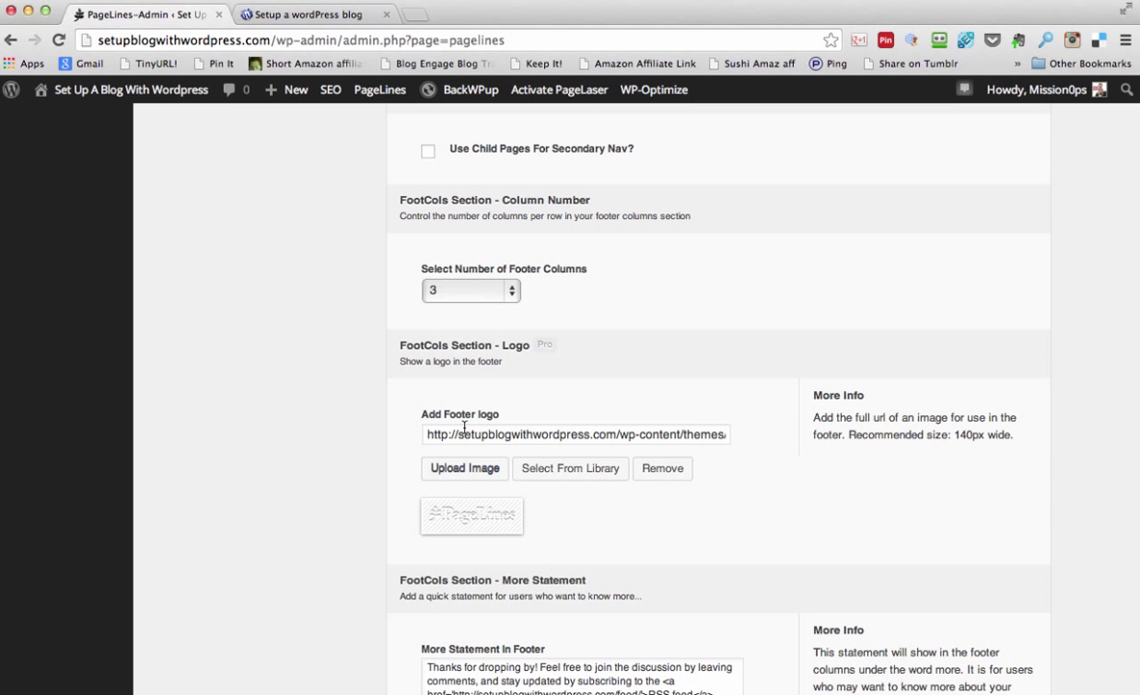
scroll(596, 474, "down", 7)
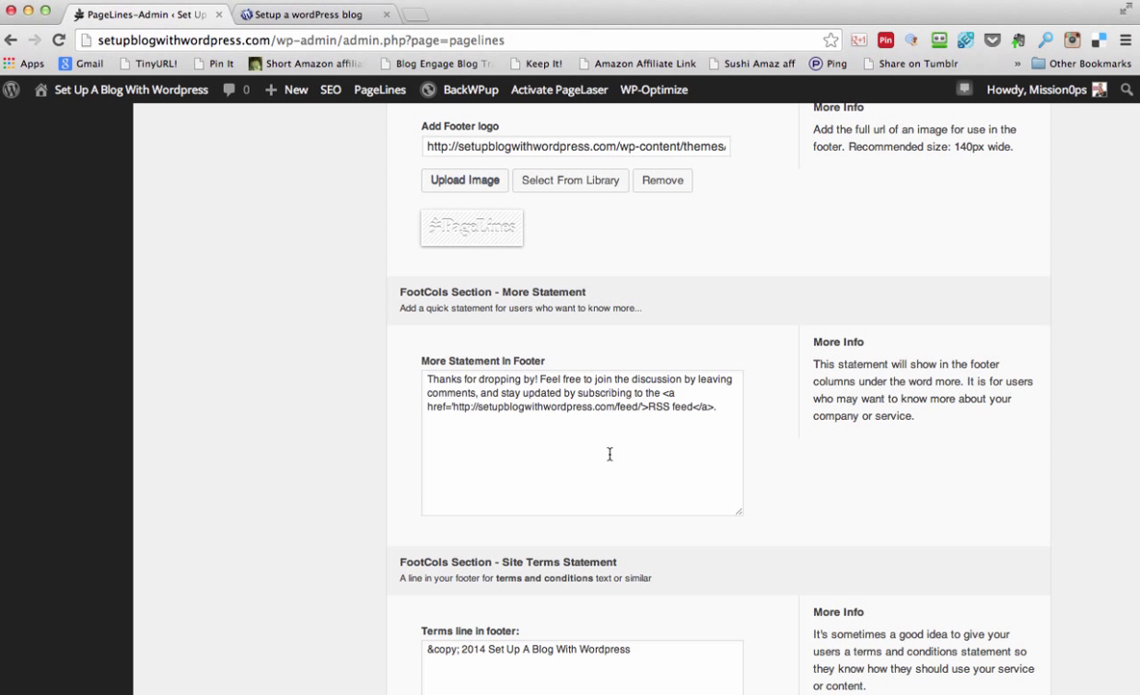
scroll(547, 418, "down", 8)
left_click(962, 511)
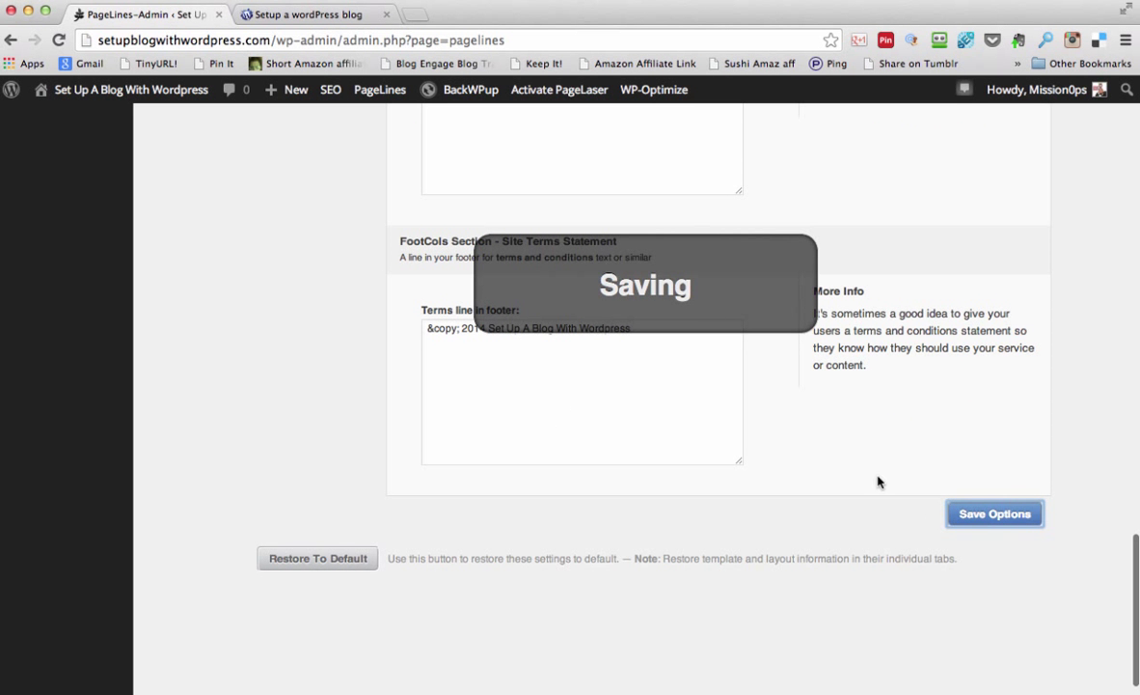
Reload the live site's home page and check how the social icons sit against the header logo
scroll(298, 160, "up", 10)
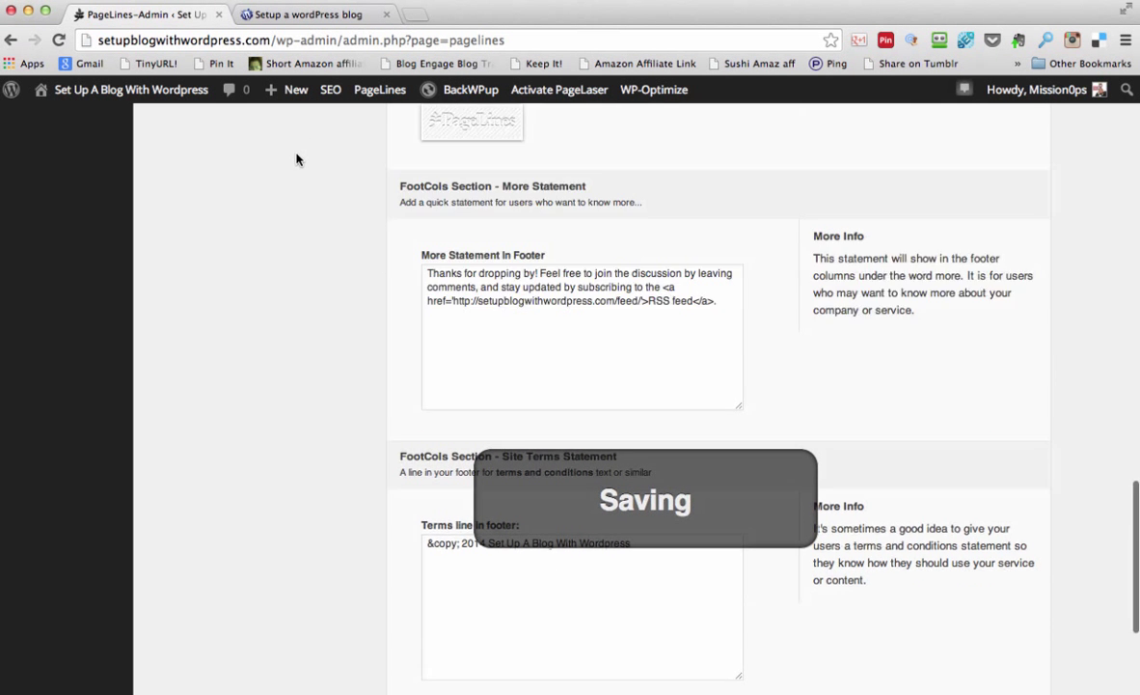
scroll(295, 160, "up", 15)
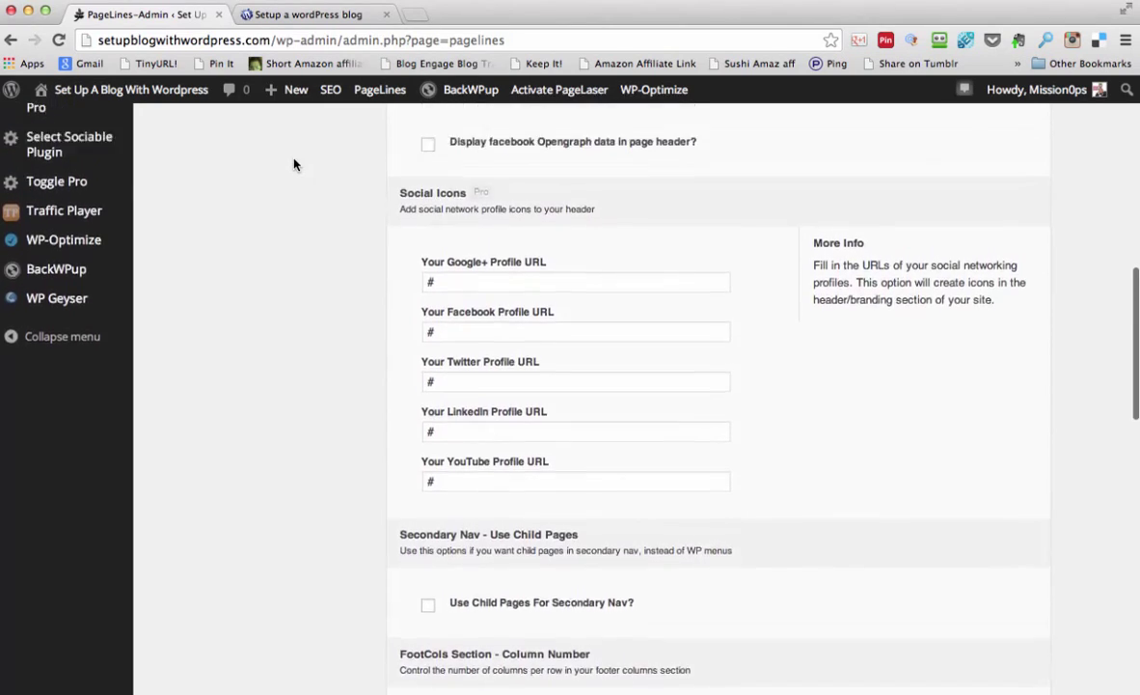
scroll(295, 164, "up", 8)
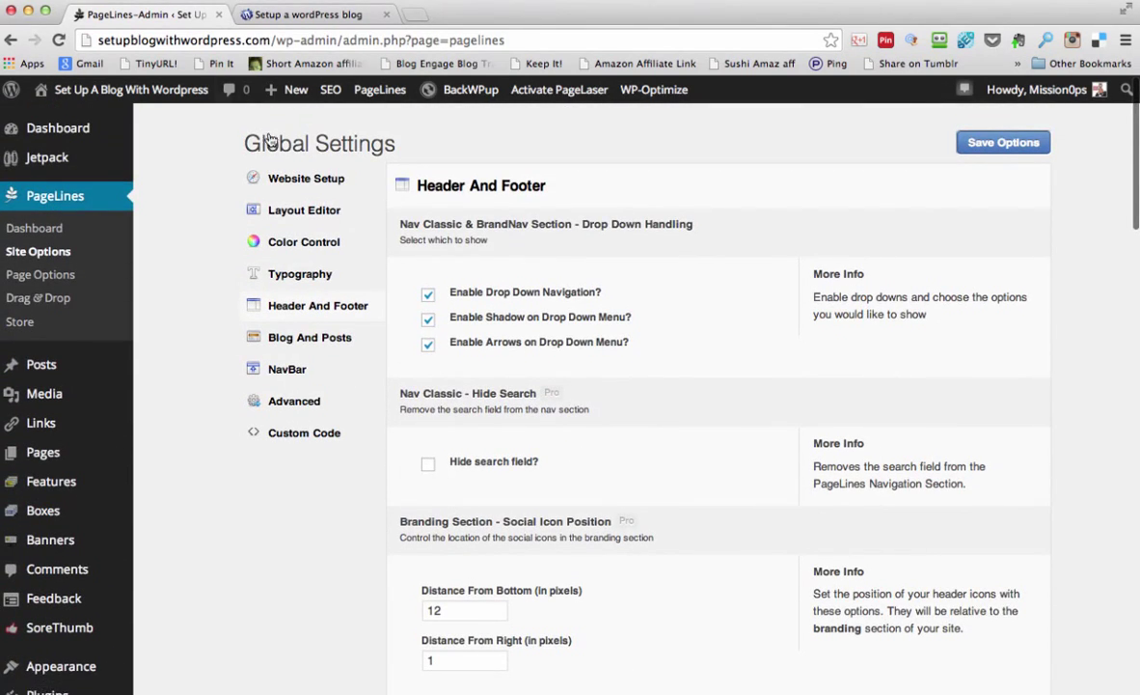
left_click(318, 15)
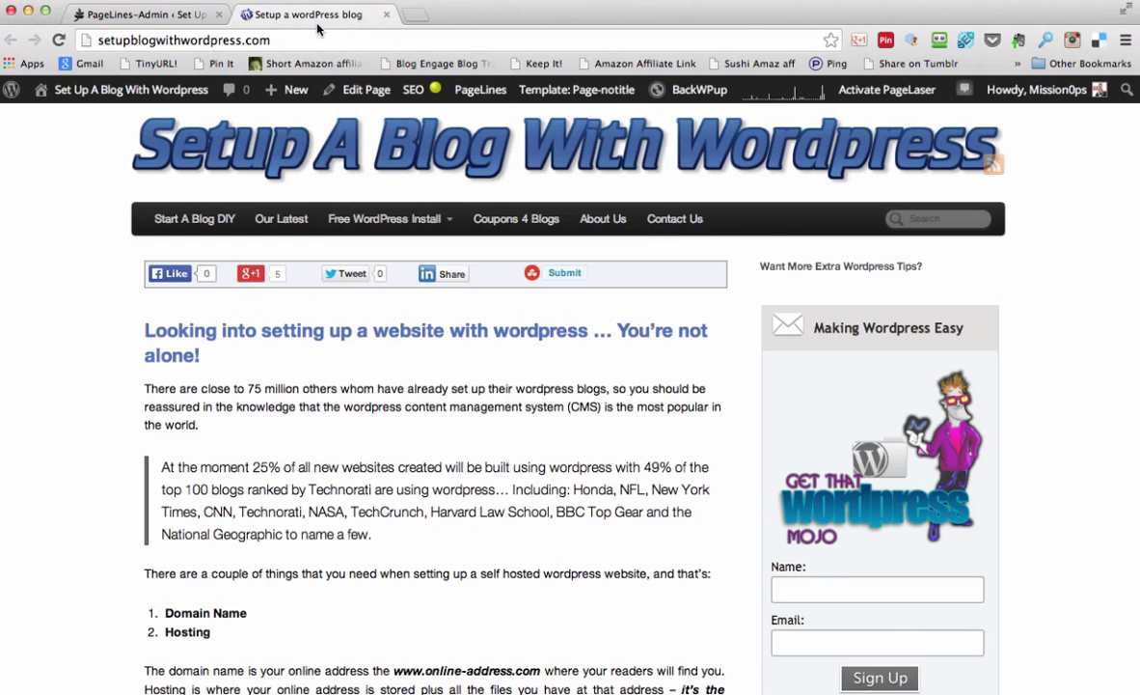
left_click(376, 132)
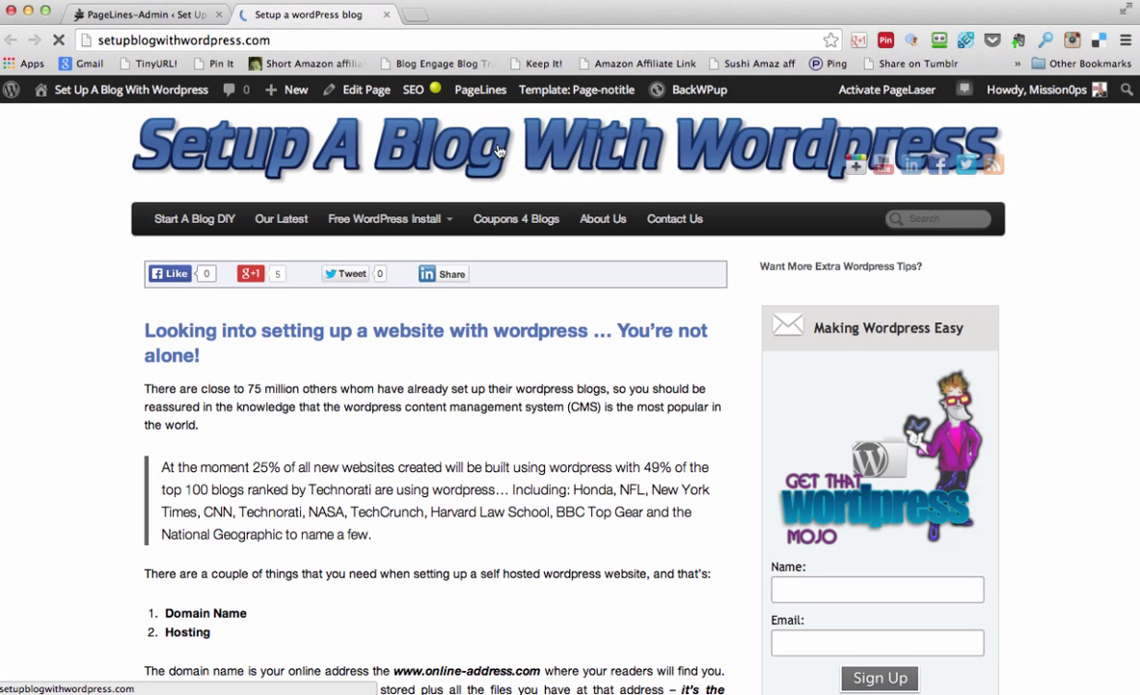
left_click(149, 16)
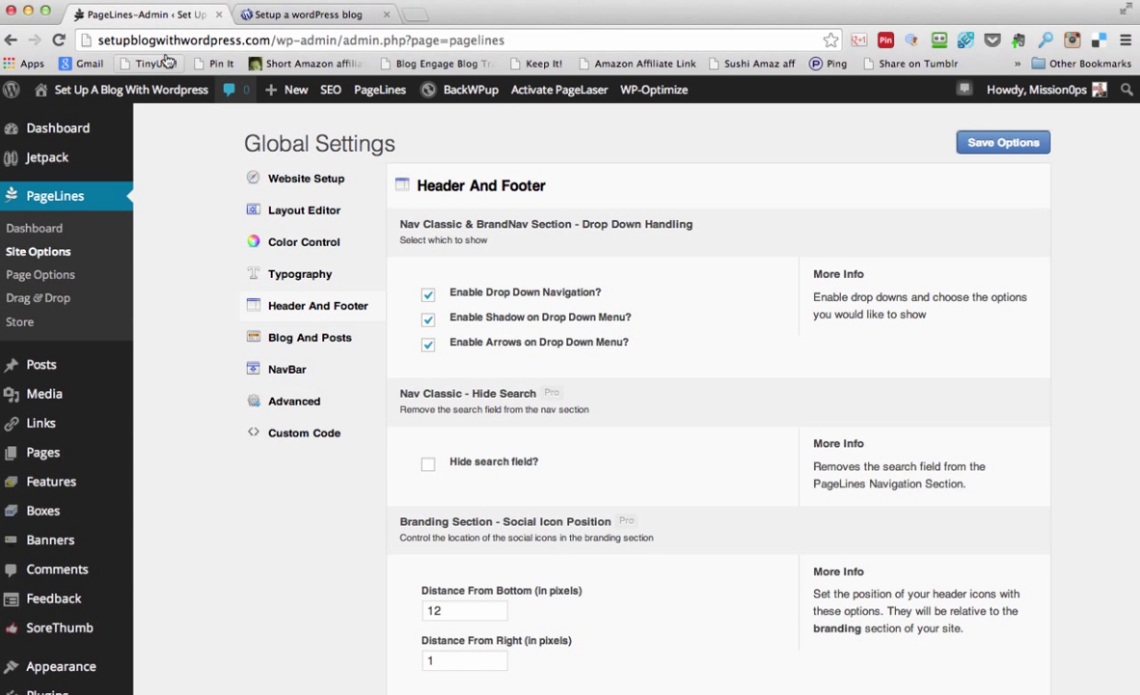
left_click(40, 393)
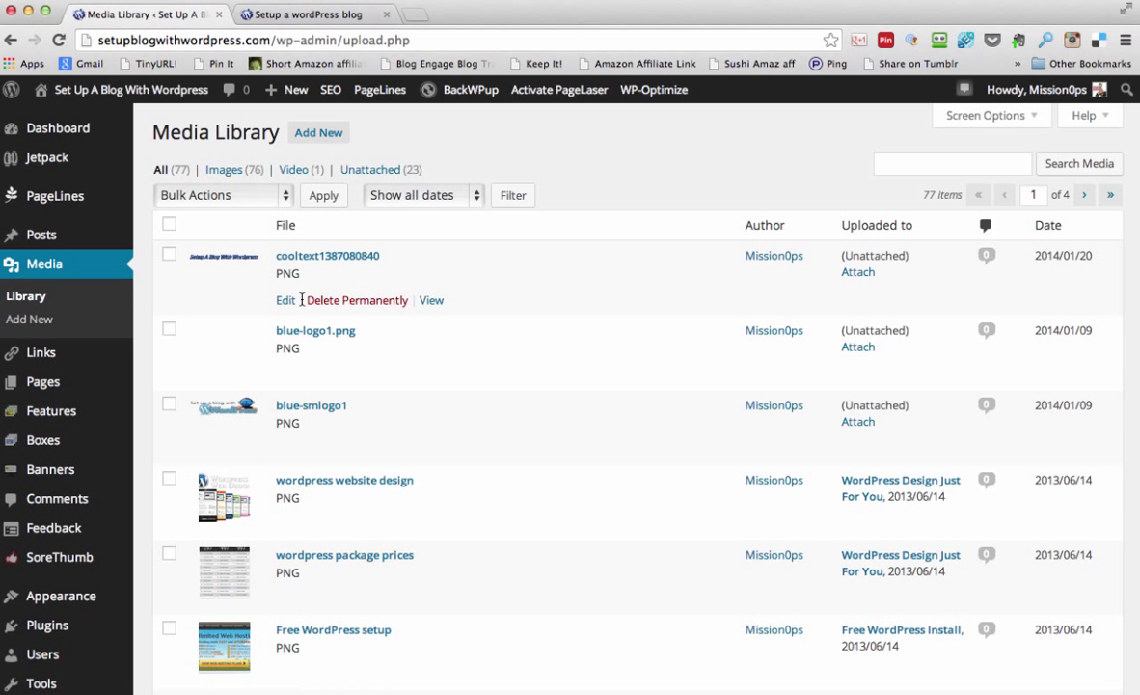
left_click(284, 302)
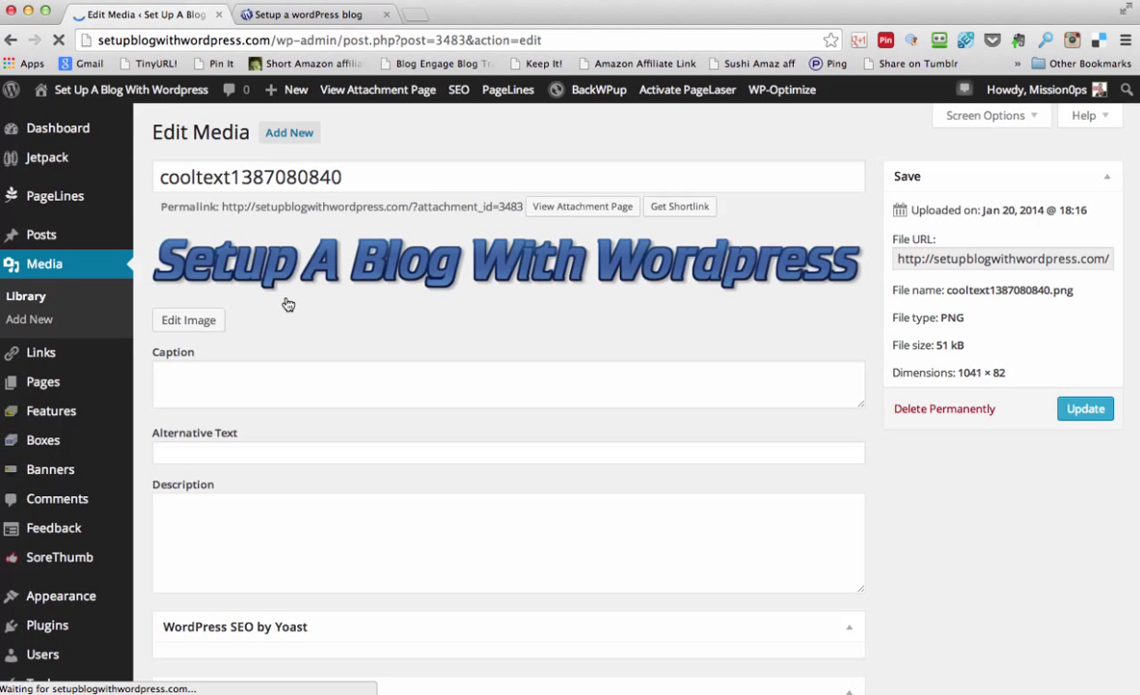
left_click(201, 324)
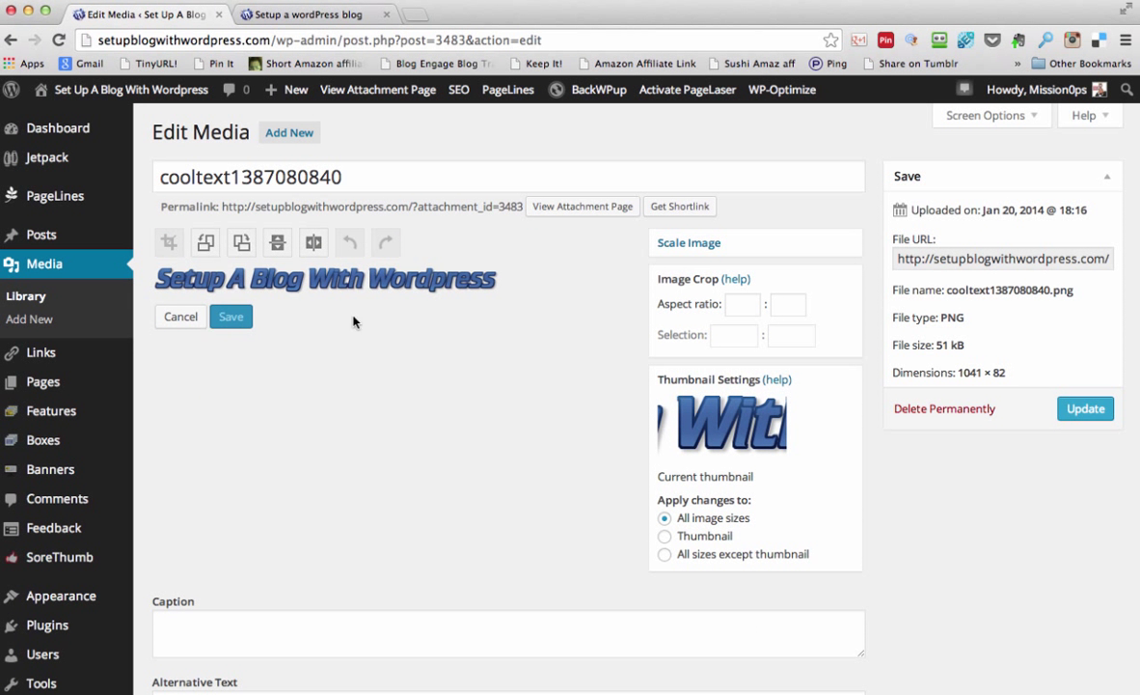
Scale the logo image to 700 × 55 pixels and update the media attachment
left_click(691, 243)
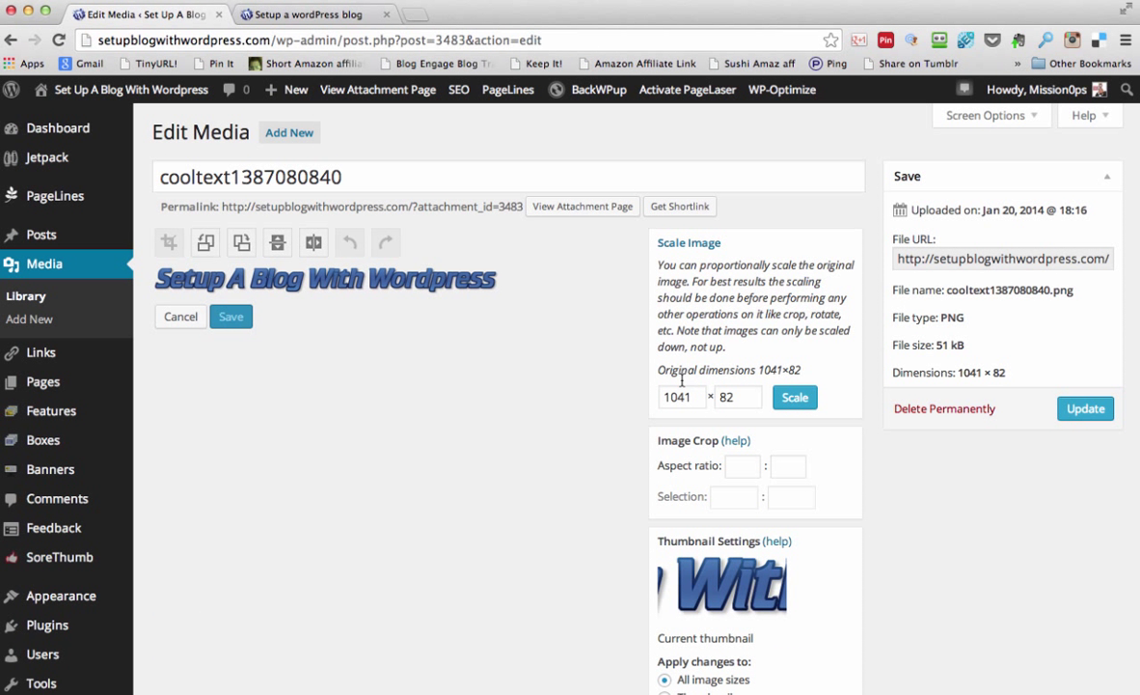
left_click_drag(694, 397, 660, 397)
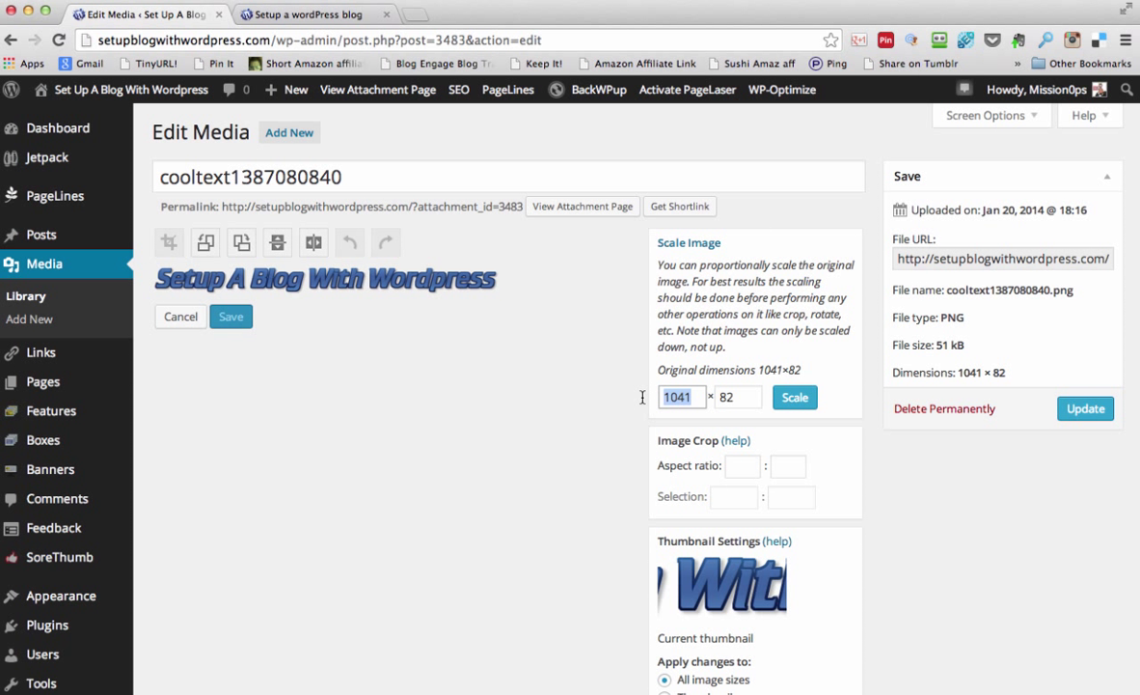
type("700")
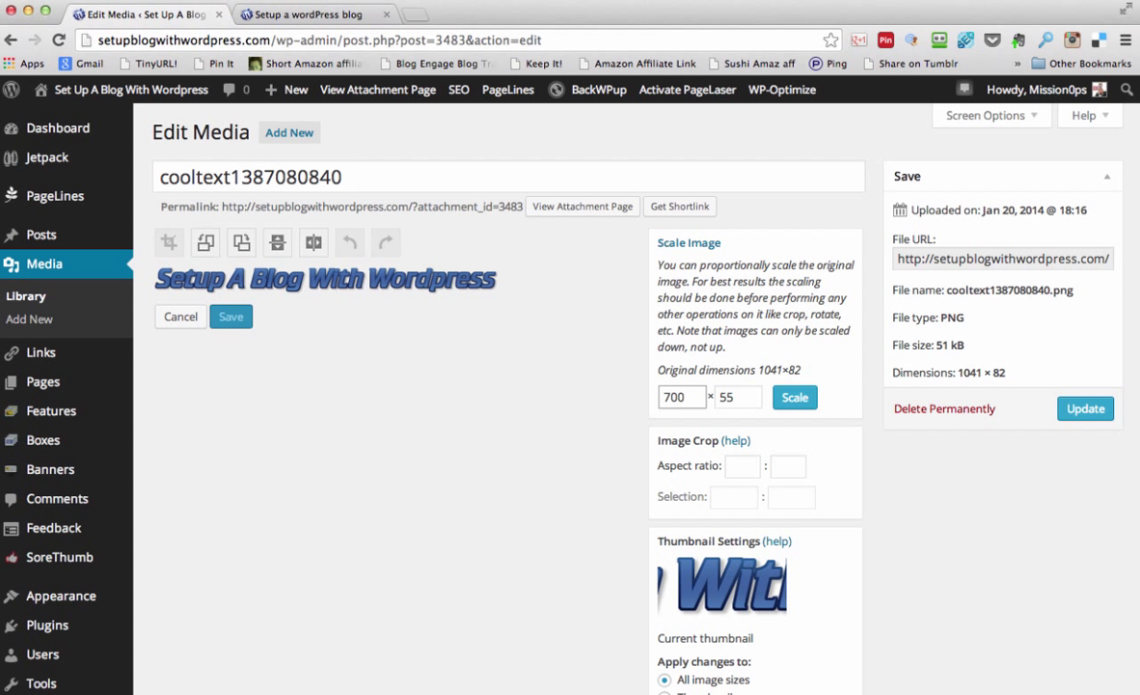
left_click(800, 399)
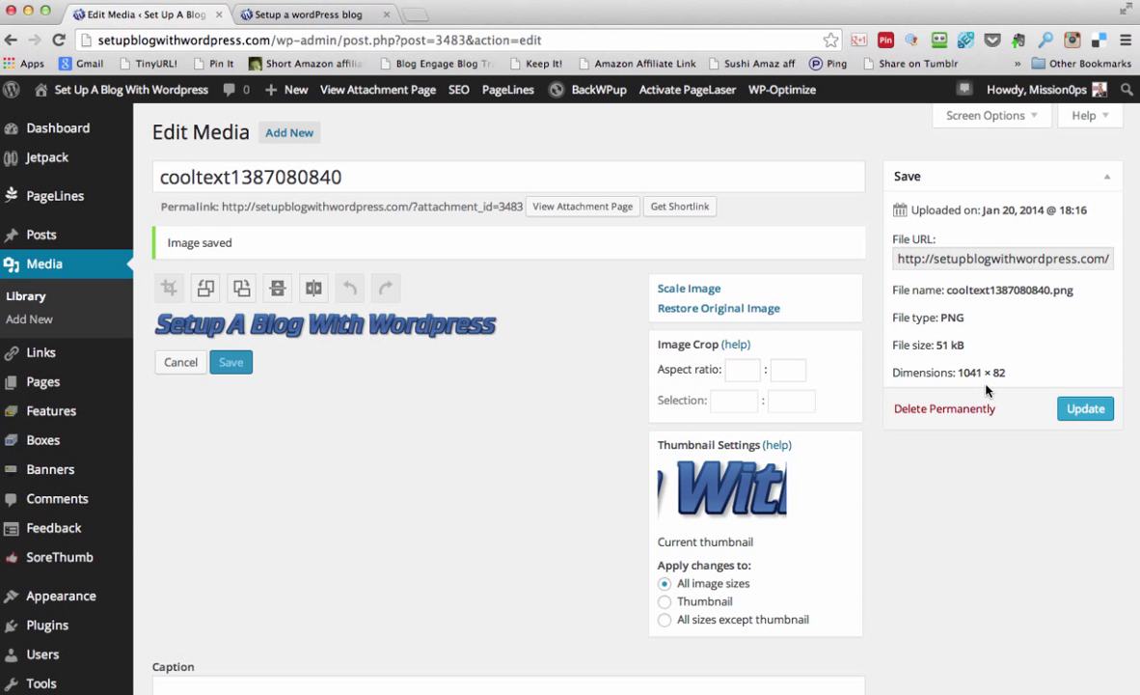
left_click(1088, 415)
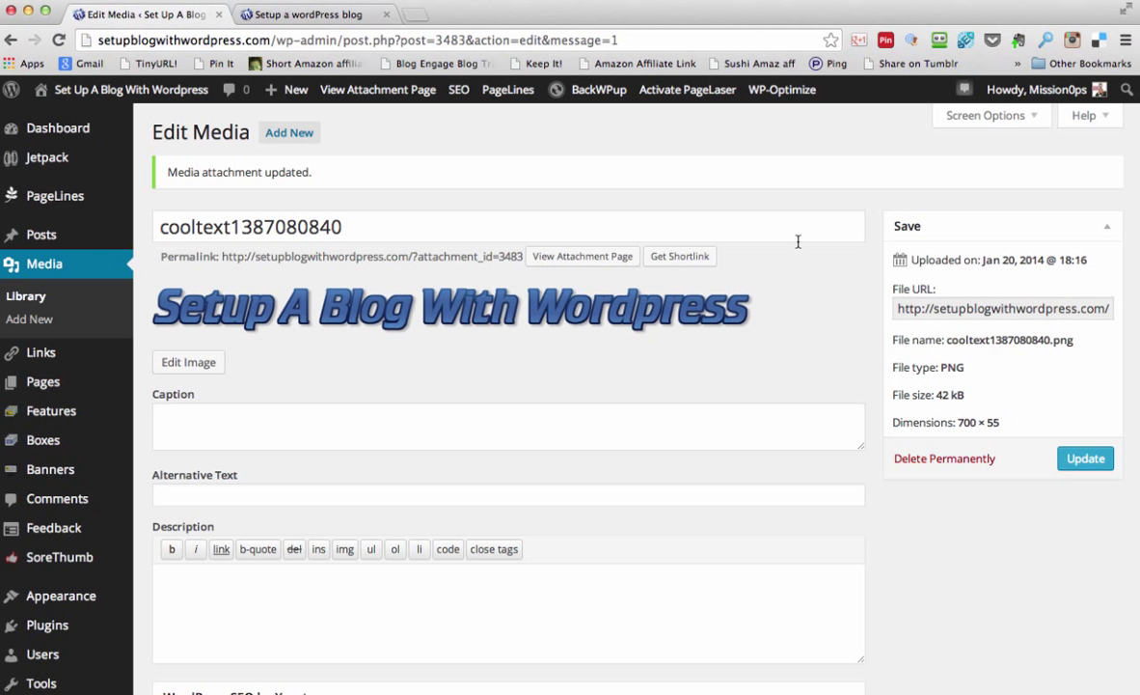
Check the resized logo beside the social icons on the live home page, and return to the PageLines site options
left_click(340, 15)
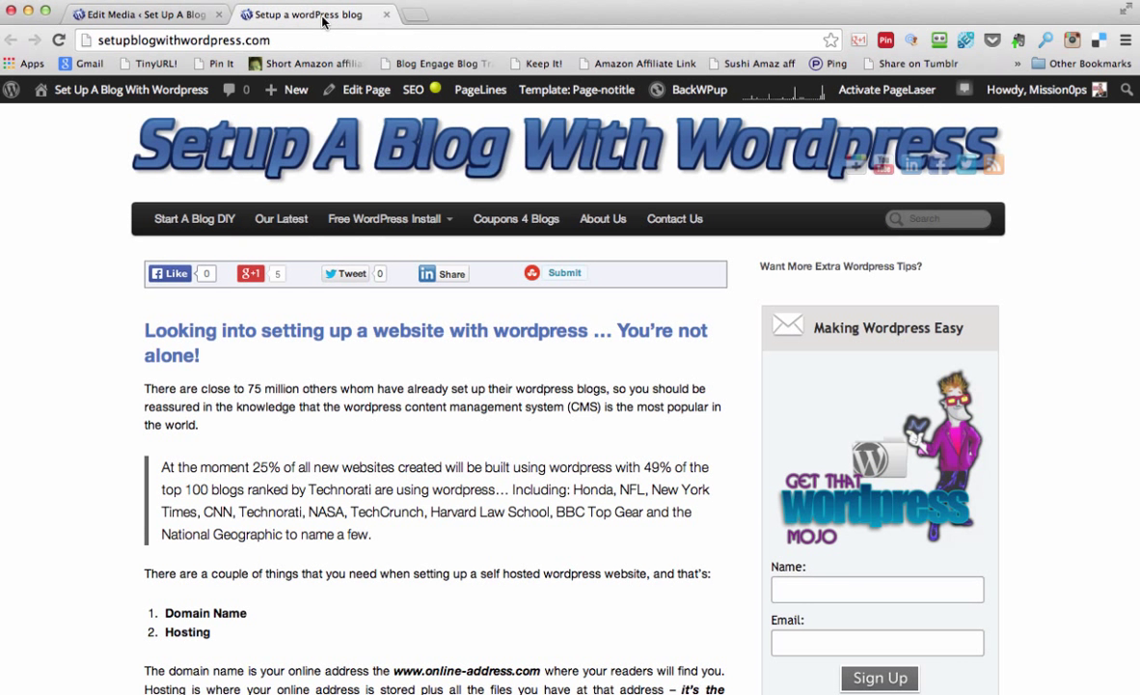
left_click(439, 158)
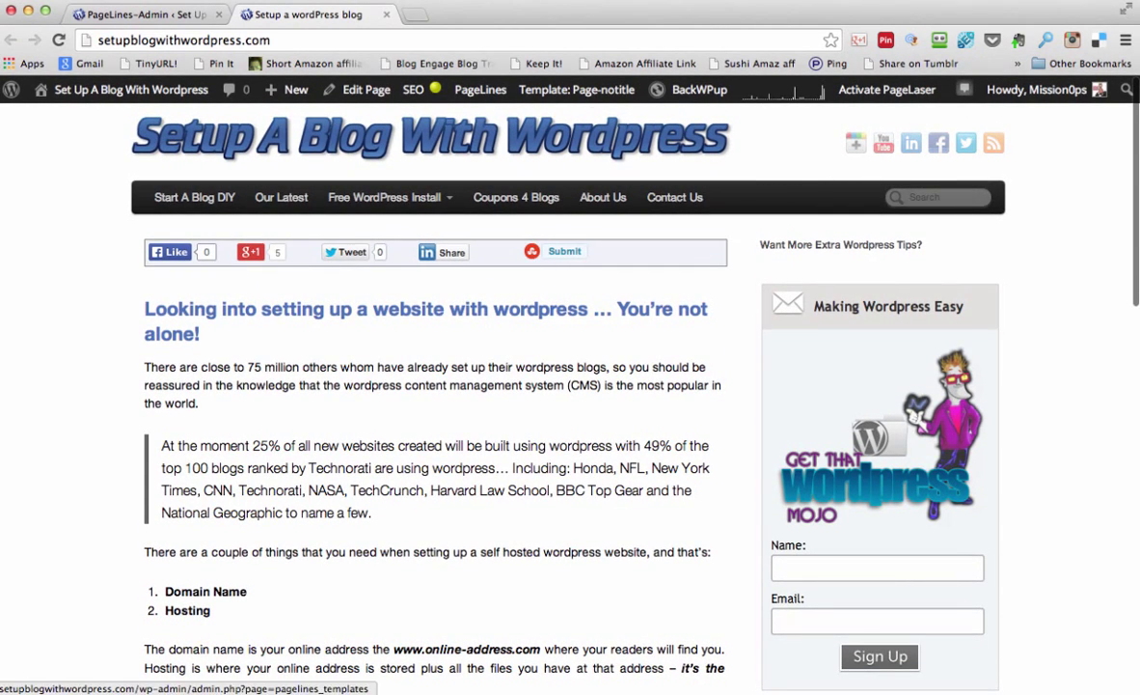
left_click(95, 16)
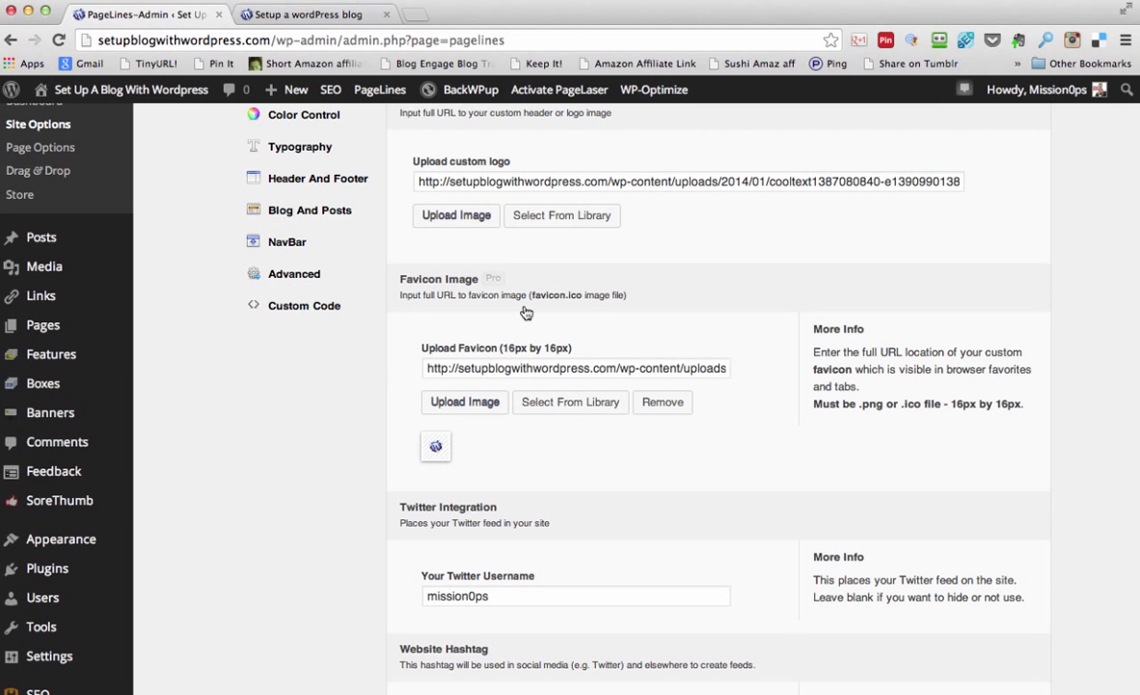
Open the Blog And Posts settings and set the blog post layout to Blog Layout Mode
left_click(307, 210)
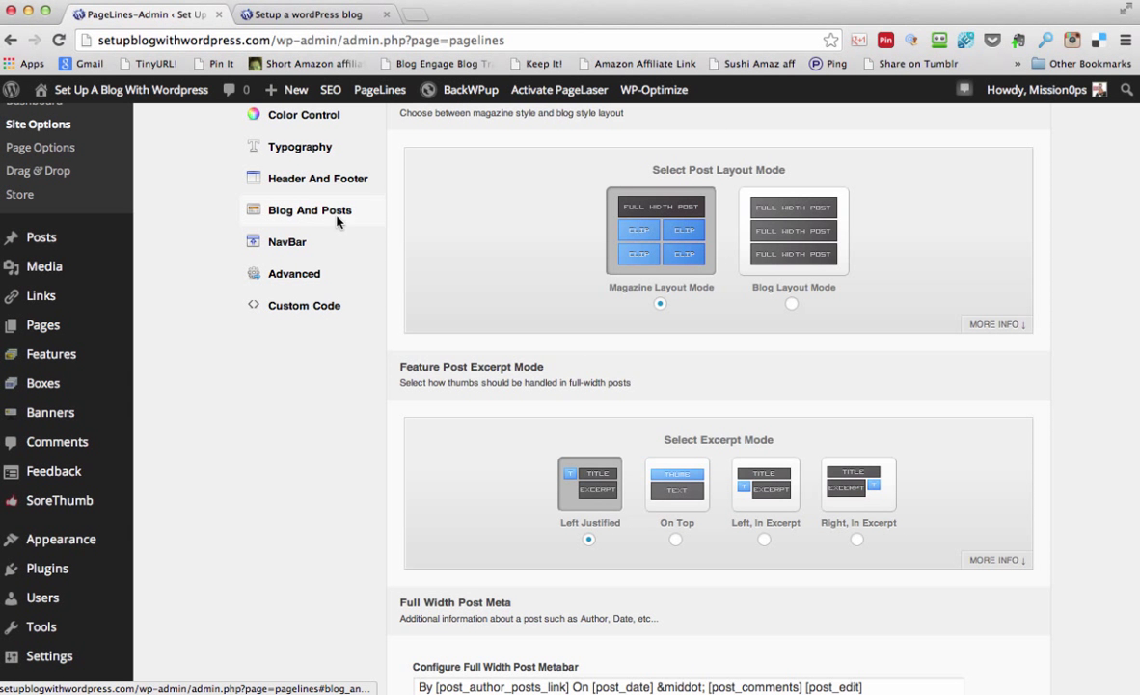
scroll(890, 228, "up", 3)
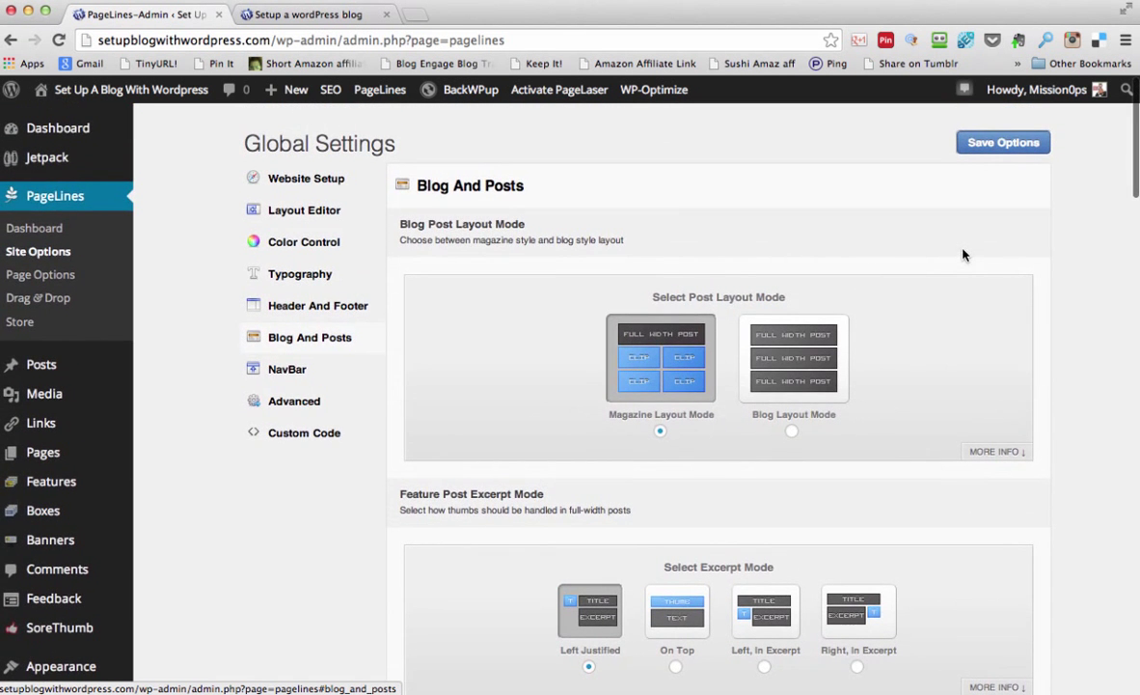
scroll(660, 235, "down", 2)
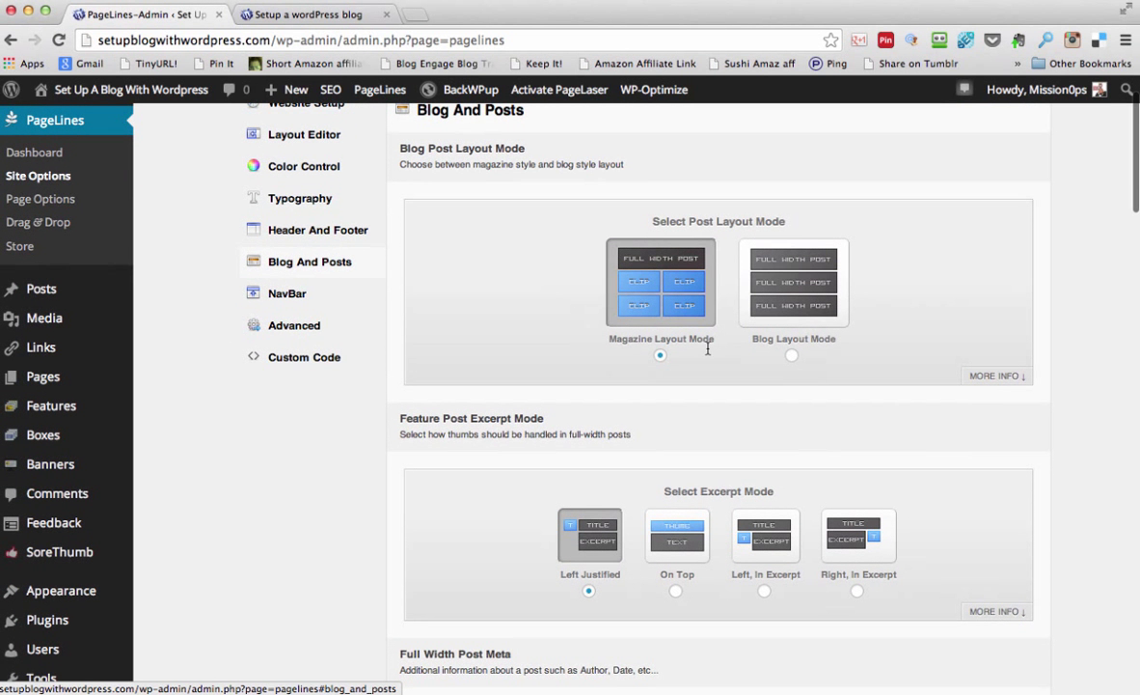
left_click(791, 355)
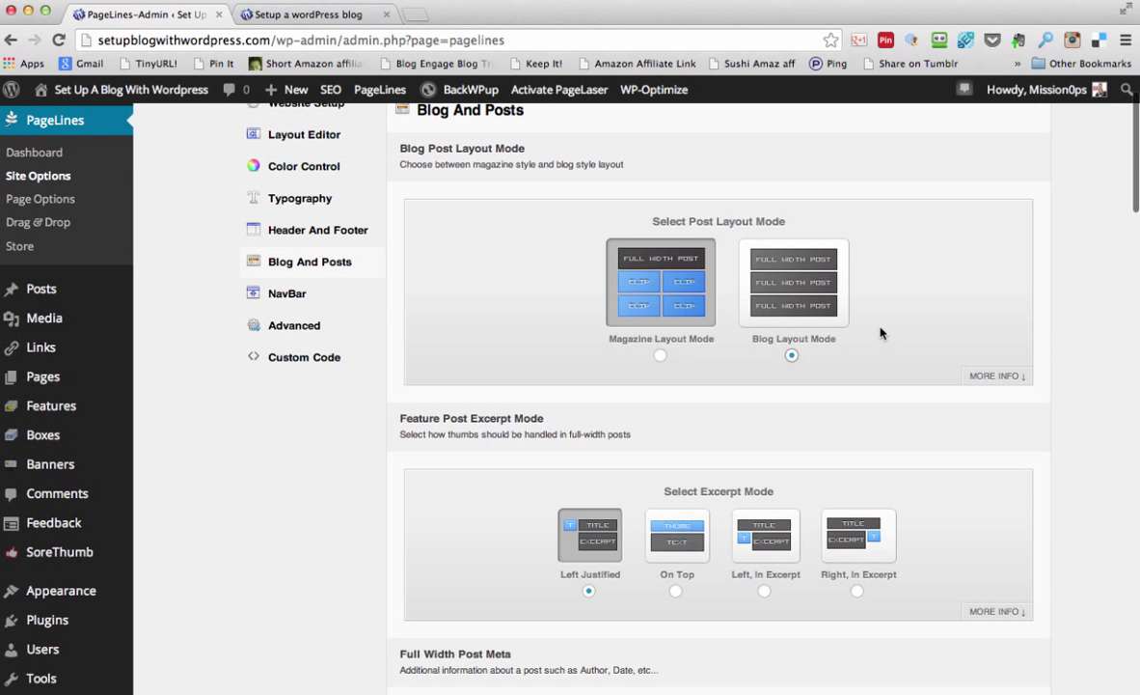
Review the post excerpt mode, clip excerpt mode, metabar, full width posts and post thumbnail placement options
scroll(946, 294, "down", 2)
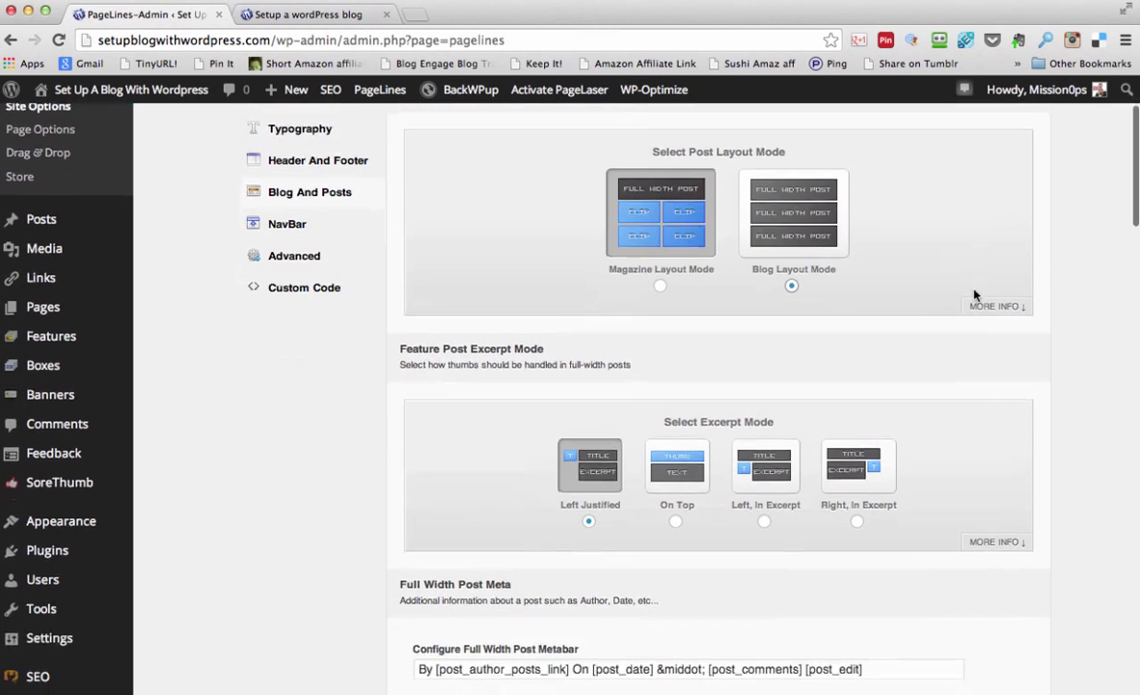
scroll(878, 292, "down", 1)
scroll(949, 294, "down", 1)
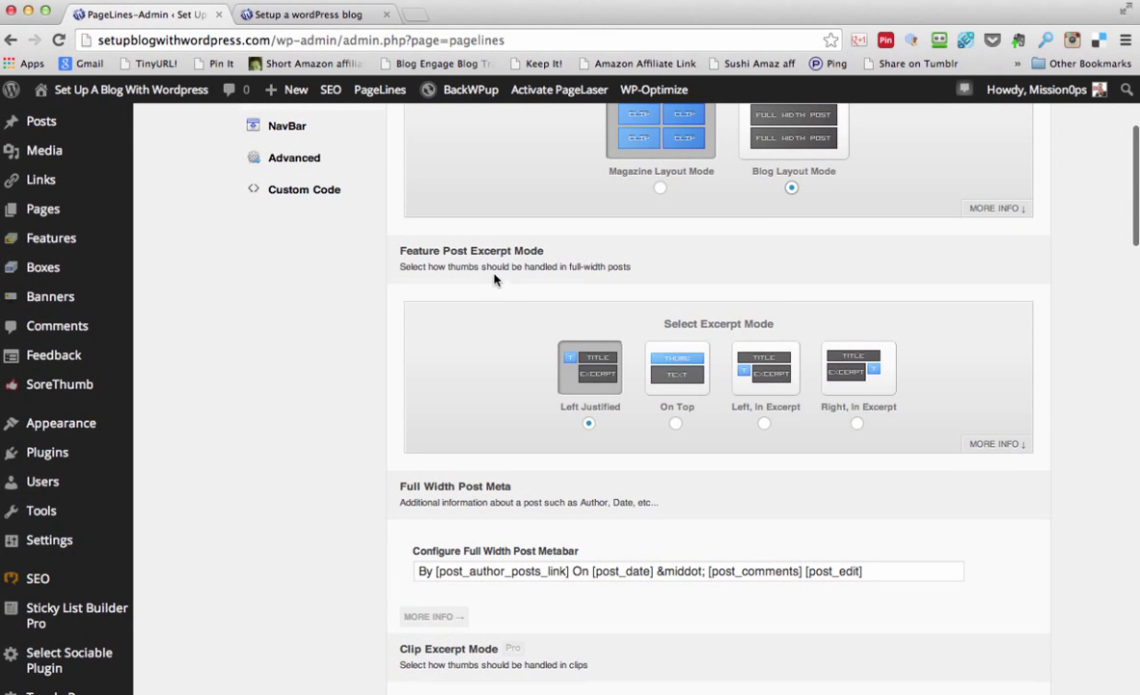
scroll(512, 322, "up", 2)
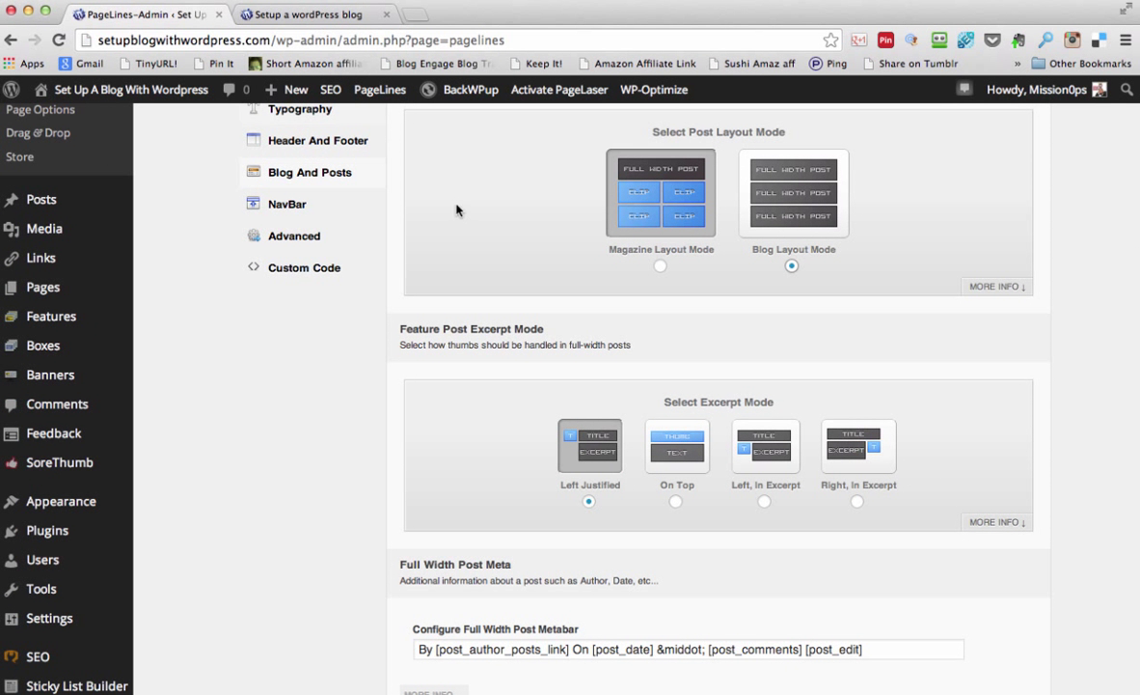
scroll(945, 429, "down", 3)
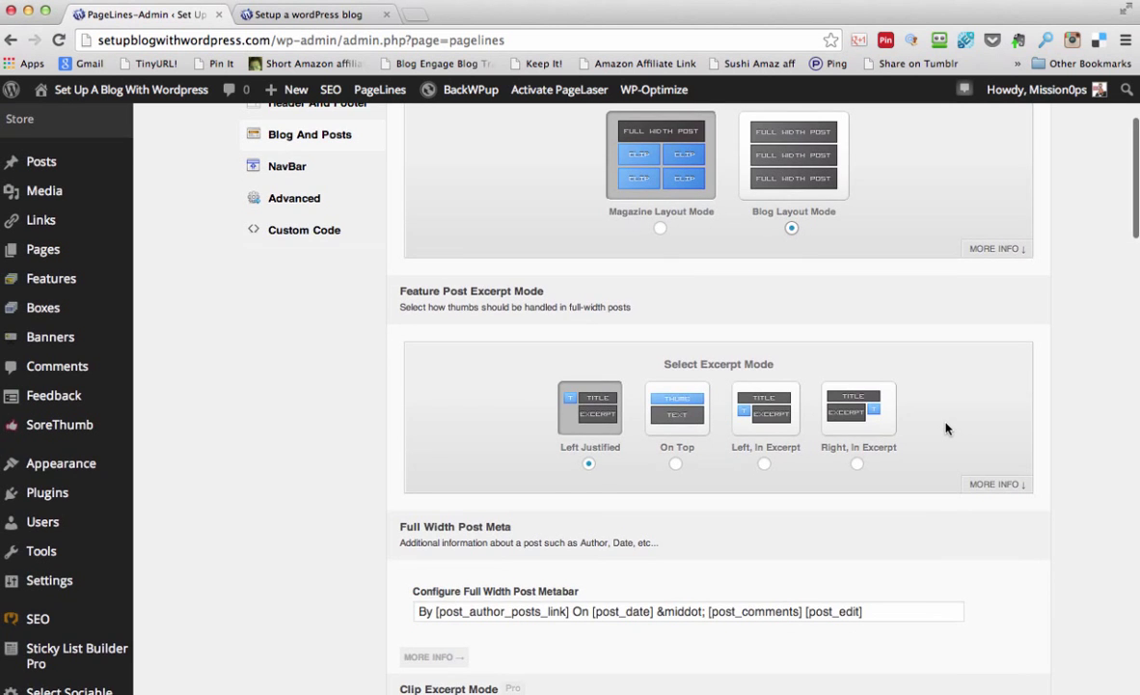
scroll(932, 428, "down", 2)
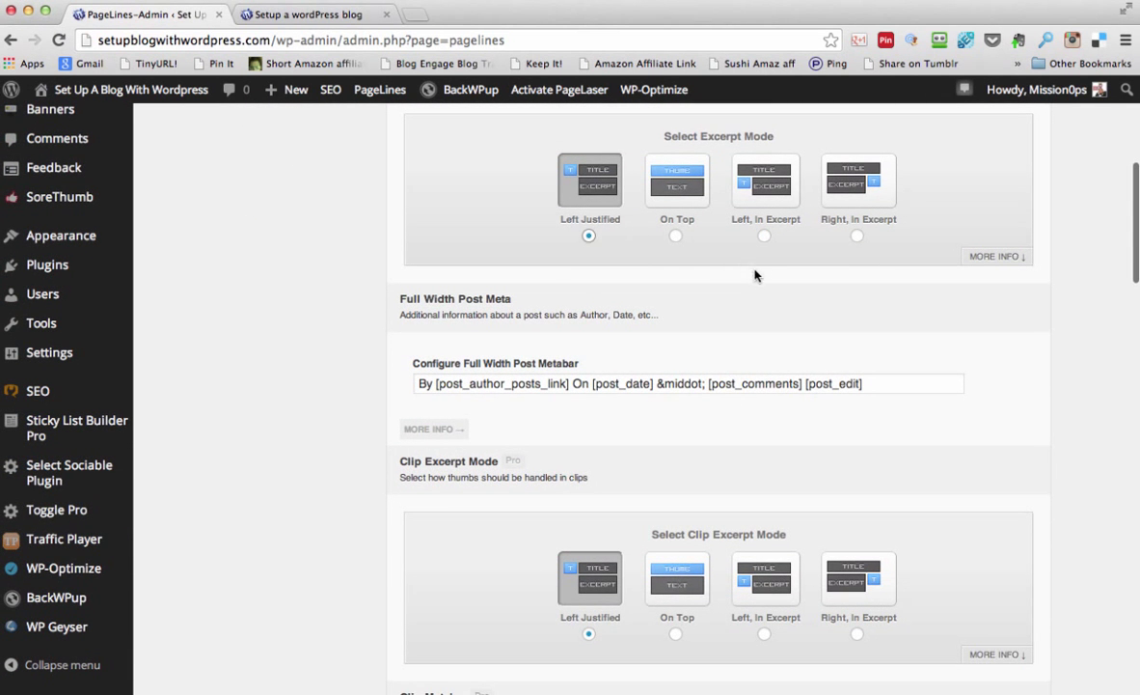
scroll(820, 295, "down", 1)
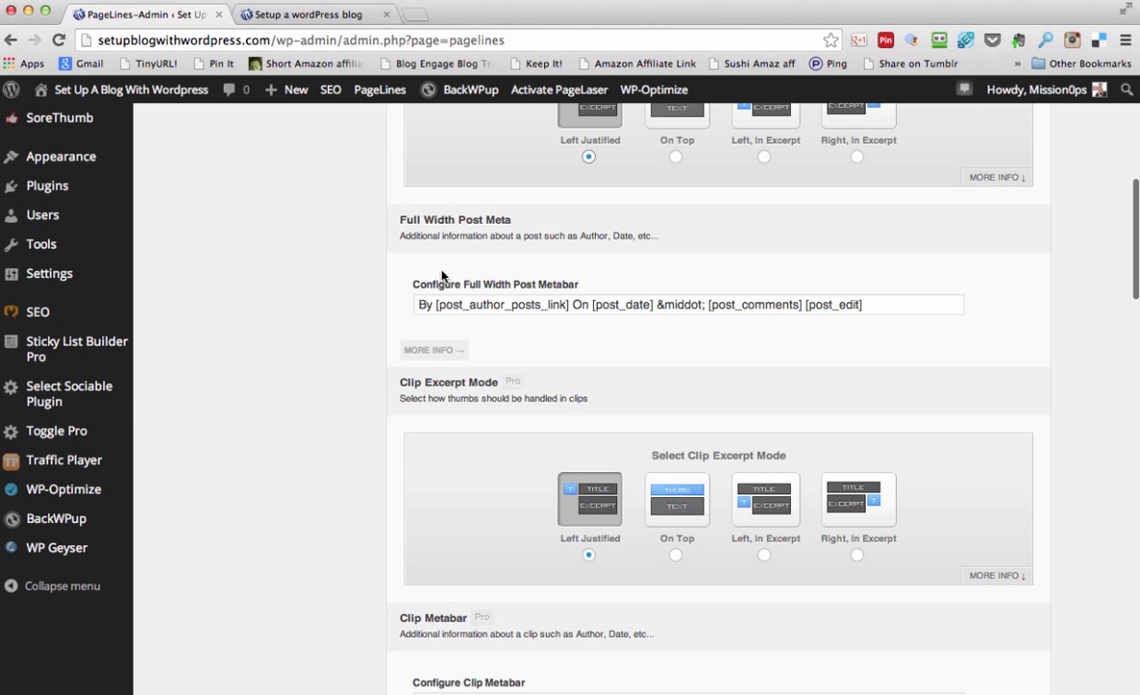
scroll(1087, 361, "down", 7)
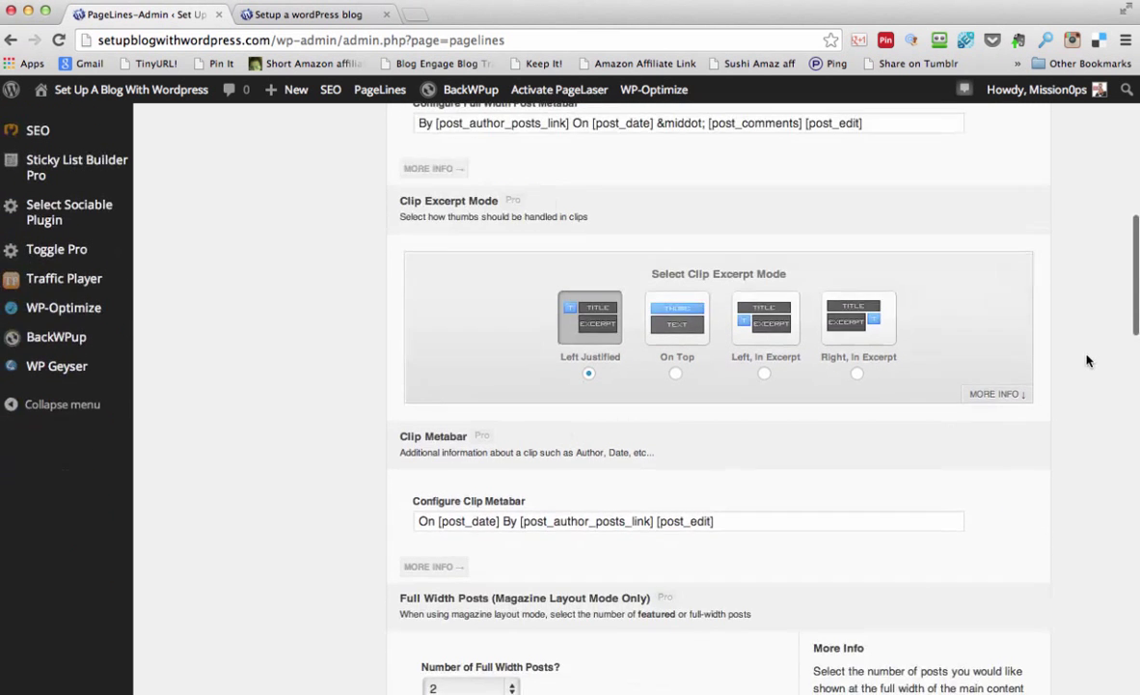
scroll(1087, 361, "down", 2)
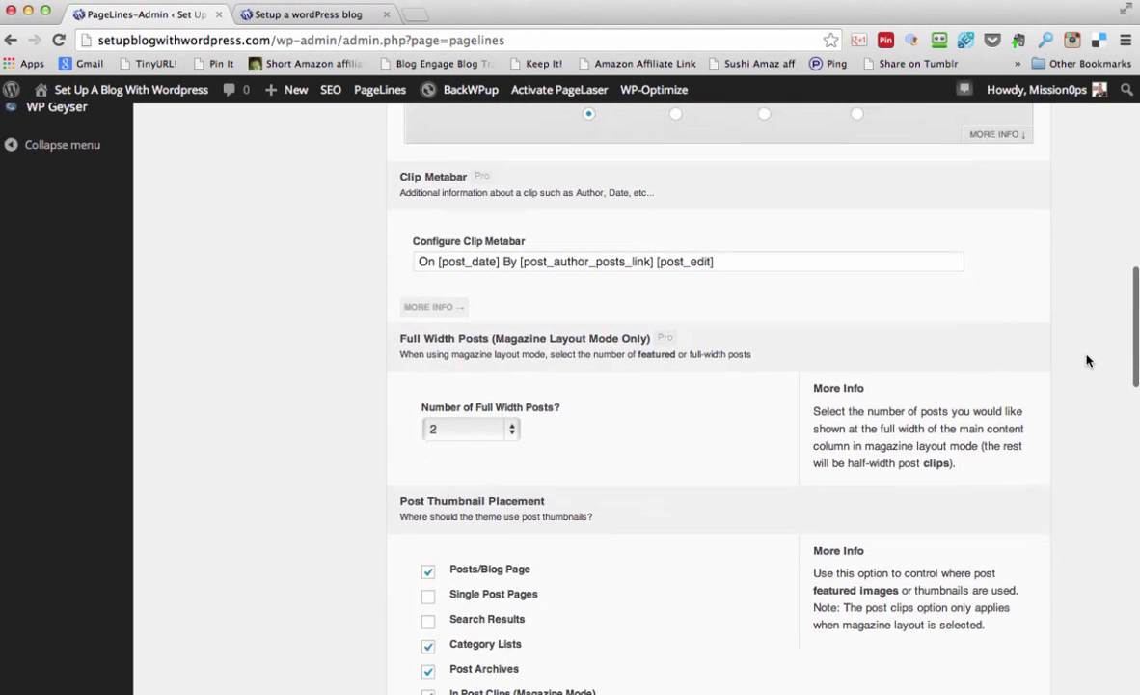
scroll(1087, 360, "down", 5)
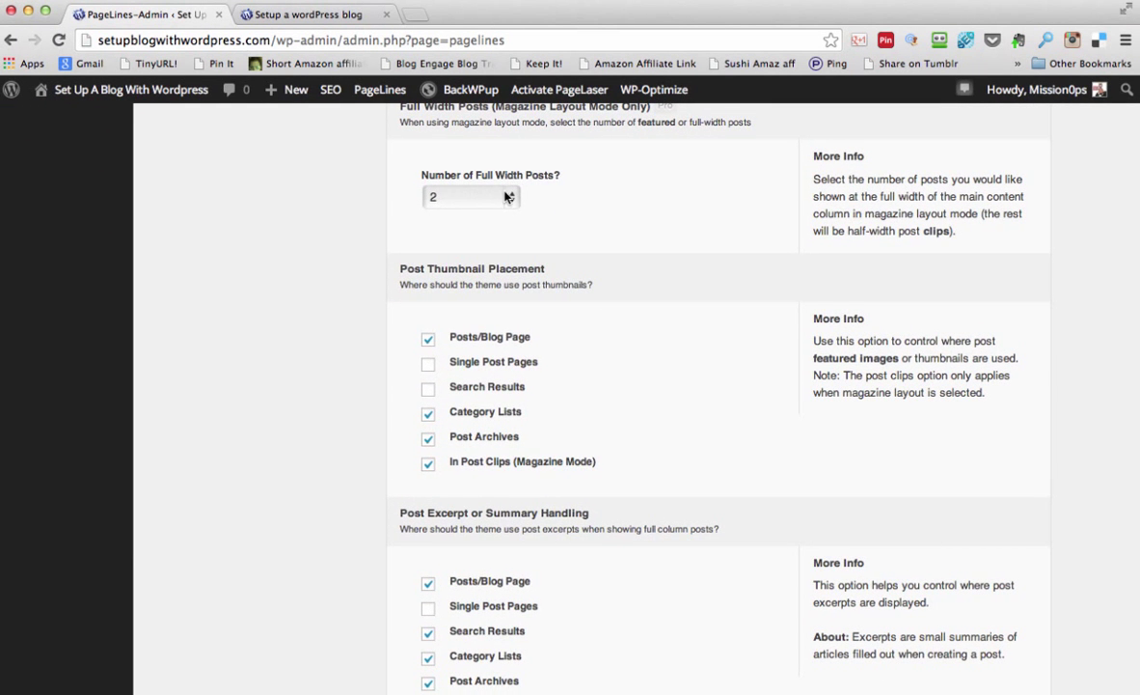
scroll(631, 224, "up", 1)
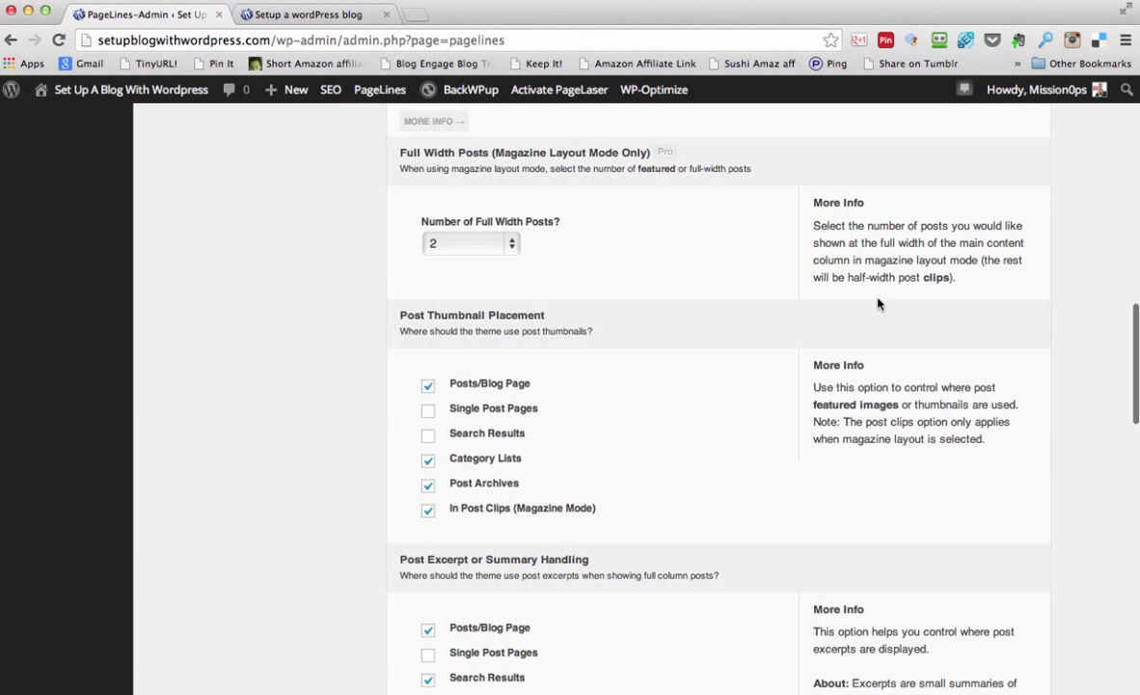
Review the sharebar buttons, continue reading text, full post content, excerpt length and allowed tags, and save the Blog And Posts options
scroll(695, 320, "down", 12)
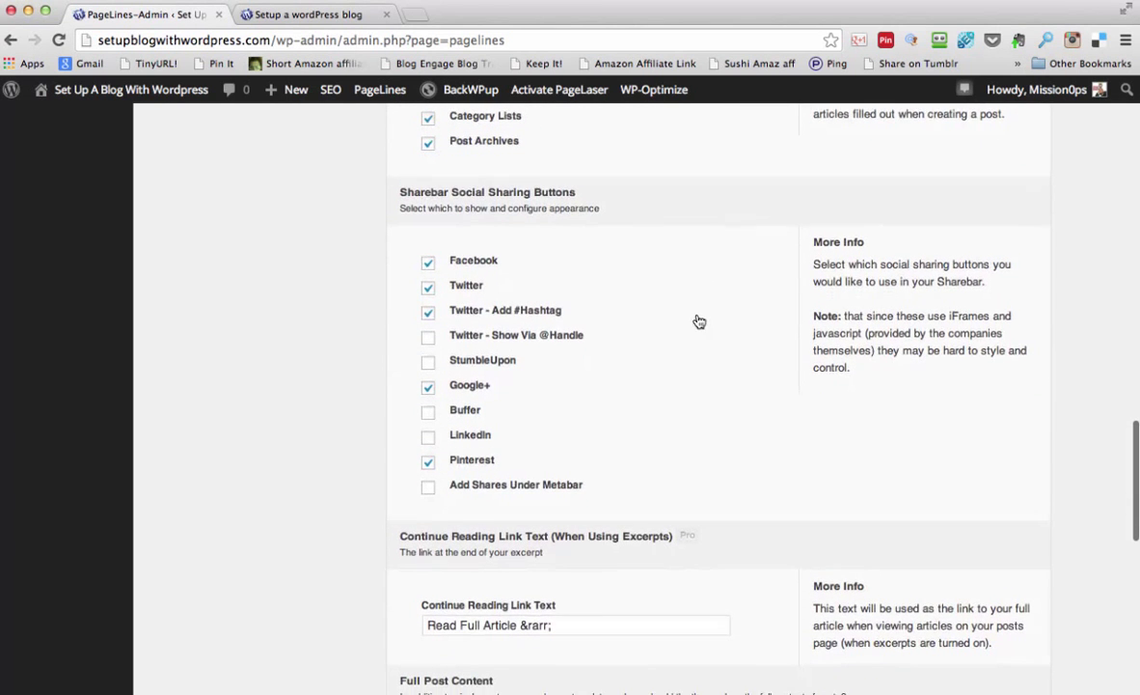
scroll(699, 320, "down", 4)
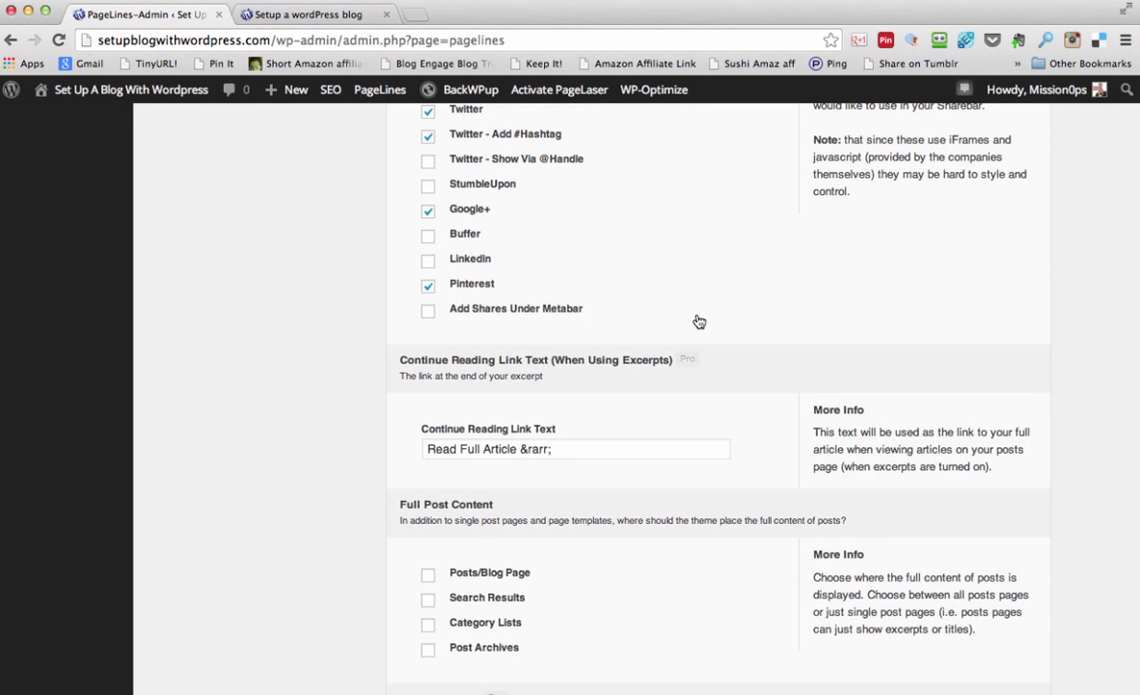
scroll(700, 321, "down", 4)
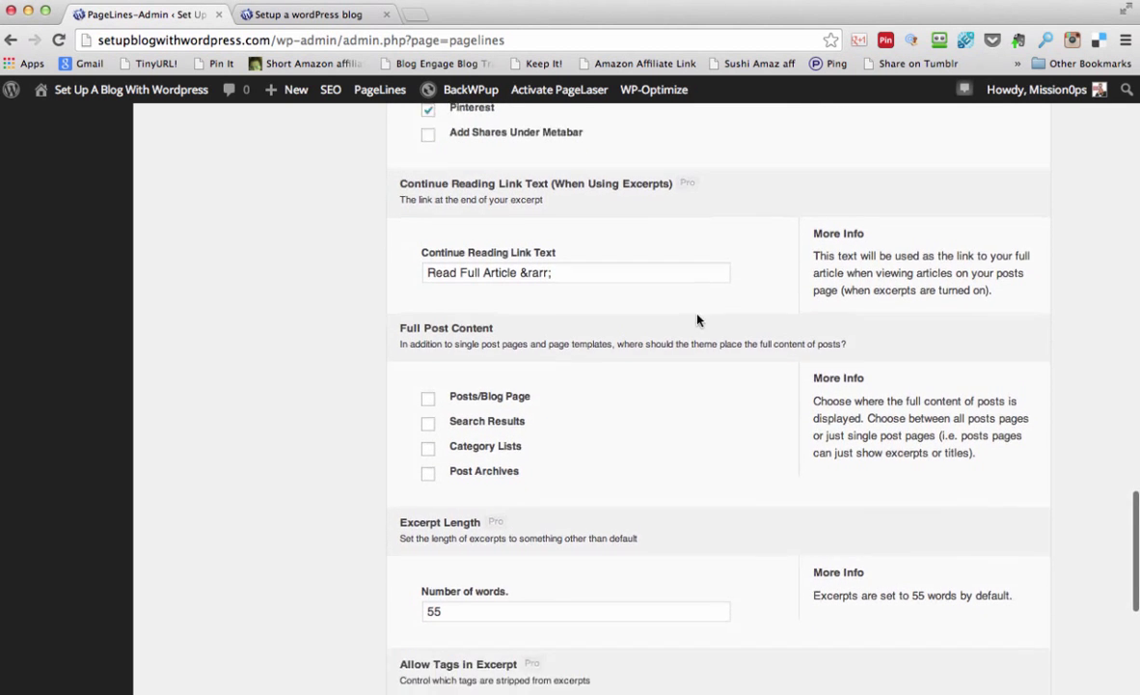
scroll(699, 321, "down", 2)
scroll(699, 321, "down", 3)
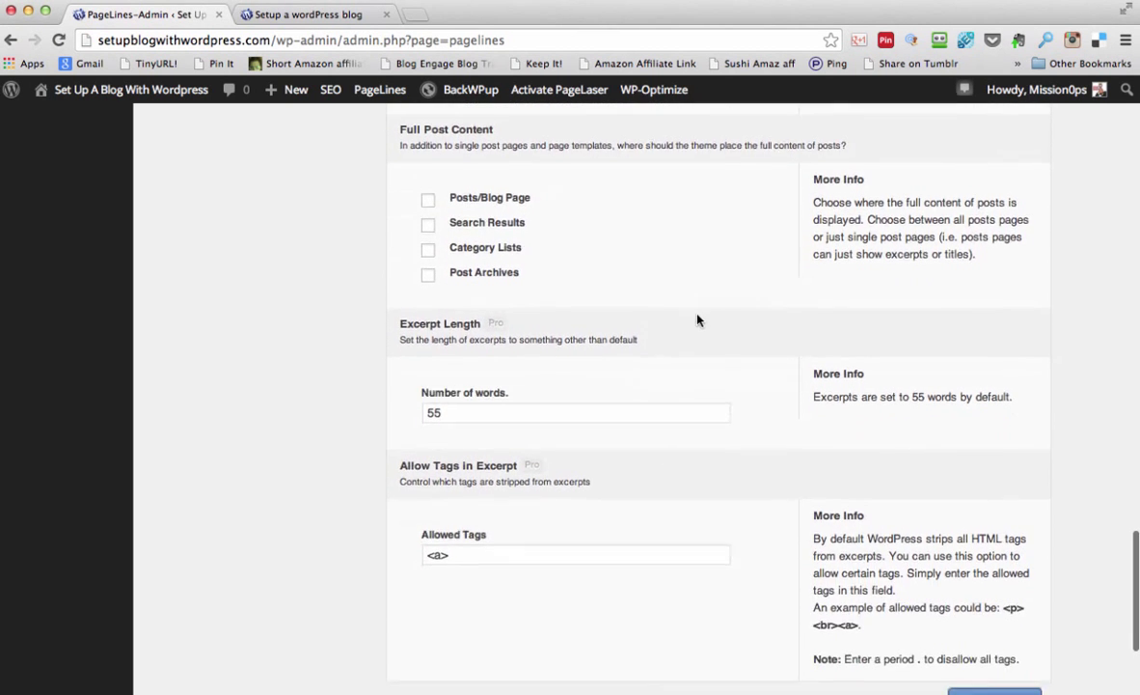
scroll(699, 320, "down", 3)
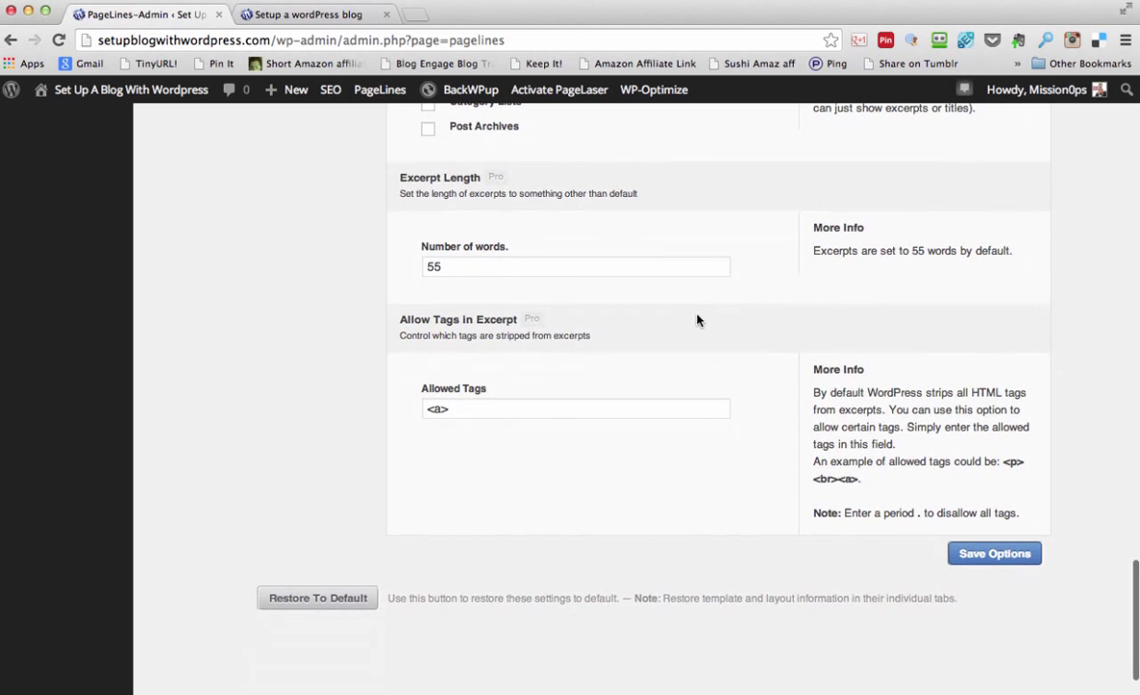
scroll(699, 320, "down", 2)
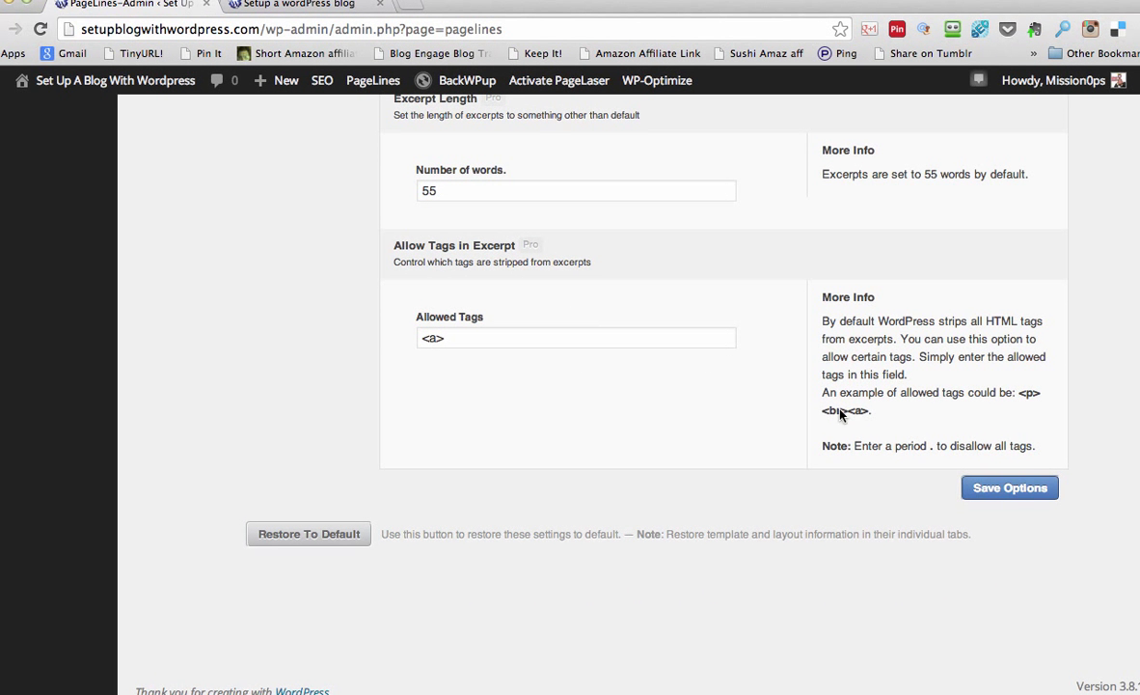
left_click(1017, 487)
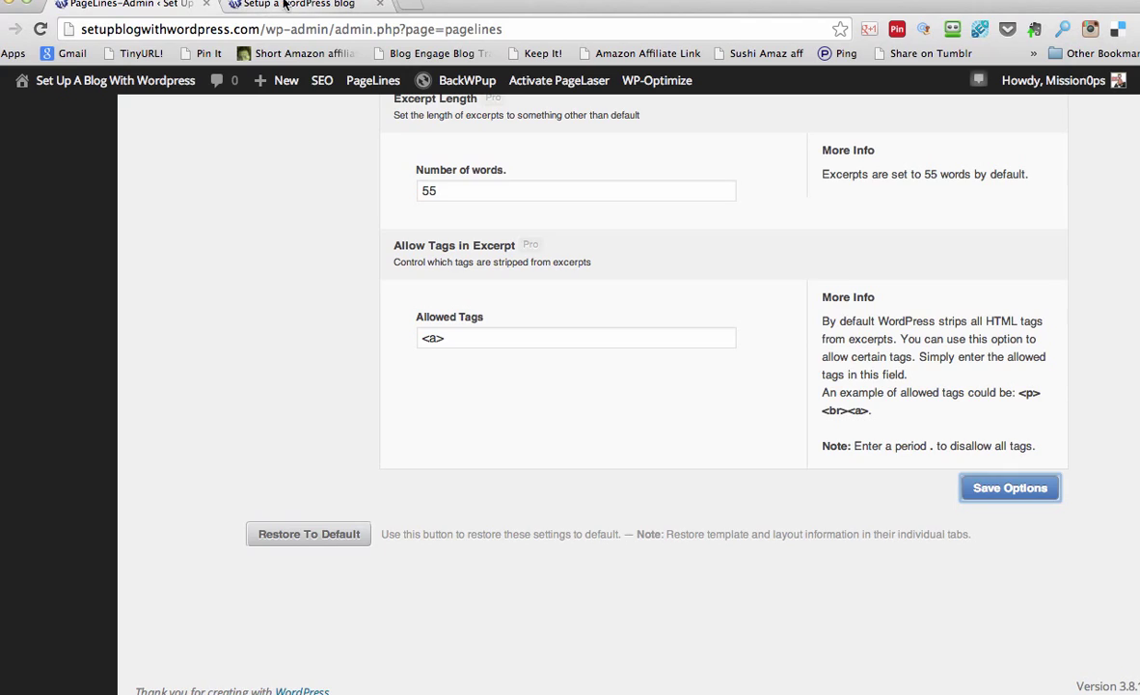
Open the NavBar section of the global settings
scroll(267, 184, "up", 15)
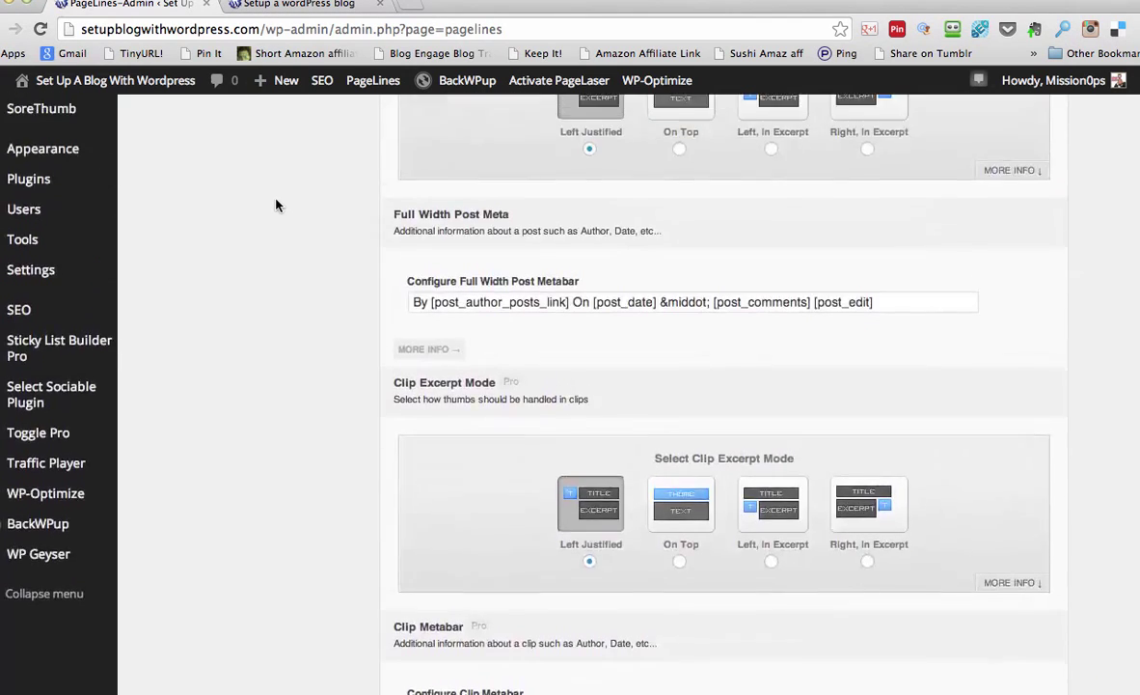
scroll(275, 204, "up", 5)
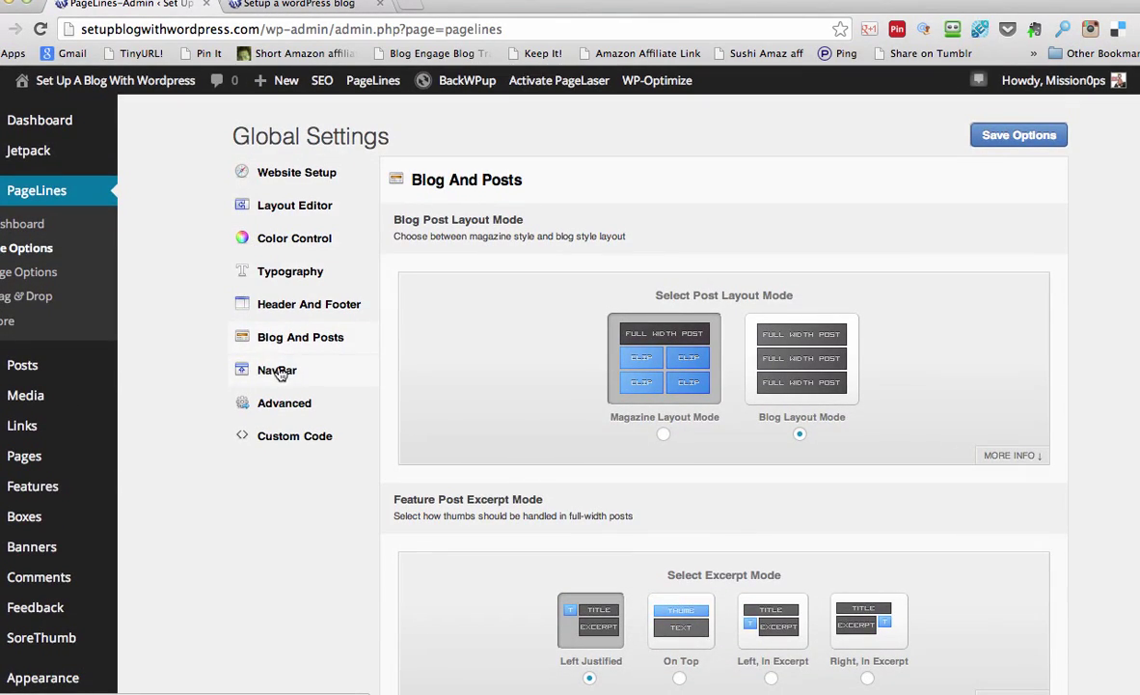
left_click(279, 373)
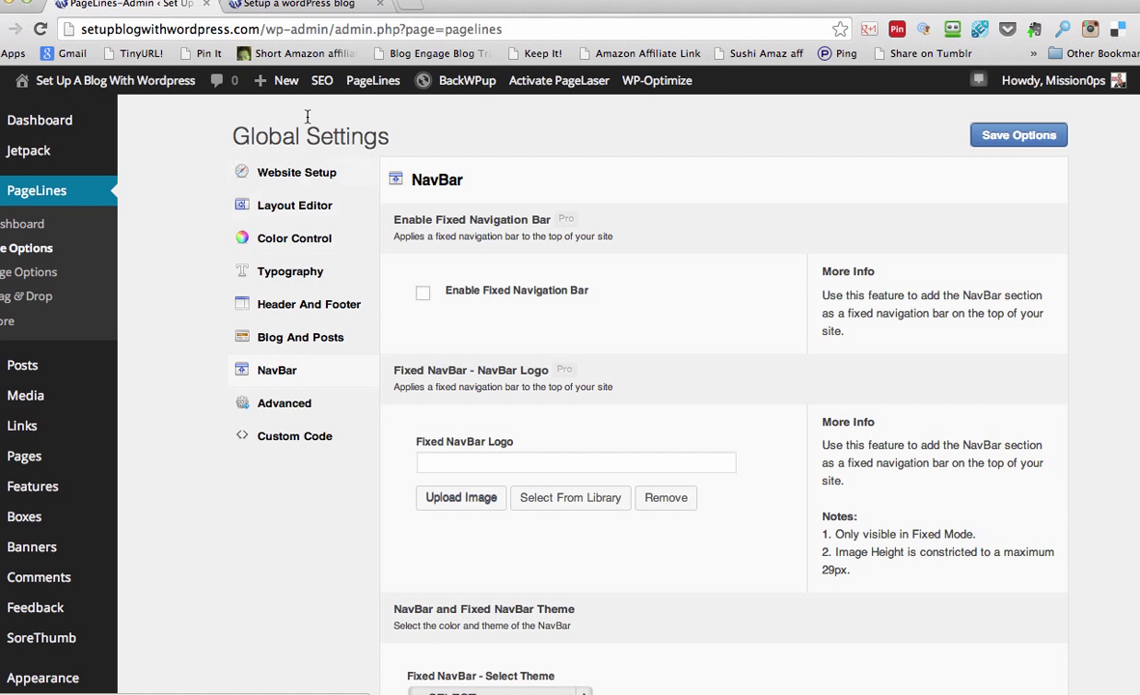
Check how the live site's navigation bar scrolls, and enable the fixed navigation bar in the NavBar settings
left_click(294, 4)
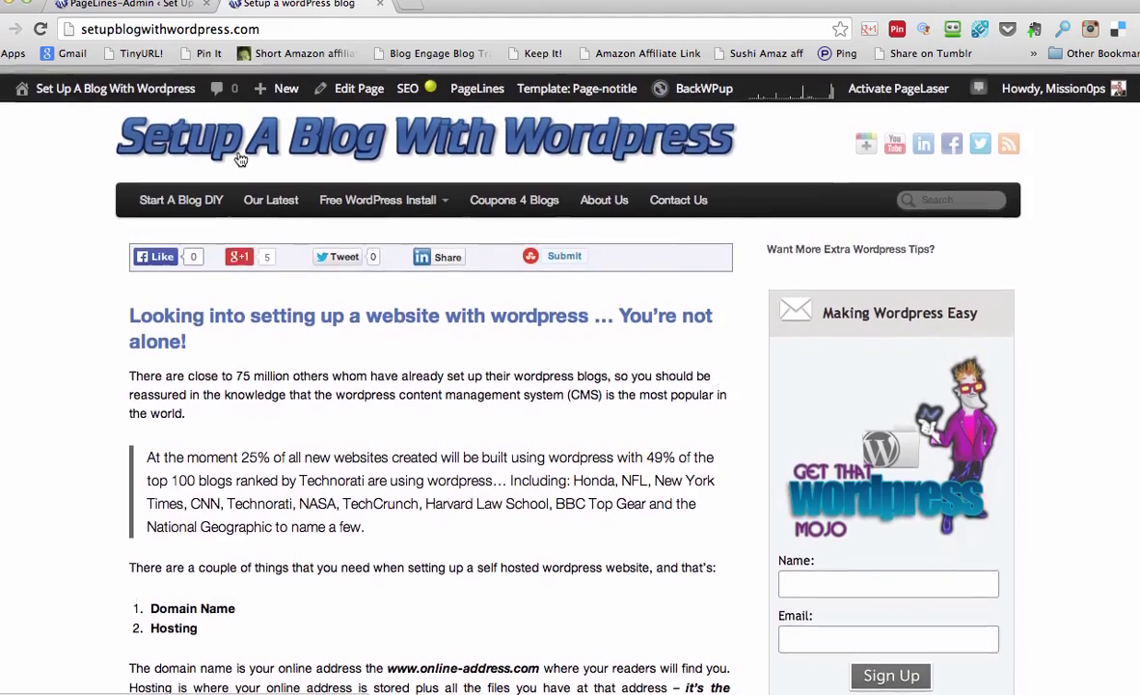
scroll(33, 165, "down", 5)
scroll(35, 166, "up", 5)
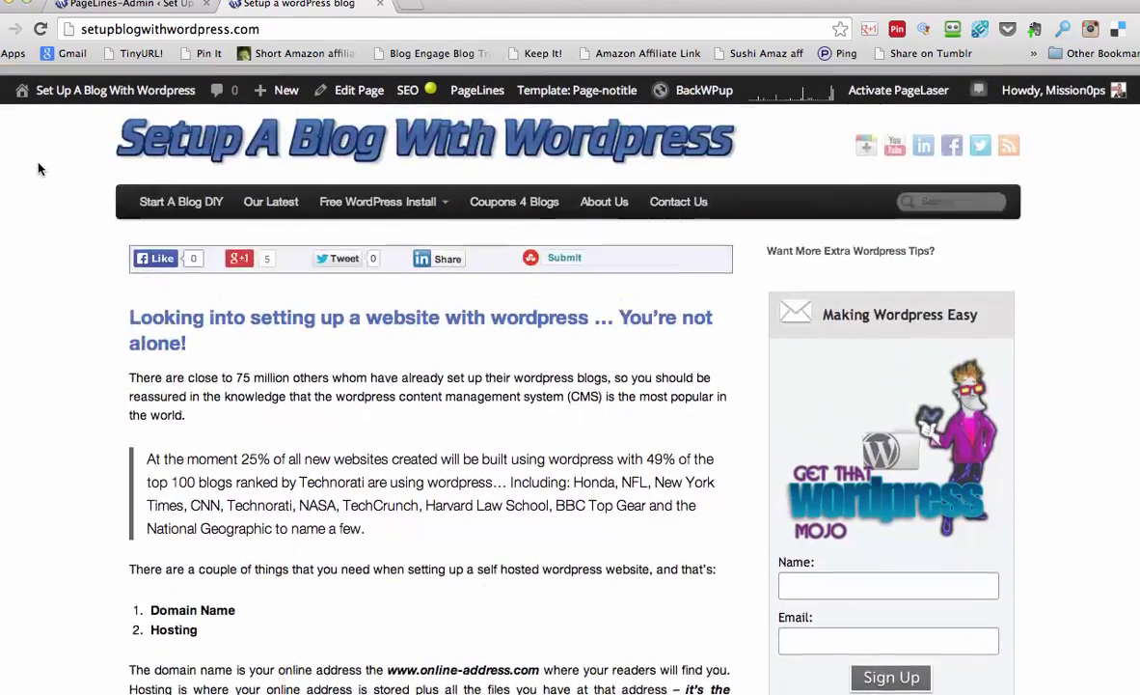
left_click(101, 5)
left_click(424, 293)
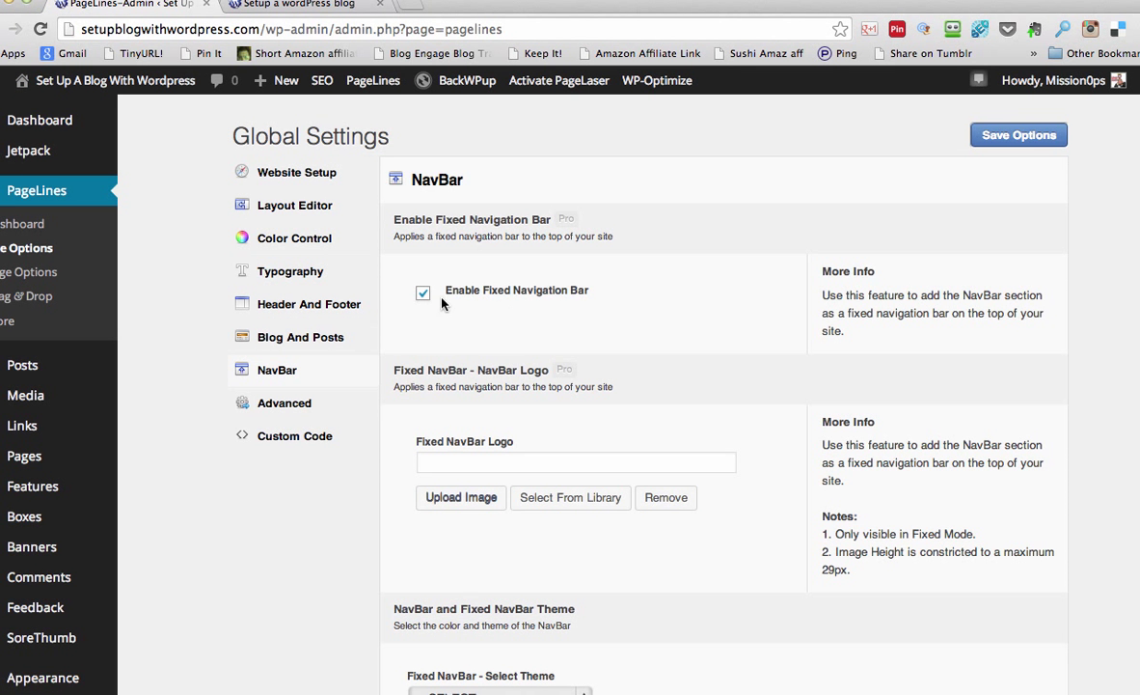
Set the Fixed NavBar Logo to the inside-wordpress image from the media library
scroll(696, 372, "down", 3)
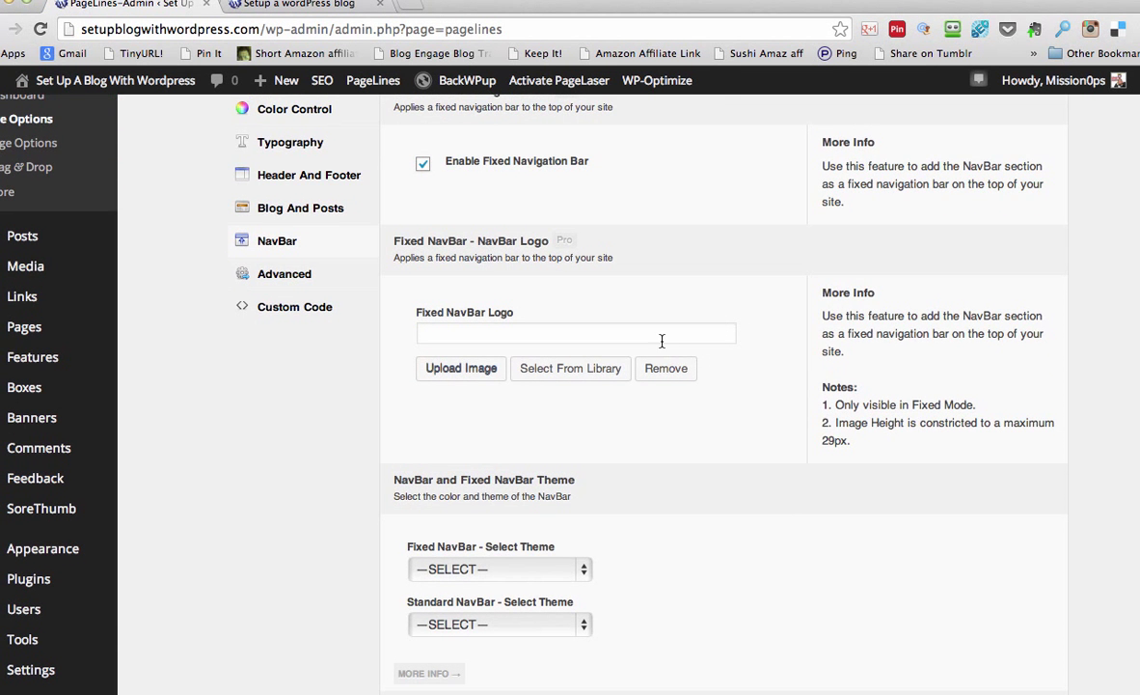
left_click(571, 368)
left_click(822, 536)
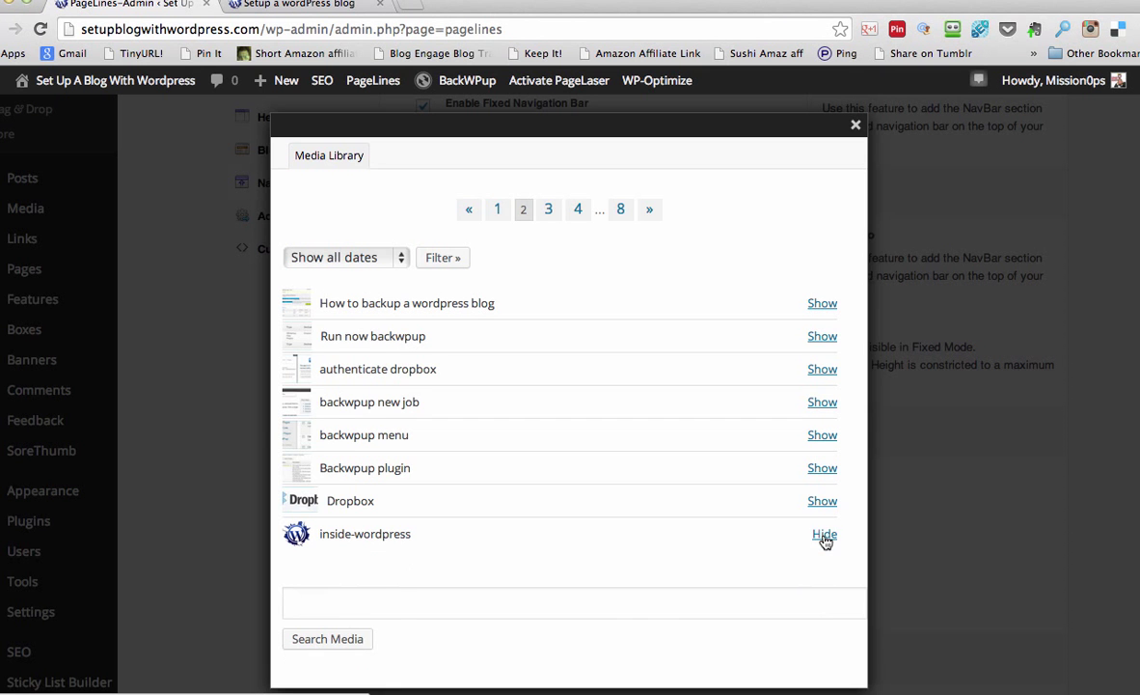
scroll(792, 526, "down", 2)
scroll(733, 564, "down", 1)
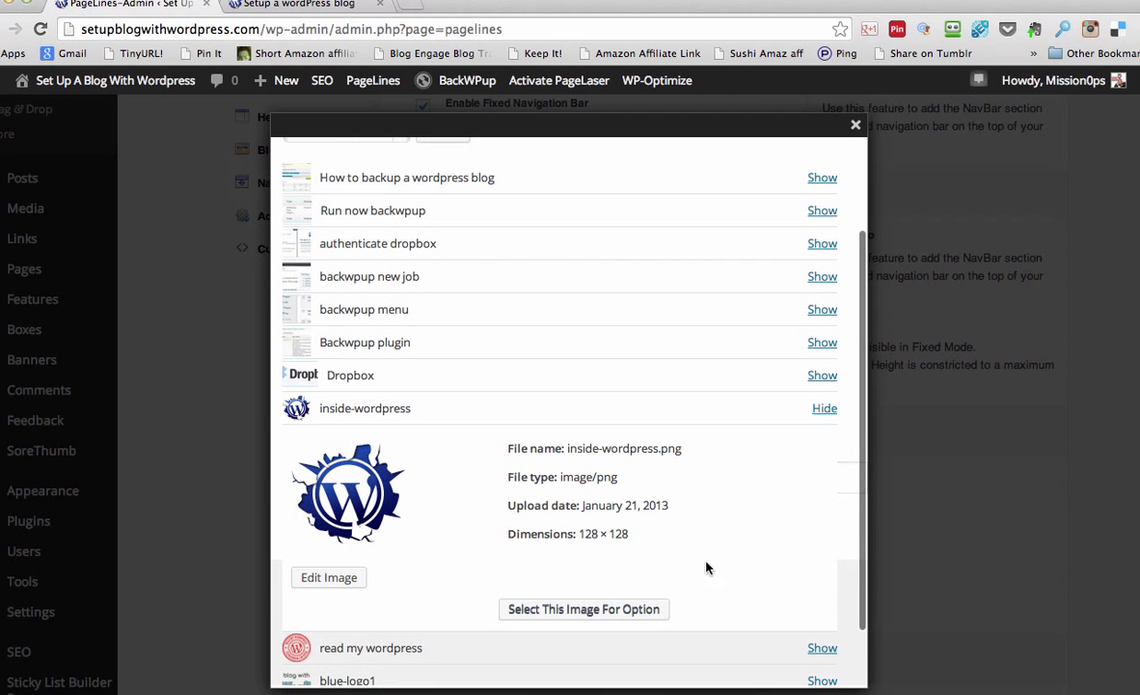
left_click(592, 611)
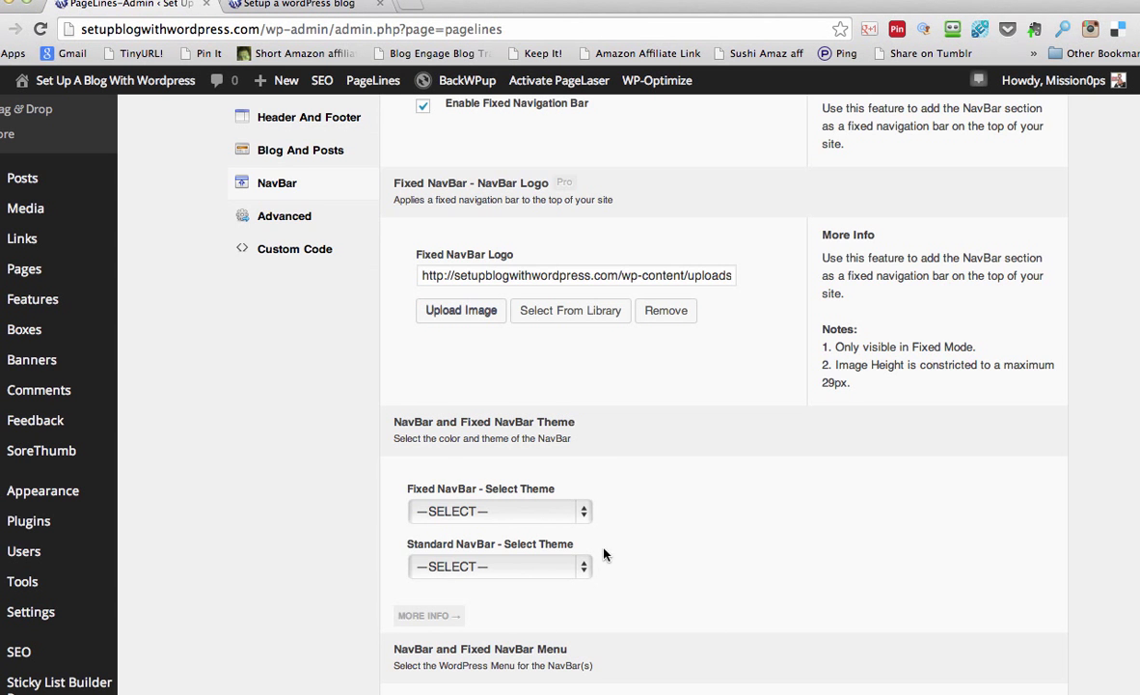
scroll(621, 446, "down", 3)
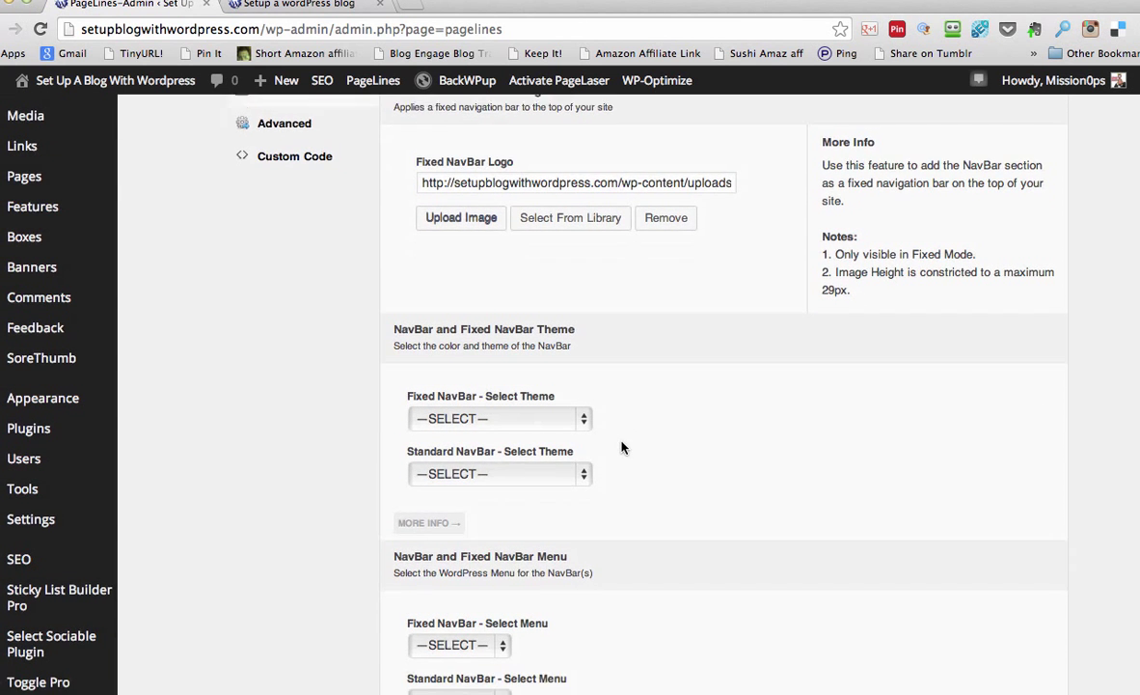
Set the Fixed NavBar theme to Blue and the Standard NavBar theme to Black Transparent (Default)
scroll(629, 428, "down", 1)
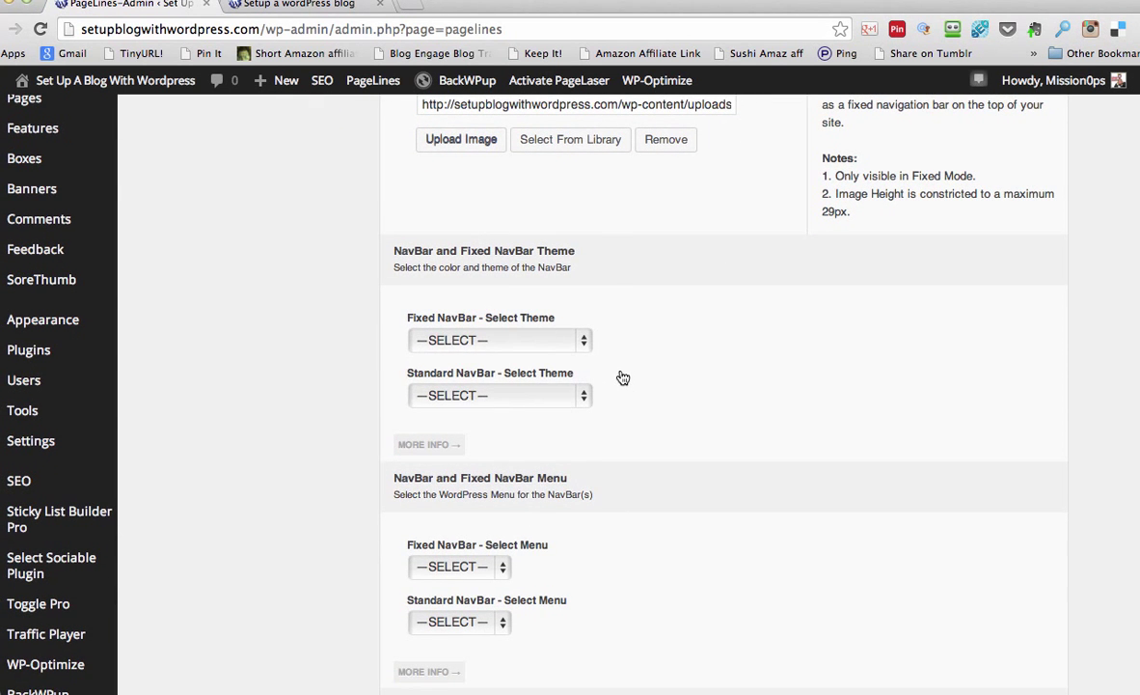
left_click(584, 340)
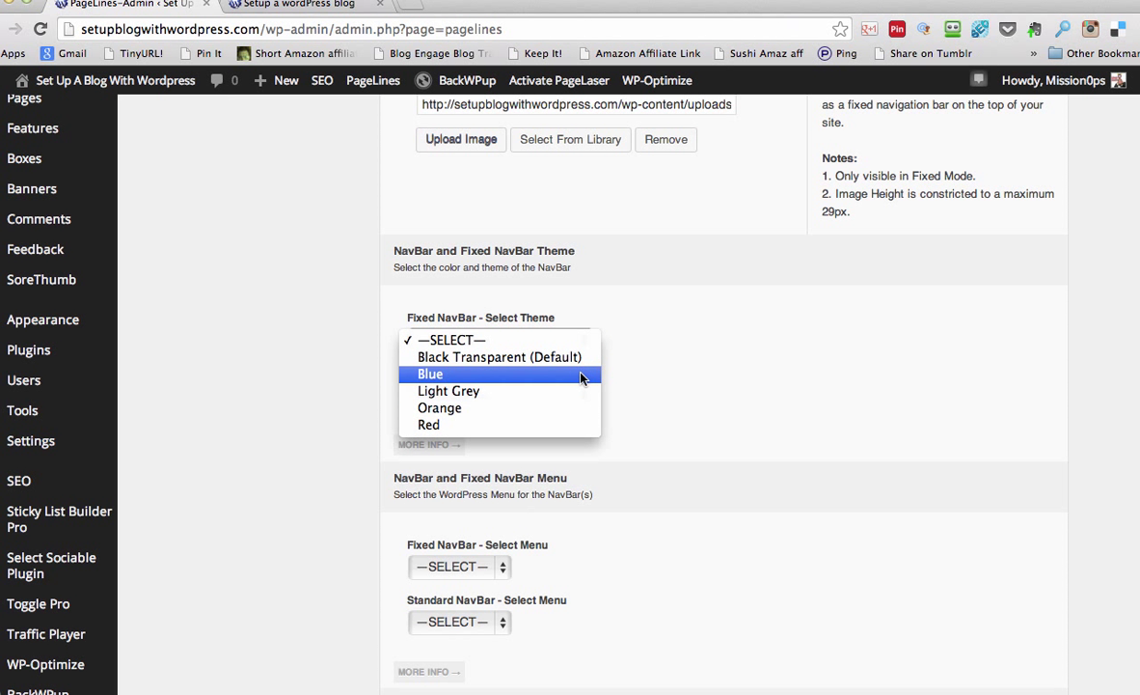
left_click(584, 377)
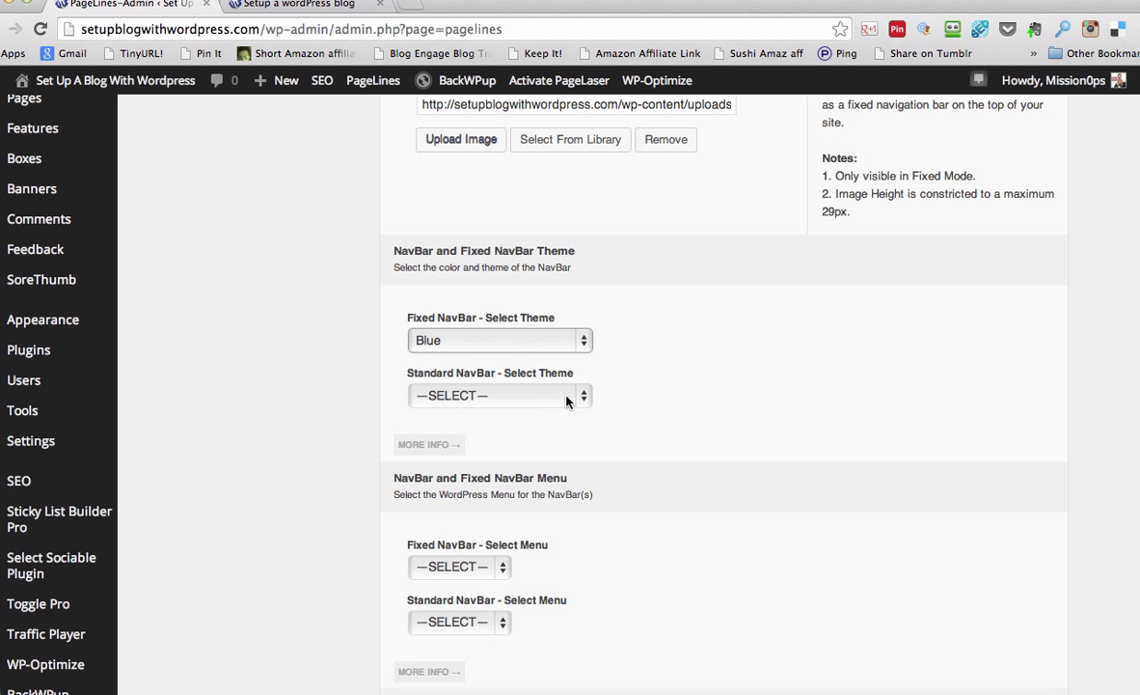
left_click(585, 397)
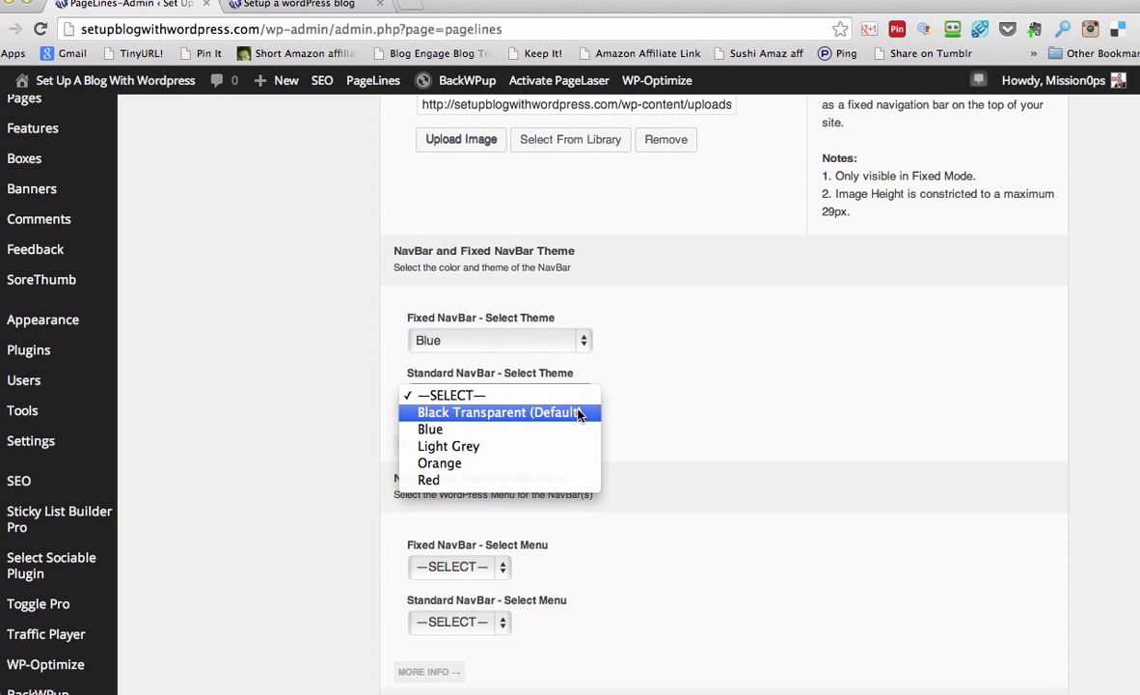
left_click(582, 410)
Assign the Main Menu to the Fixed NavBar
scroll(688, 425, "down", 5)
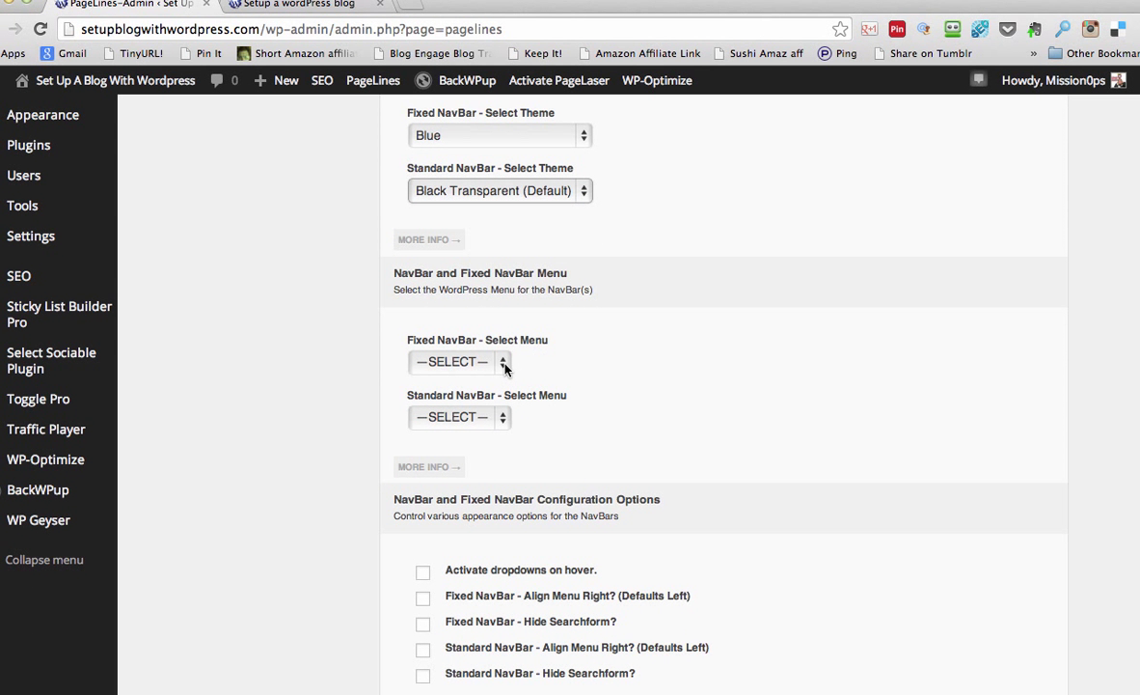
left_click(503, 365)
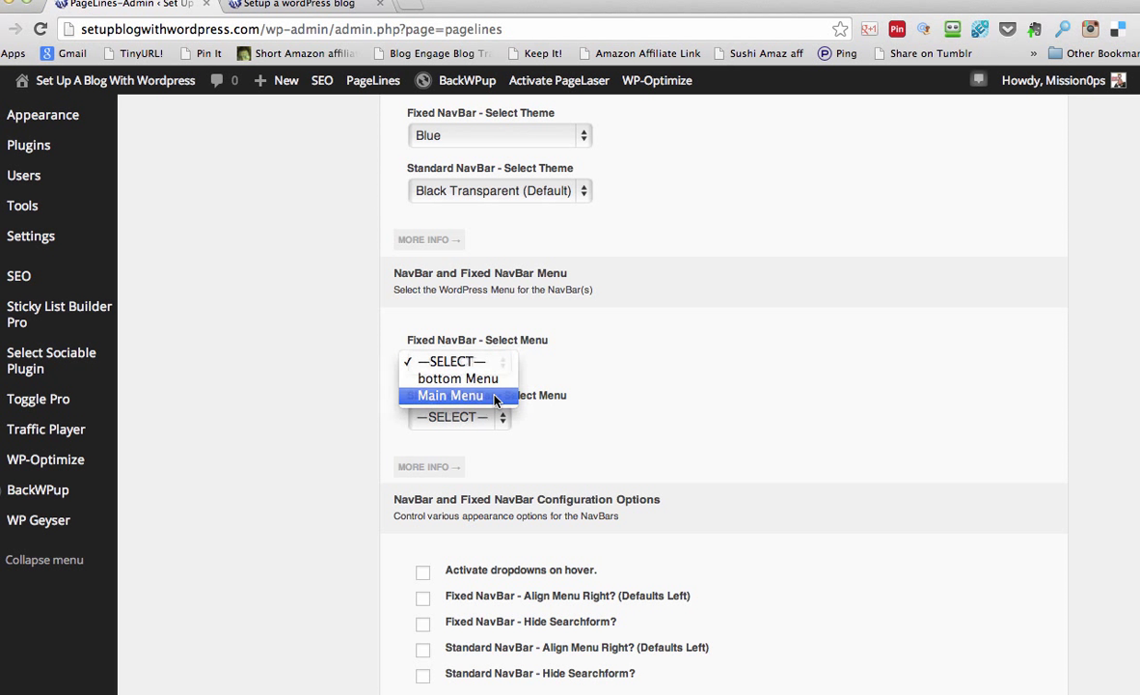
left_click(450, 395)
Activate dropdowns on hover in the NavBar configuration options and save the NavBar options
scroll(598, 400, "down", 1)
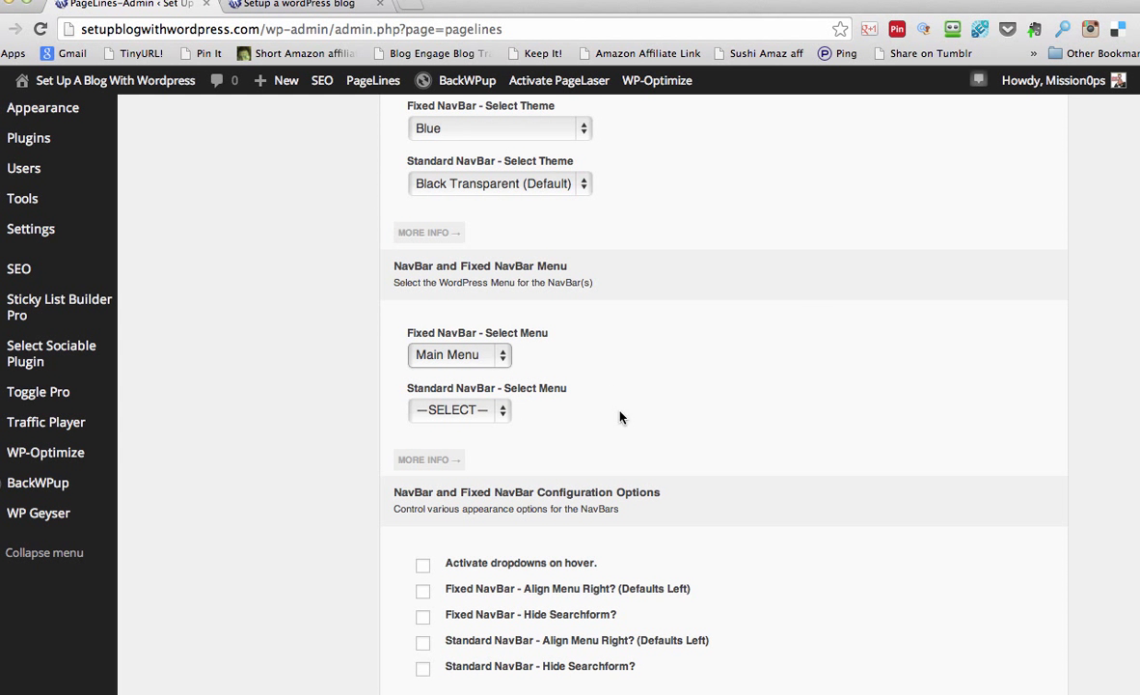
scroll(814, 448, "down", 6)
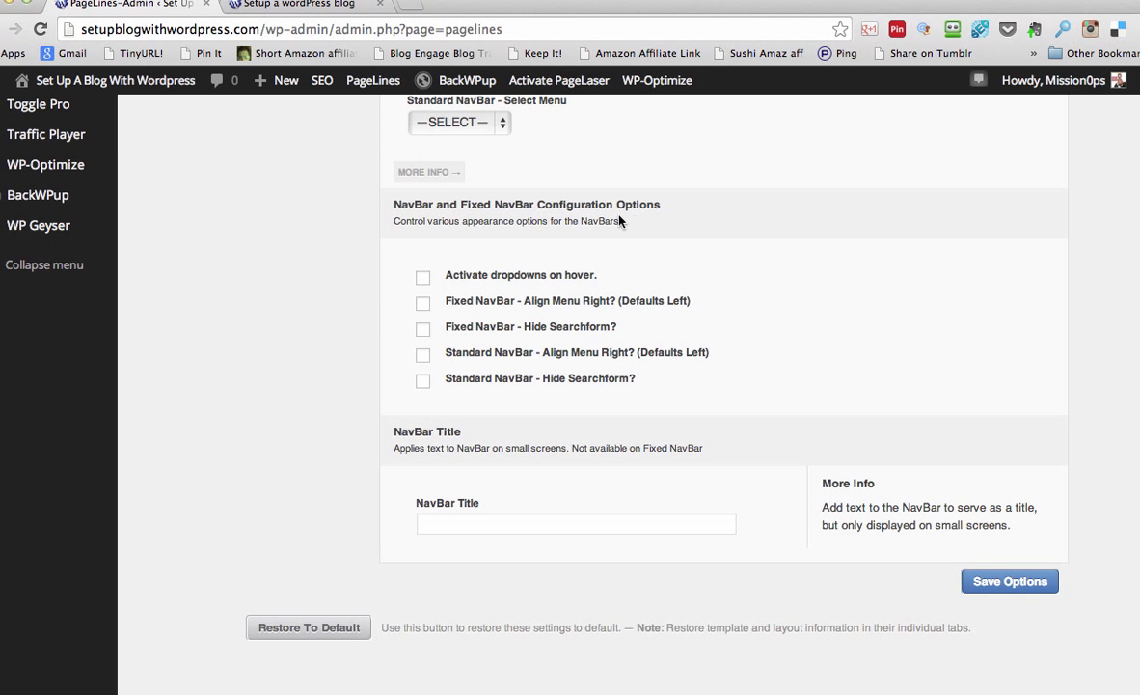
left_click(423, 279)
scroll(415, 302, "down", 1)
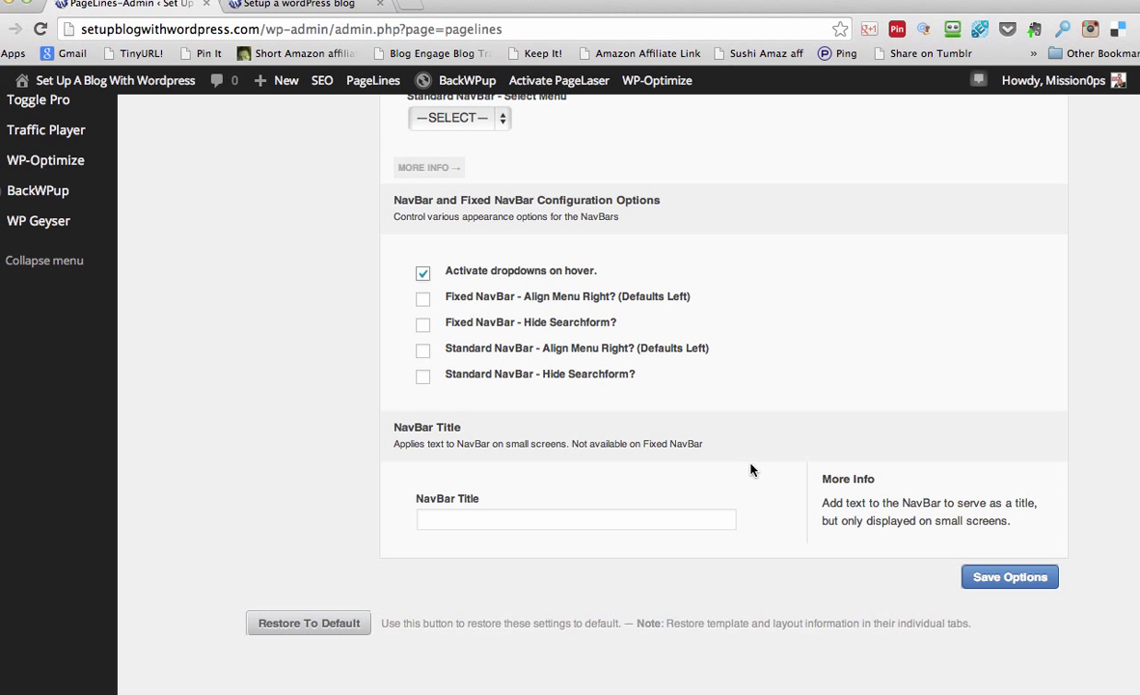
left_click(1000, 579)
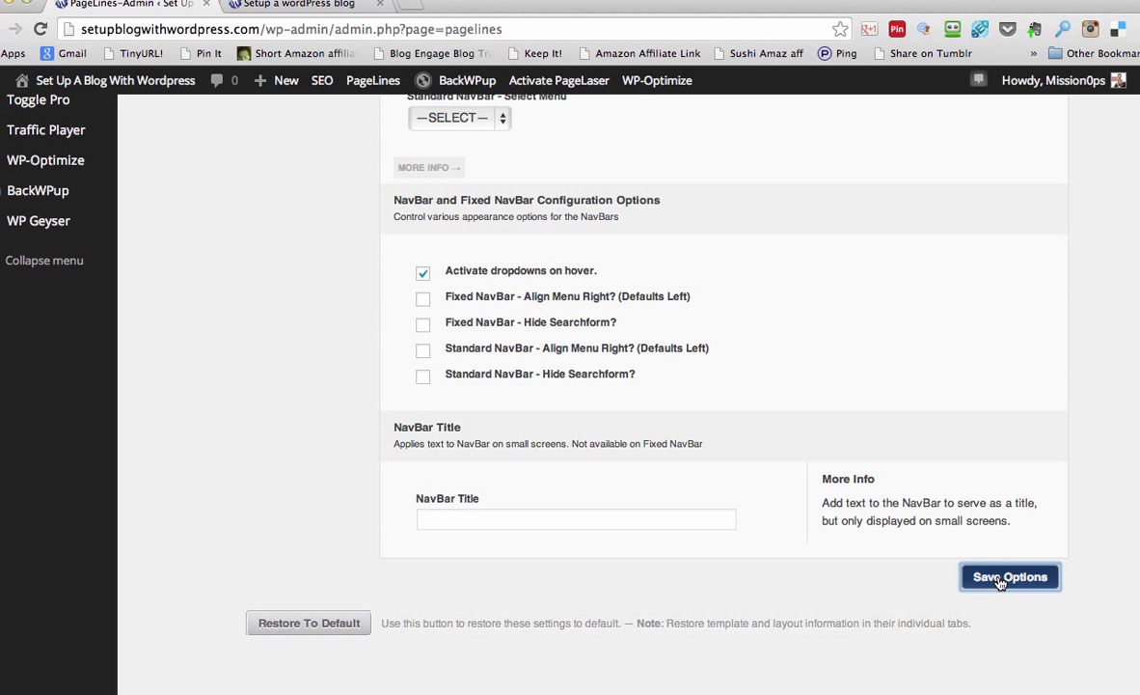
Check on the live site how the fixed navigation bar behaves while the home page scrolls
key("ctrl+Tab")
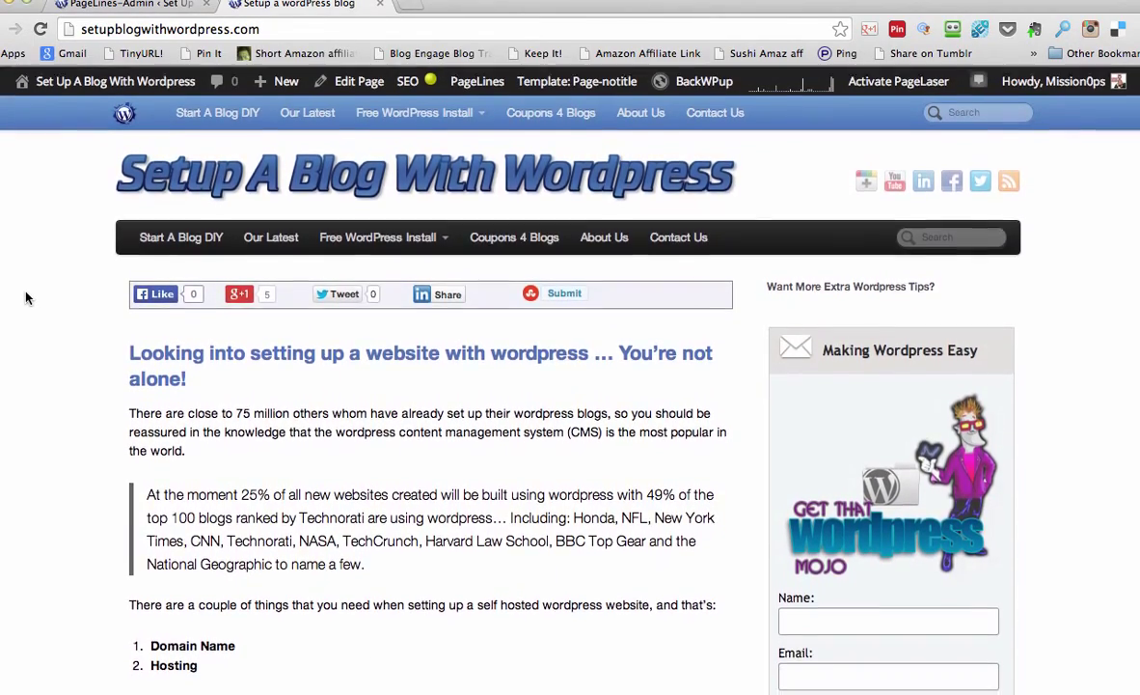
scroll(26, 297, "down", 3)
scroll(27, 297, "down", 10)
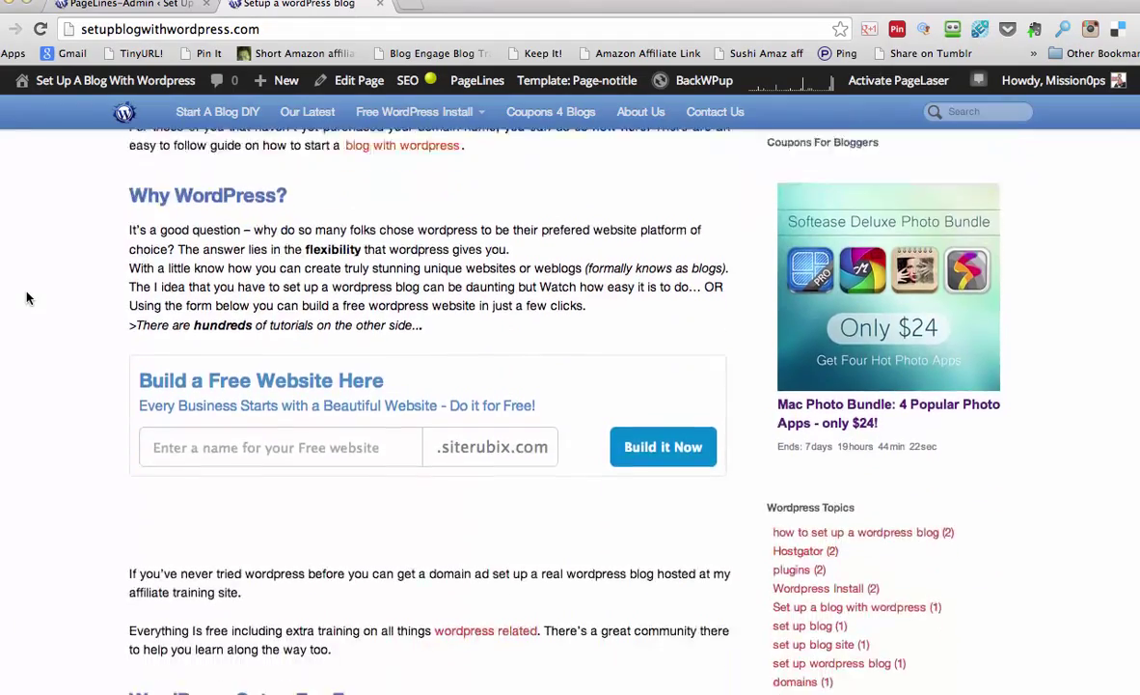
scroll(27, 298, "up", 15)
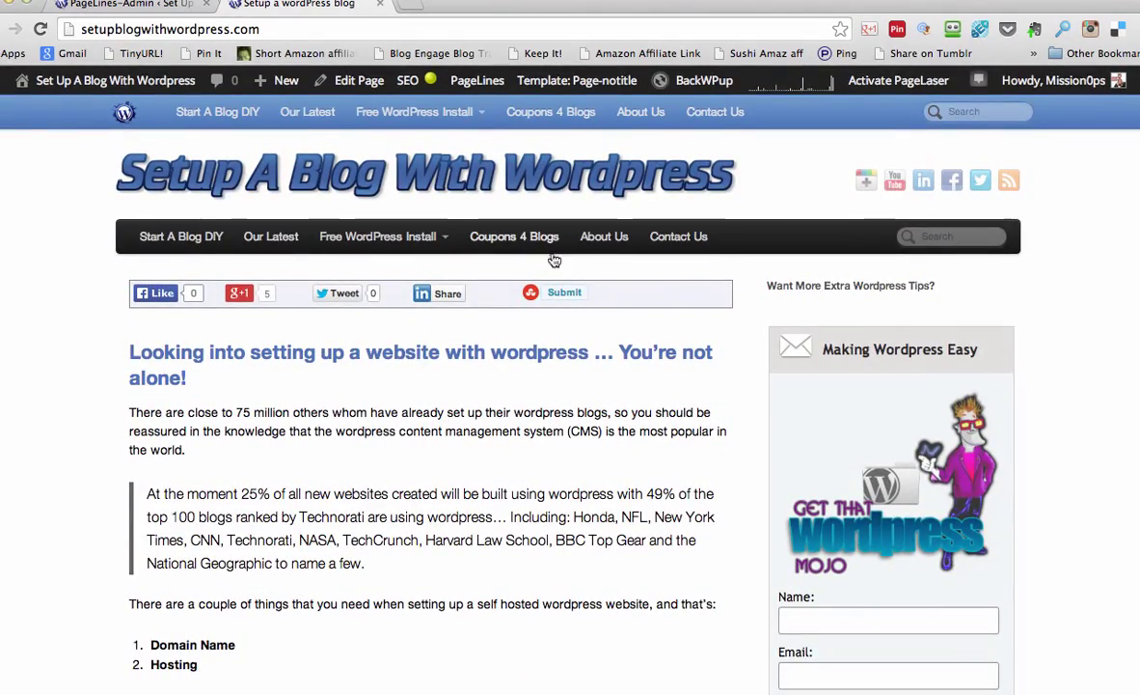
Return to the WordPress admin and open the Menus editor
left_click(116, 5)
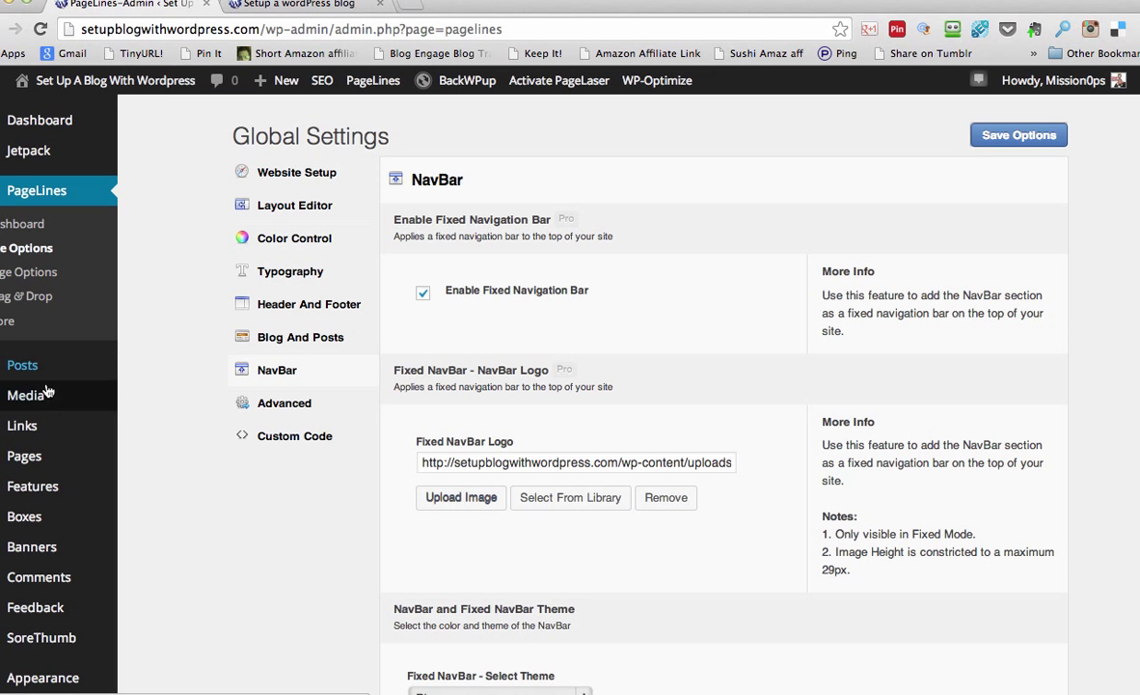
scroll(56, 519, "down", 6)
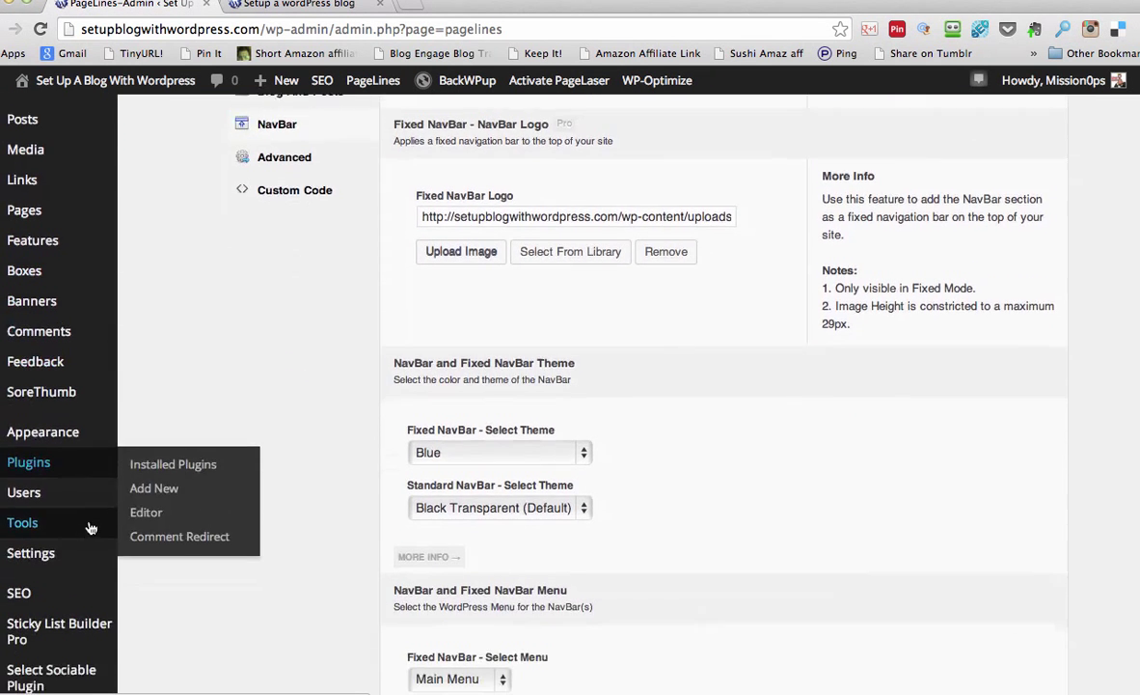
left_click(183, 471)
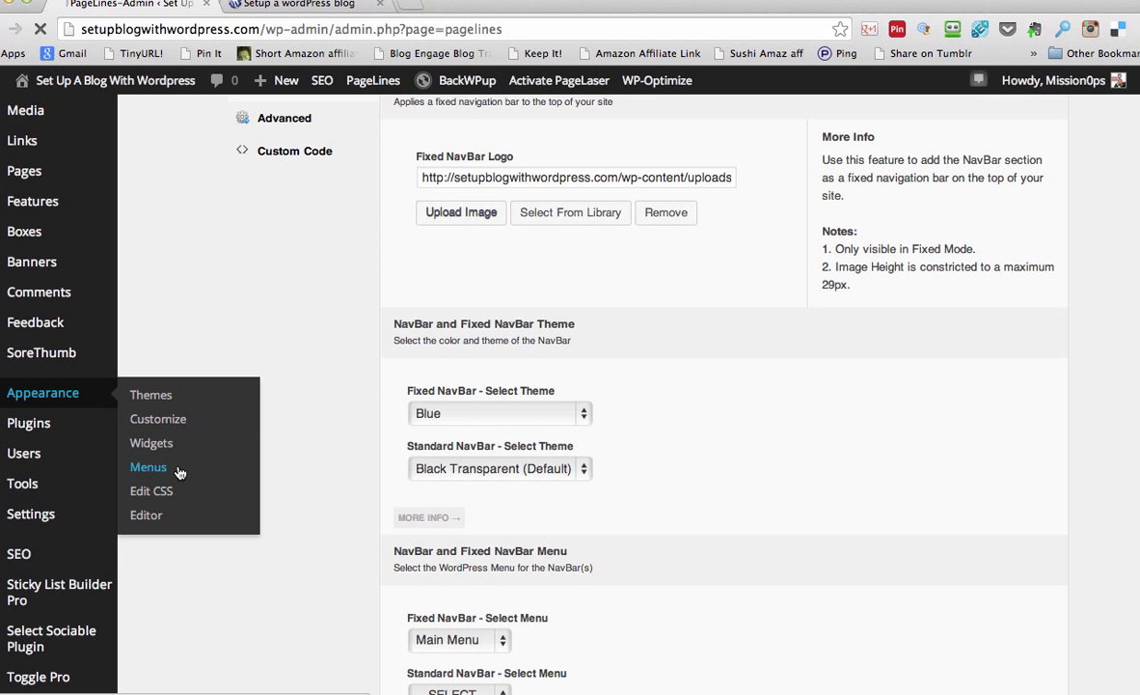
Create a new WordPress menu named 2nd
left_click(584, 190)
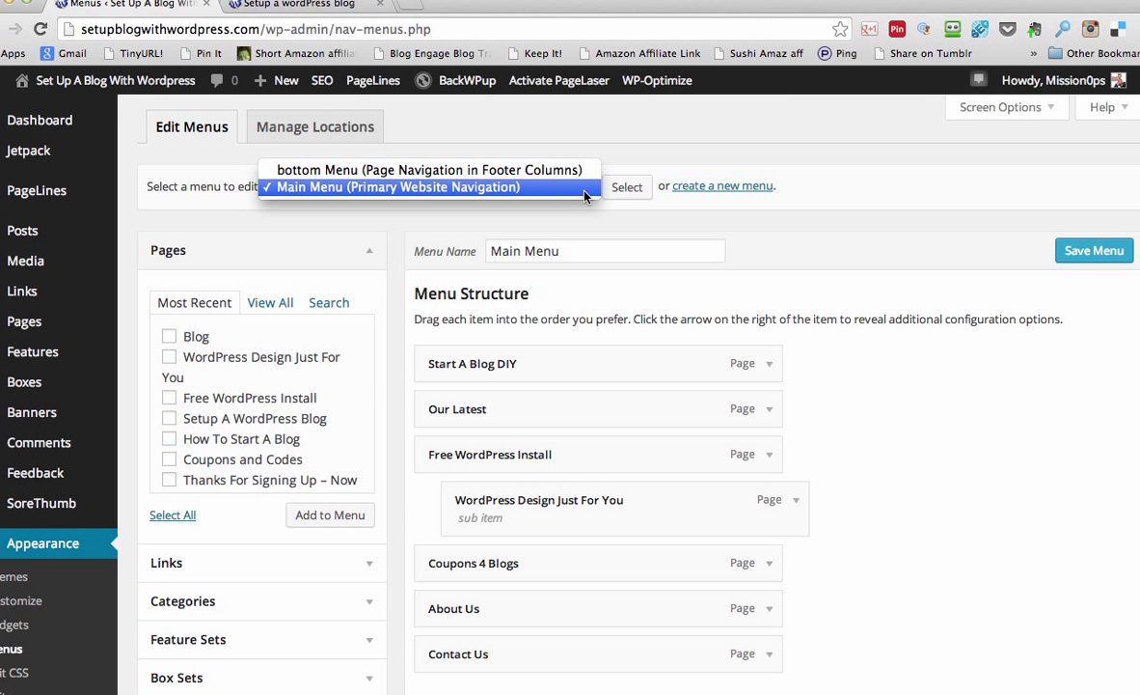
left_click(756, 189)
left_click(748, 190)
type("2nd")
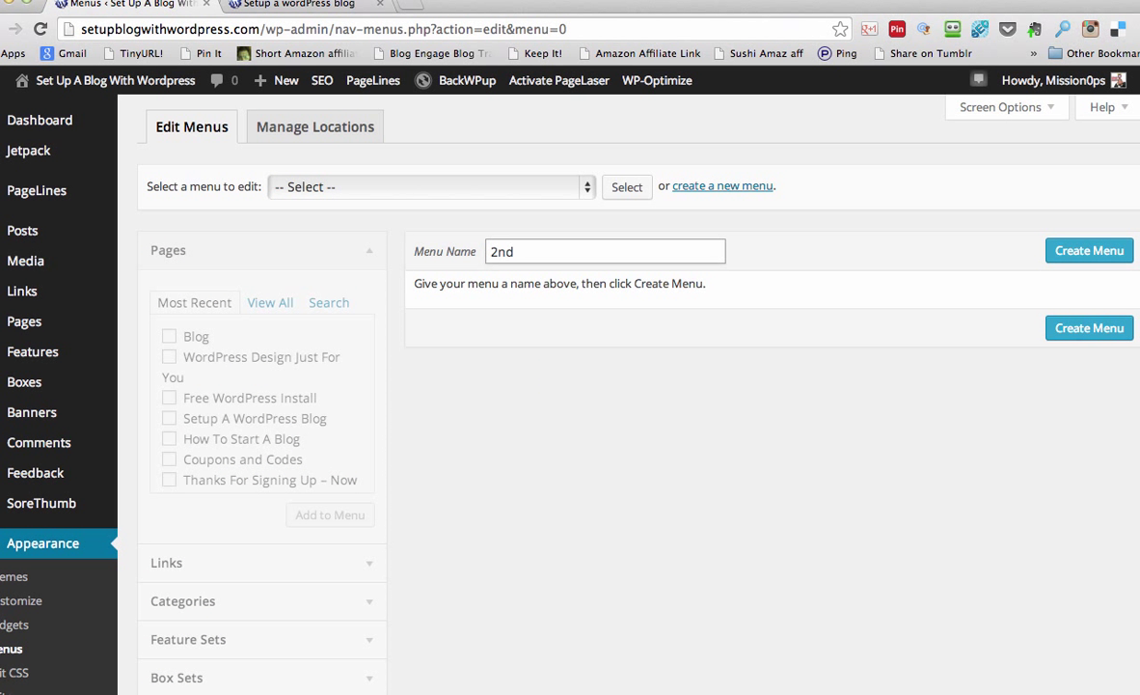
scroll(523, 198, "down", 3)
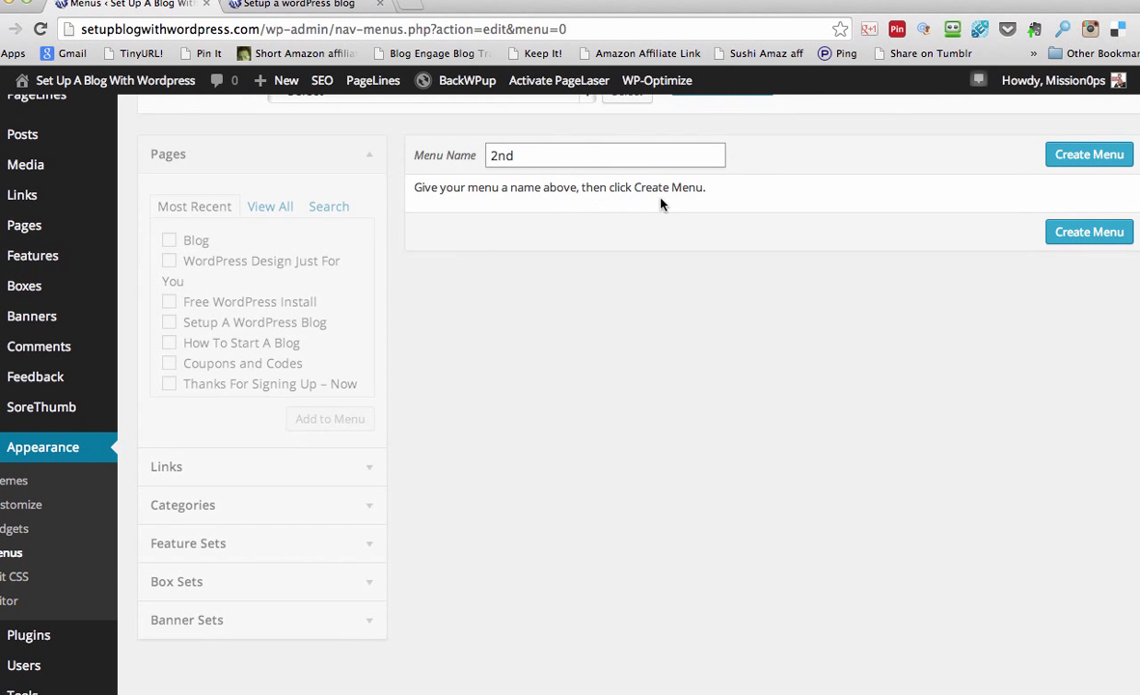
left_click(1062, 154)
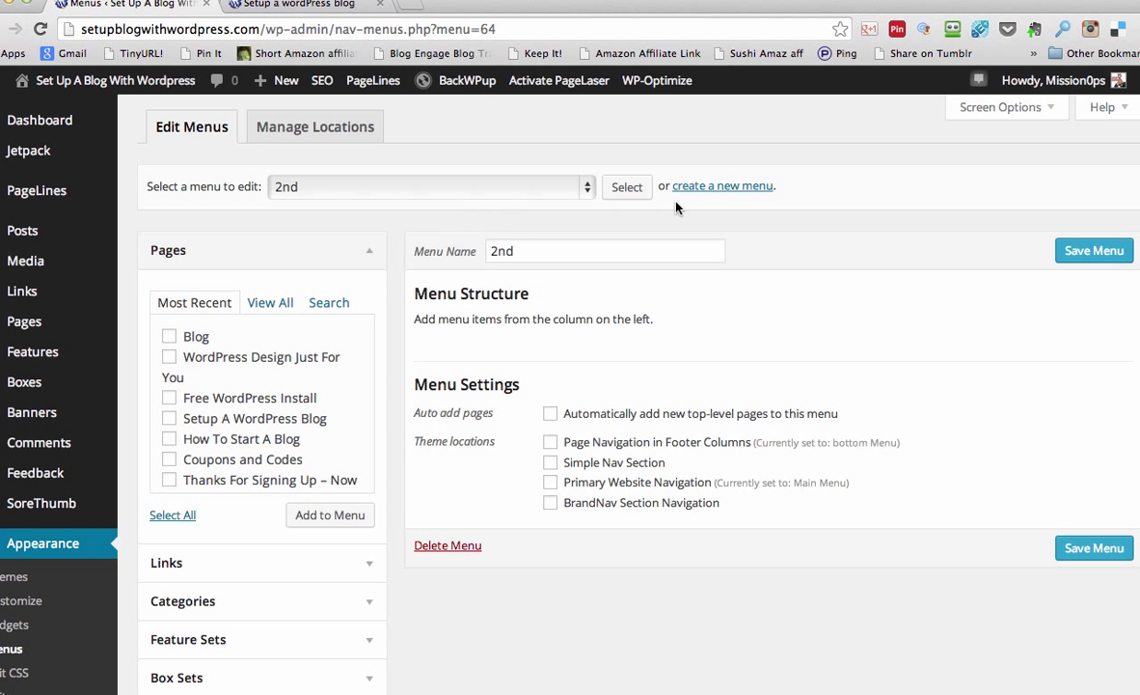
Review the full list of pages and the custom link fields available for the 2nd menu
left_click(290, 304)
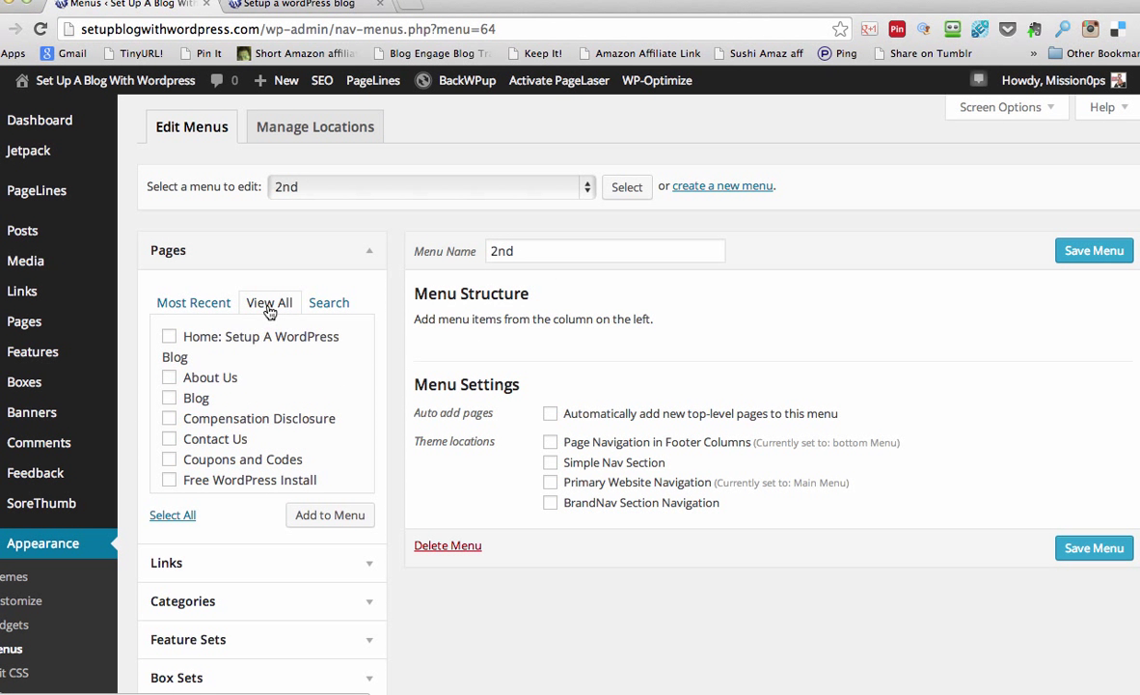
scroll(382, 354, "down", 1)
scroll(382, 354, "down", 1)
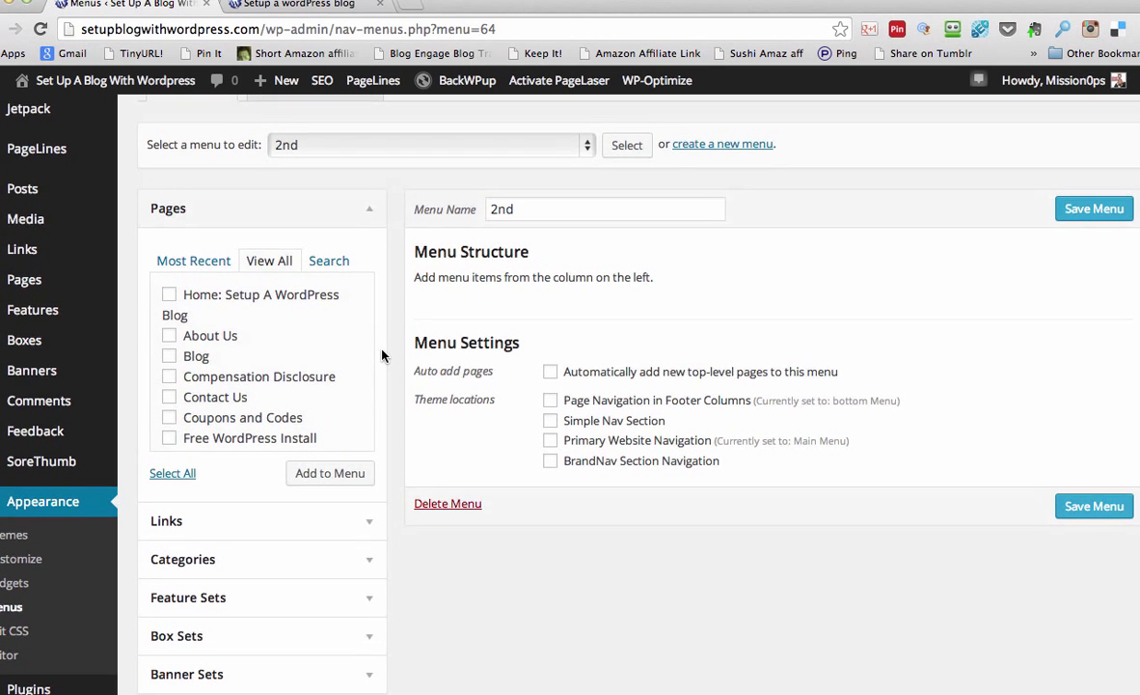
scroll(376, 358, "down", 2)
scroll(391, 521, "up", 1)
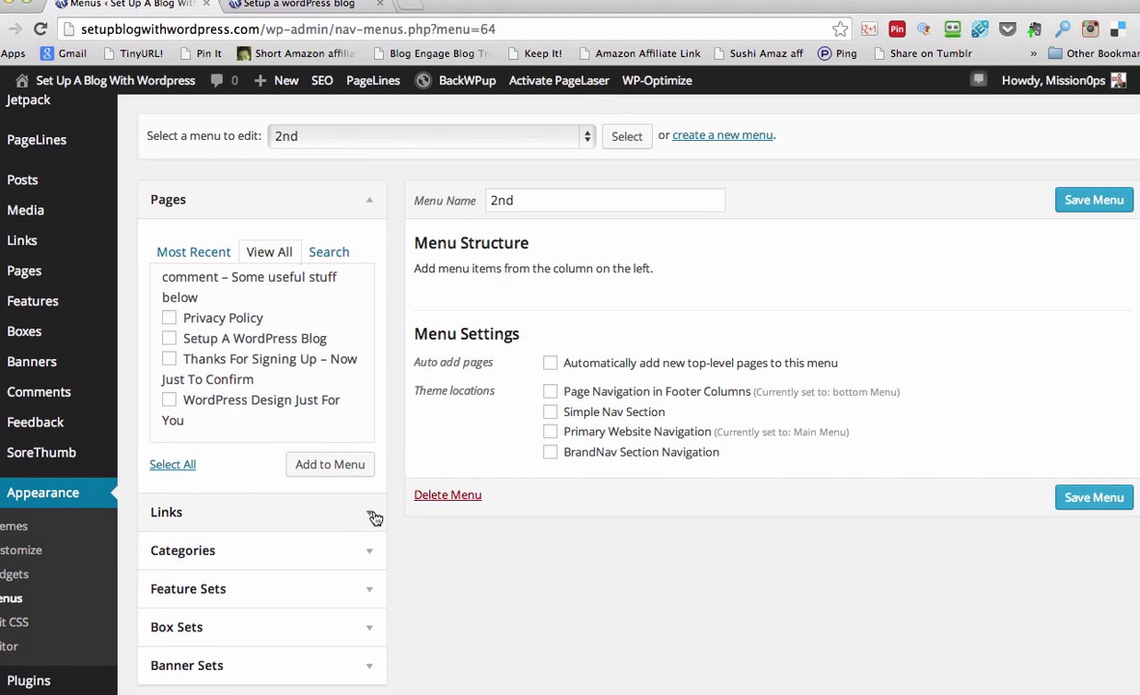
left_click(374, 514)
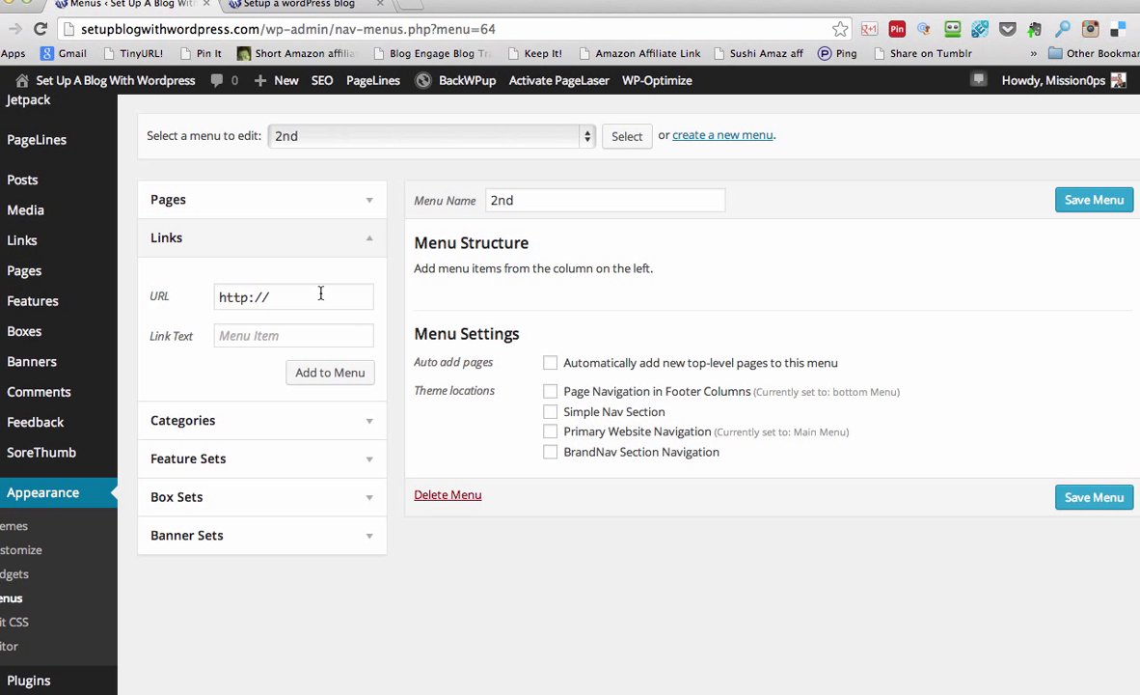
Add the categories Creative Wordpress Videos, Tools For Wordpress, Content Creation and Graphics and Media to the 2nd menu
left_click(365, 421)
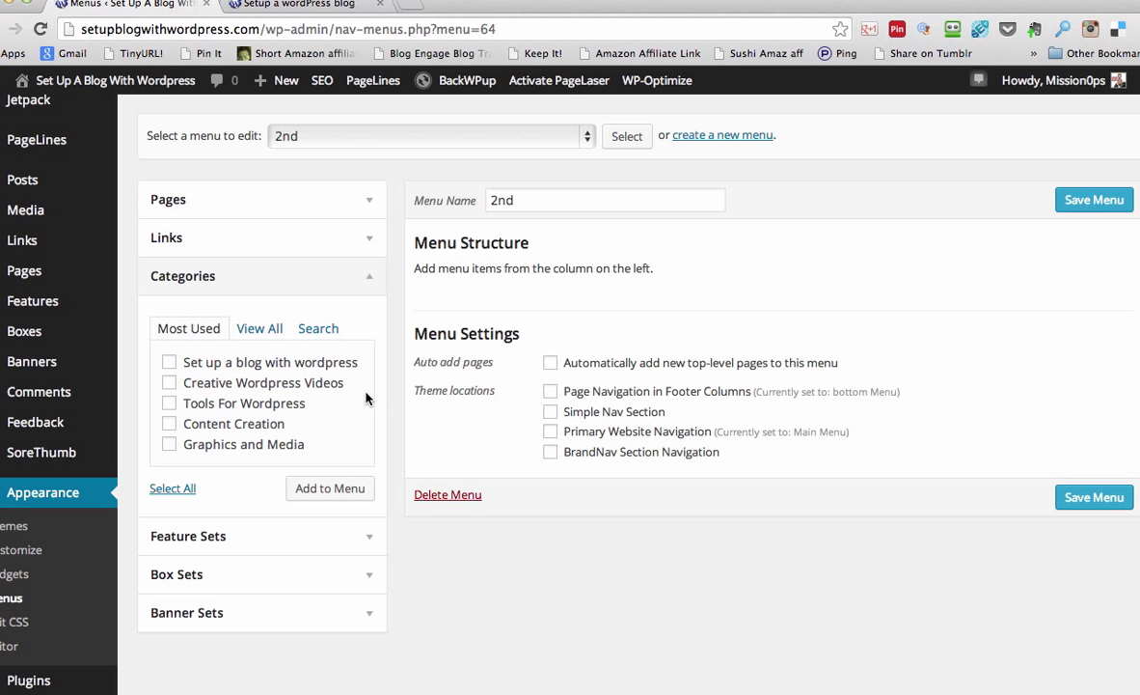
left_click(169, 383)
left_click(169, 404)
left_click(169, 423)
left_click(169, 444)
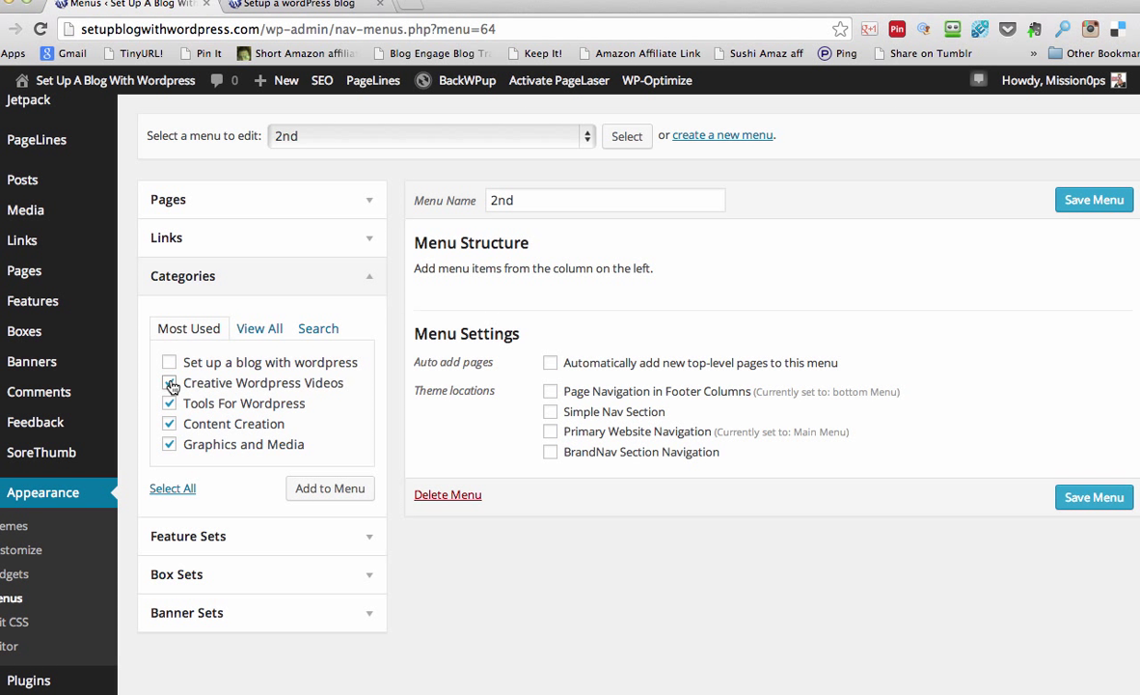
left_click(323, 490)
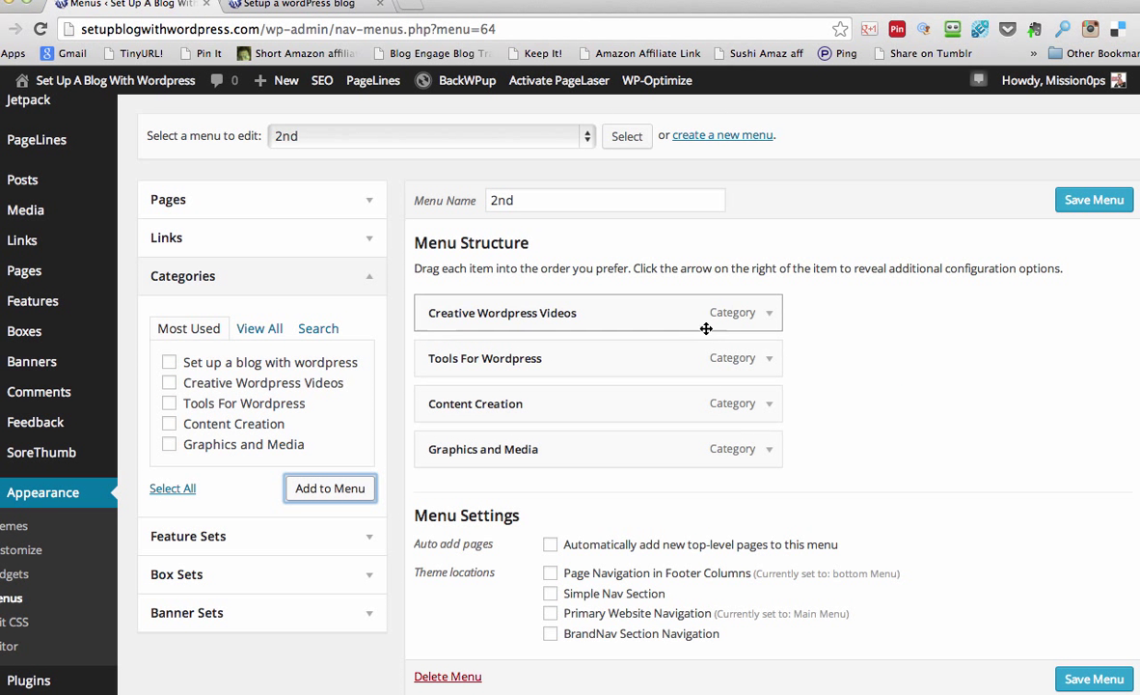
Reorder the menu structure so Content Creation comes first and Tools For Wordpress second, above Creative Wordpress Videos
left_click_drag(550, 410, 546, 321)
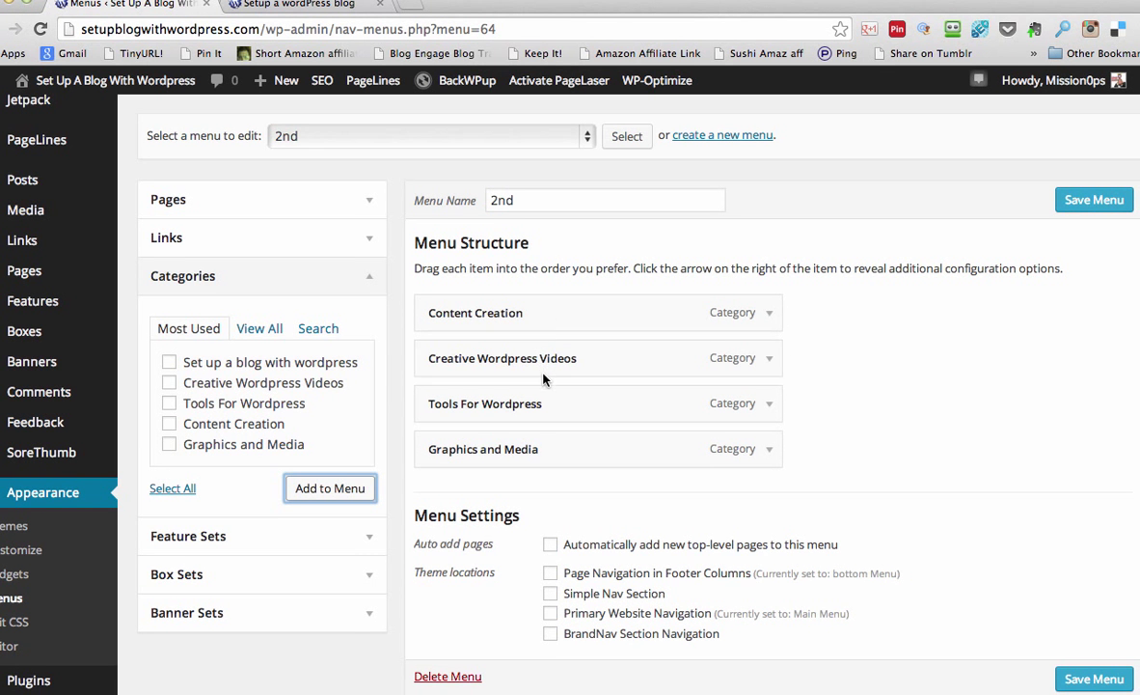
scroll(542, 407, "down", 1)
scroll(539, 396, "up", 1)
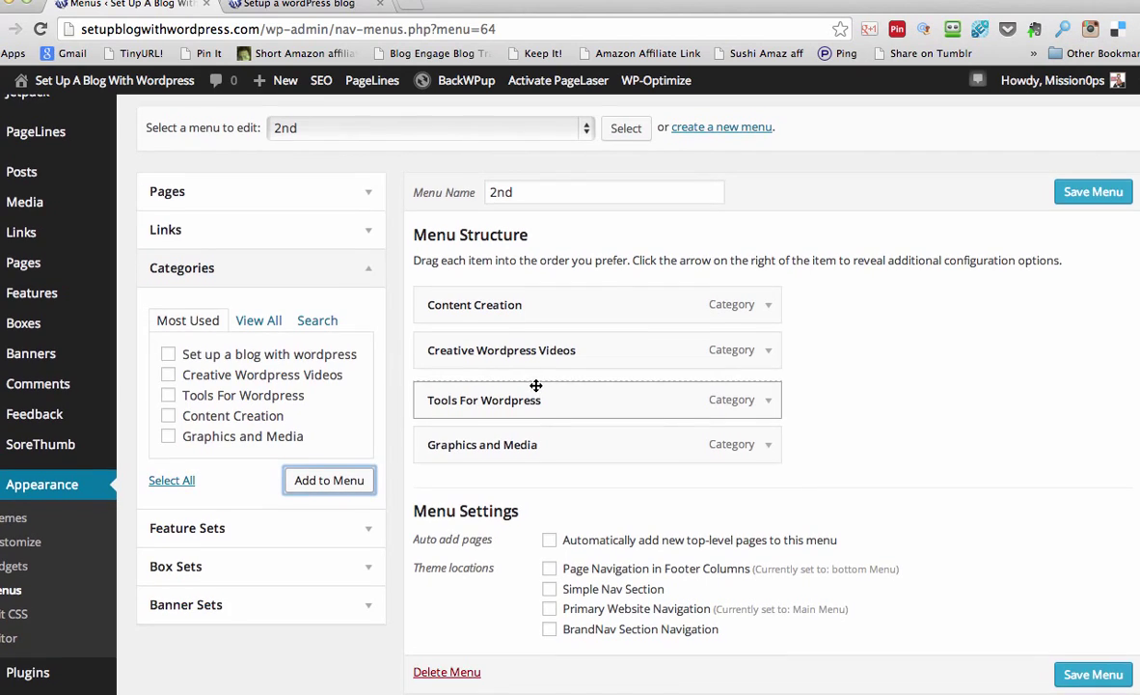
left_click_drag(531, 403, 529, 359)
scroll(579, 436, "down", 1)
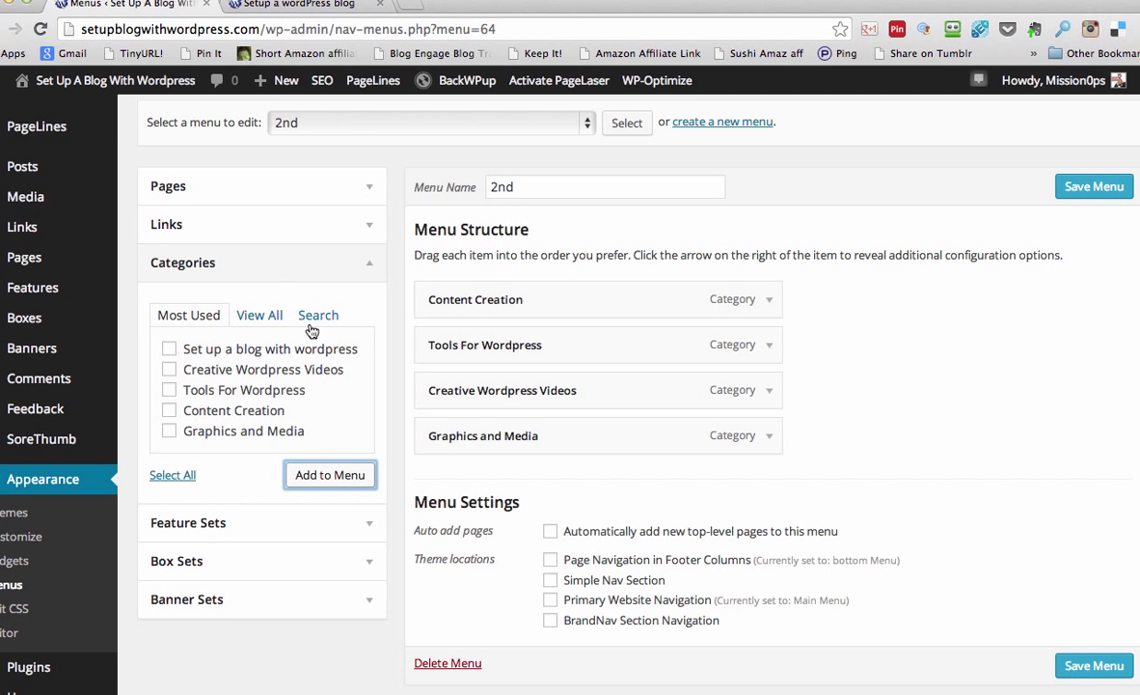
left_click(365, 224)
left_click(299, 287)
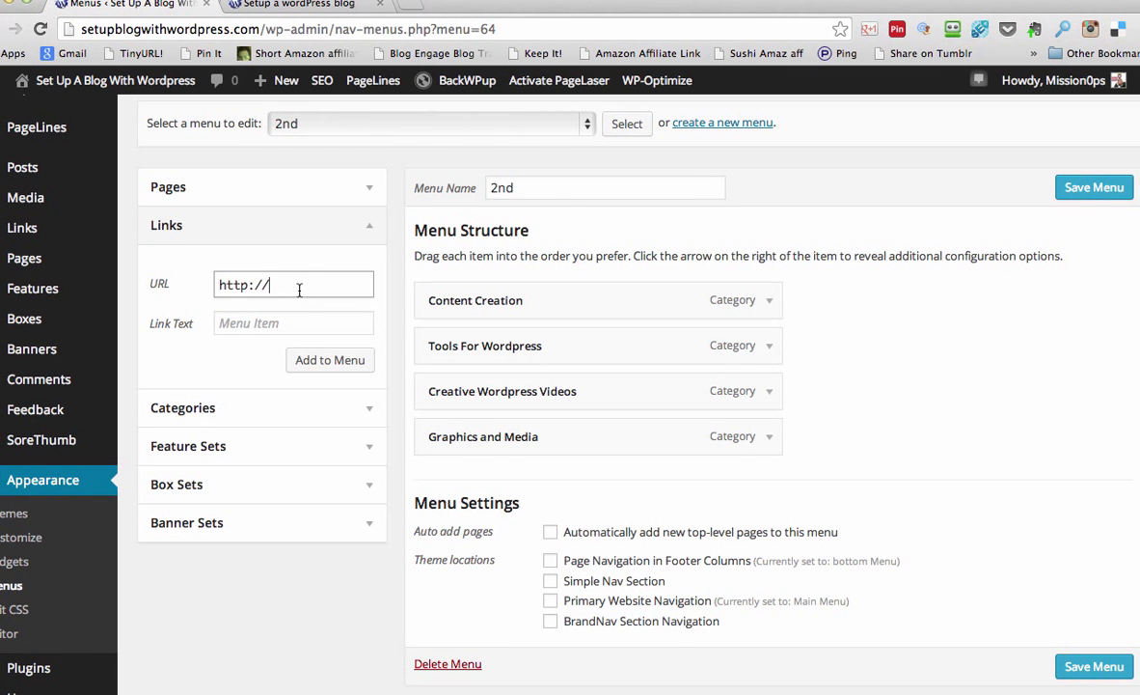
type("instagrafx.com")
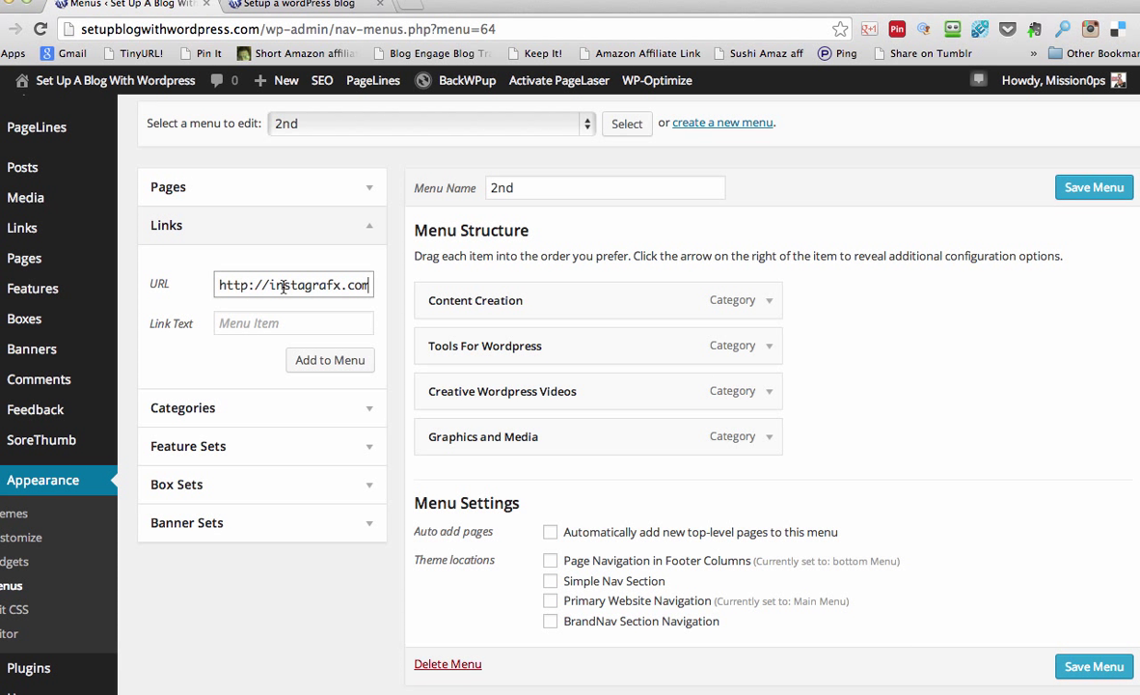
left_click(269, 319)
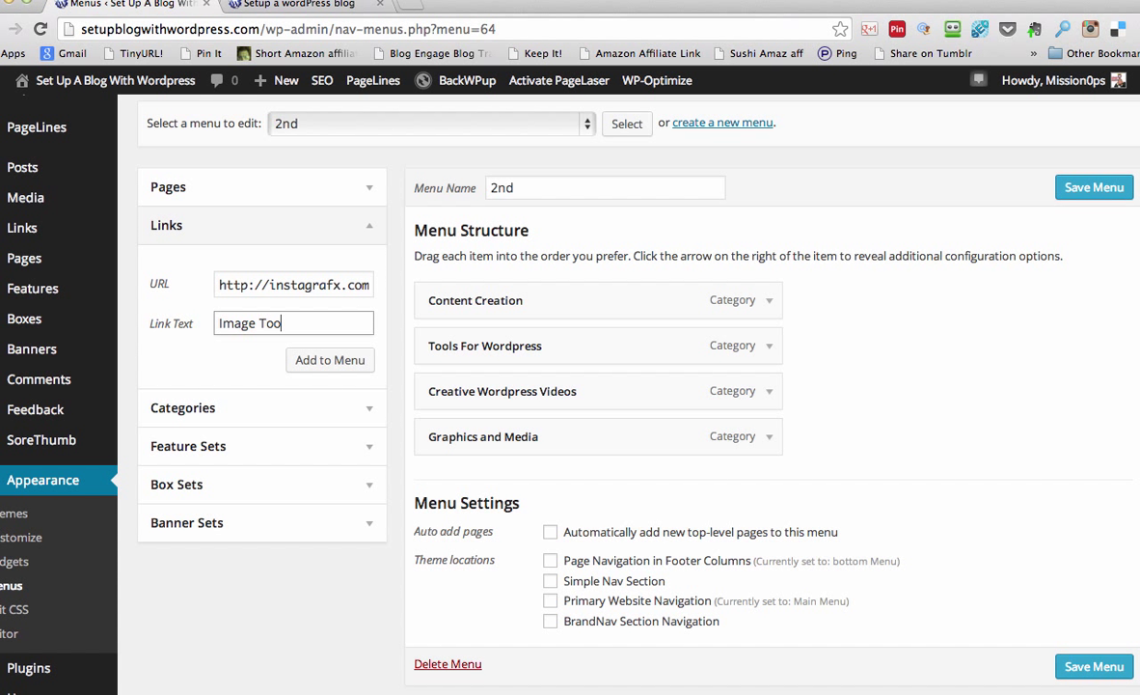
left_click(309, 359)
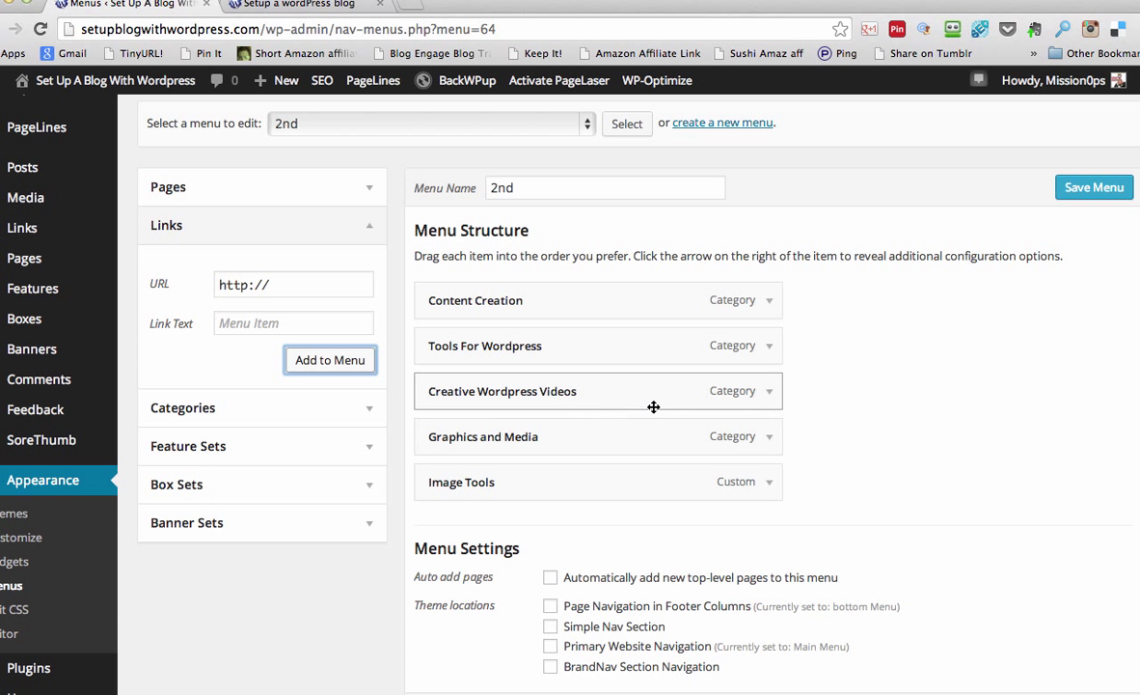
Change the navigation label of the Creative Wordpress Videos item in the 2nd menu to Wordpress Videos
left_click(769, 392)
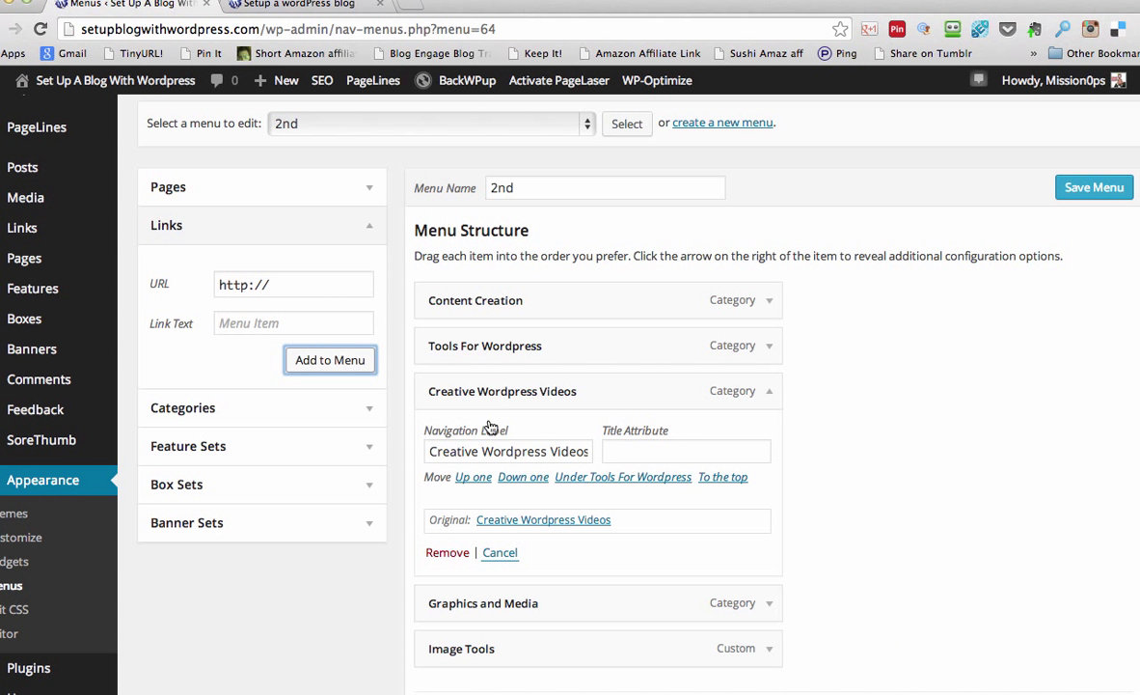
left_click_drag(483, 450, 405, 447)
key("BackSpace")
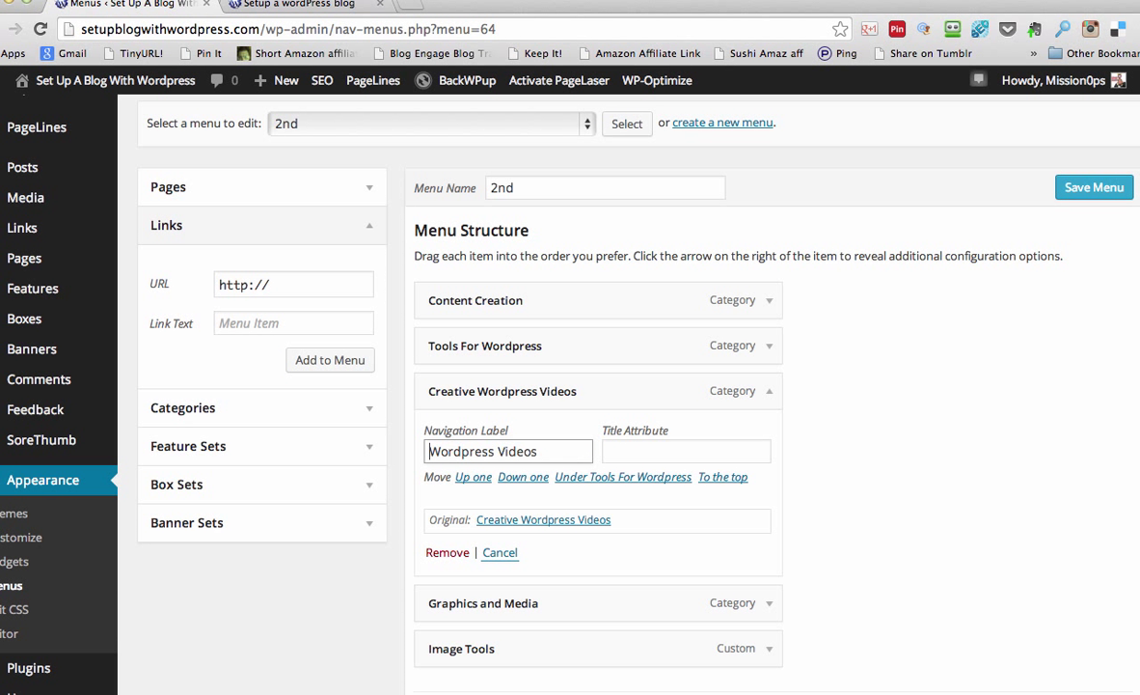
left_click(769, 394)
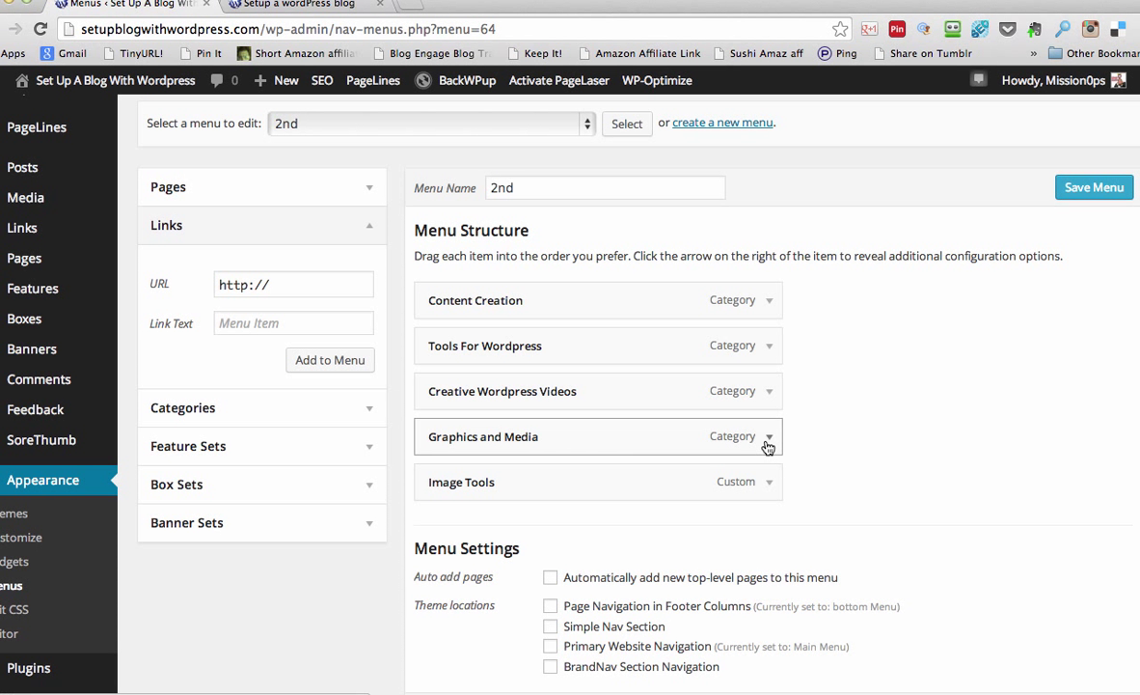
Nest Image Tools as a sub item under Graphics and Media and save the 2nd menu
left_click_drag(675, 487, 705, 482)
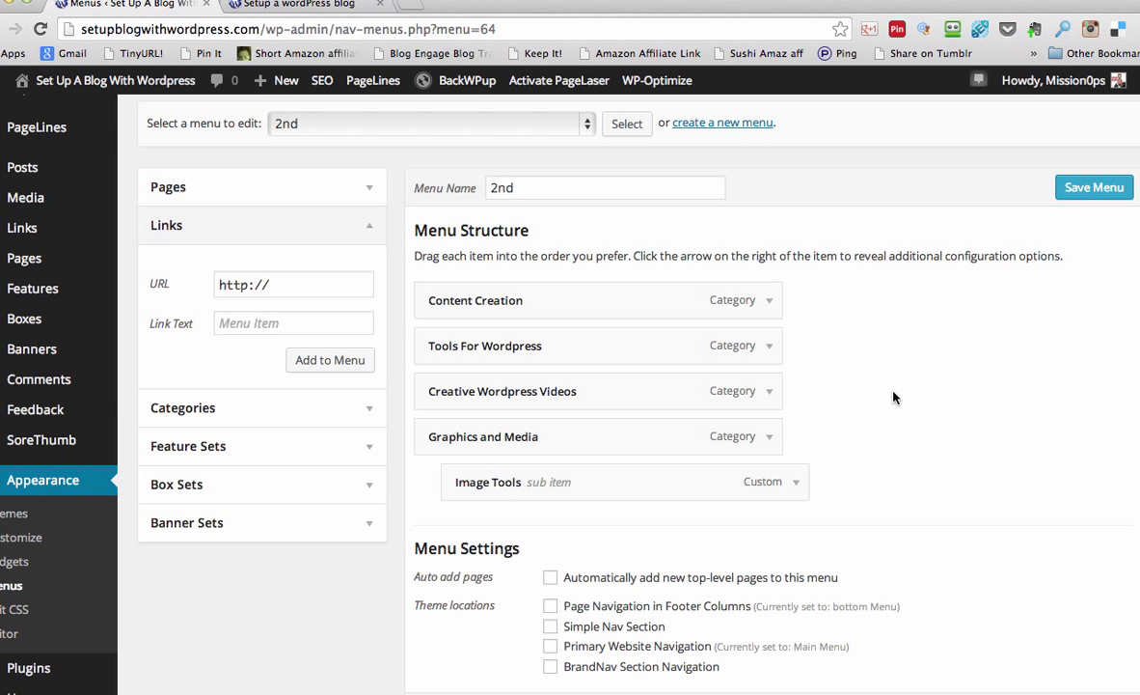
left_click(1098, 188)
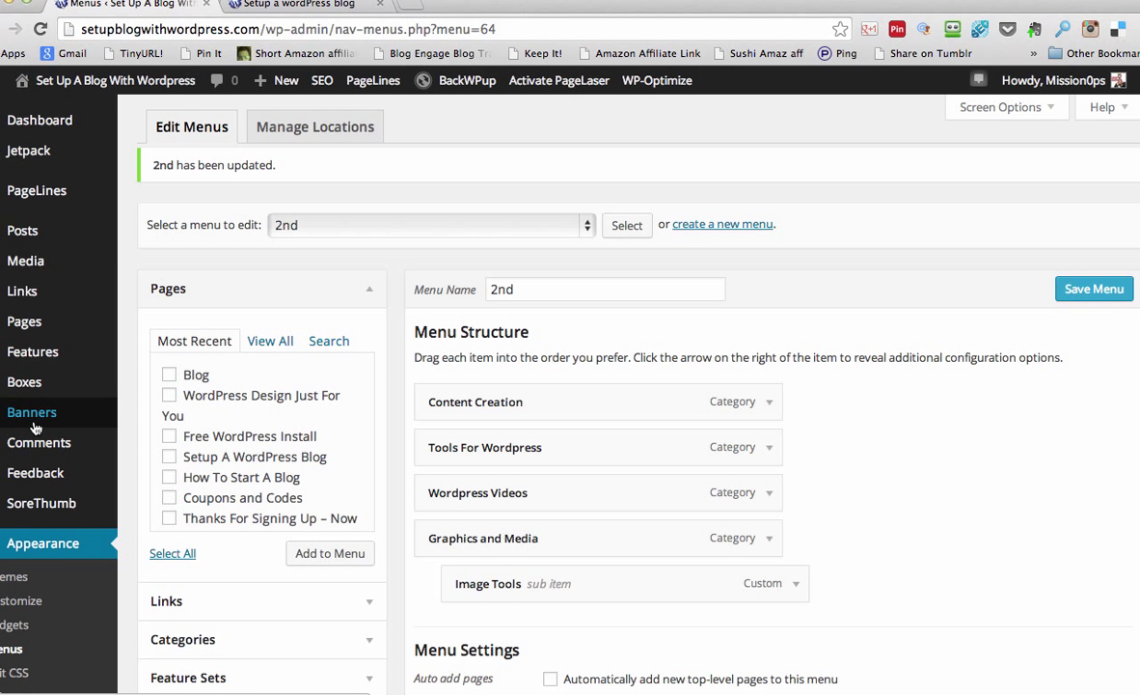
In the PageLines NavBar site options, assign the 2nd menu to the Standard NavBar and save the options
mouse_move(36, 191)
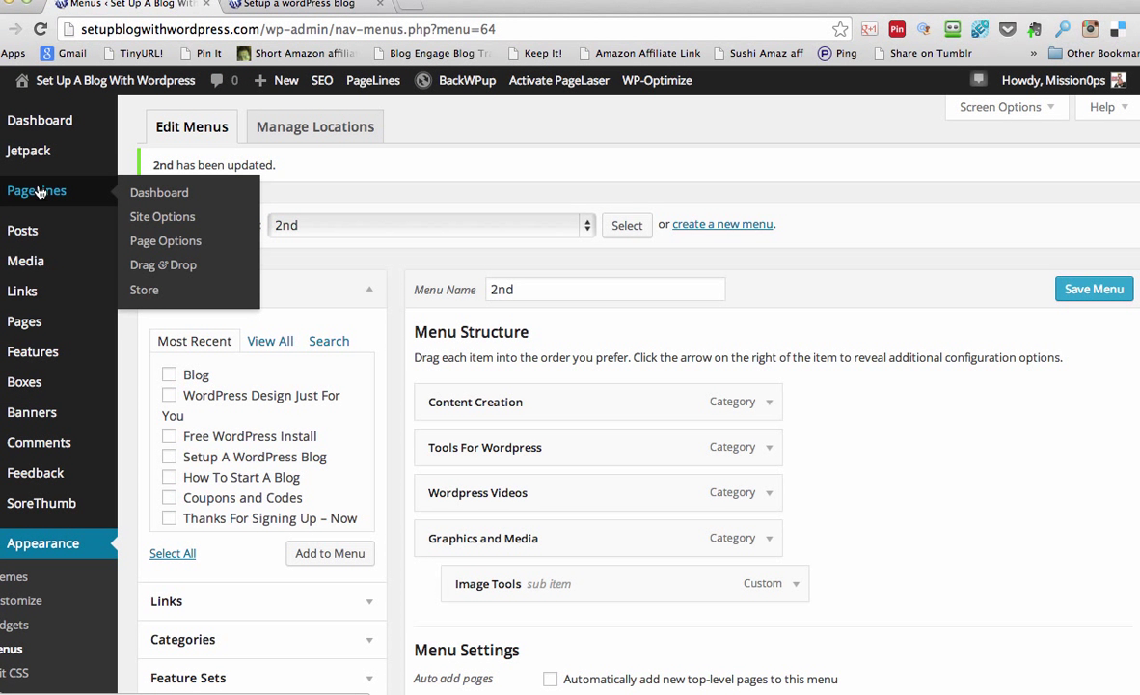
left_click(162, 217)
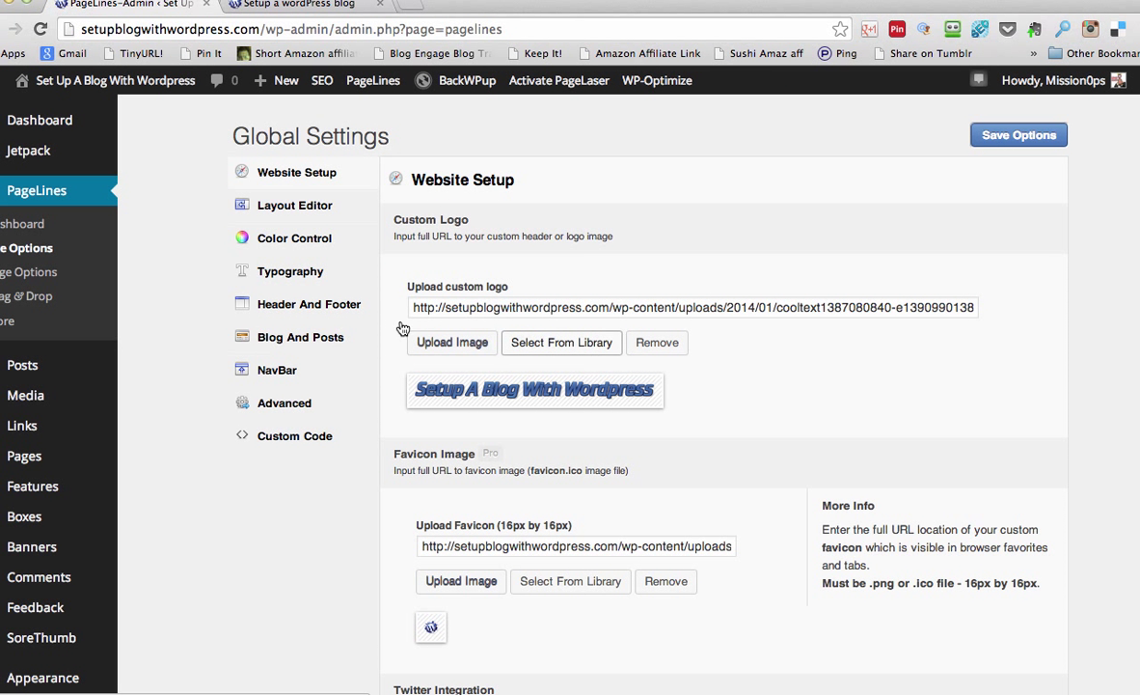
left_click(265, 371)
scroll(756, 390, "down", 10)
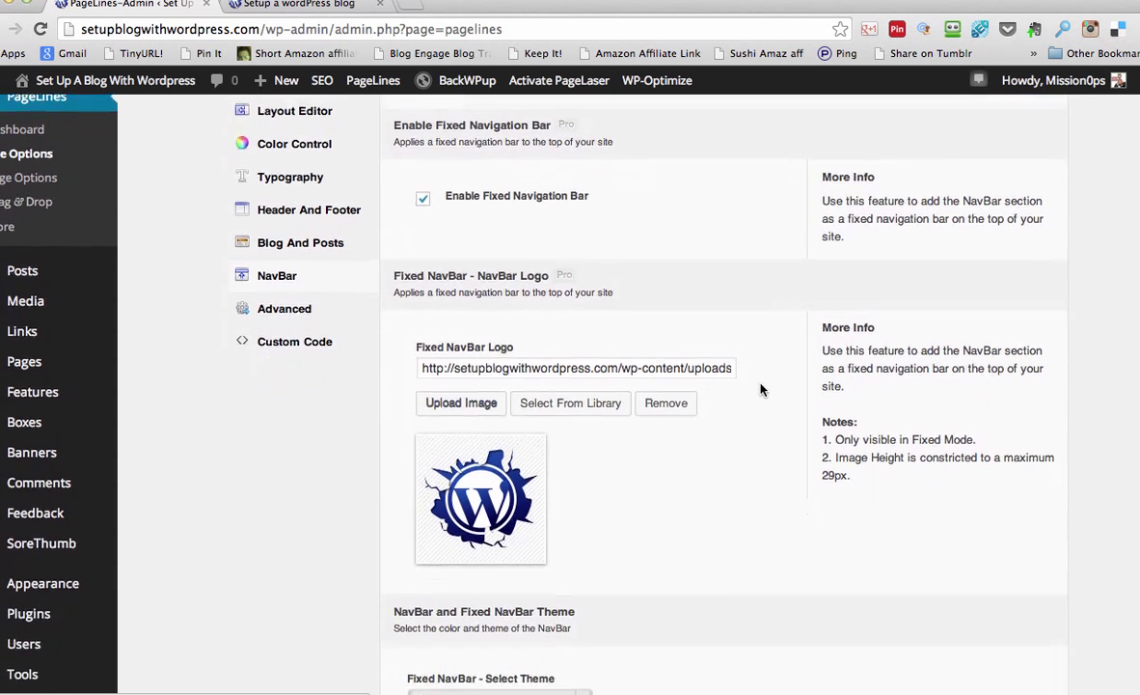
scroll(681, 387, "down", 5)
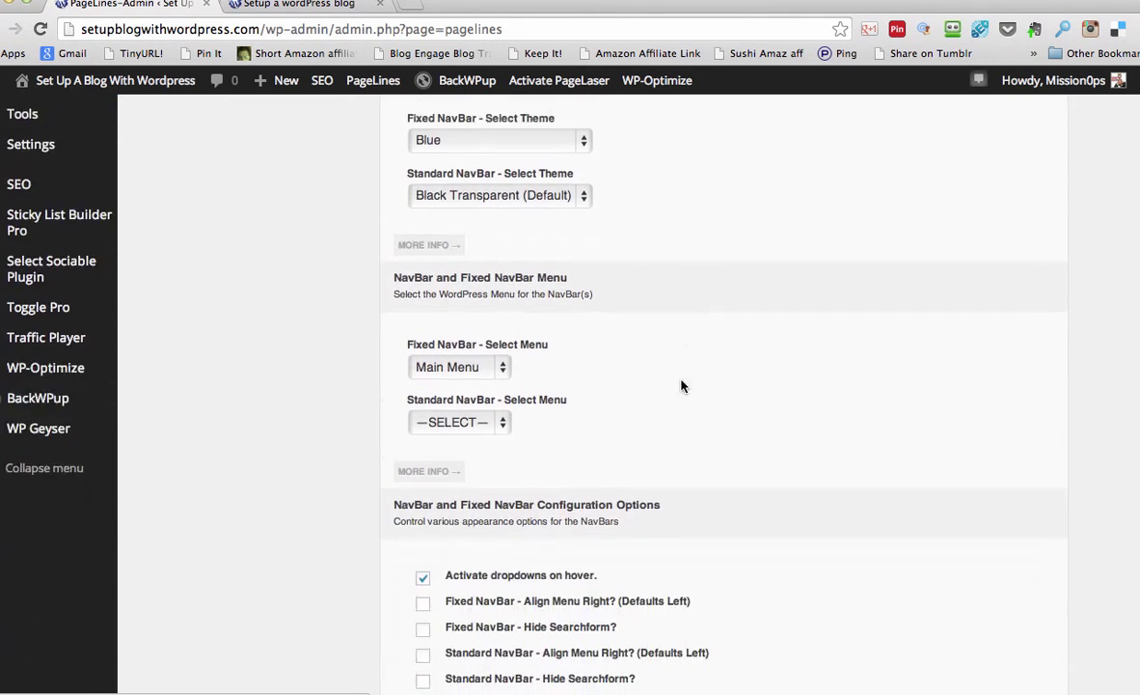
left_click(471, 387)
left_click(490, 406)
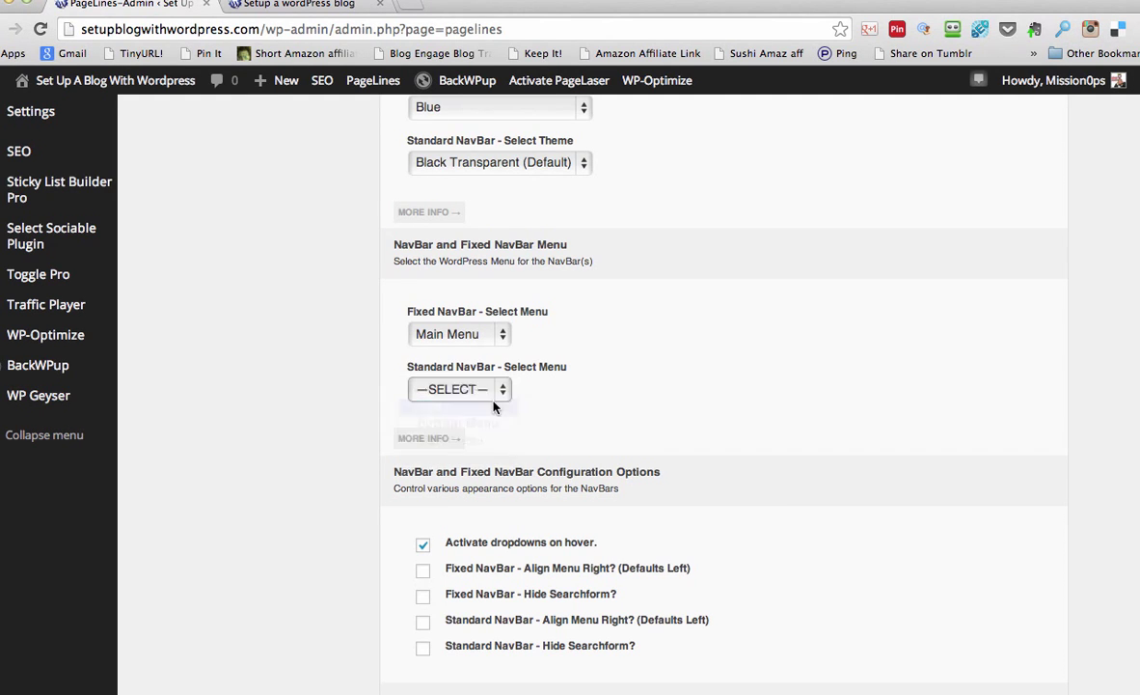
scroll(679, 397, "up", 11)
scroll(860, 324, "up", 3)
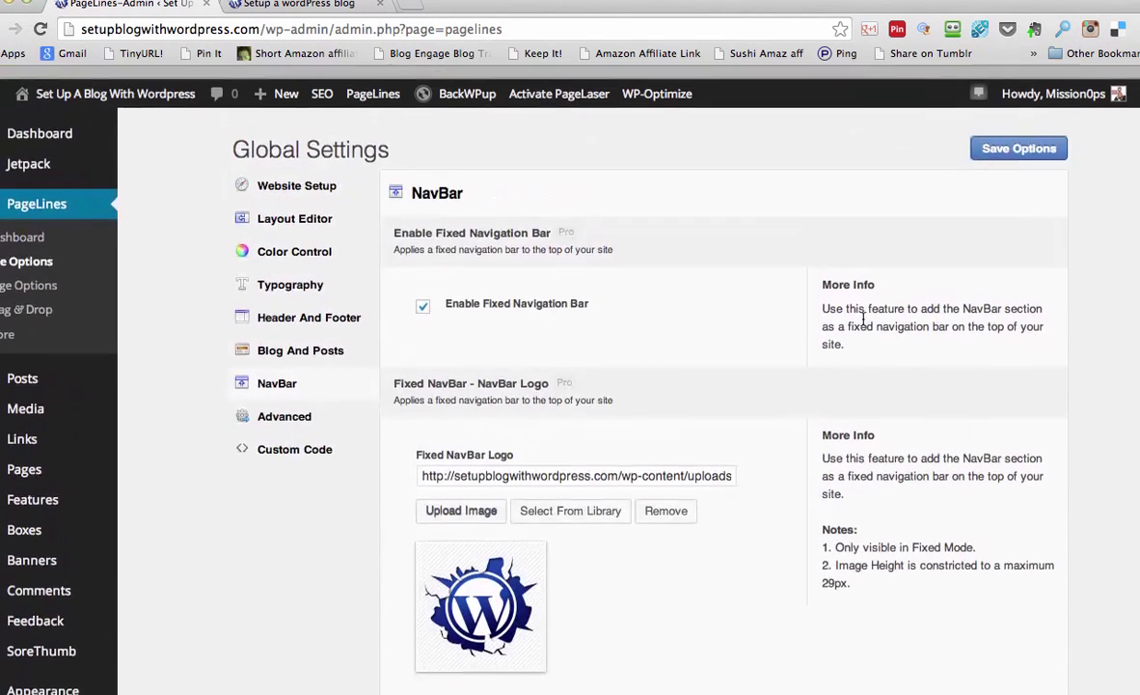
left_click(1002, 140)
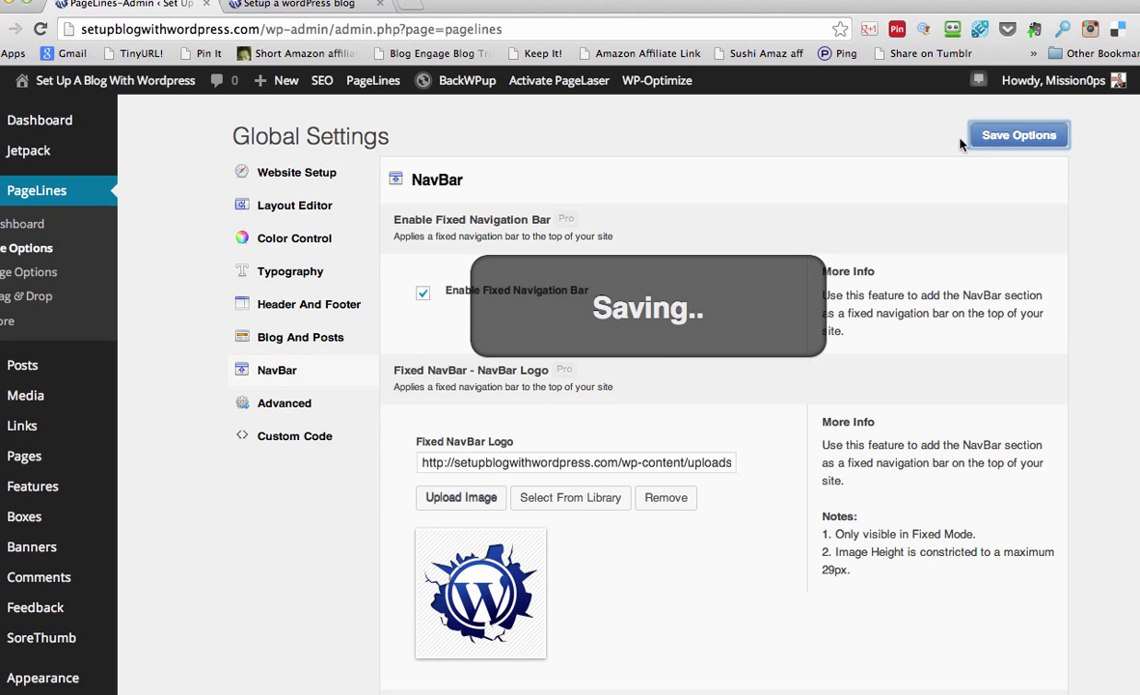
Check the standard navigation bar with the 2nd menu on the site's front page
left_click(277, 8)
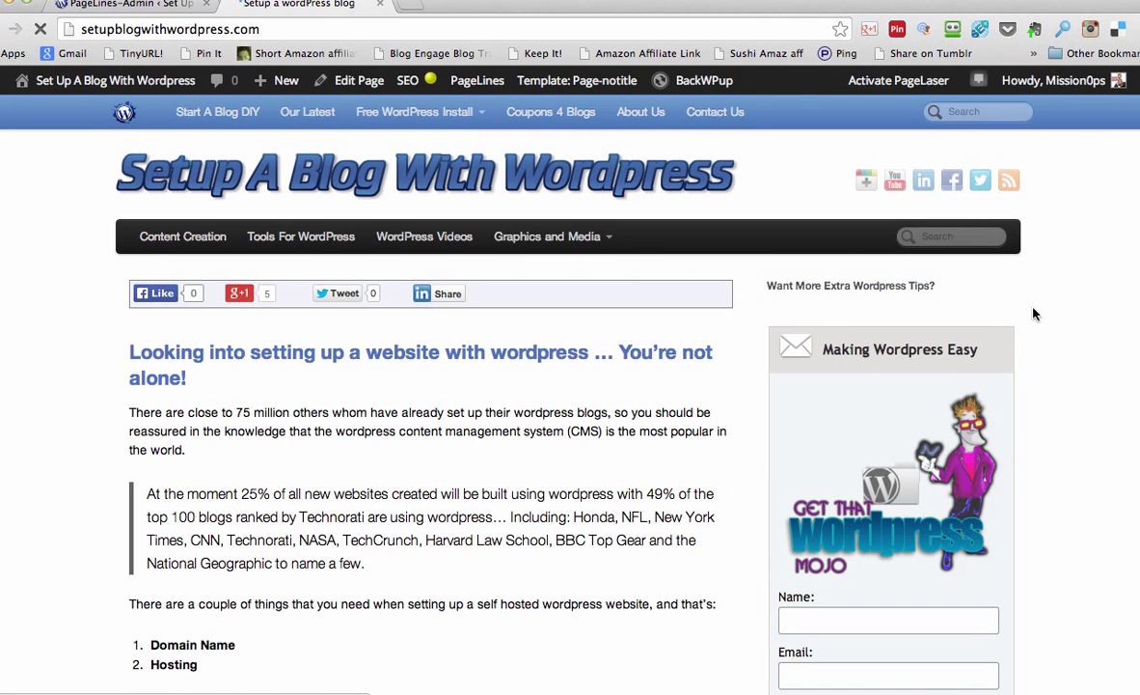
scroll(1033, 313, "down", 5)
scroll(1076, 331, "up", 5)
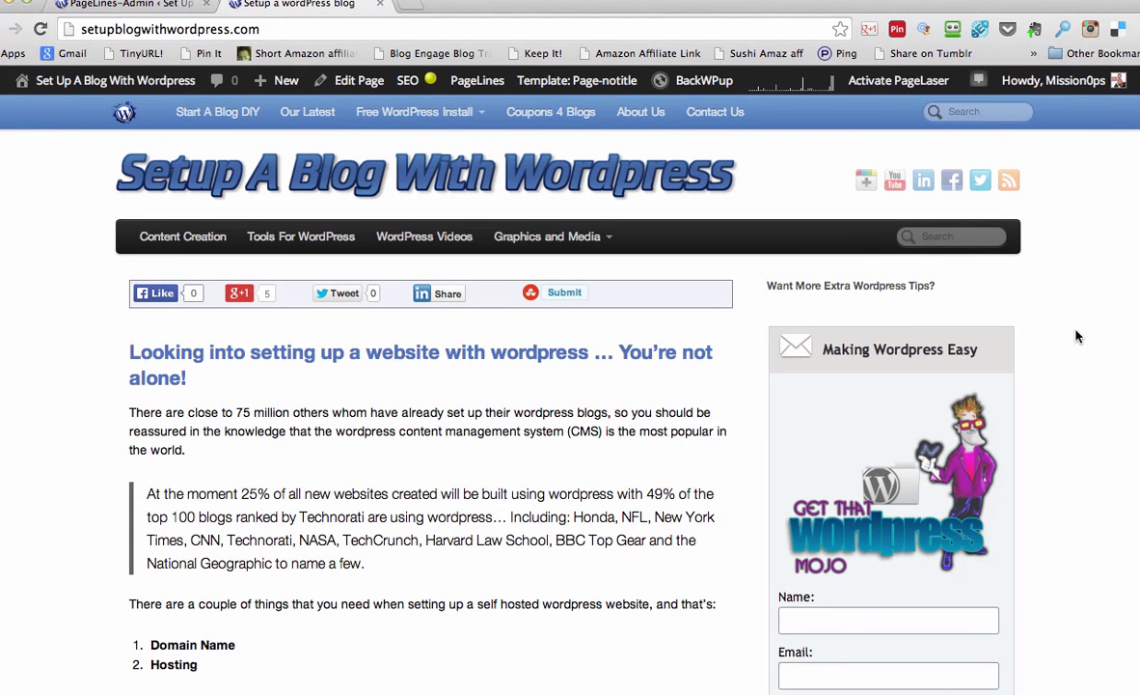
Review the Advanced and Custom Code sections of the PageLines global settings
left_click(128, 6)
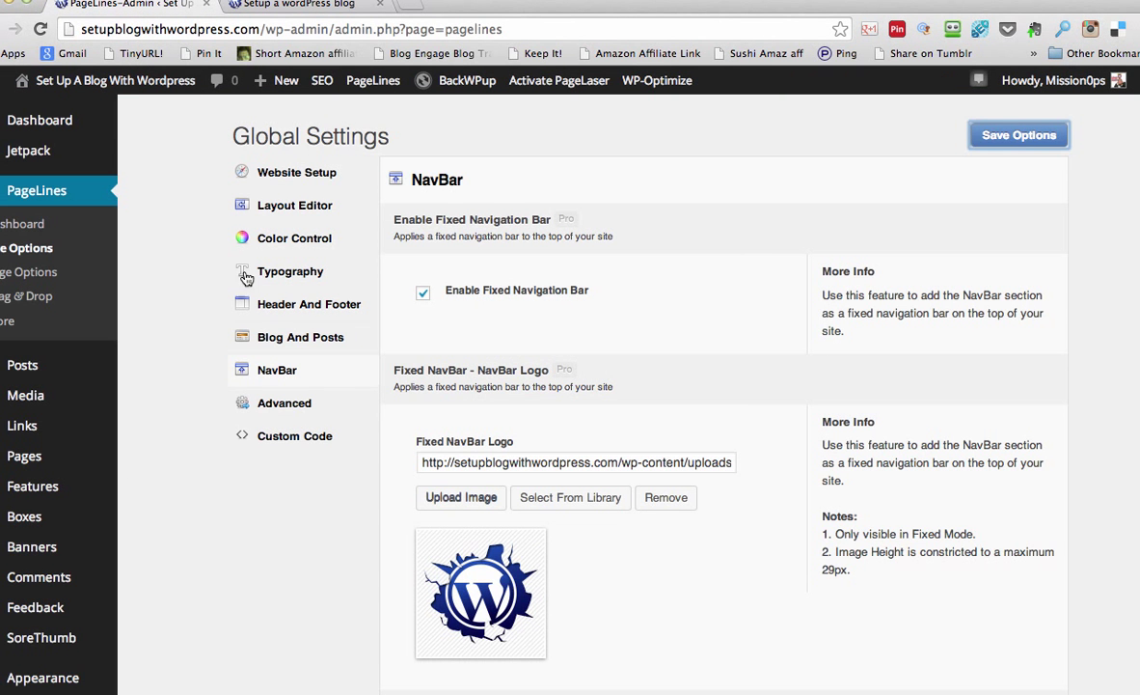
left_click(292, 410)
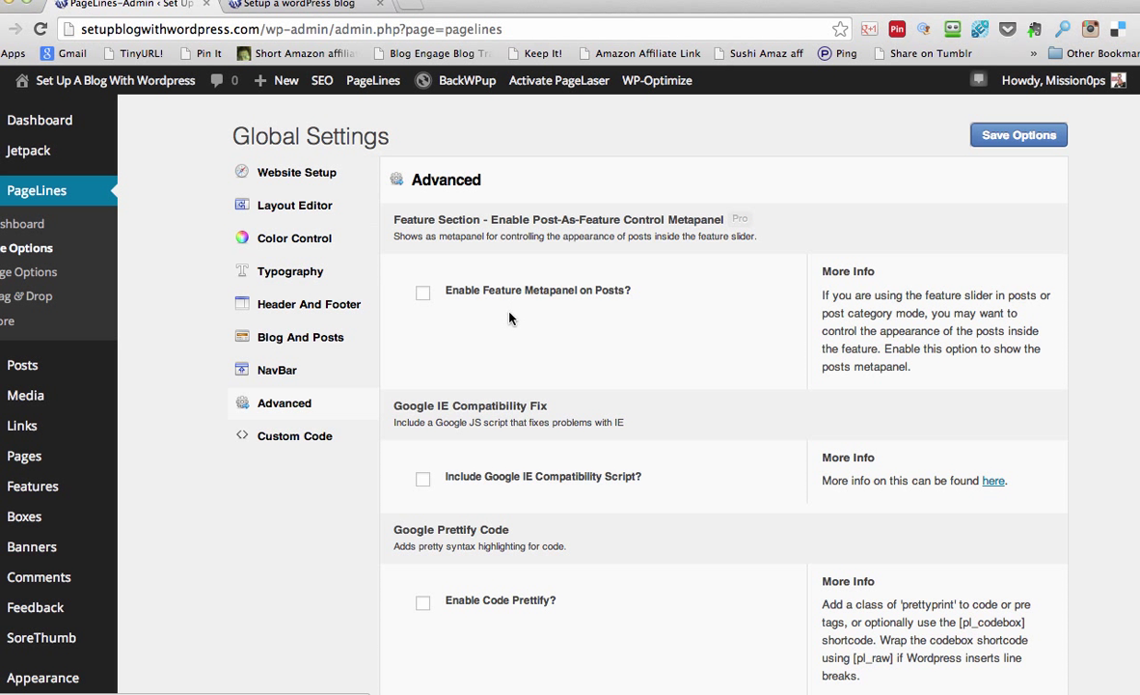
scroll(665, 387, "down", 10)
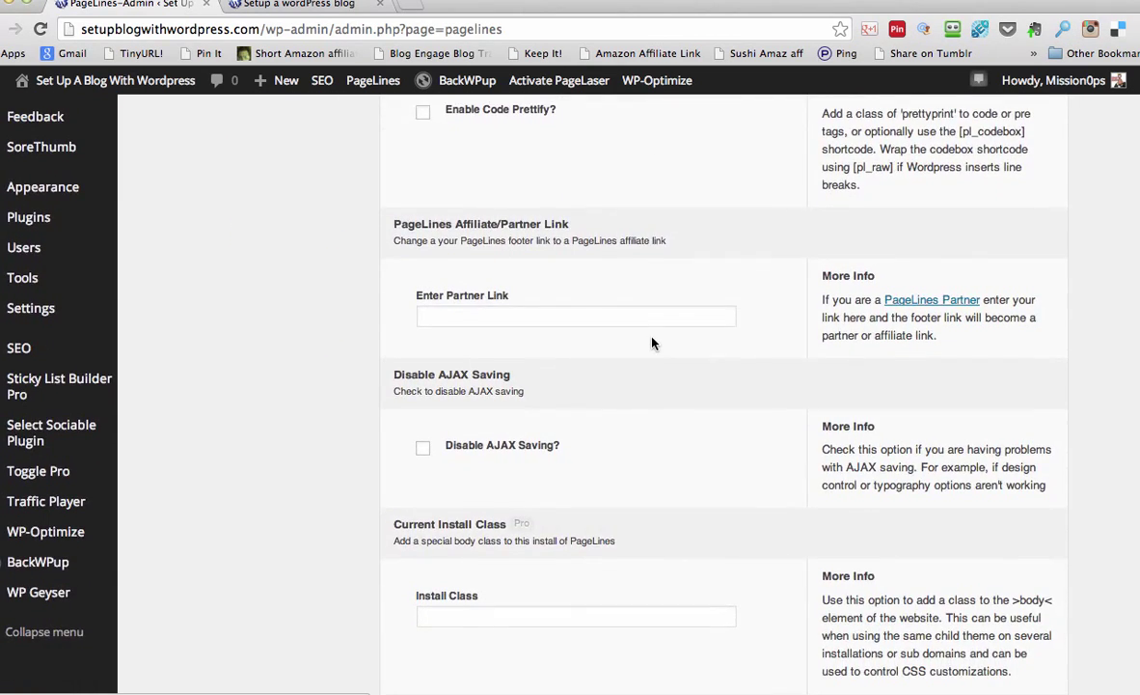
scroll(654, 343, "down", 12)
scroll(654, 344, "down", 3)
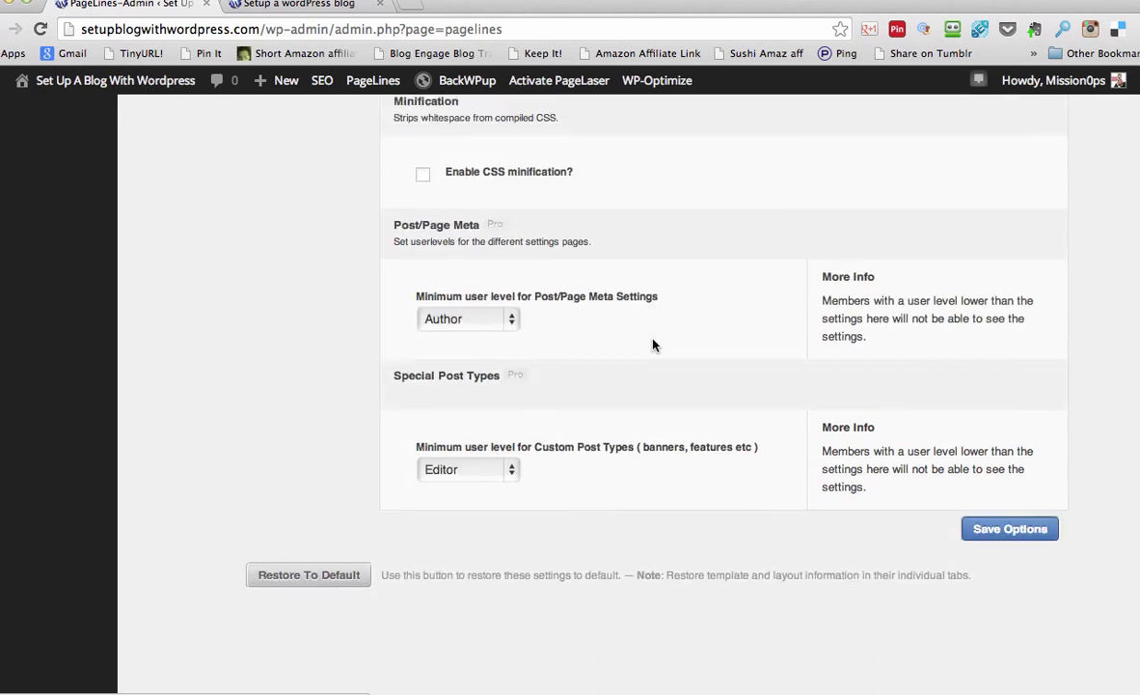
scroll(654, 344, "up", 20)
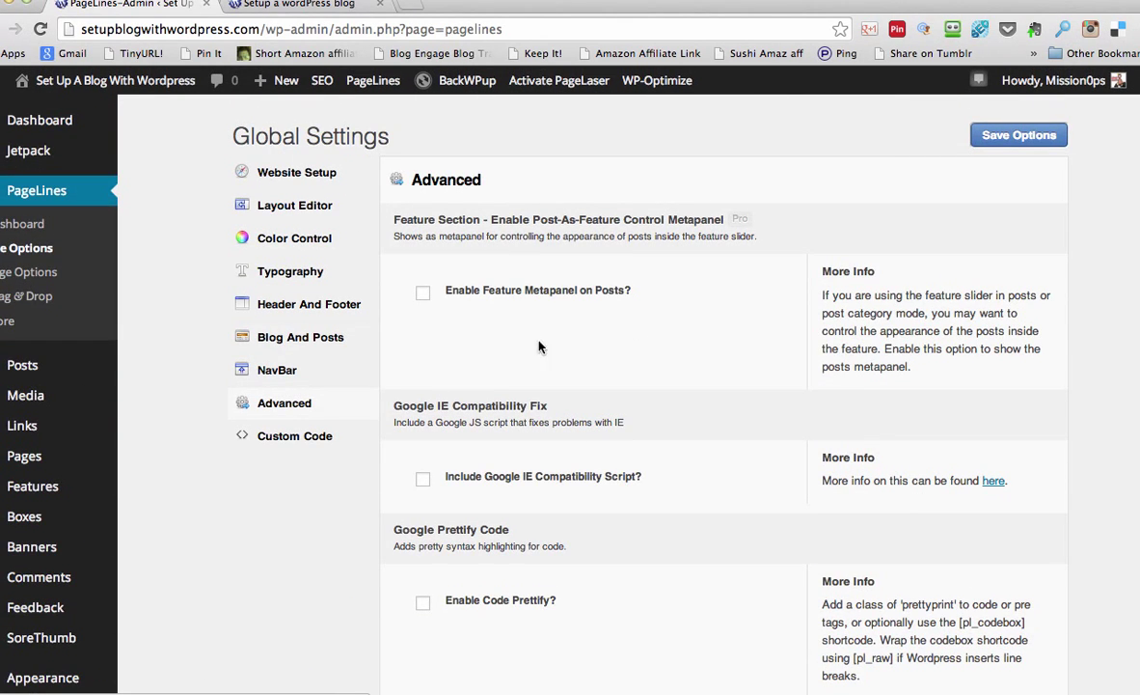
left_click(298, 437)
scroll(652, 394, "down", 15)
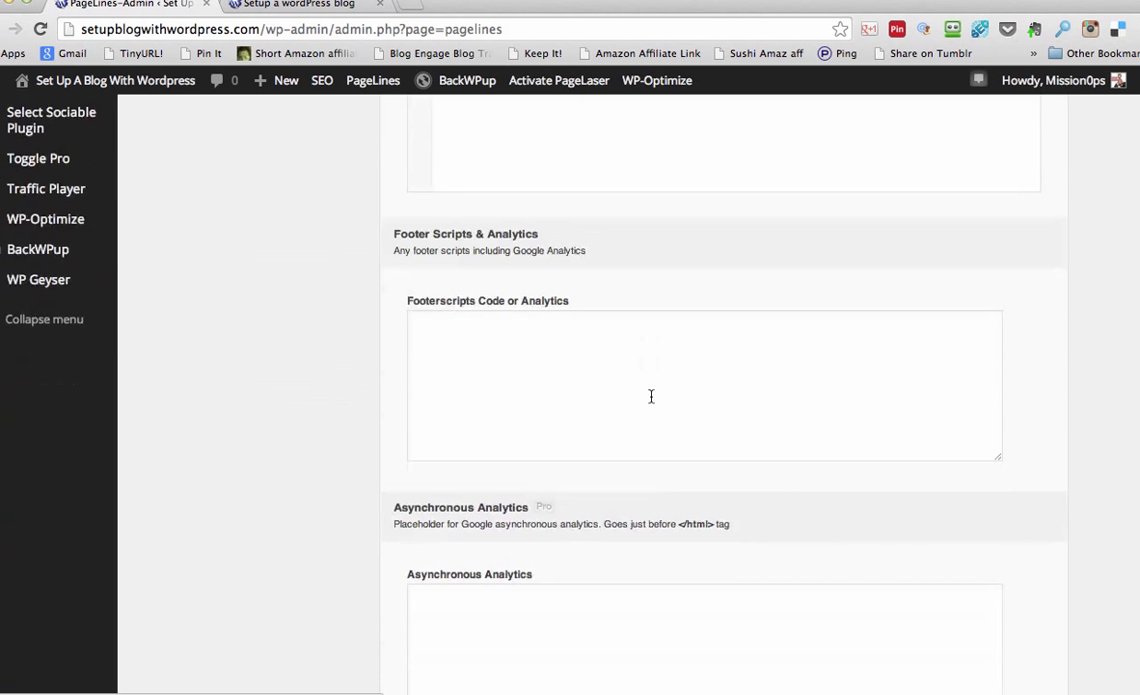
scroll(651, 396, "up", 15)
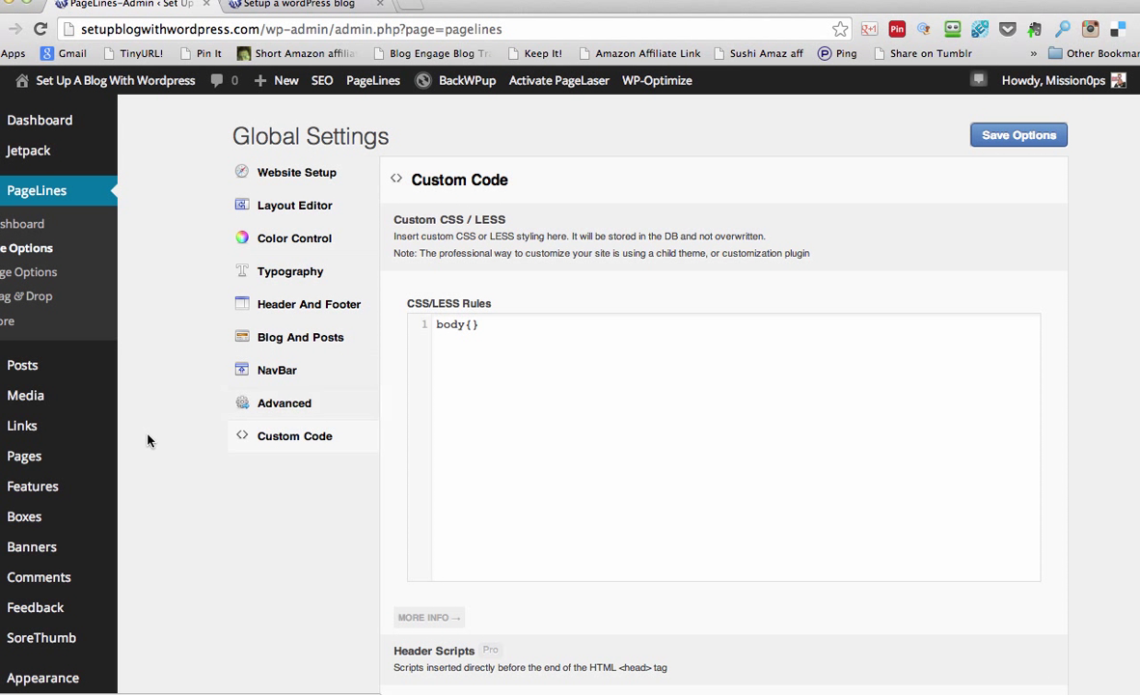
Look over the live front page's header, sidebar and body content down to the Why WordPress section
left_click(305, 6)
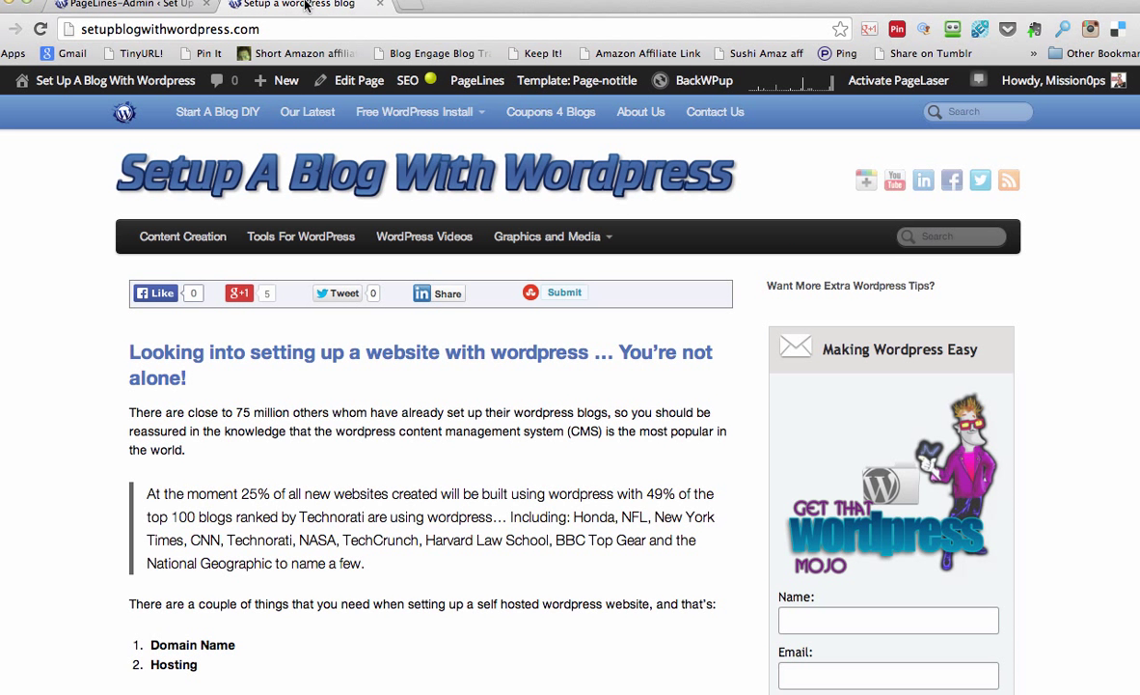
left_click(143, 5)
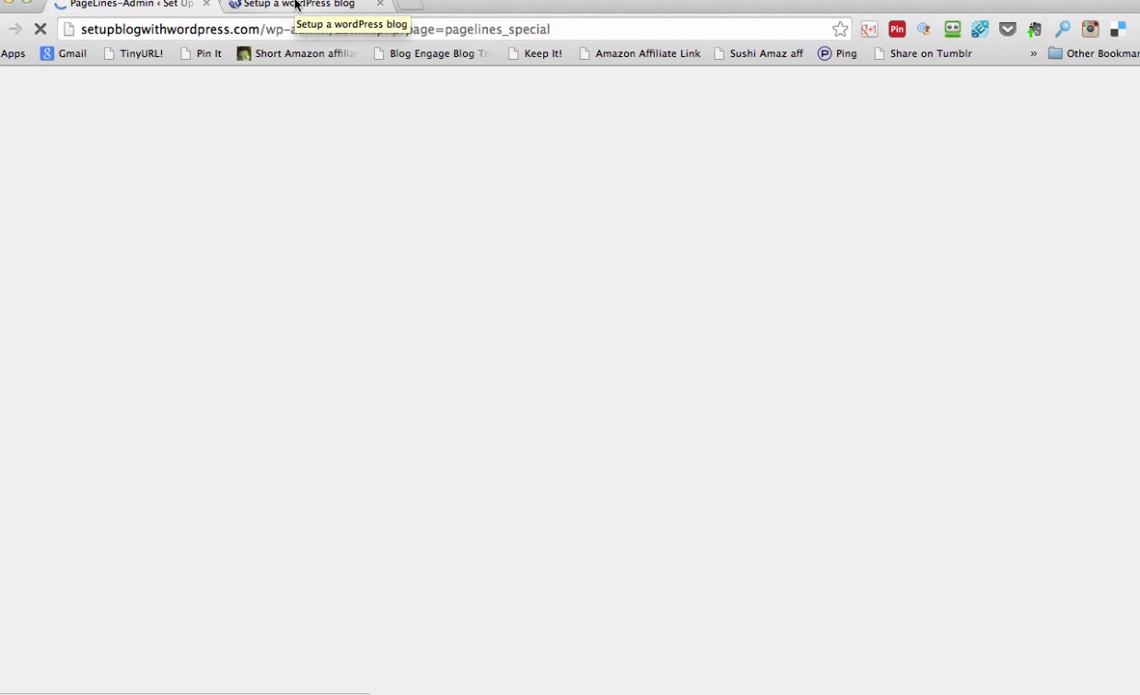
left_click(296, 4)
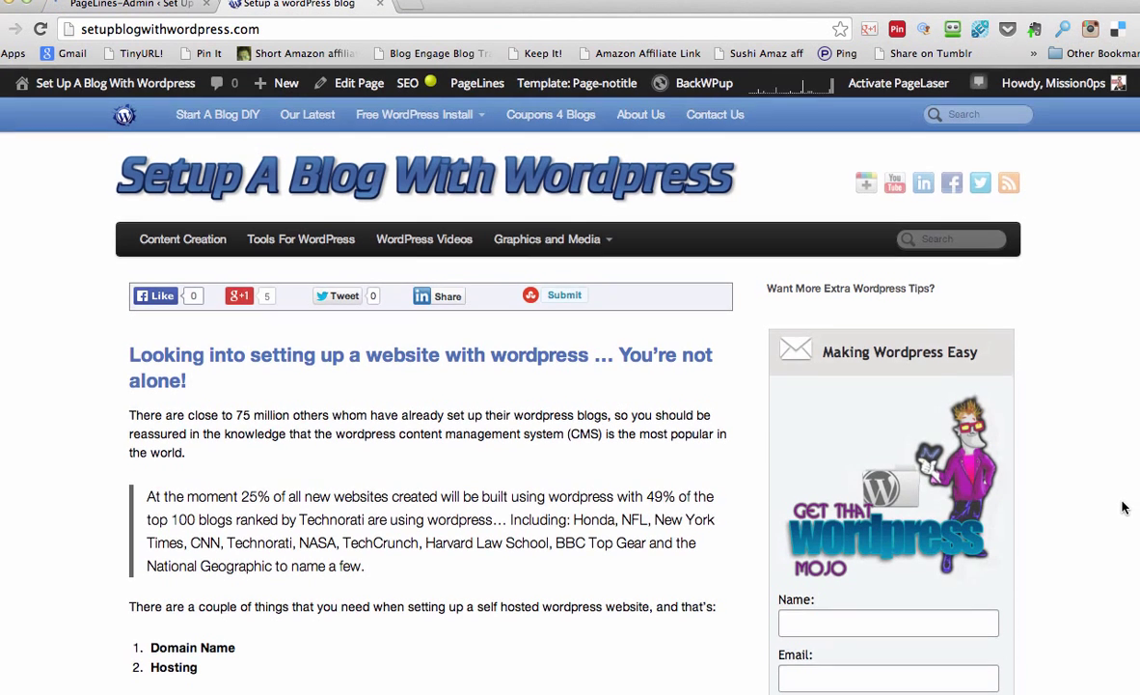
scroll(1122, 497, "down", 3)
scroll(441, 354, "down", 5)
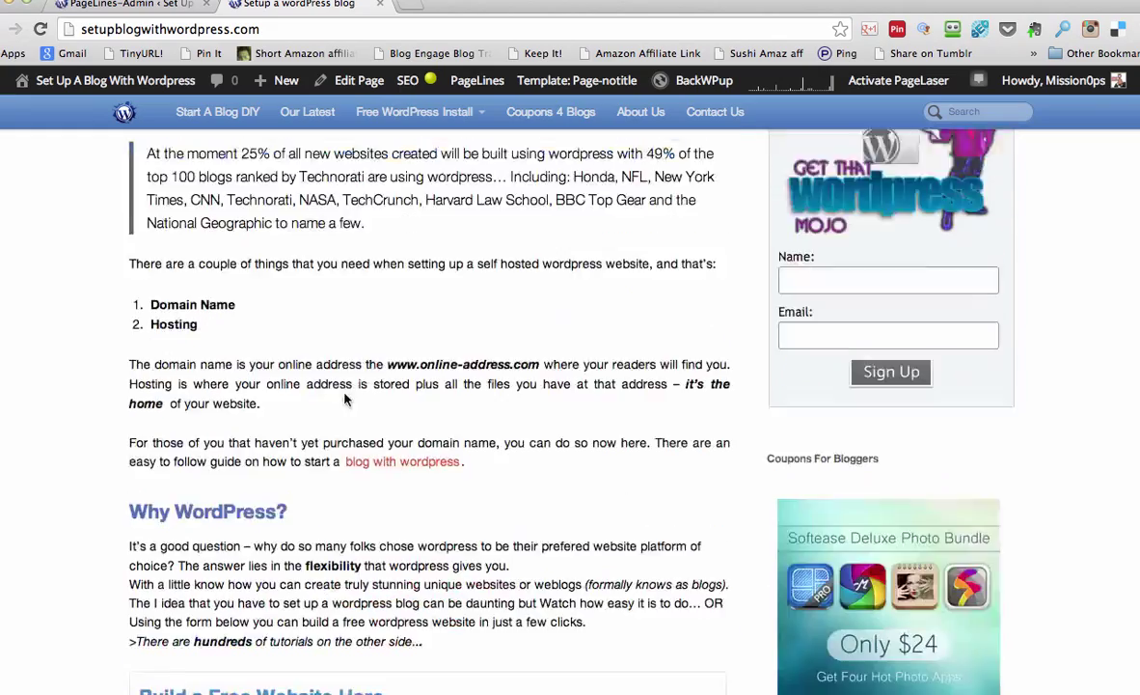
scroll(344, 365, "up", 7)
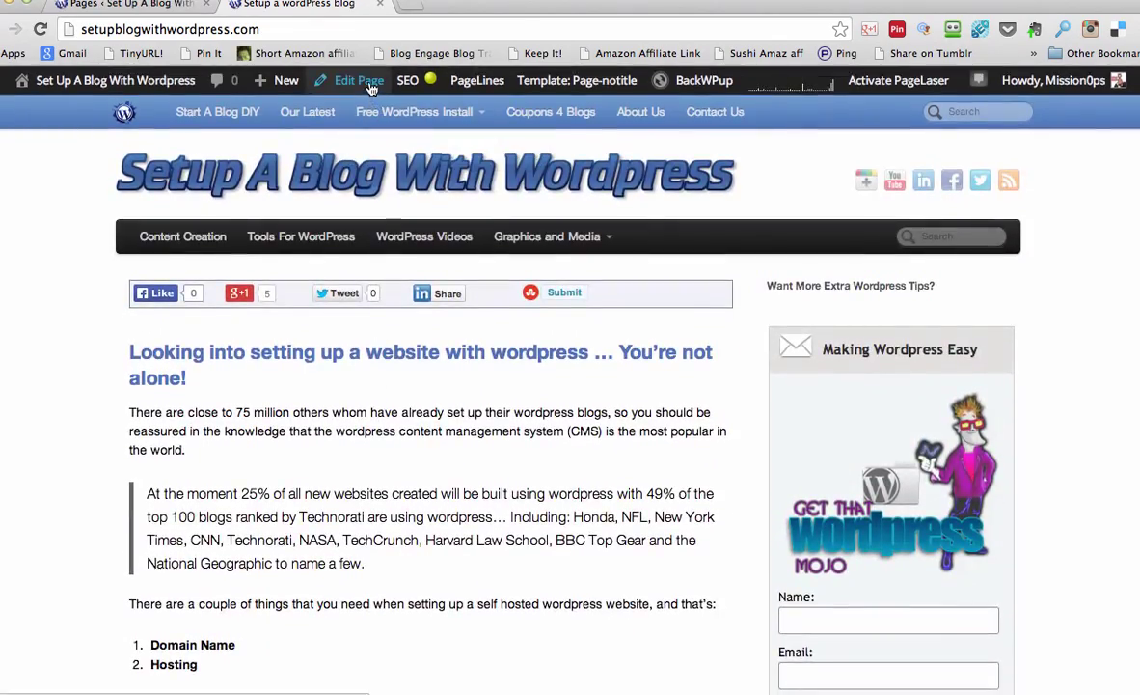
Open the Setup A WordPress Blog page for editing and examine its PageLines layout, section control and background image settings
left_click(347, 82)
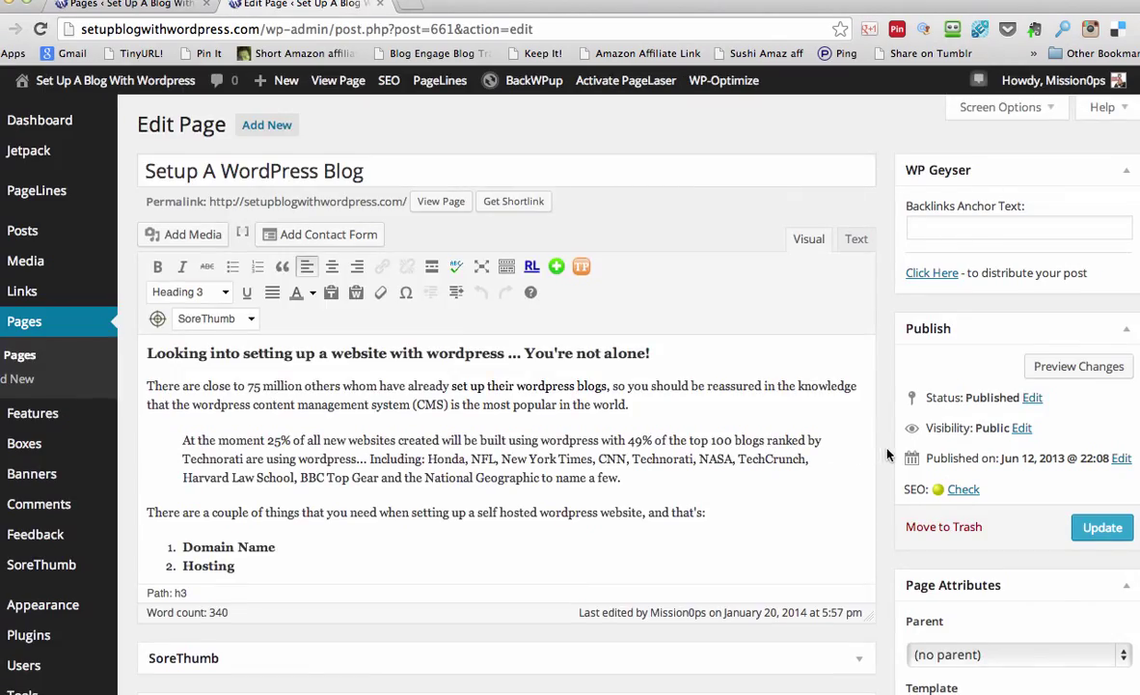
scroll(888, 455, "down", 6)
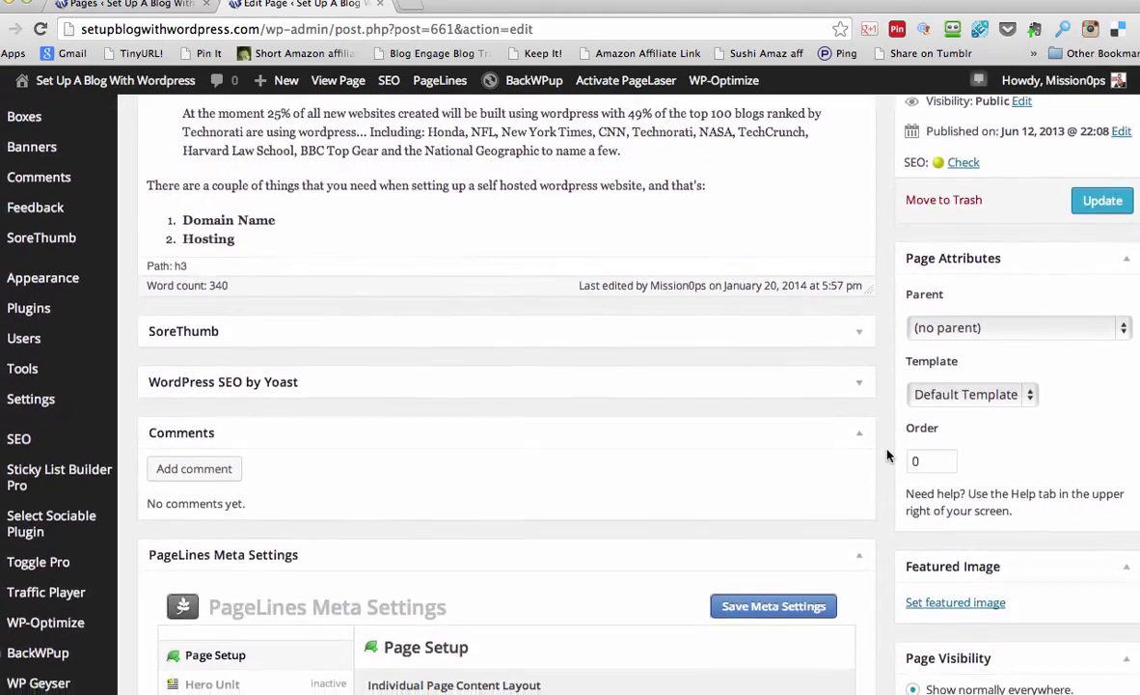
scroll(888, 454, "down", 7)
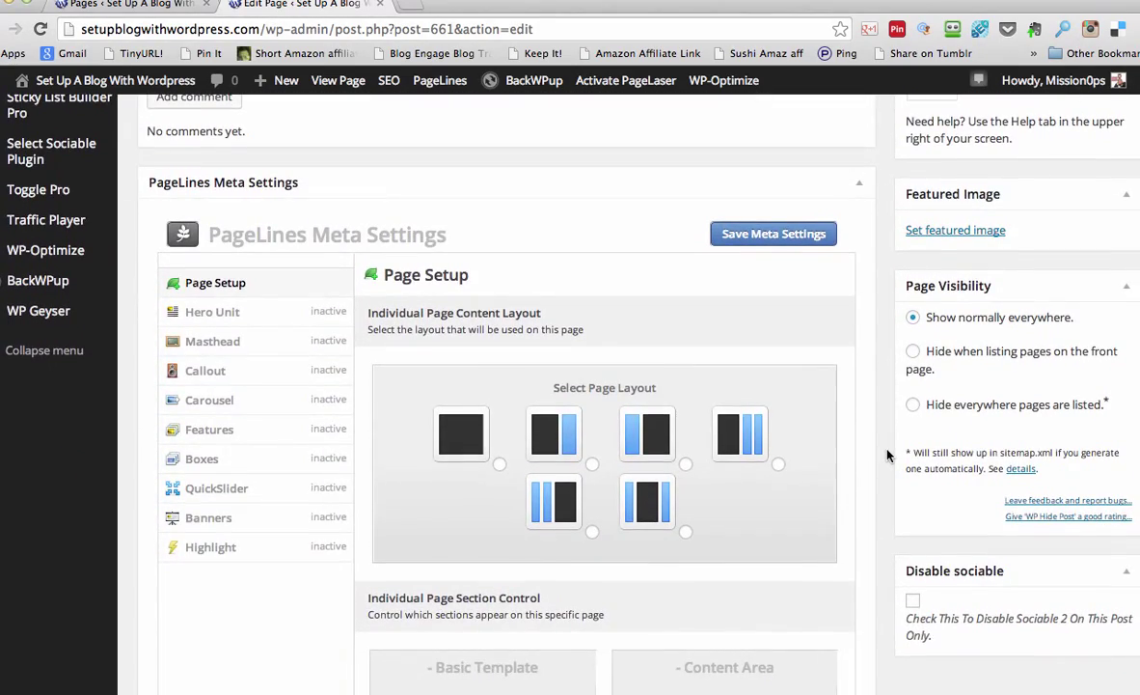
scroll(887, 455, "down", 15)
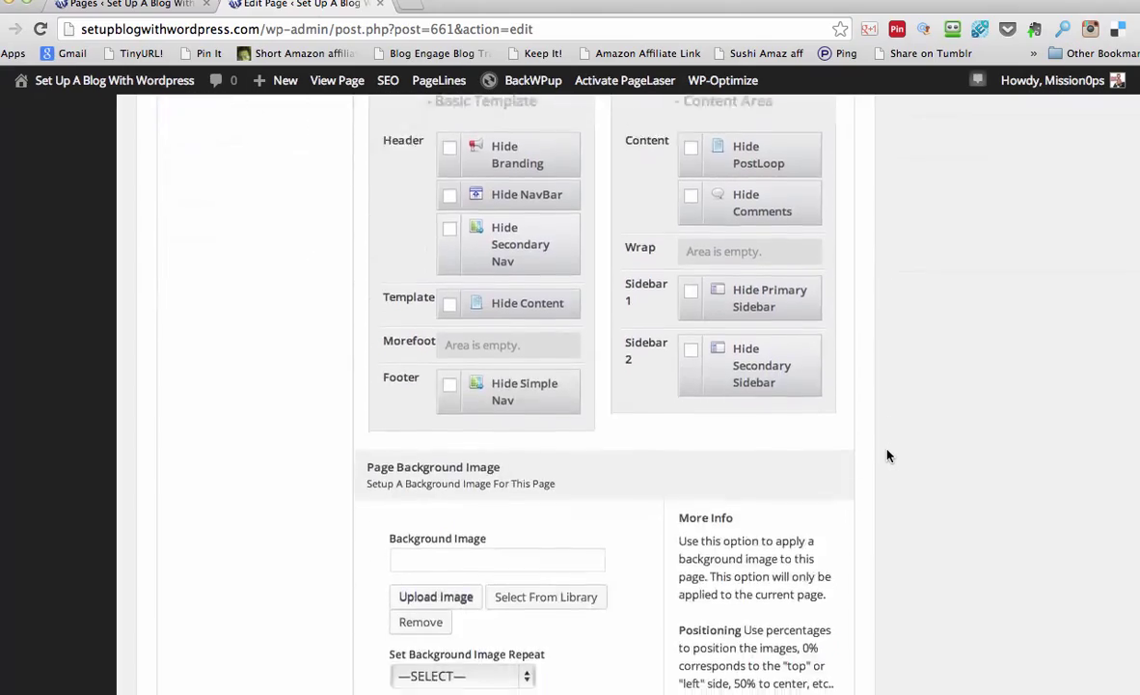
scroll(888, 454, "down", 9)
scroll(888, 455, "up", 20)
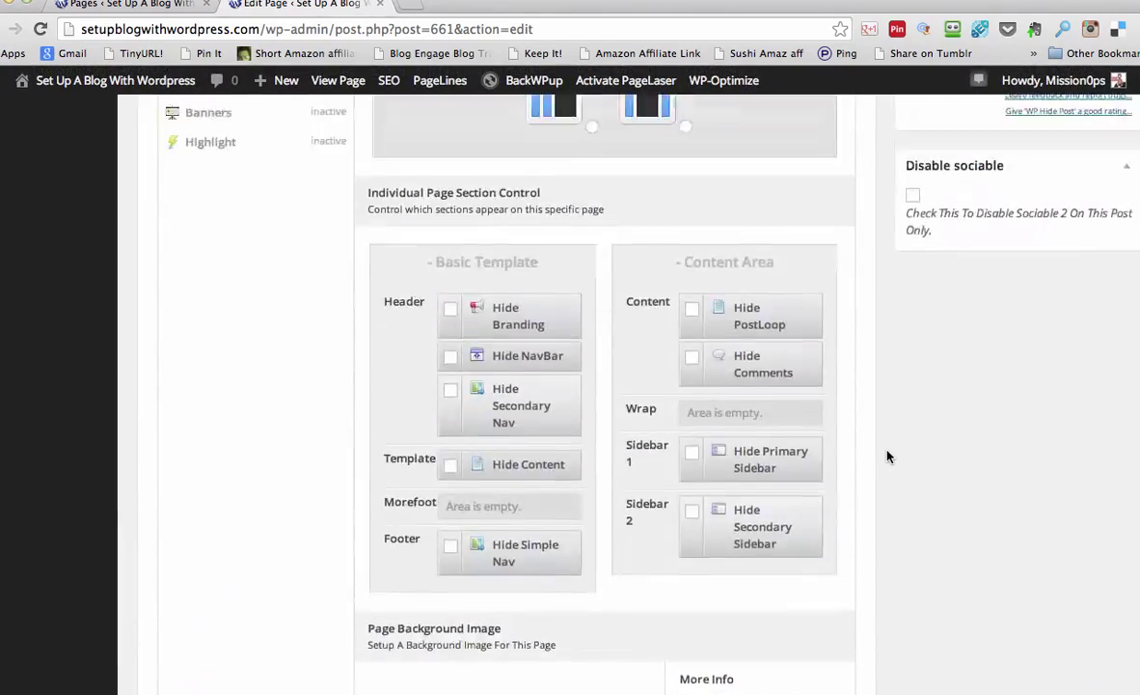
scroll(888, 454, "up", 10)
scroll(819, 414, "down", 5)
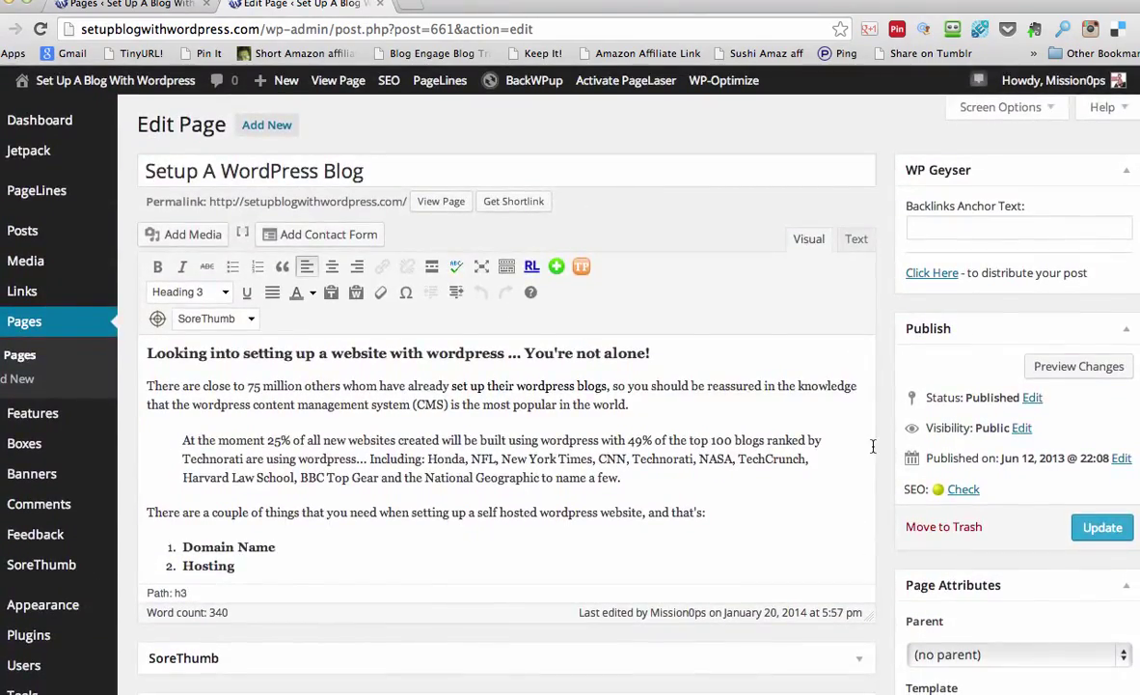
Apply the full-width layout without a sidebar to the Setup A WordPress Blog page, update it and view it on the site
scroll(738, 617, "down", 9)
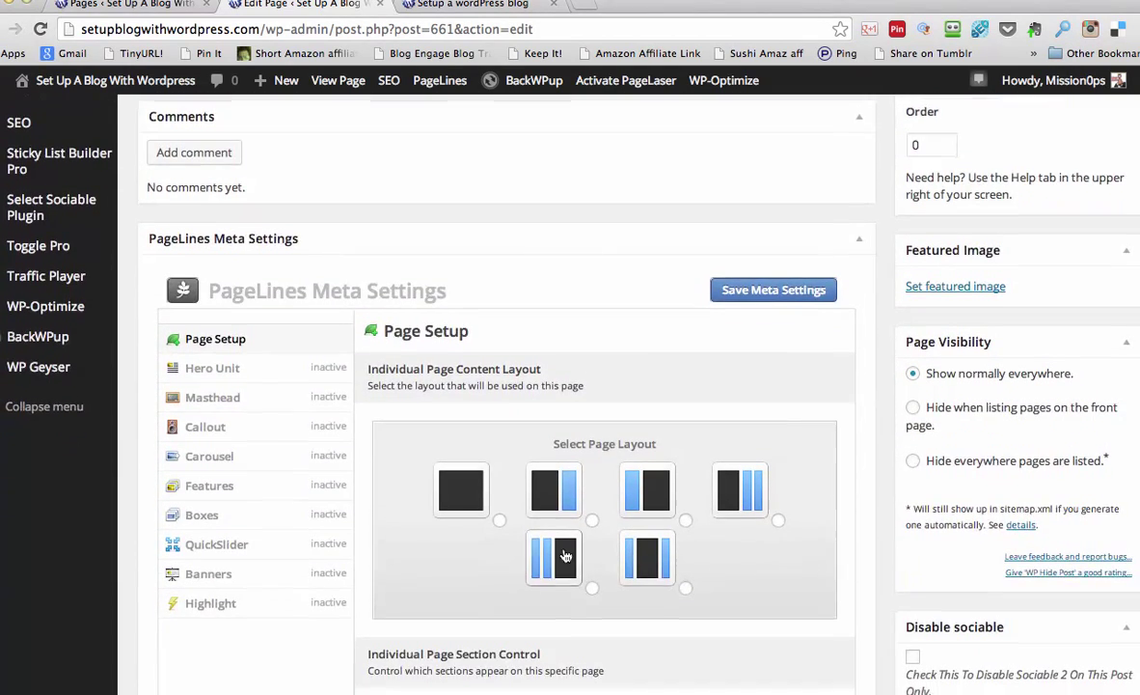
scroll(499, 519, "up", 5)
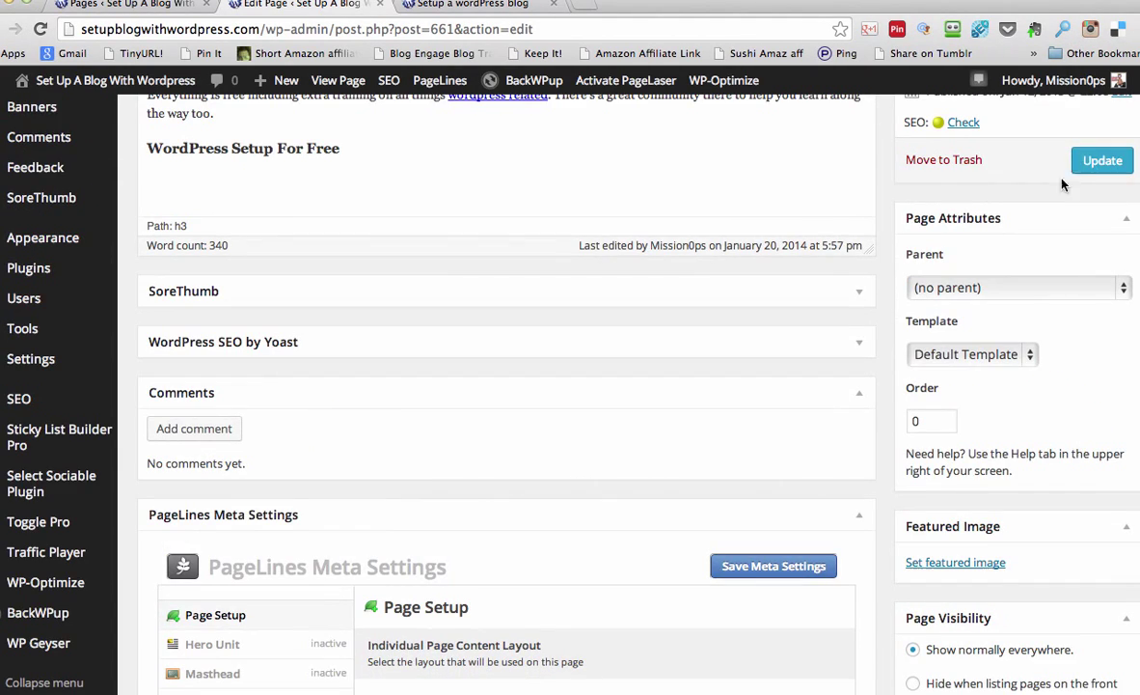
left_click(1086, 161)
key("ctrl+Tab")
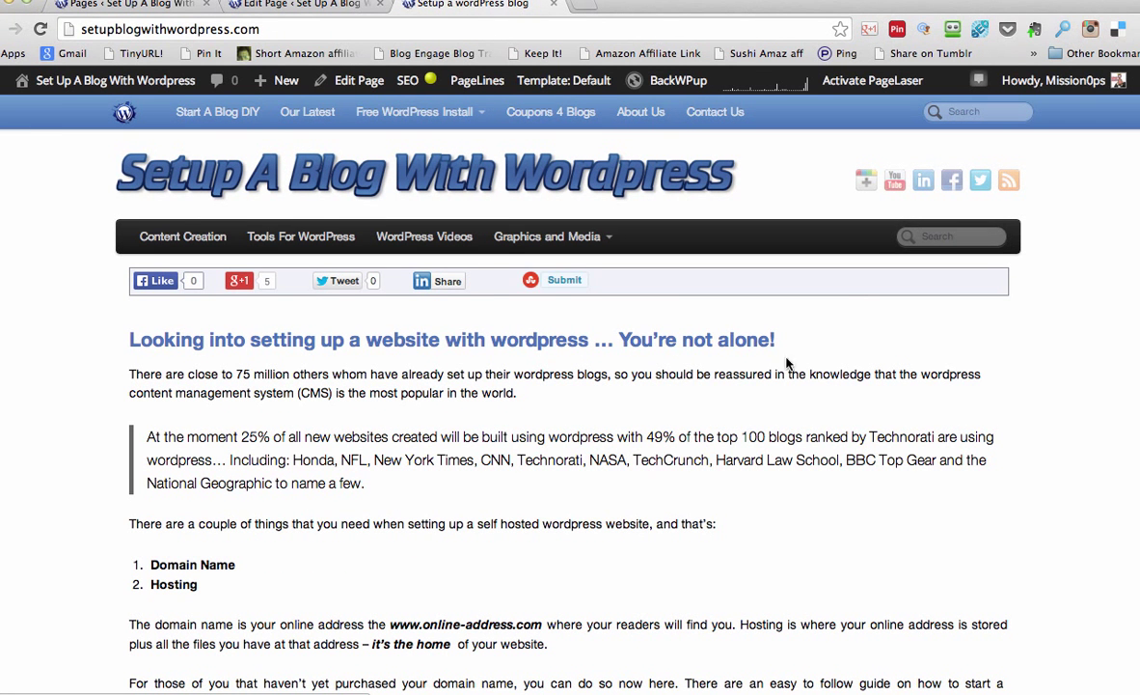
Return to the live front page and look over its full-width static content without the sidebar
left_click(281, 5)
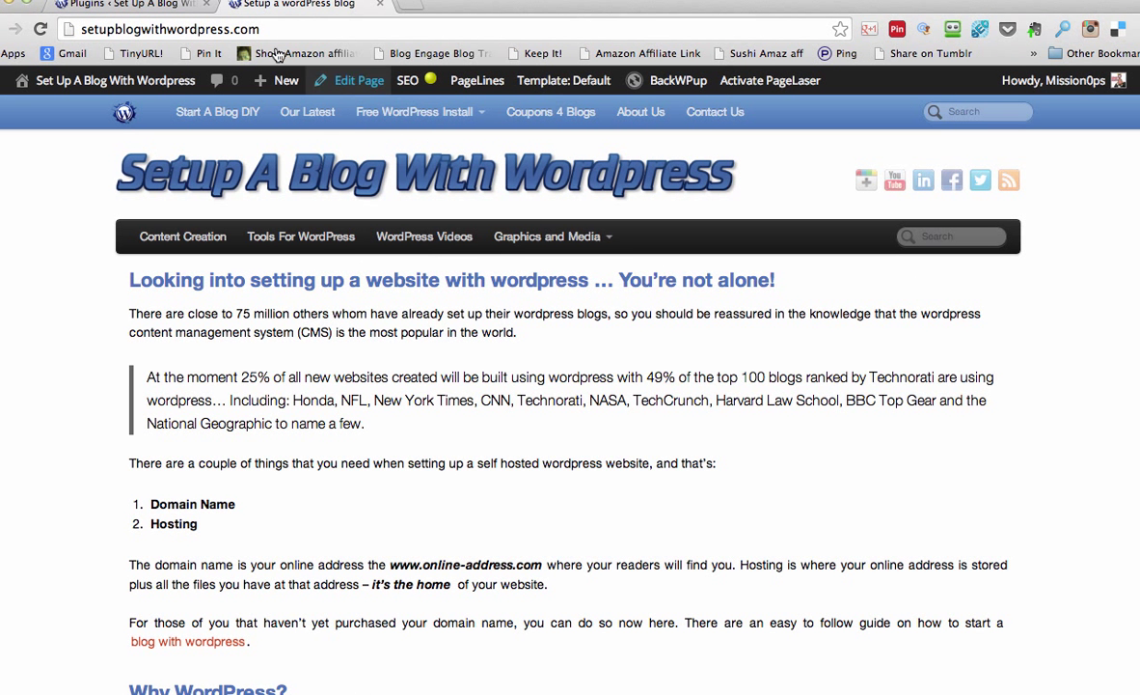
left_click(137, 8)
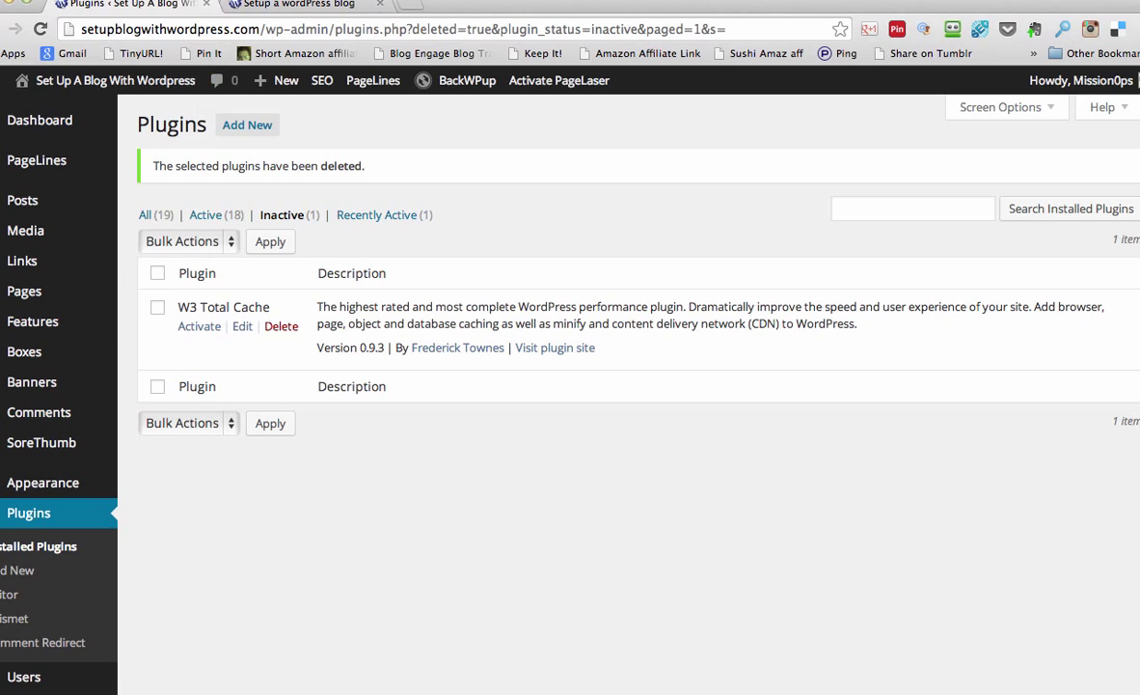
left_click(294, 5)
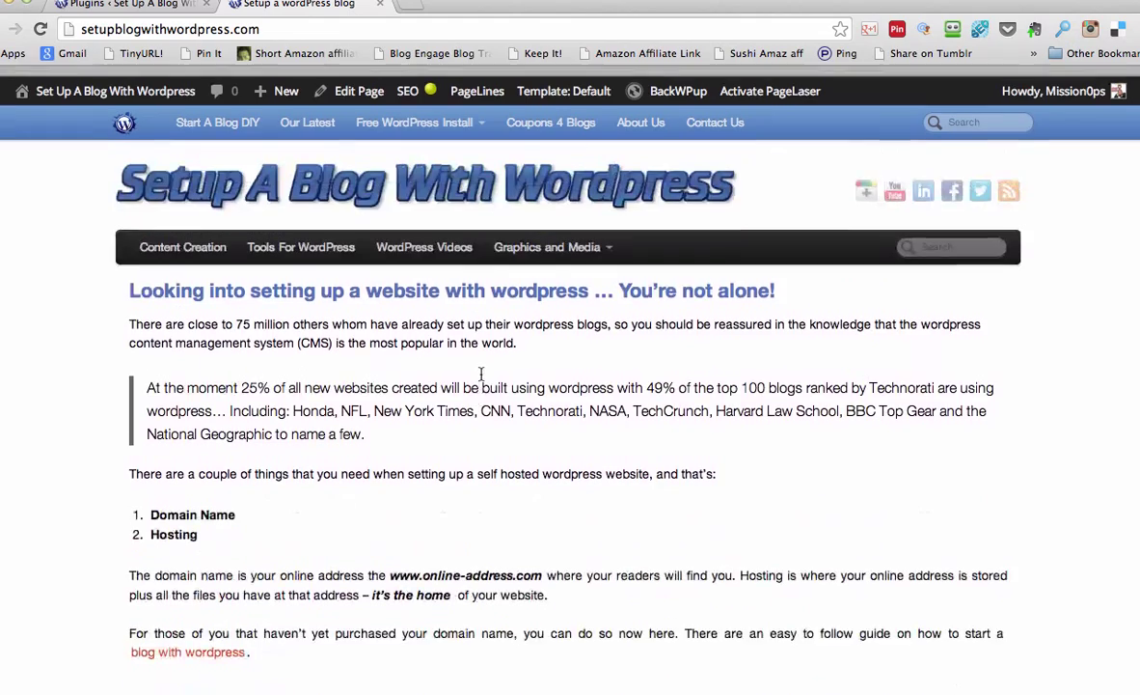
scroll(482, 380, "down", 10)
scroll(482, 380, "up", 10)
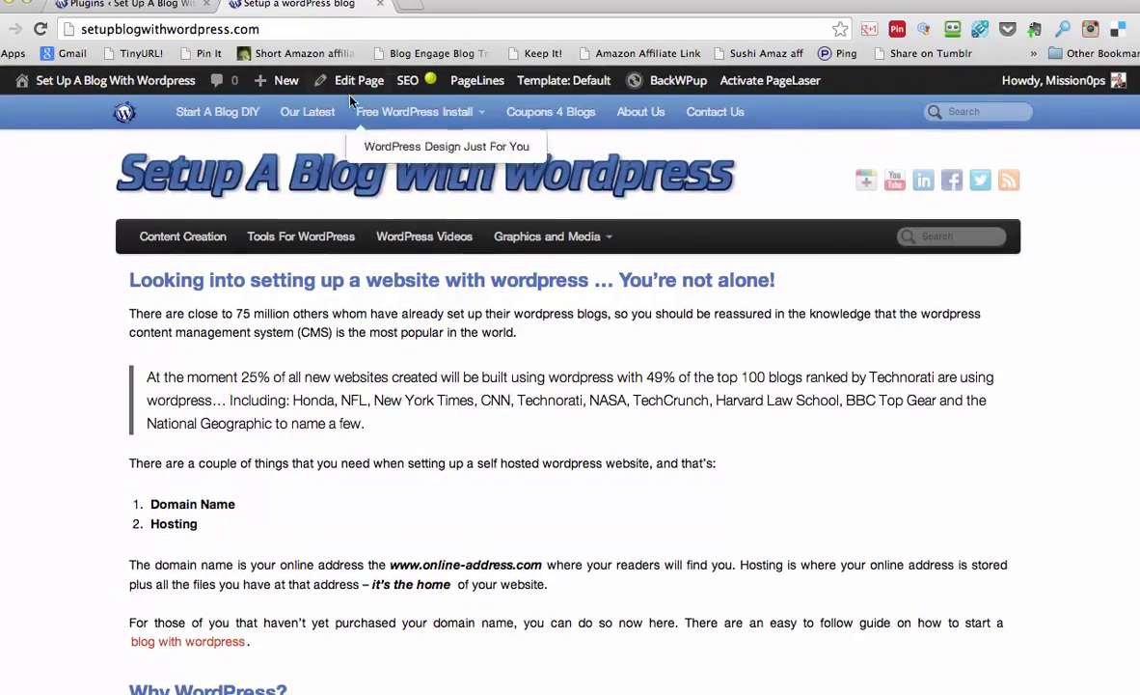
In the WordPress Reading settings, set the front page to display the latest posts and save the changes
left_click(162, 5)
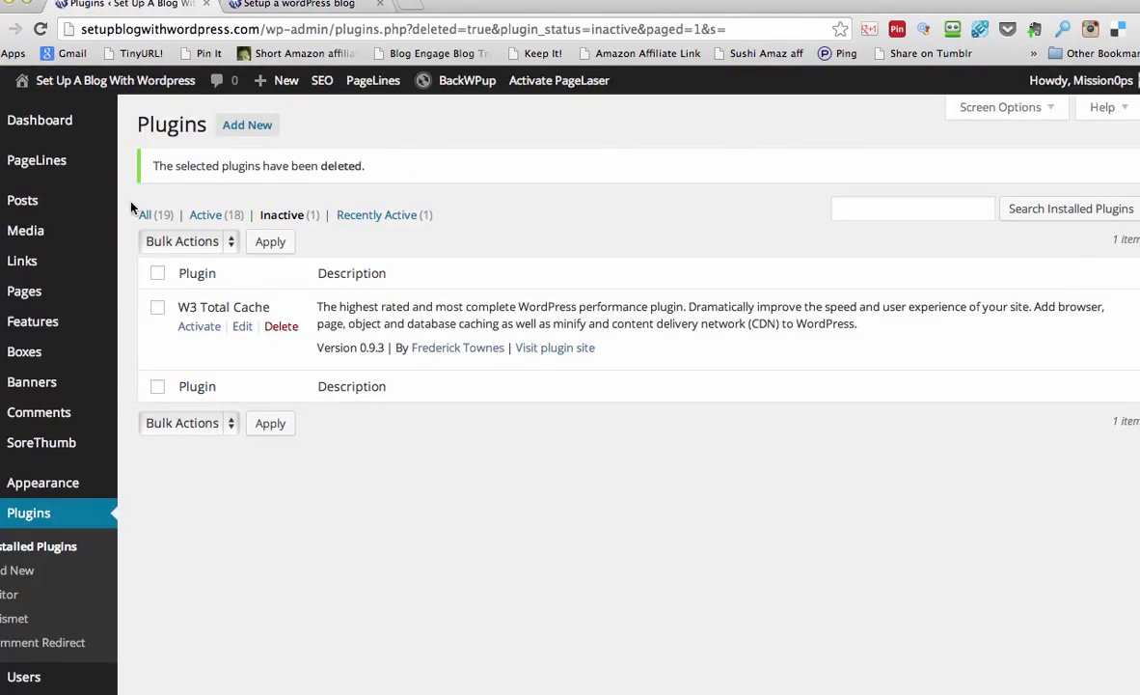
scroll(78, 413, "down", 1)
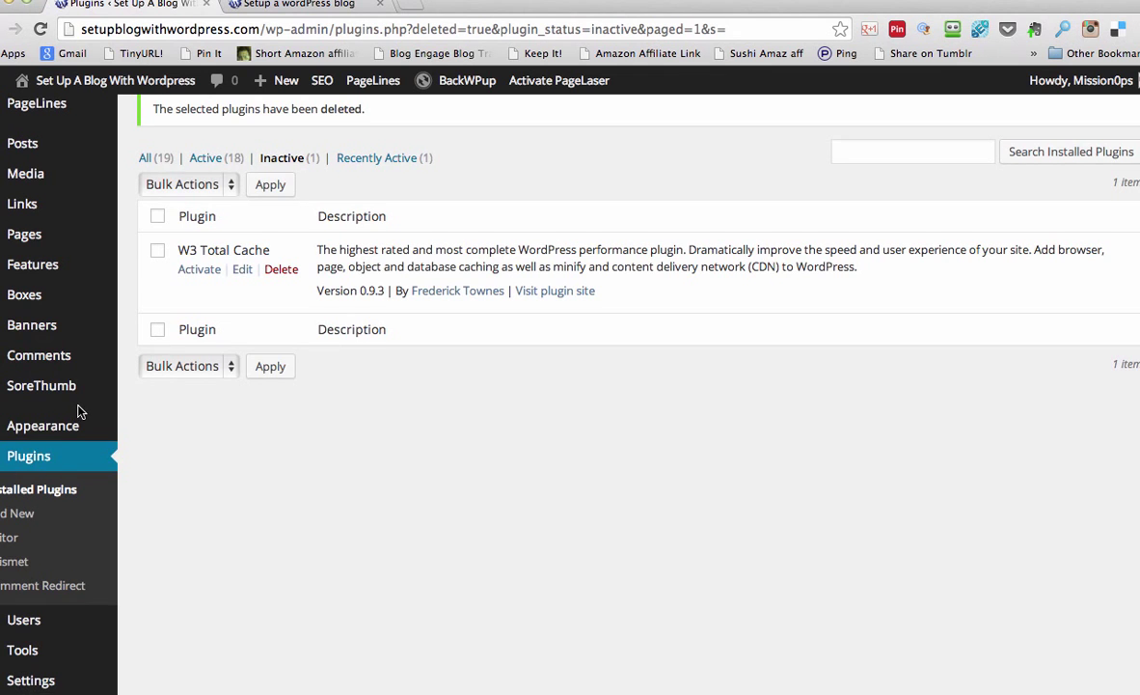
scroll(104, 413, "down", 3)
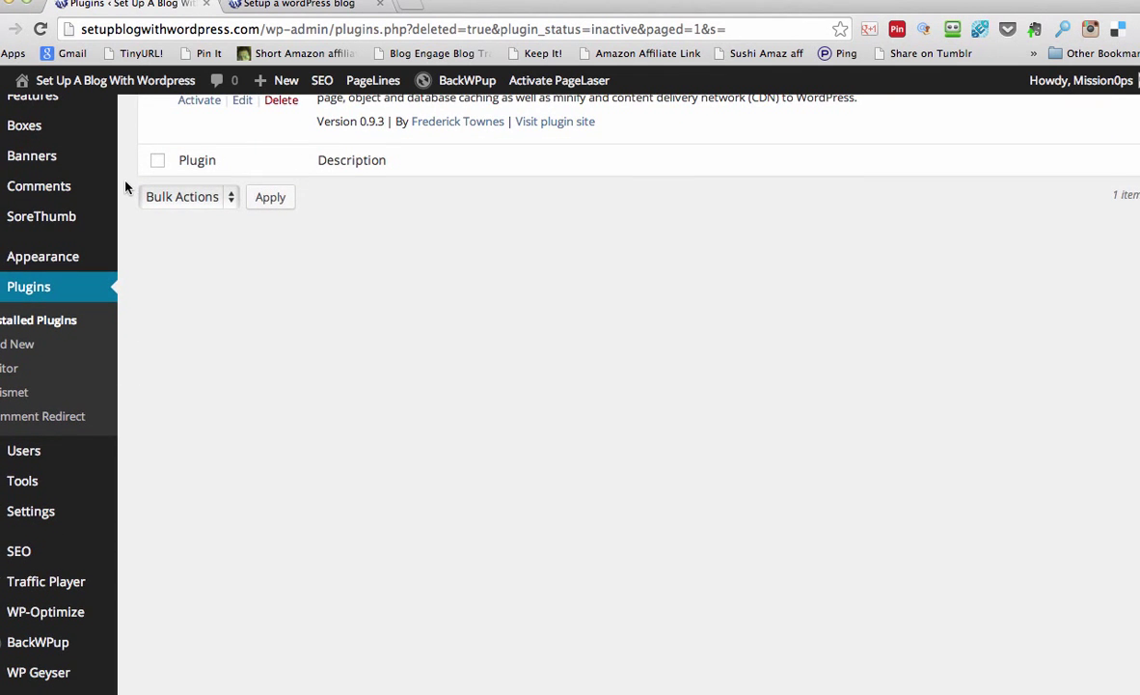
scroll(126, 183, "up", 4)
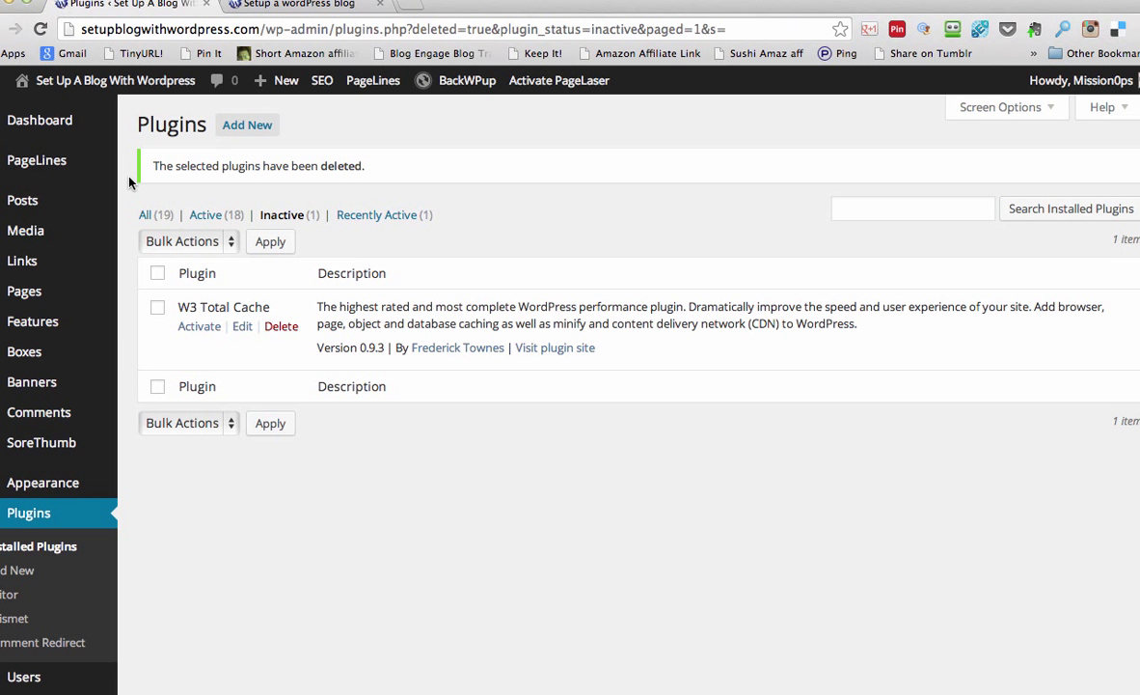
scroll(131, 181, "down", 5)
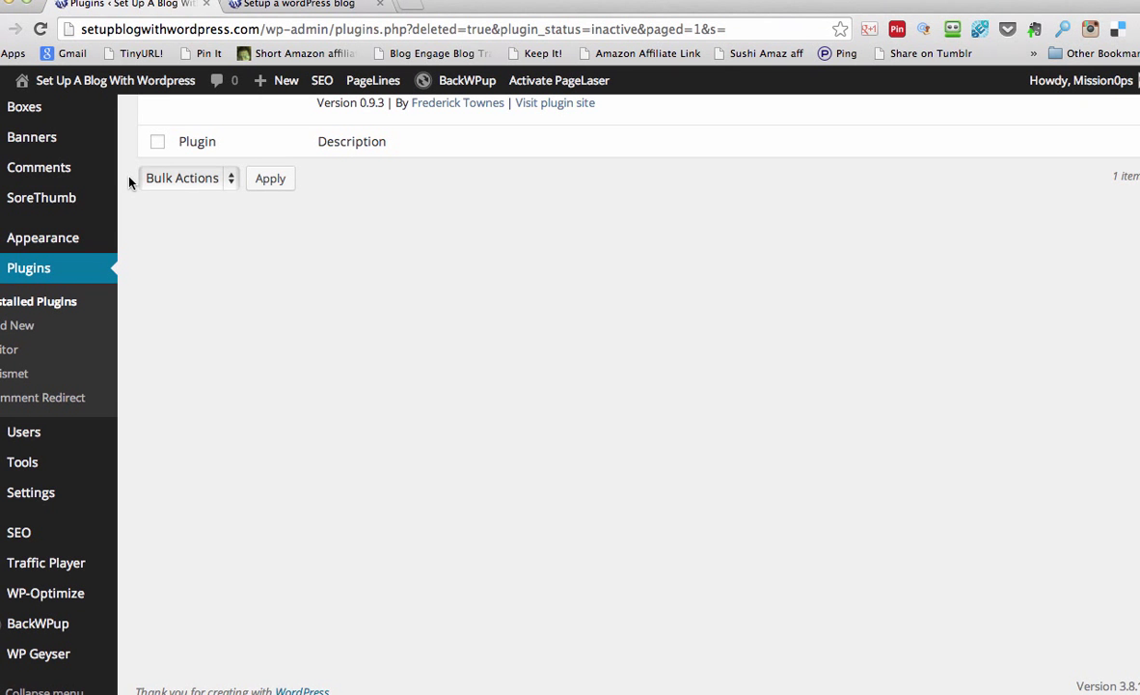
scroll(129, 180, "up", 4)
scroll(130, 181, "up", 1)
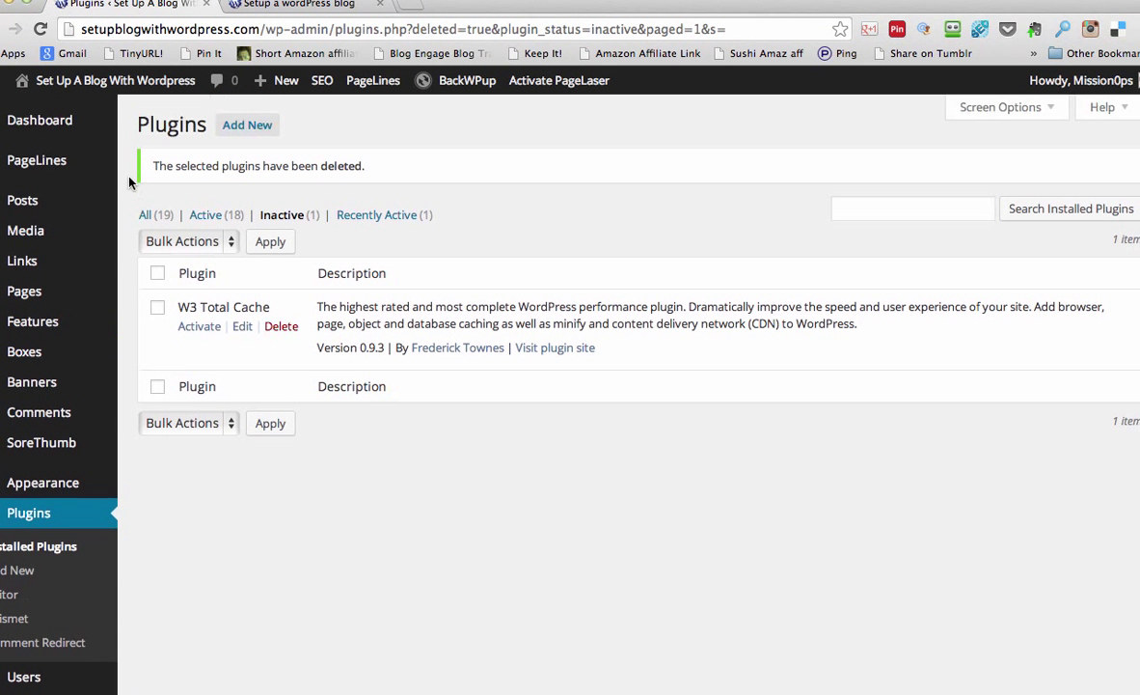
mouse_move(27, 364)
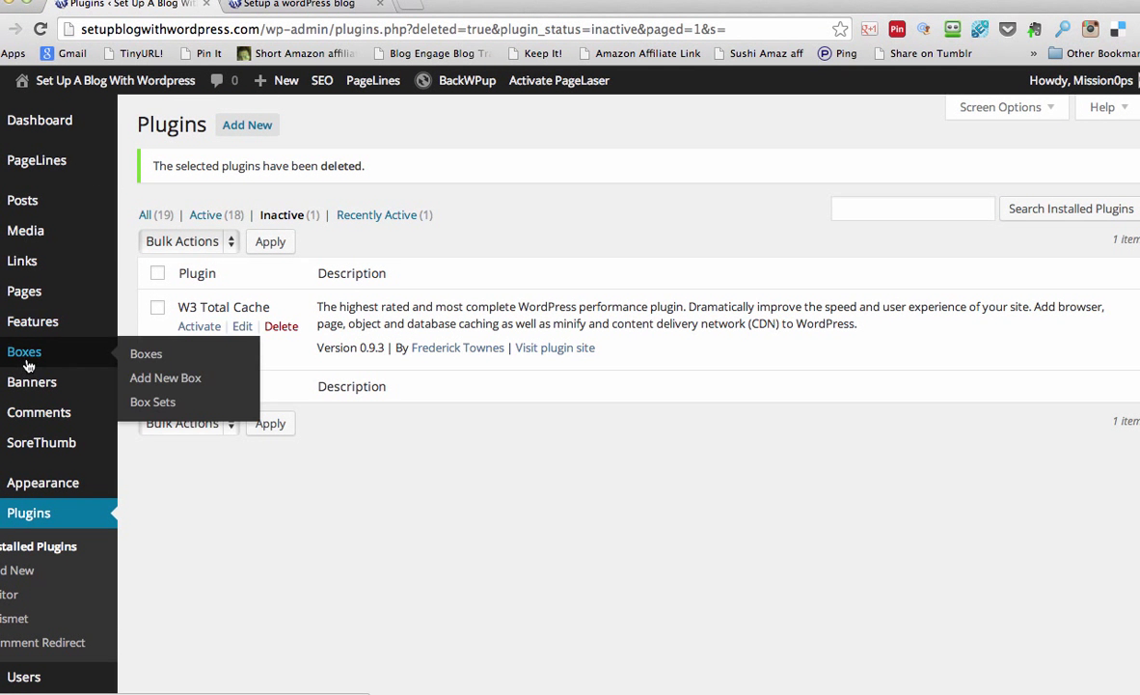
scroll(165, 436, "down", 5)
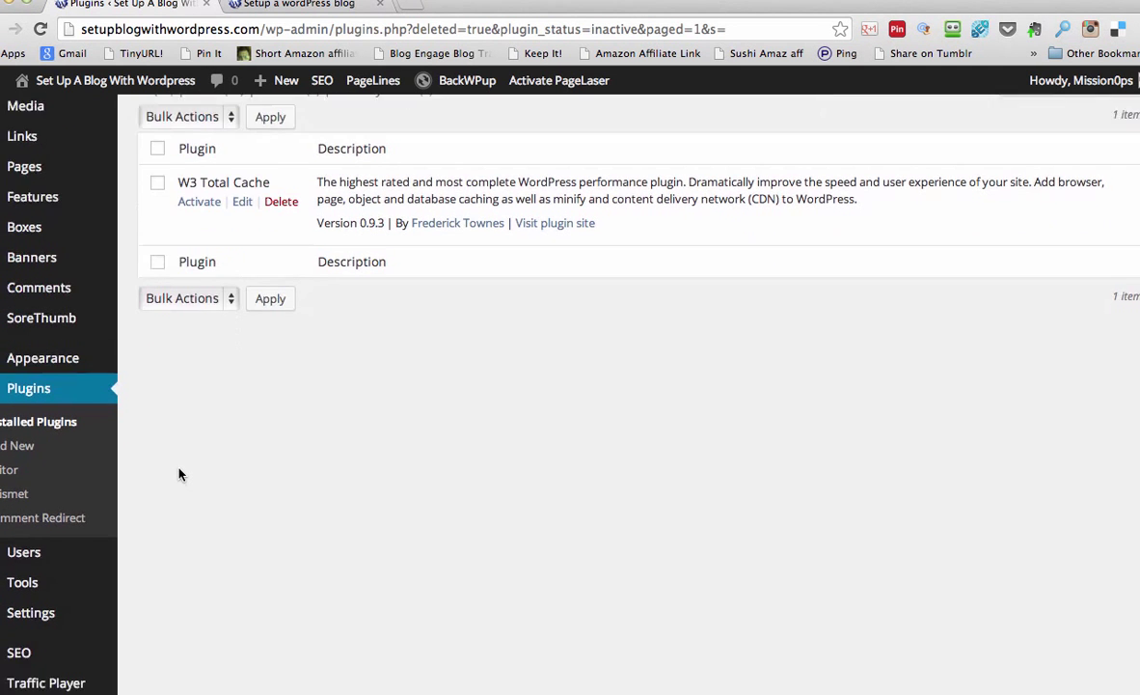
scroll(60, 458, "down", 2)
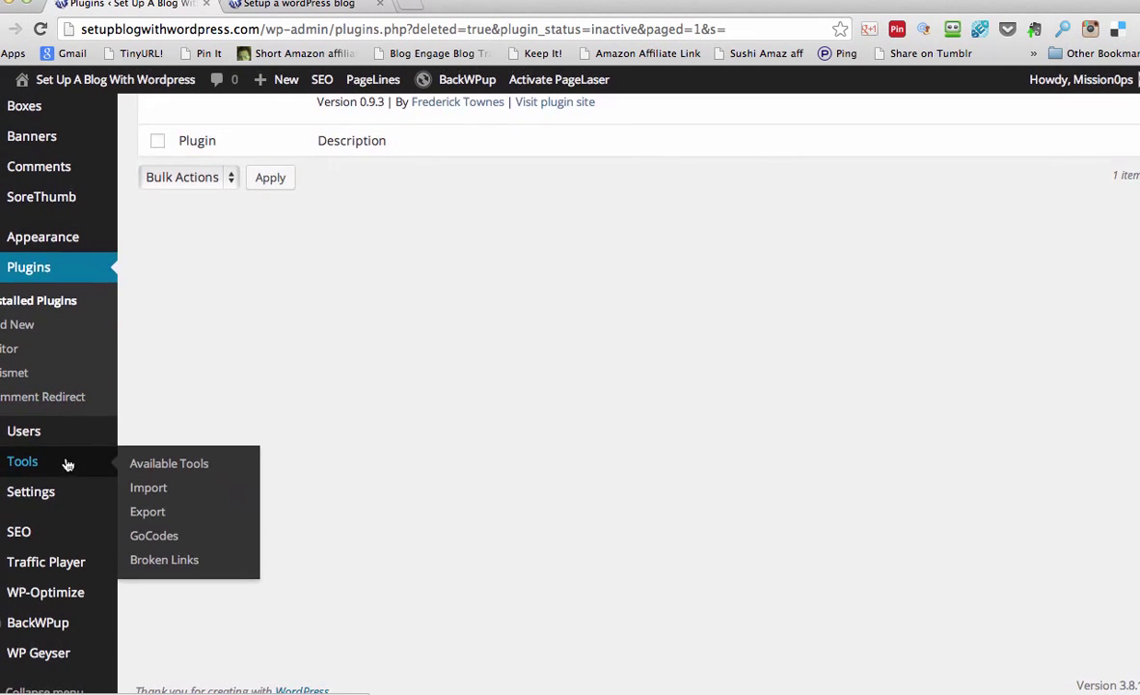
mouse_move(44, 494)
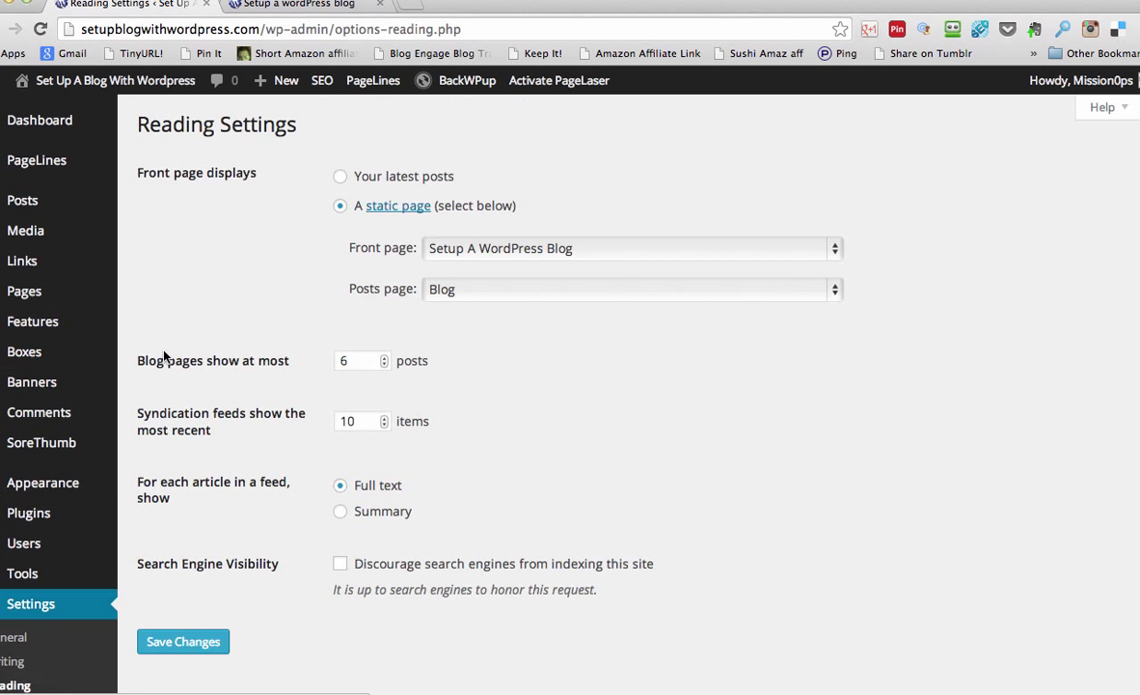
left_click(340, 177)
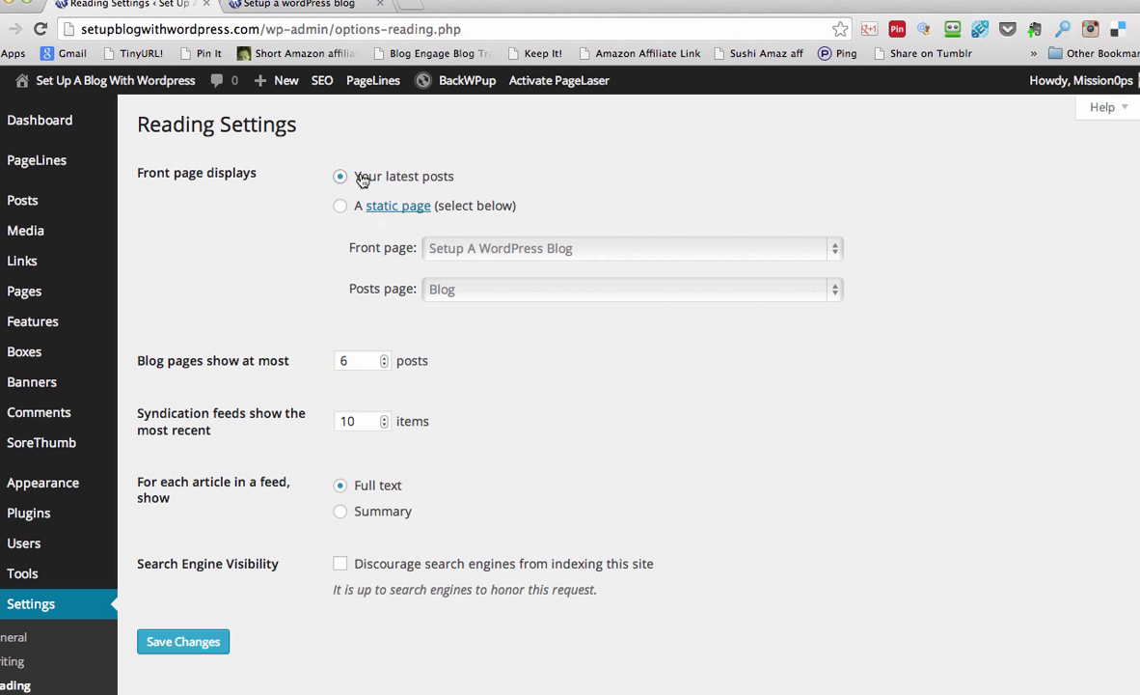
left_click(177, 643)
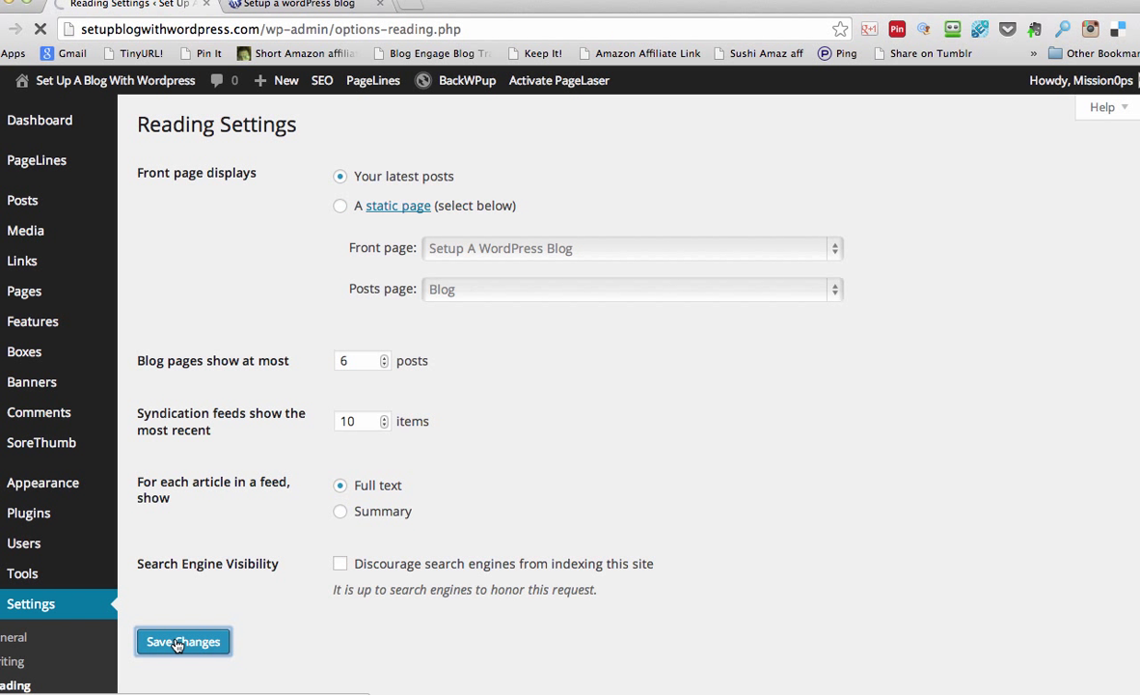
Reload the site's home page from its logo and look over the blog post list and sidebar
left_click(299, 6)
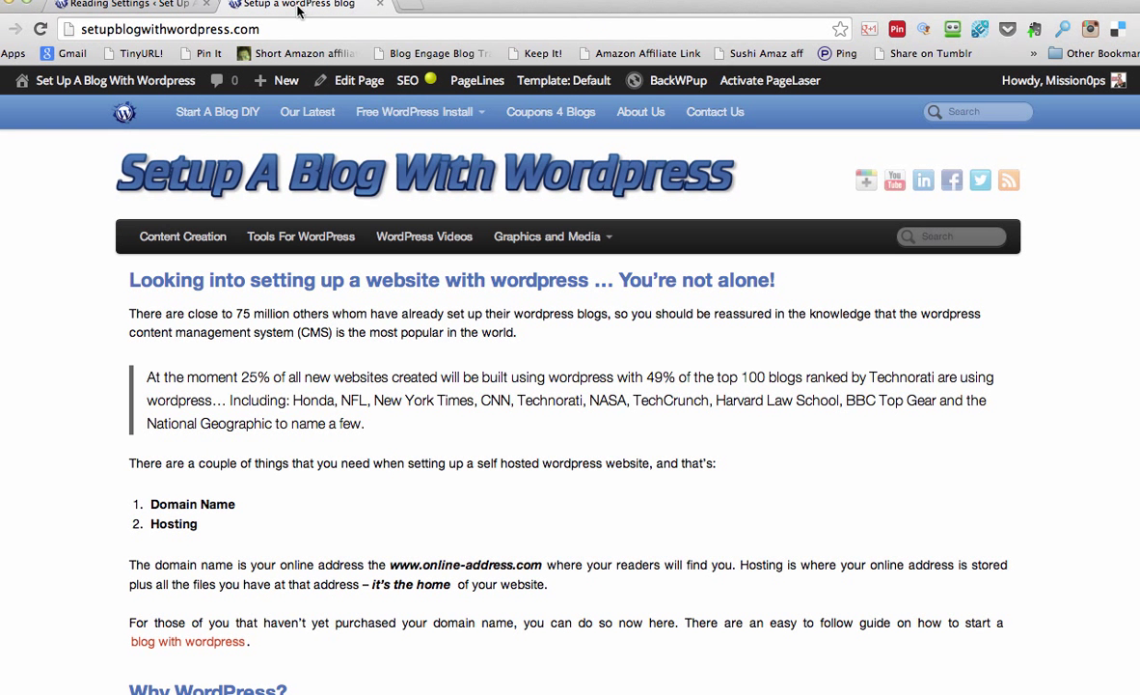
left_click(310, 171)
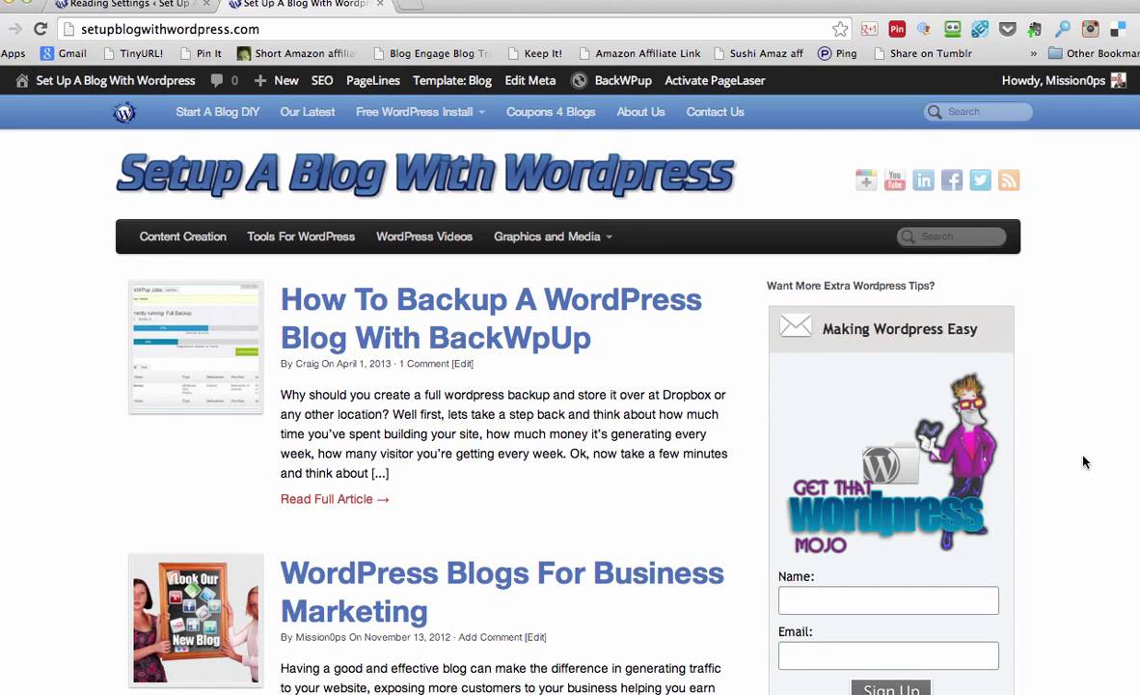
scroll(1084, 462, "down", 10)
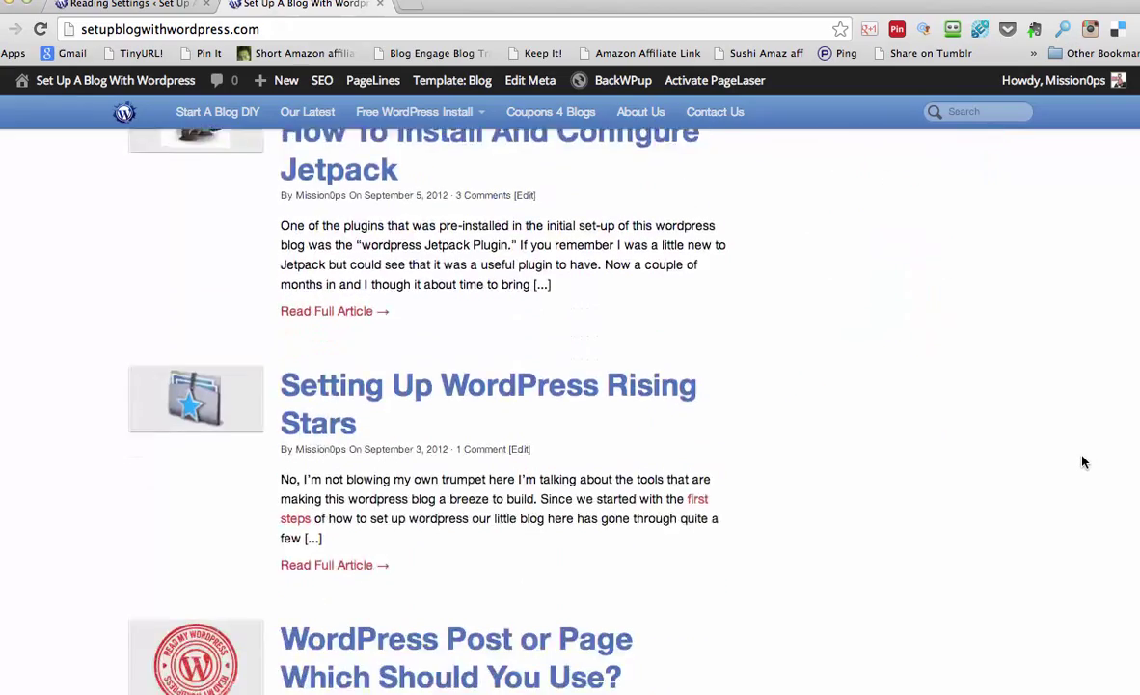
scroll(1083, 462, "down", 3)
scroll(1084, 463, "up", 5)
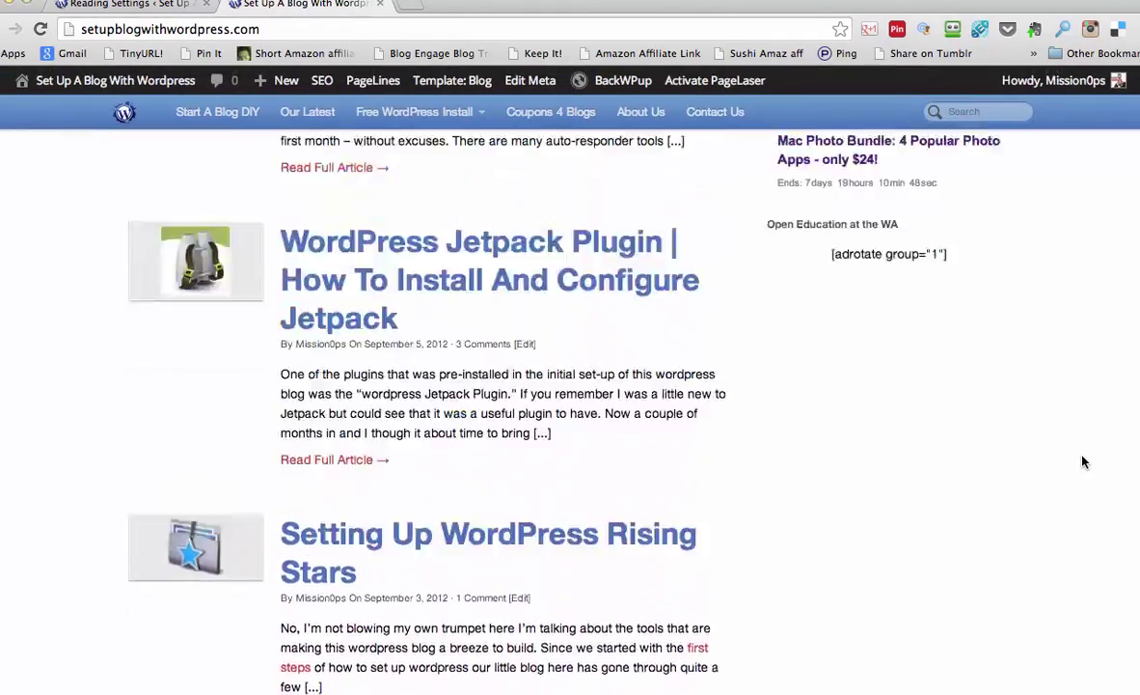
scroll(1083, 462, "up", 9)
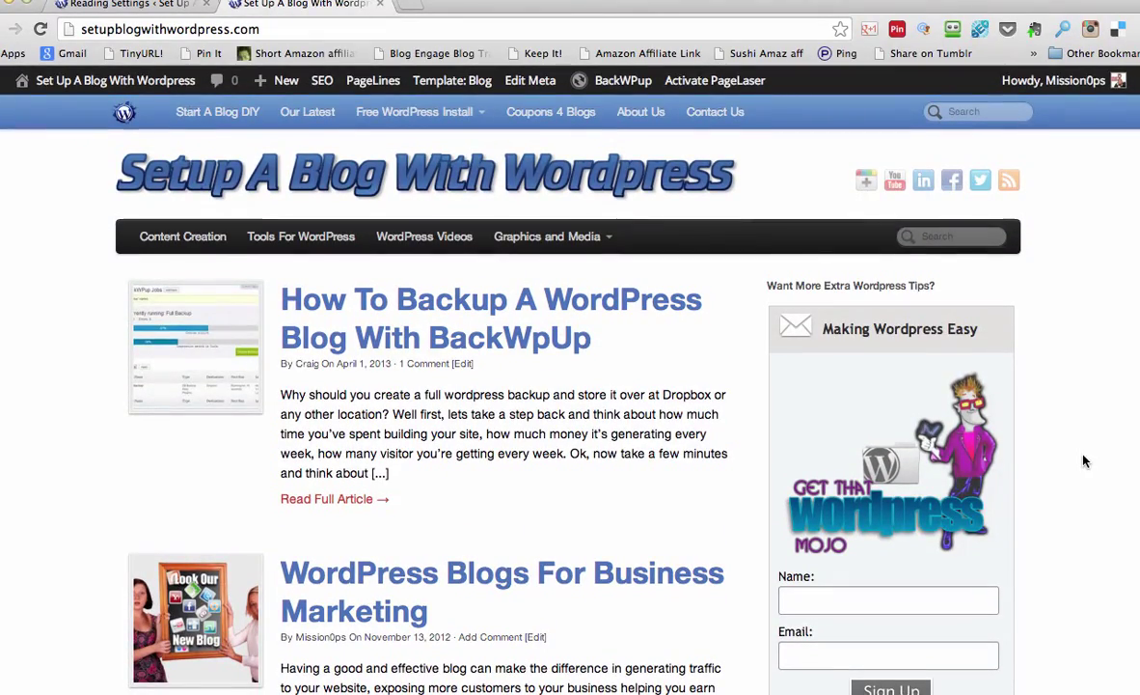